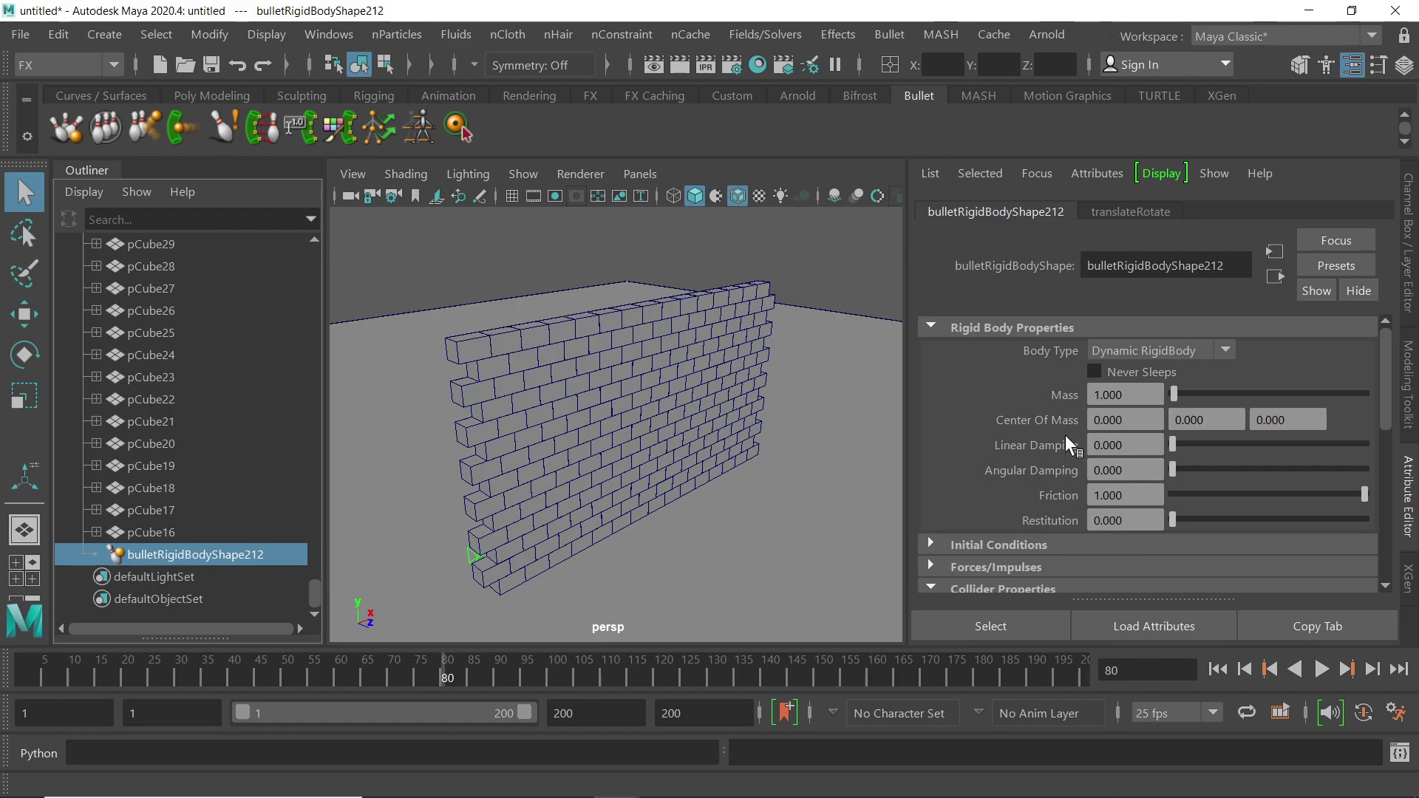
- Select a brick in the wall's top row and review the rigid body creation options without applying them
left_click(470, 349)
left_click(535, 336)
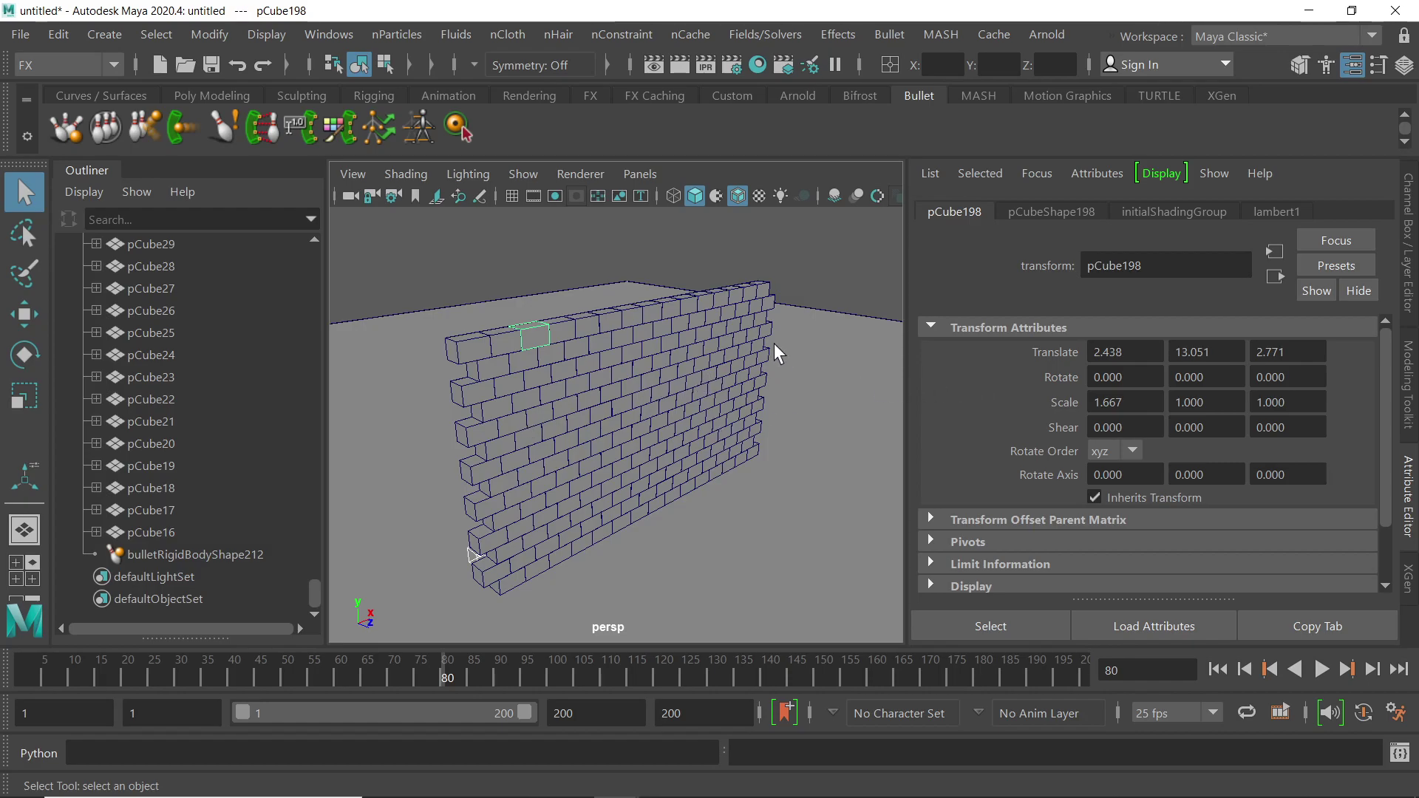
left_click_drag(610, 414, 651, 436, "alt")
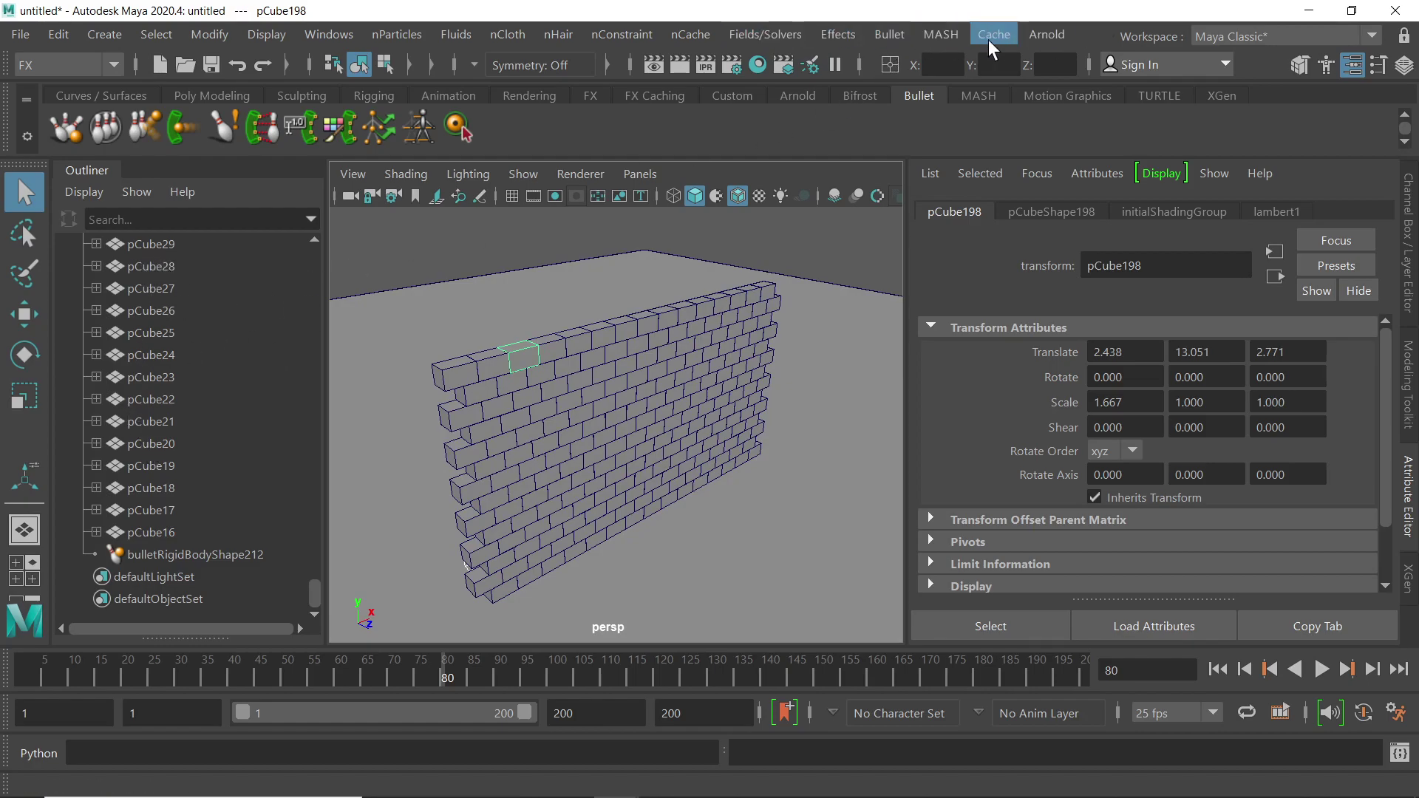
left_click(890, 33)
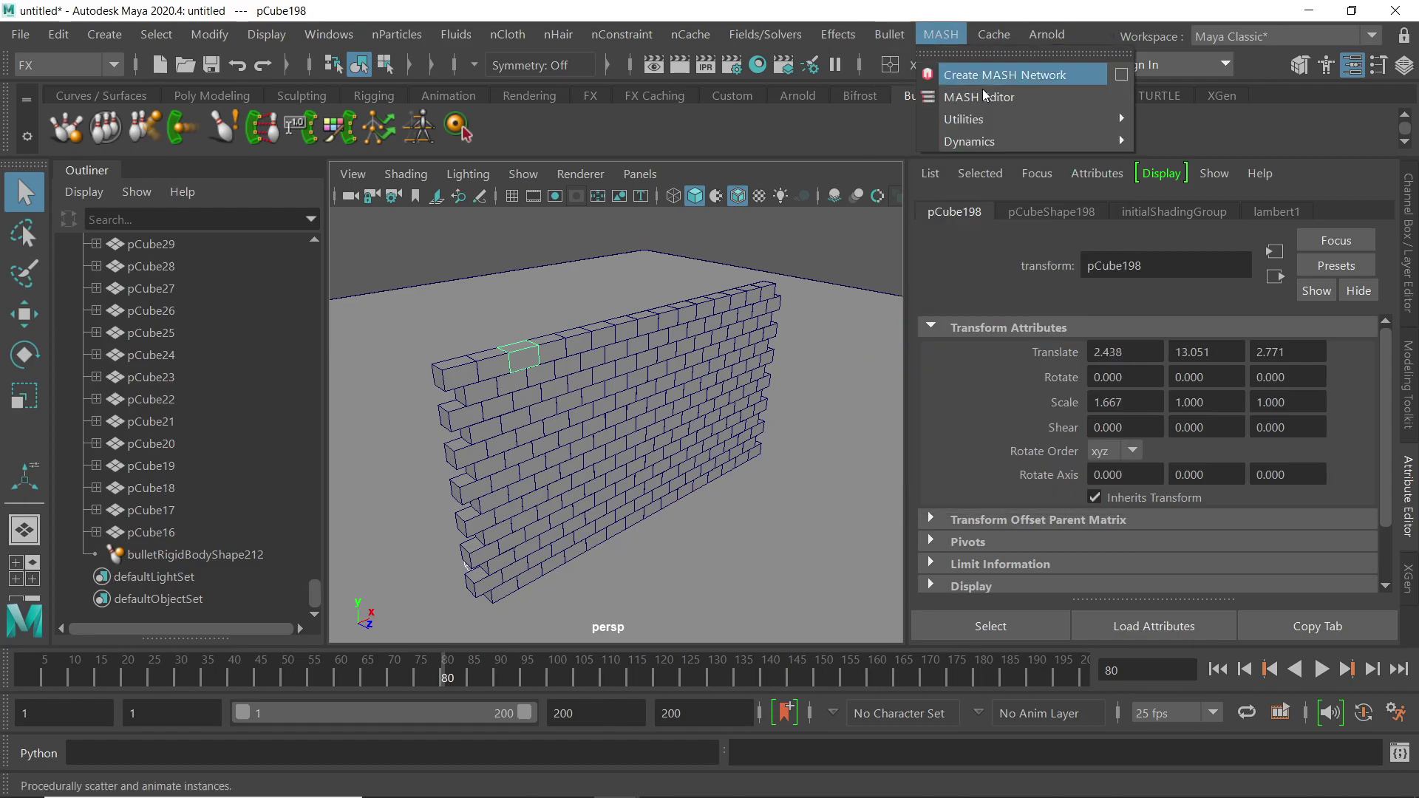
left_click(1114, 92)
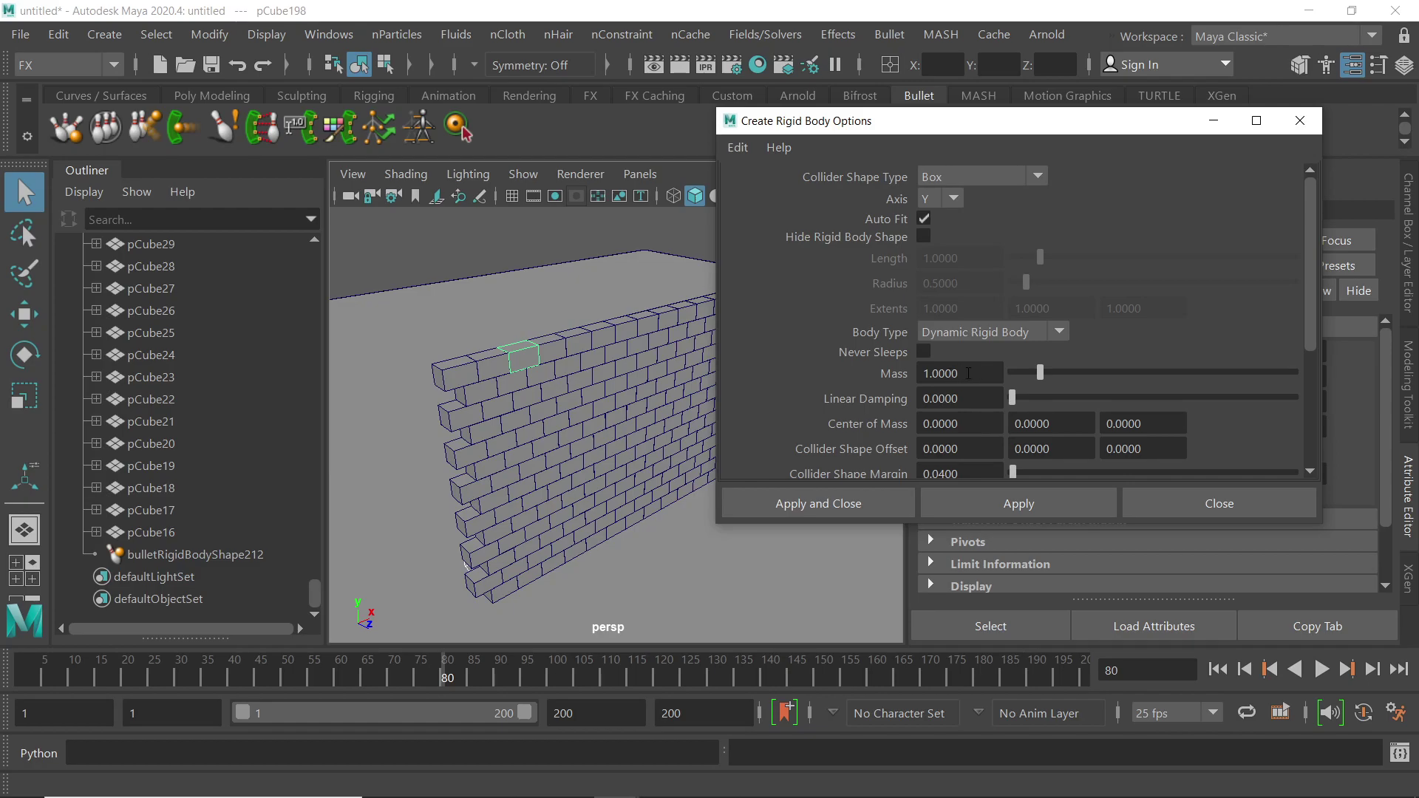
left_click_drag(969, 374, 922, 373)
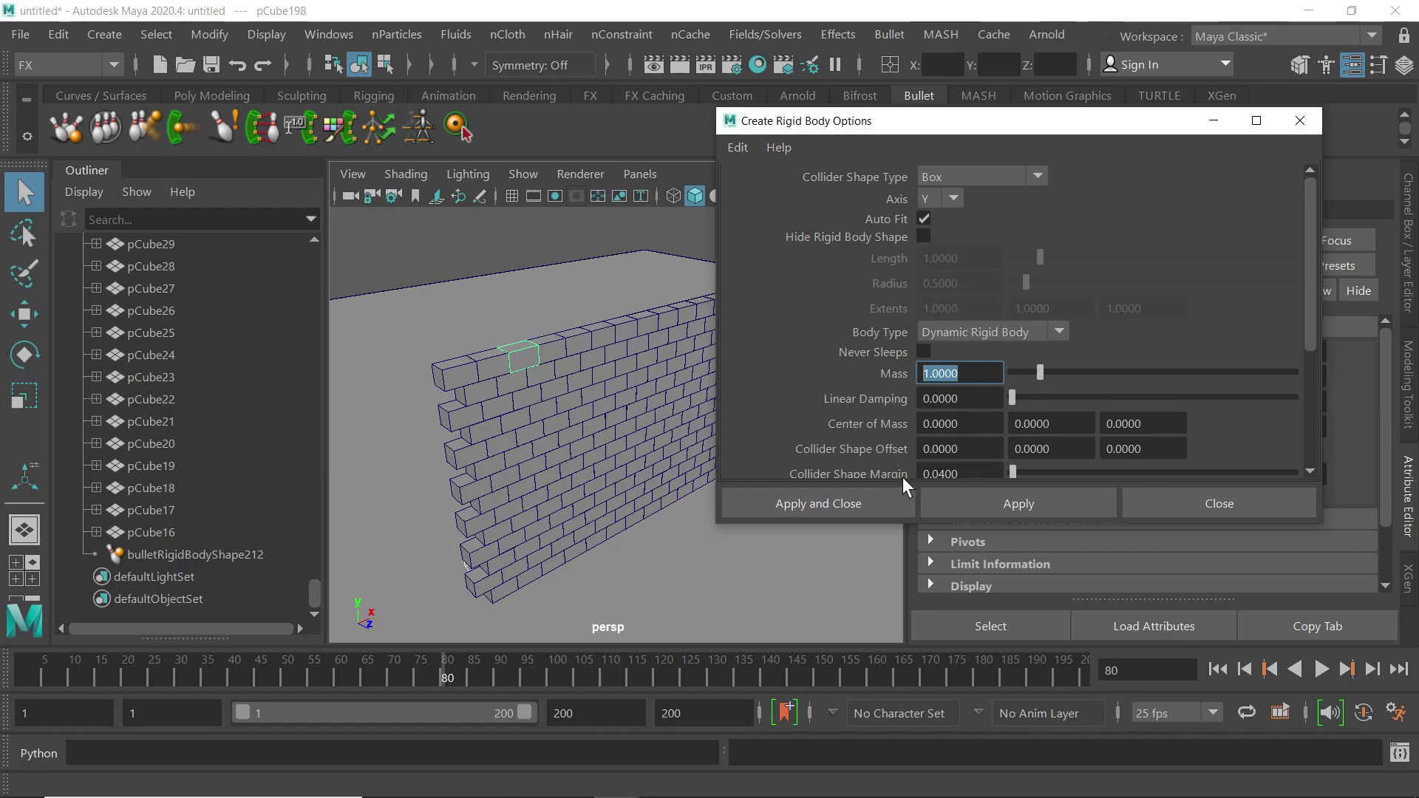
left_click_drag(1310, 314, 1301, 408)
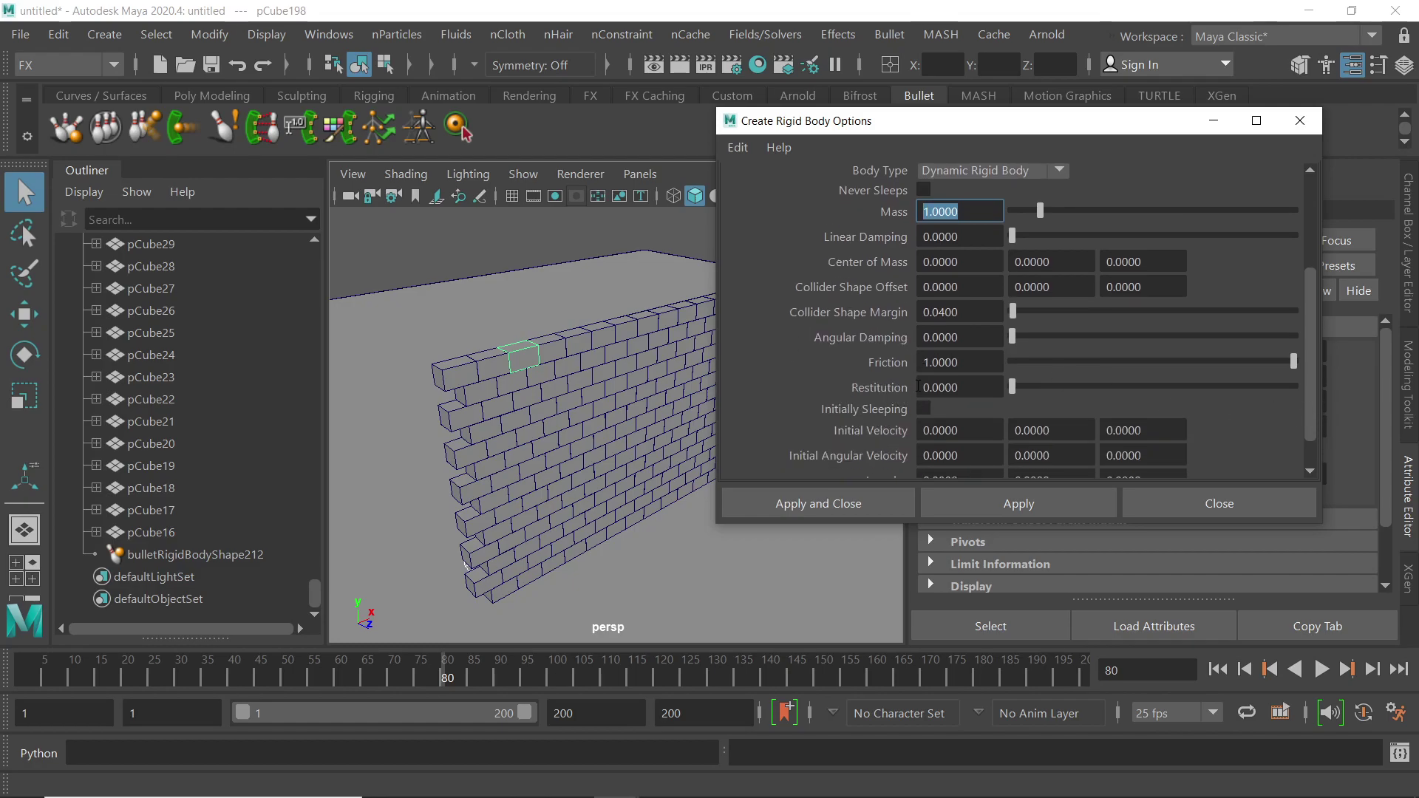
left_click(1303, 122)
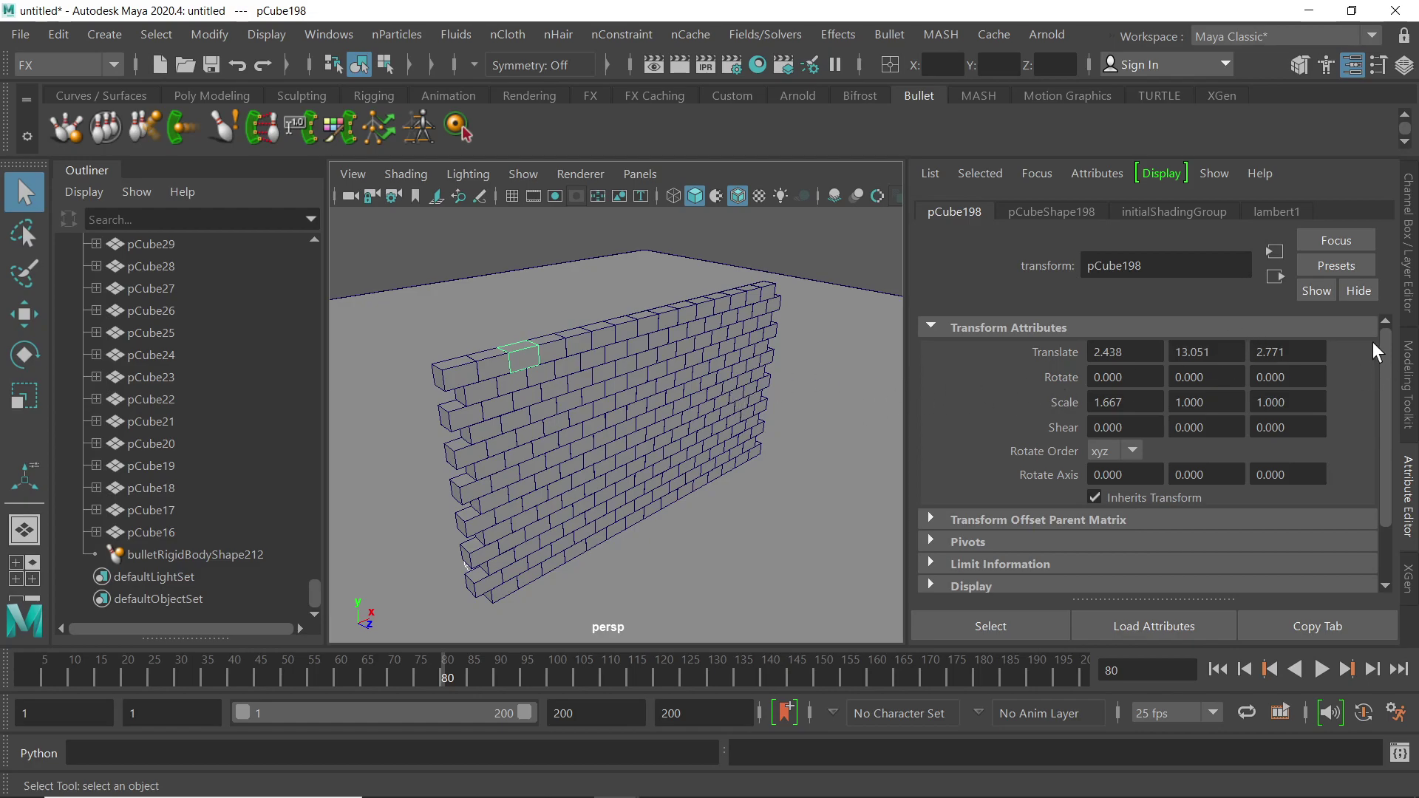
- Select the bulletRigidBodyShape212 node under the brick group and display its rigid body properties
mouse_move(1384, 350)
left_mouse_down()
mouse_move(1380, 410)
mouse_move(1381, 333)
left_mouse_up()
left_click(144, 556)
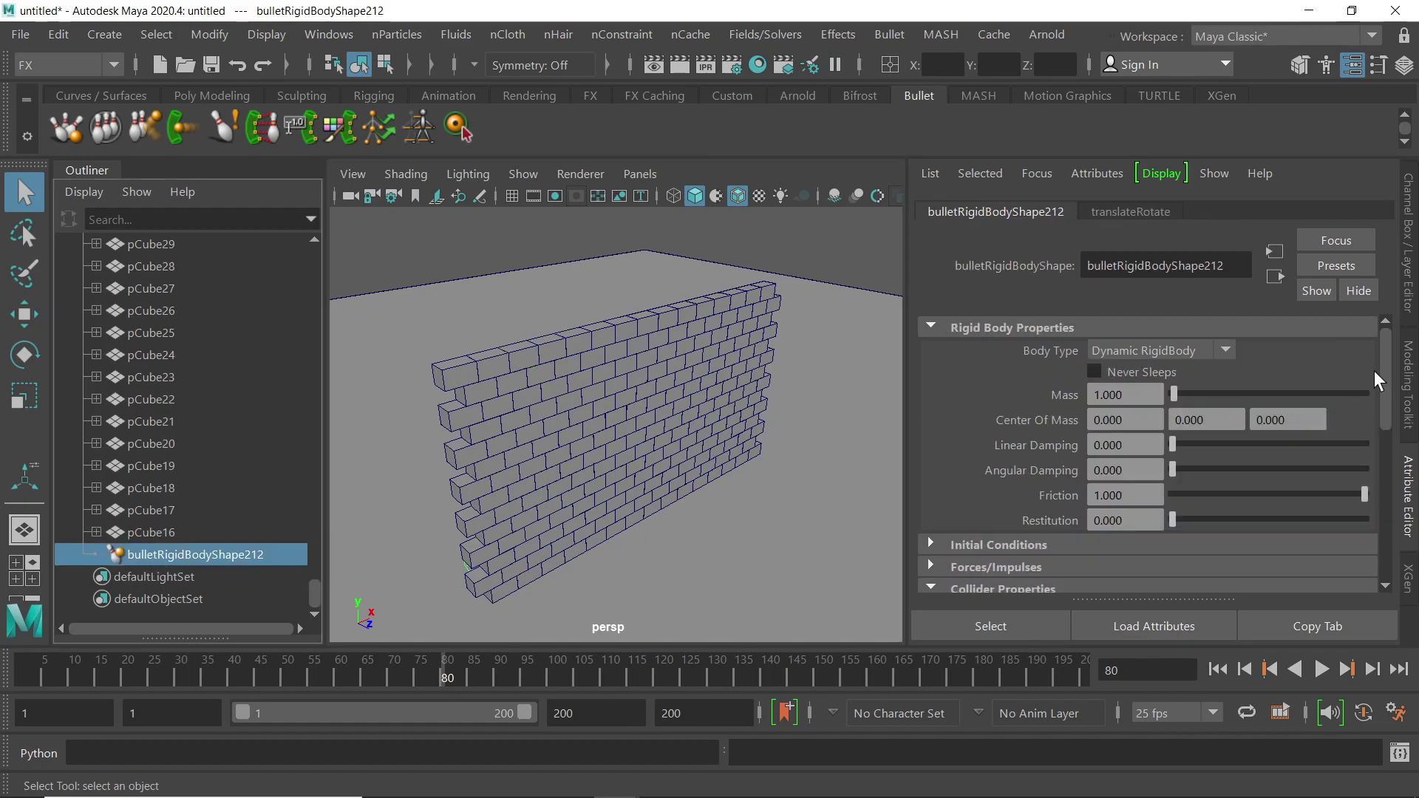
mouse_move(1392, 356)
left_mouse_down()
mouse_move(1390, 412)
mouse_move(1395, 374)
left_mouse_up()
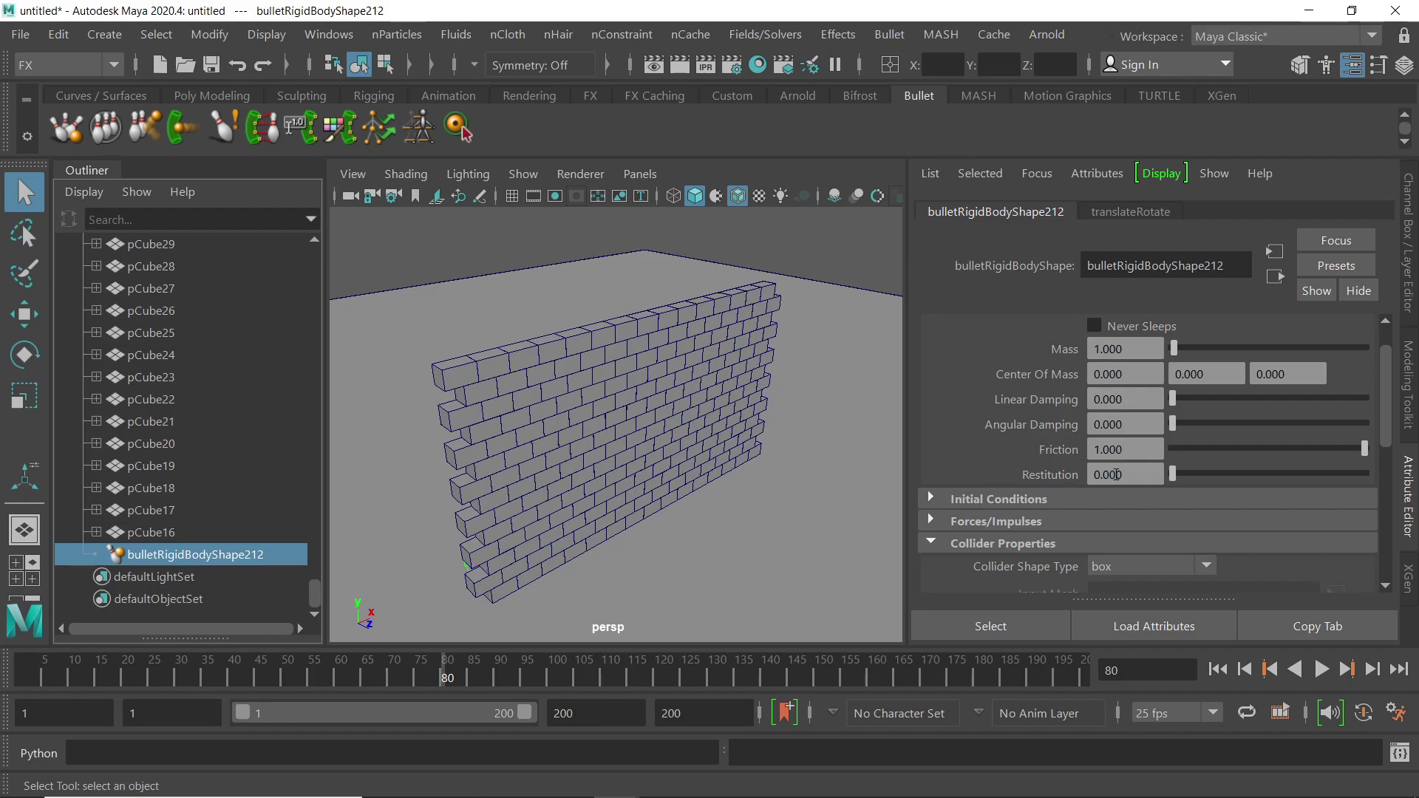
- Play the simulation to check how the brick wall behaves, and return to frame 1
left_click_drag(872, 355, 834, 370, "alt")
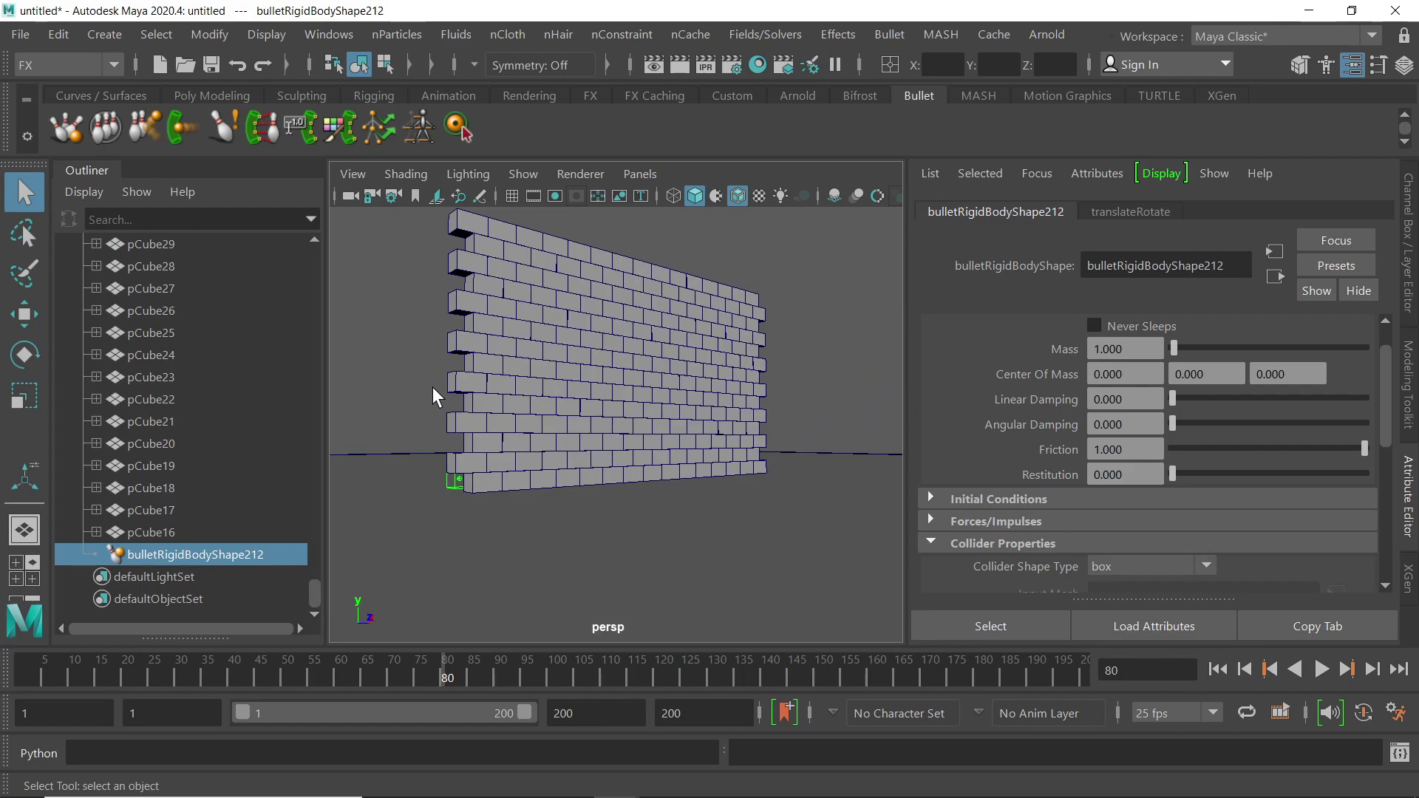
left_click_drag(433, 387, 874, 456, "alt")
left_click(1321, 670)
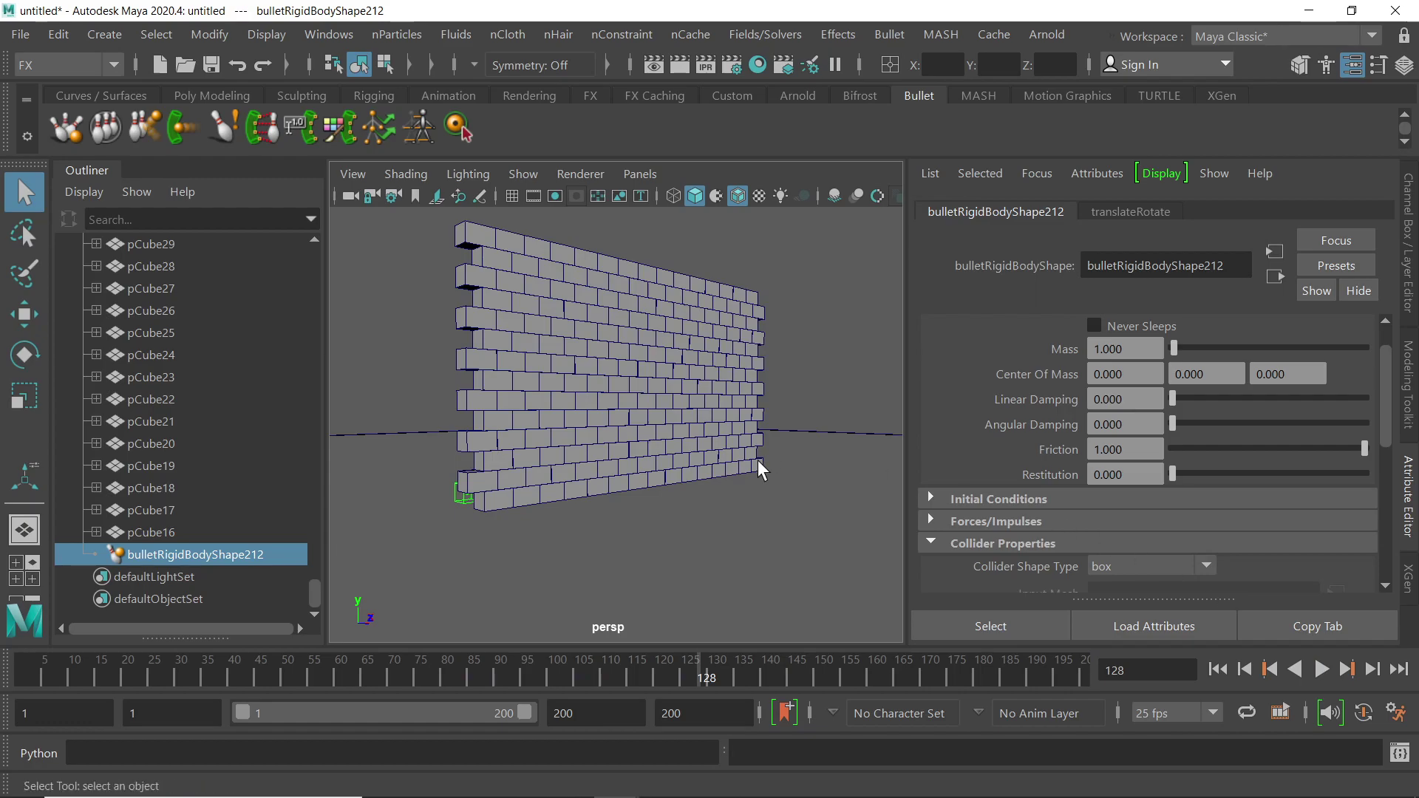
left_click(89, 676)
left_click_drag(89, 676, 16, 676)
left_click_drag(738, 443, 770, 466, "alt")
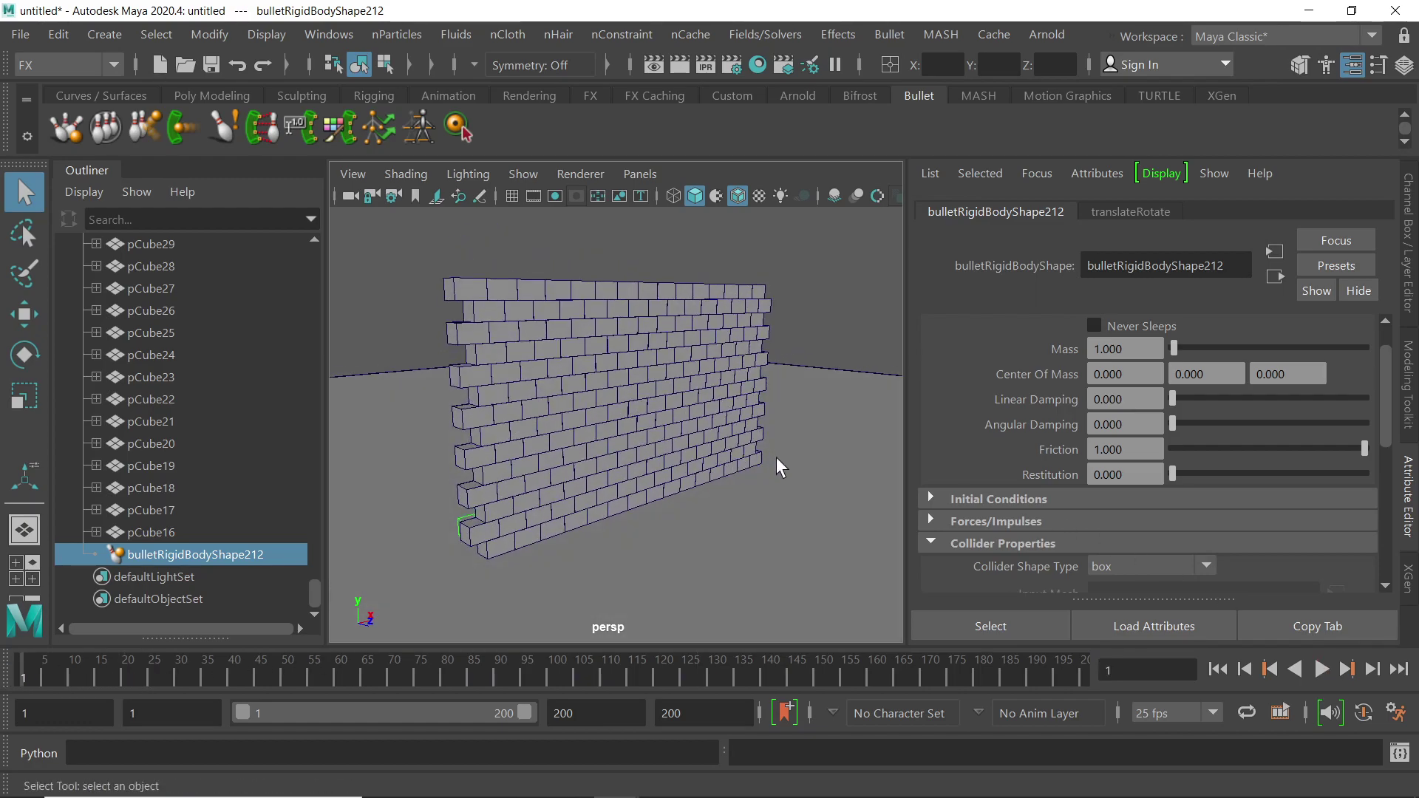
- Turn on Initially Sleeping in the Initial Conditions of bulletRigidBodyShape212
left_click_drag(1386, 395, 1385, 411)
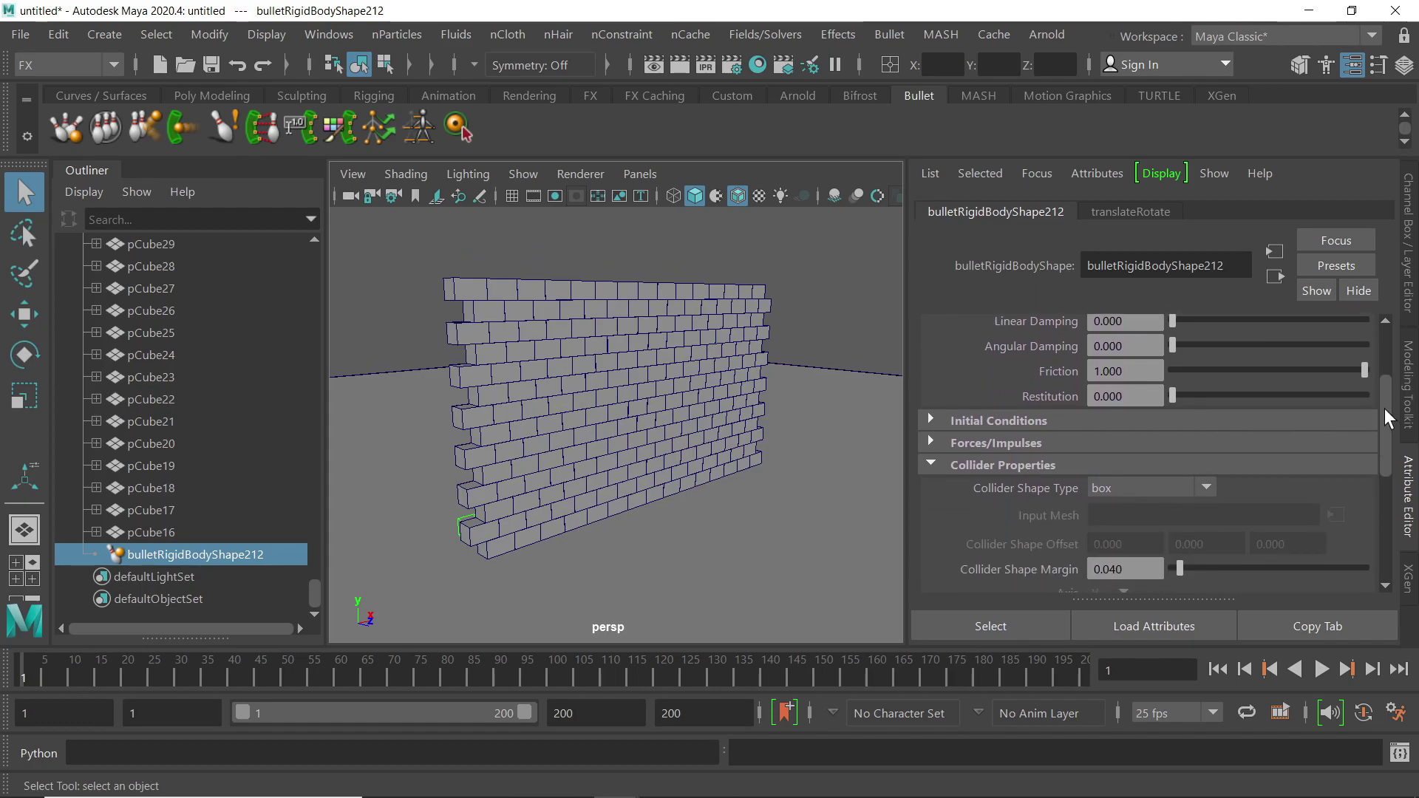
left_click(930, 422)
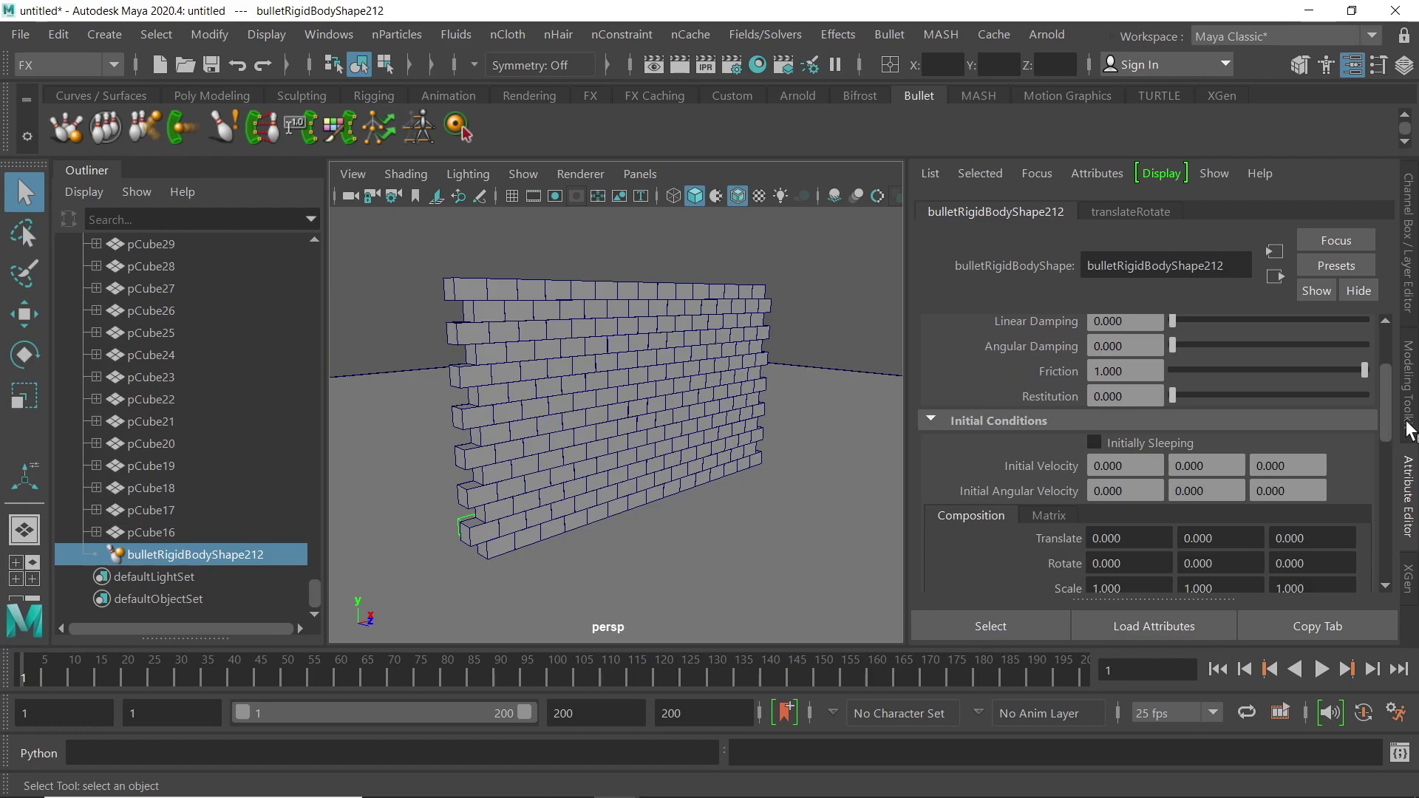
mouse_move(1387, 409)
left_mouse_down()
mouse_move(1388, 380)
mouse_move(1387, 414)
left_mouse_up()
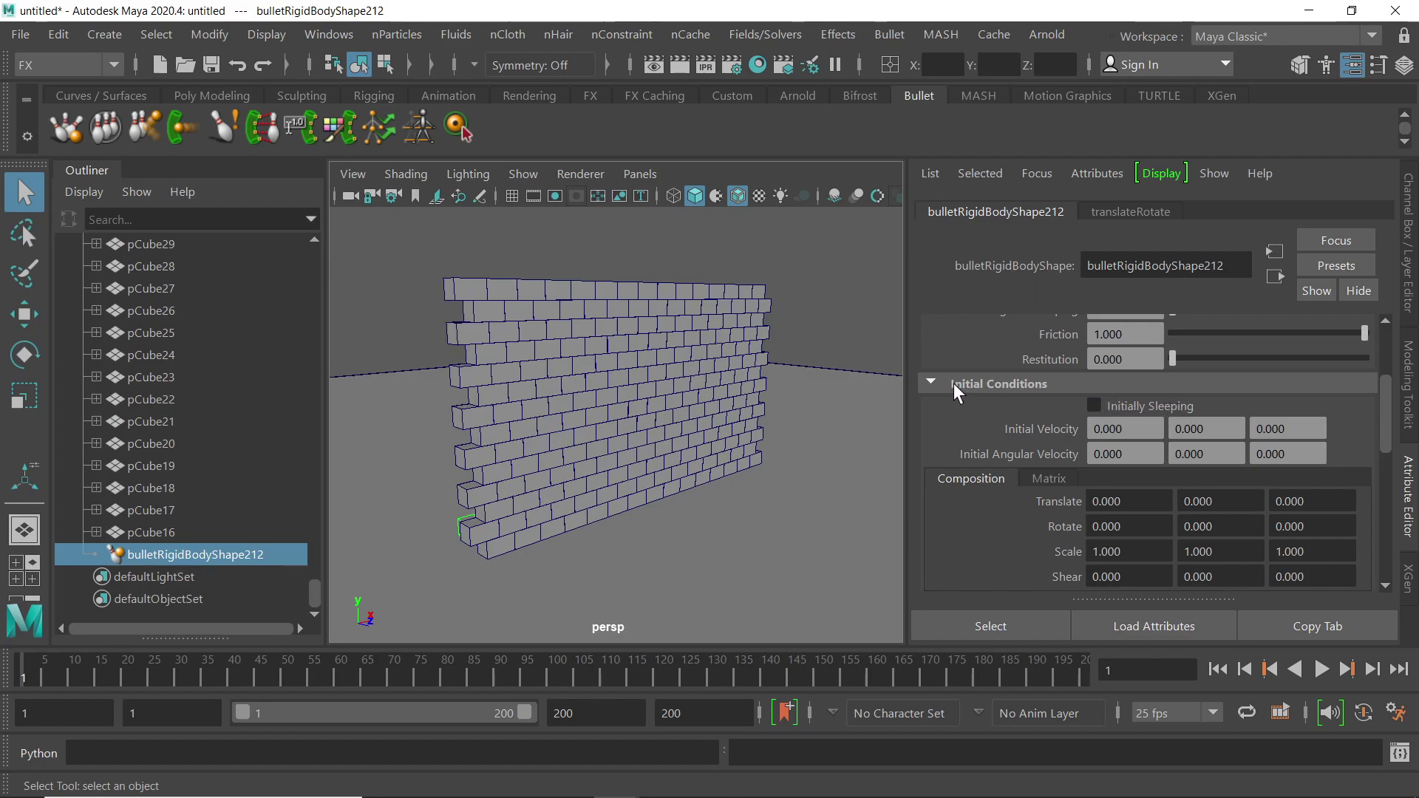
left_click(1094, 405)
- Play the simulation briefly to test the sleeping bricks, and stop playback
left_click(1322, 669)
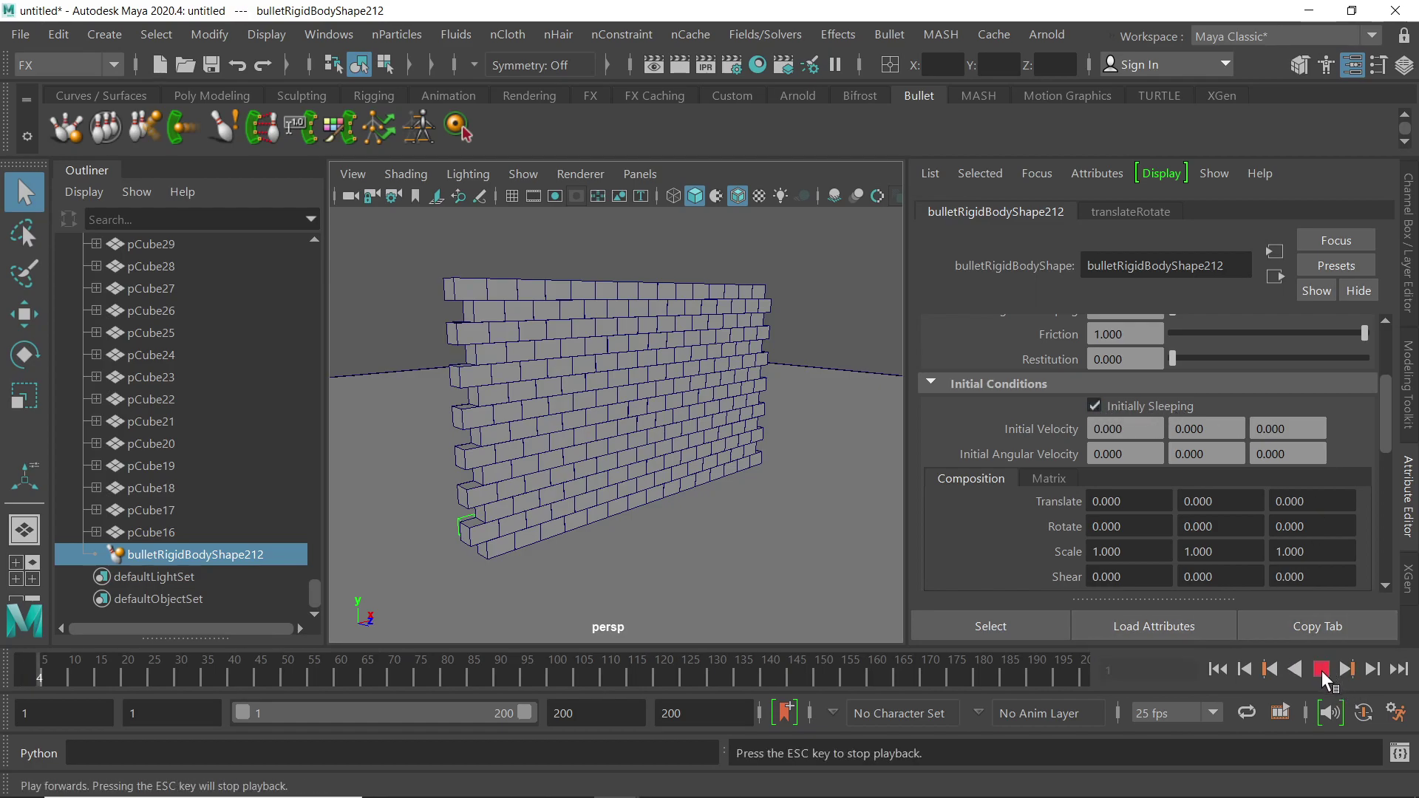
left_click(1322, 669)
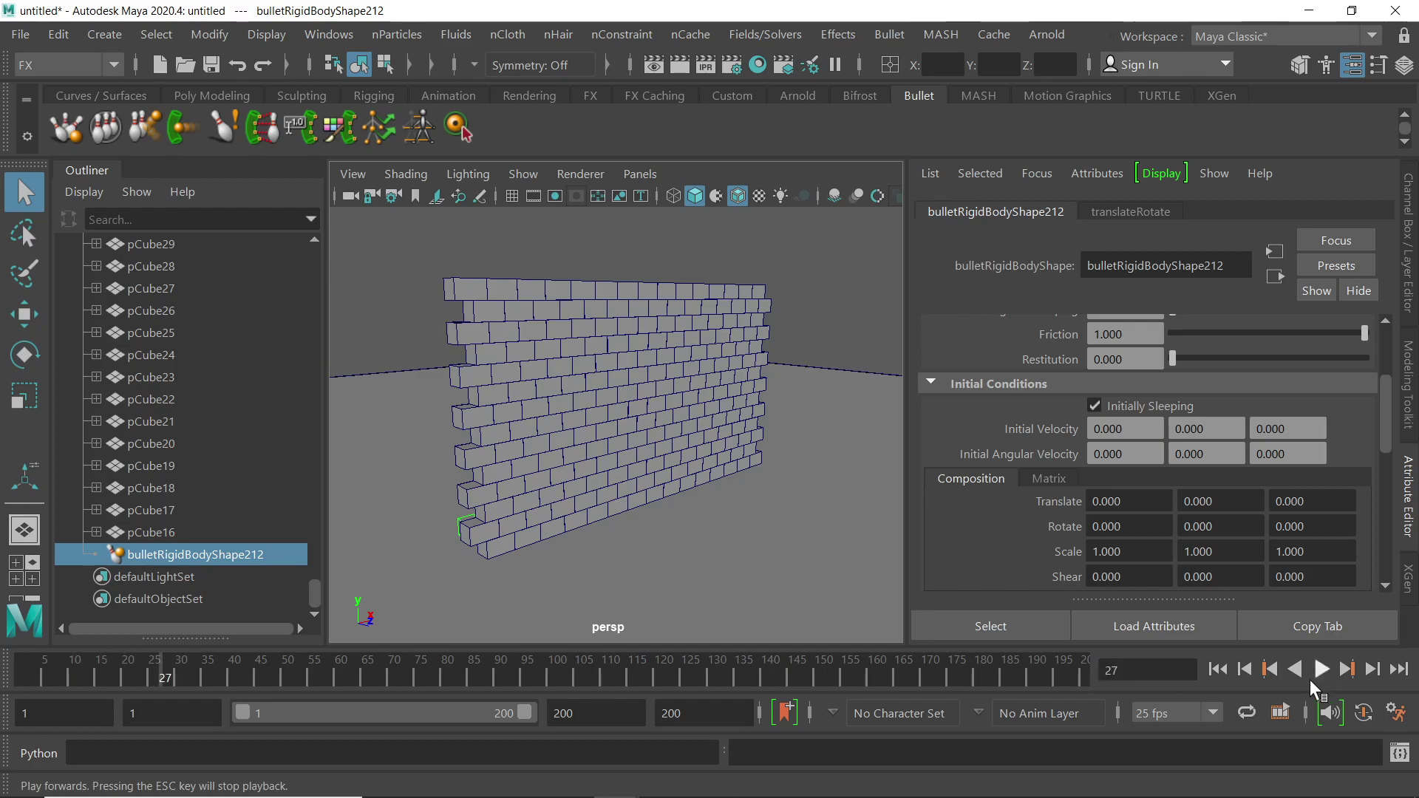
left_click(1041, 616)
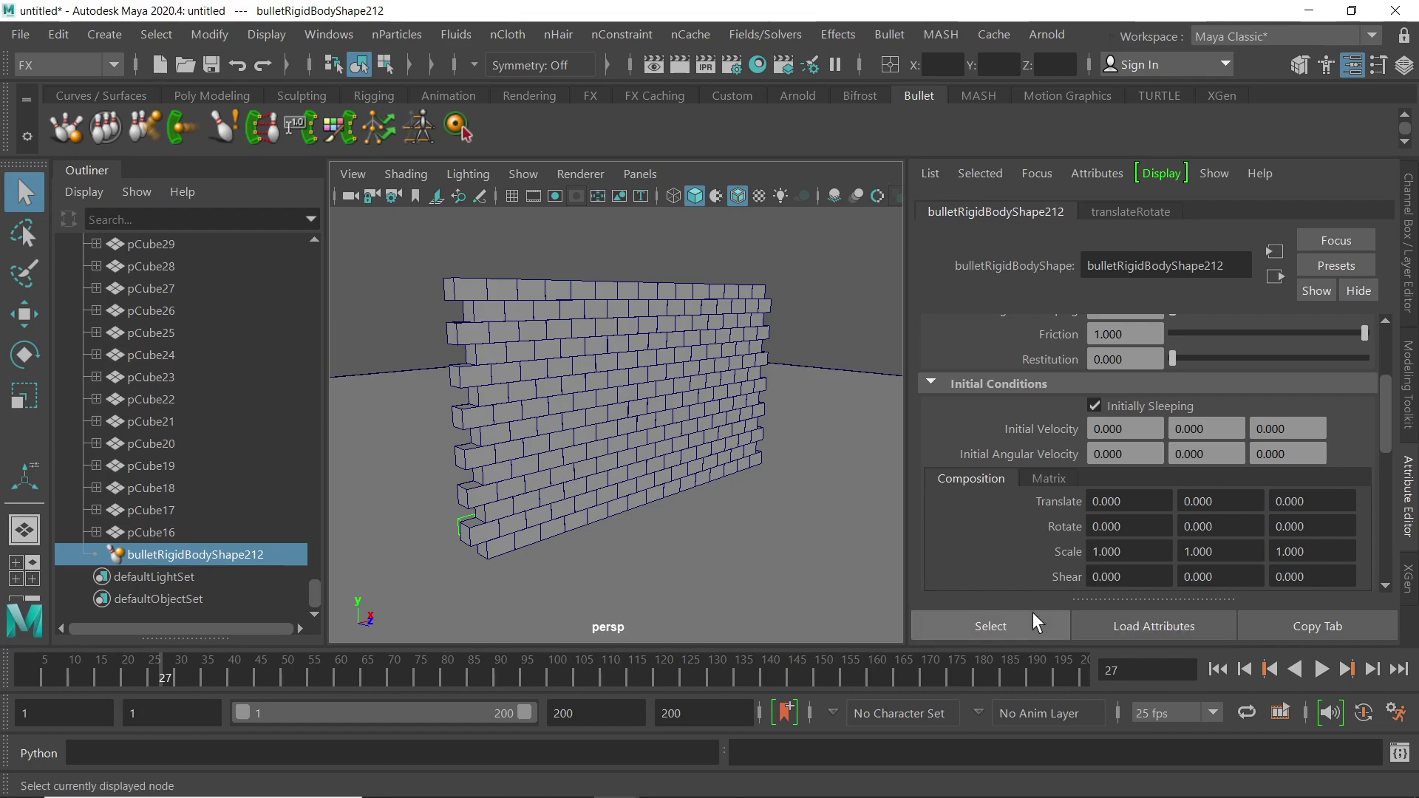
left_click(1031, 611)
left_click(1032, 611)
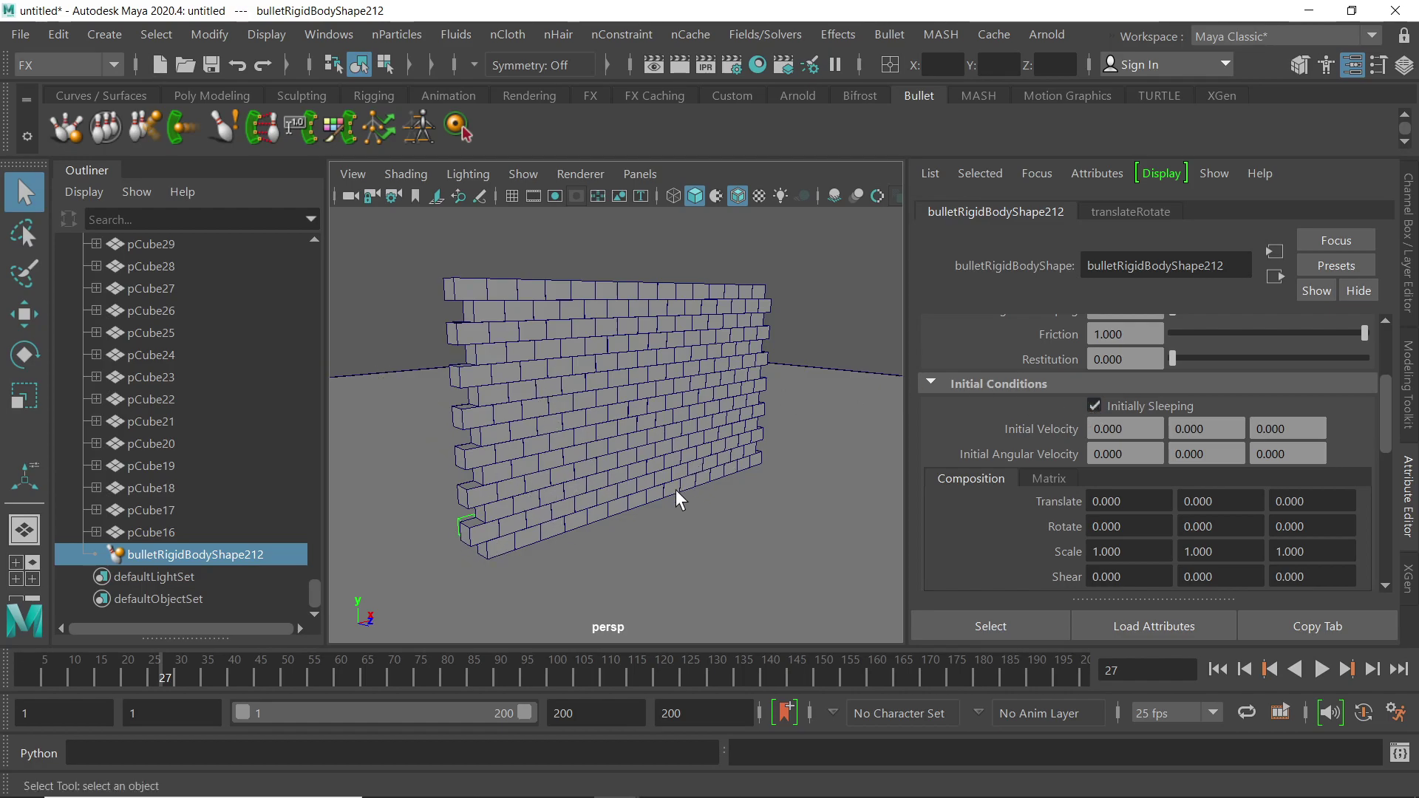
- Examine the contact between the lowest bricks and the floor up close in the front view, and return to the perspective view of the wall
left_click_drag(716, 469, 675, 452, "alt")
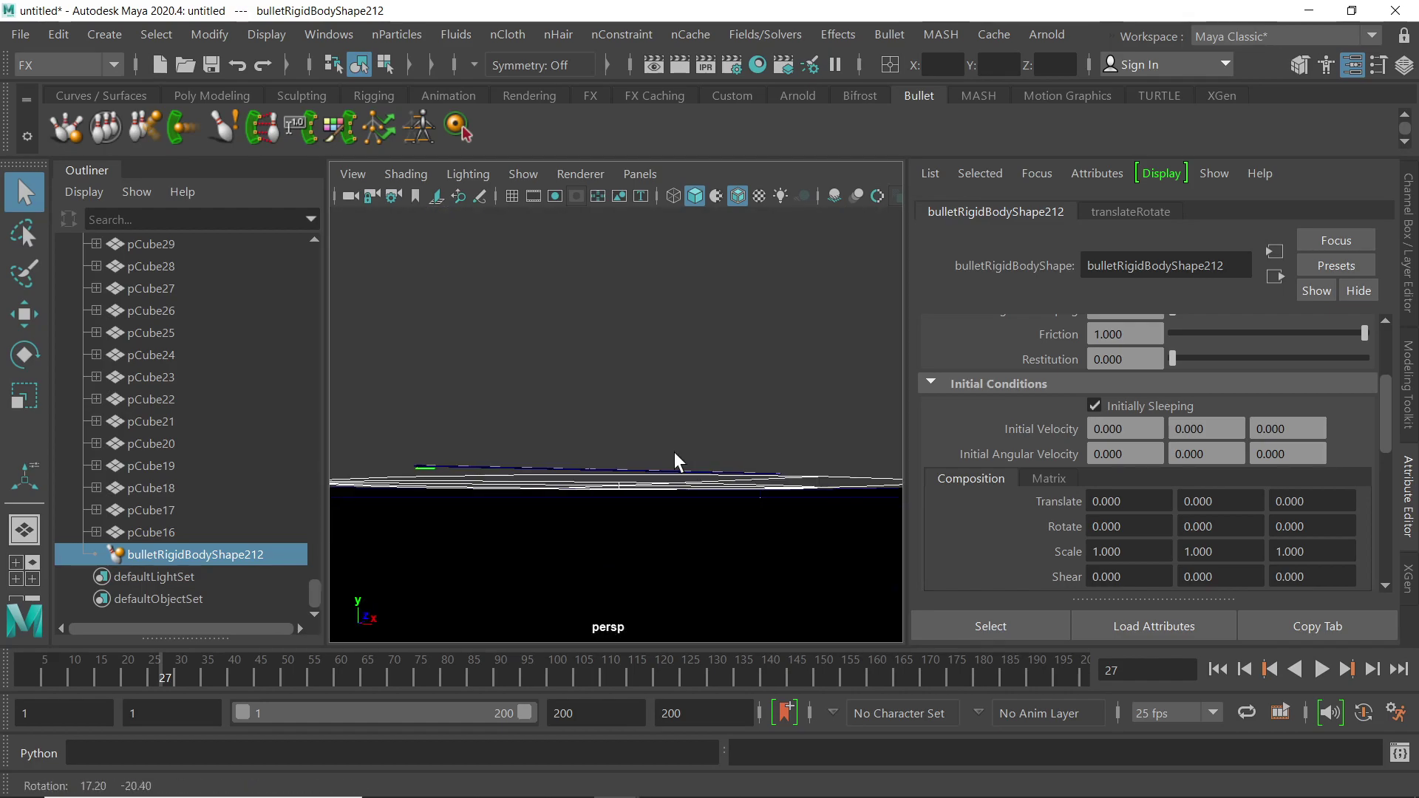
key("space")
key("space")
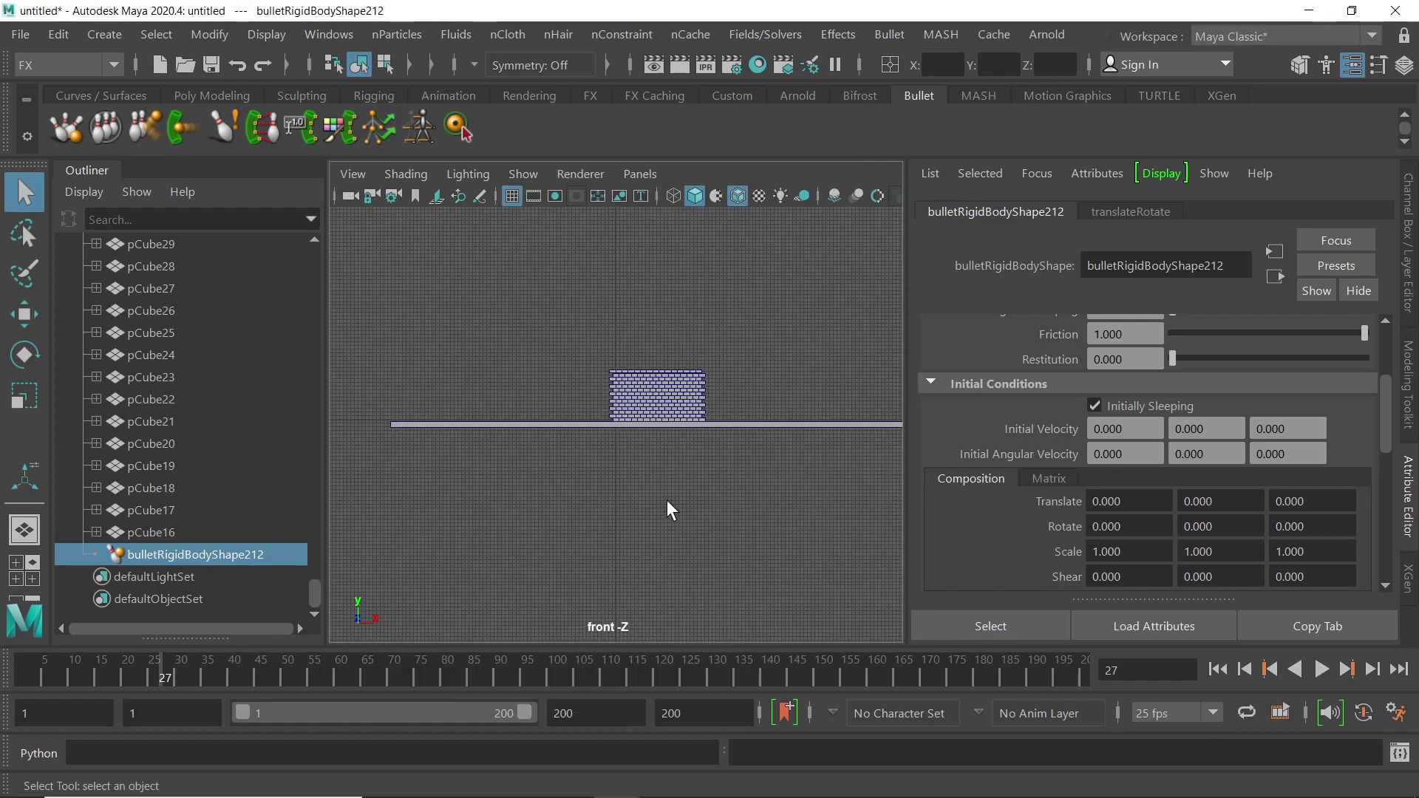
scroll(671, 438, "up", 6)
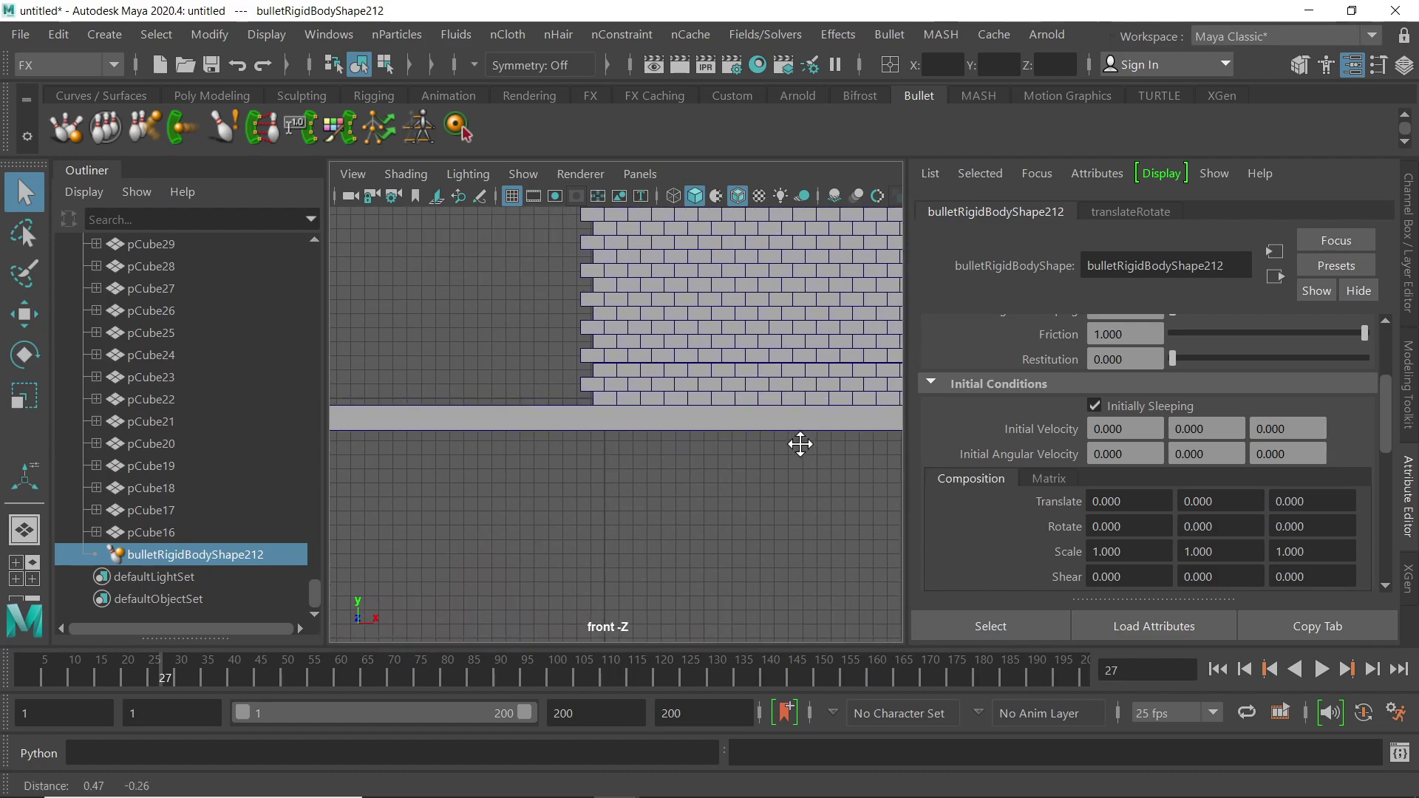
scroll(610, 400, "up", 8)
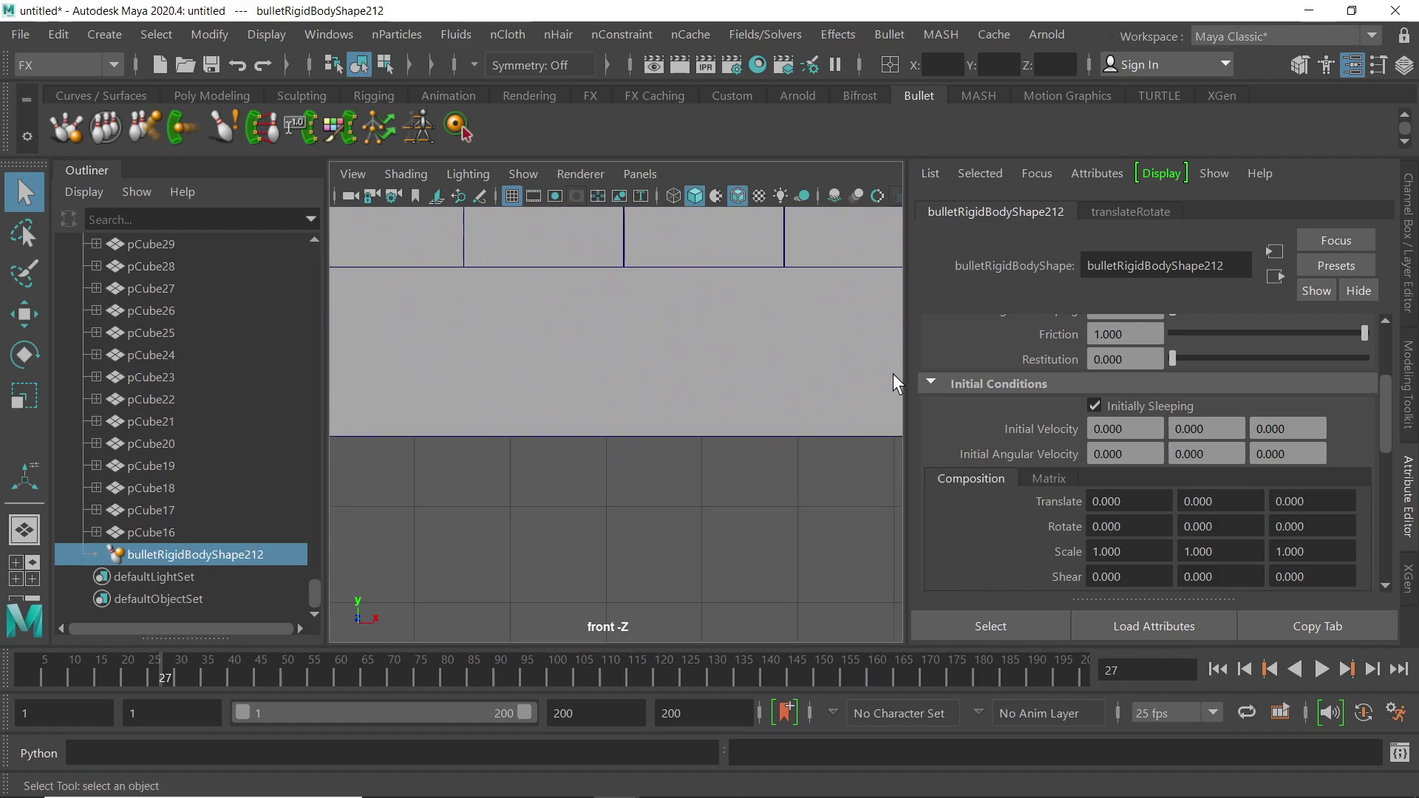
scroll(703, 422, "up", 8)
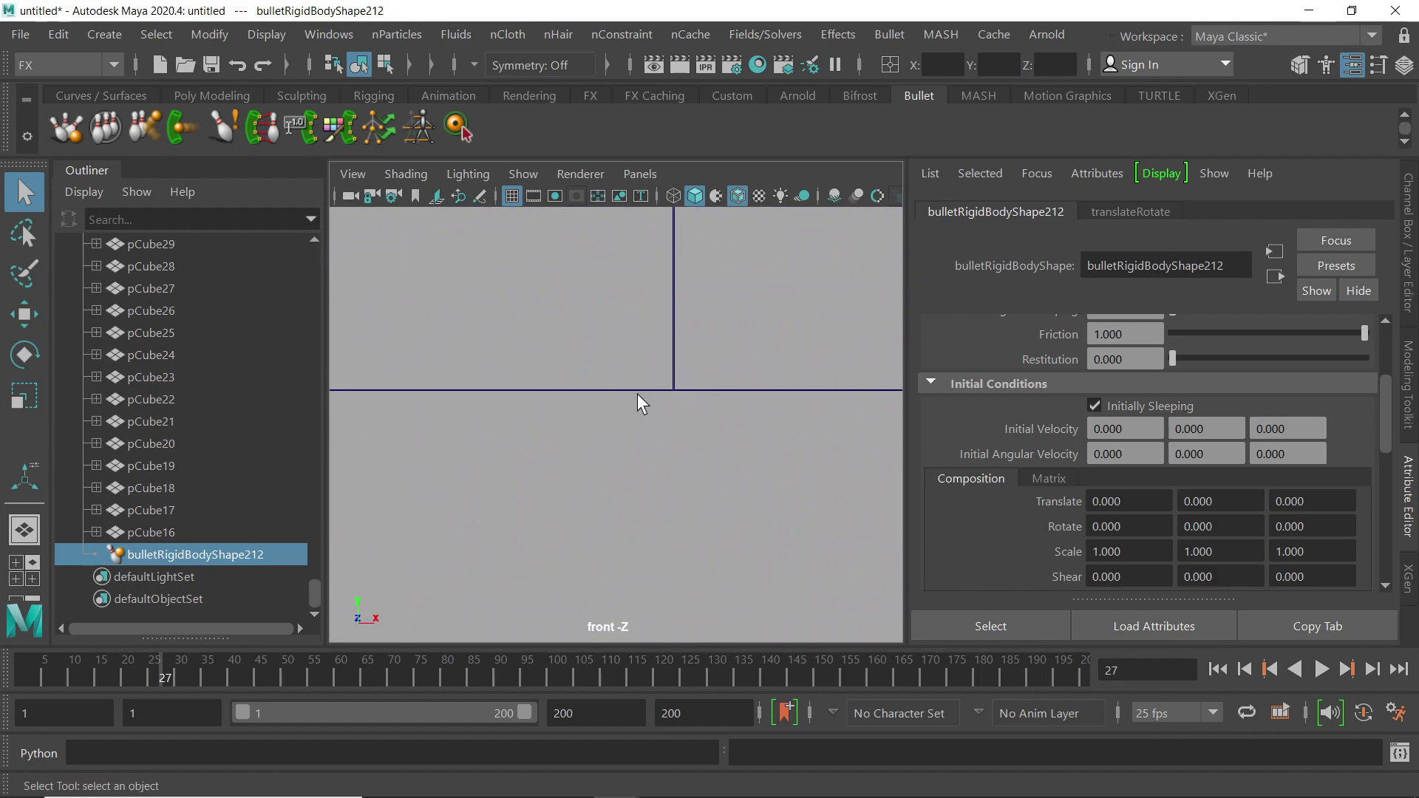
scroll(765, 400, "up", 6)
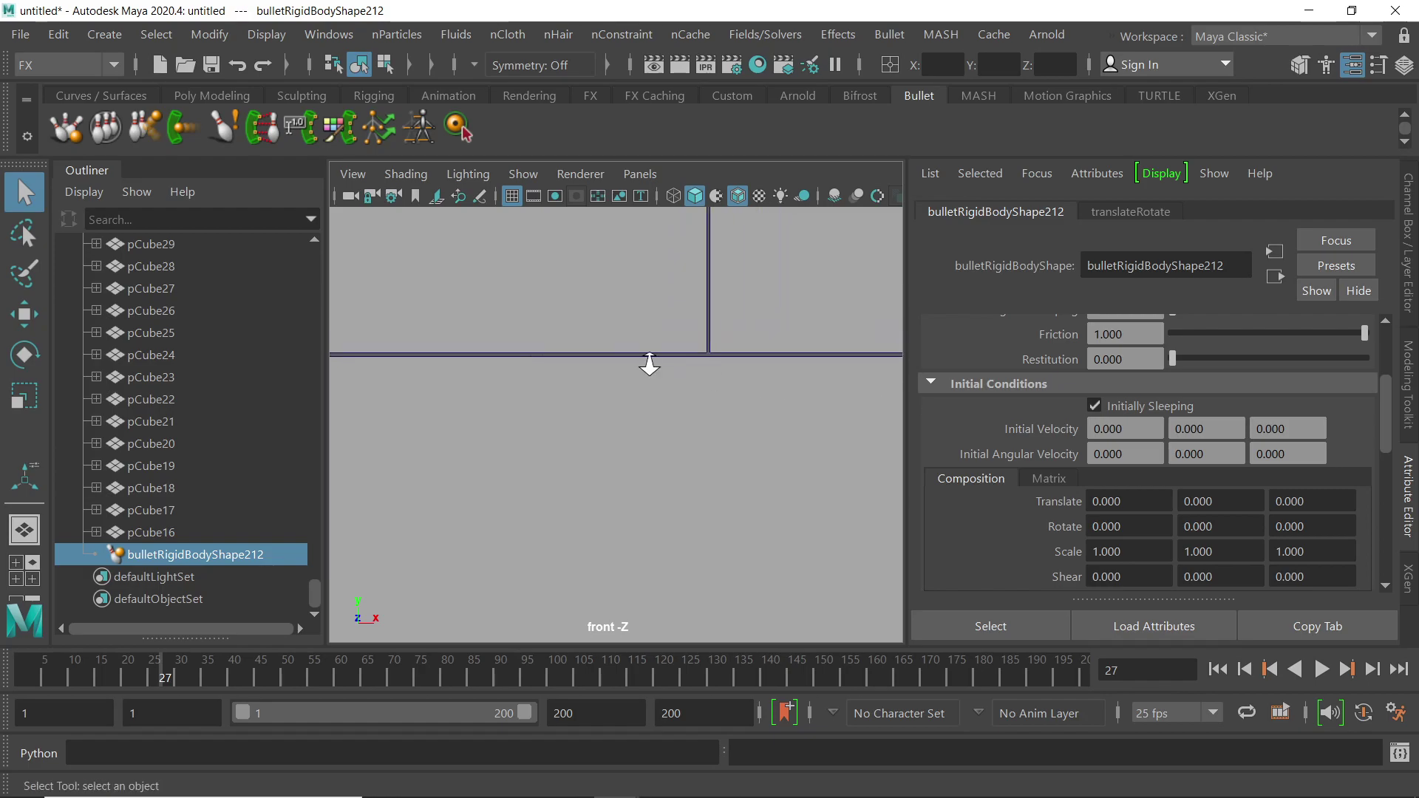
middle_click_drag(765, 323, 726, 335, "alt")
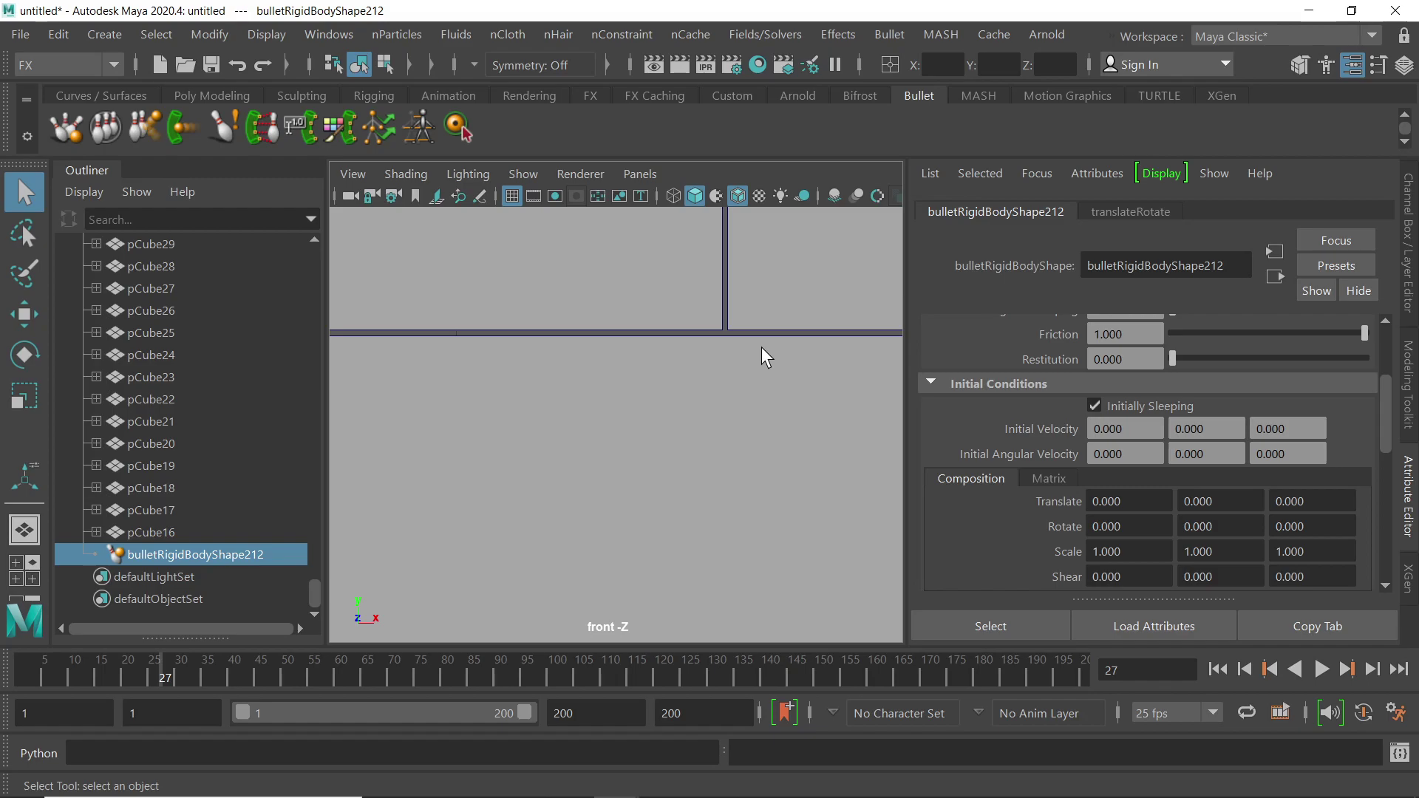
scroll(444, 377, "down", 6)
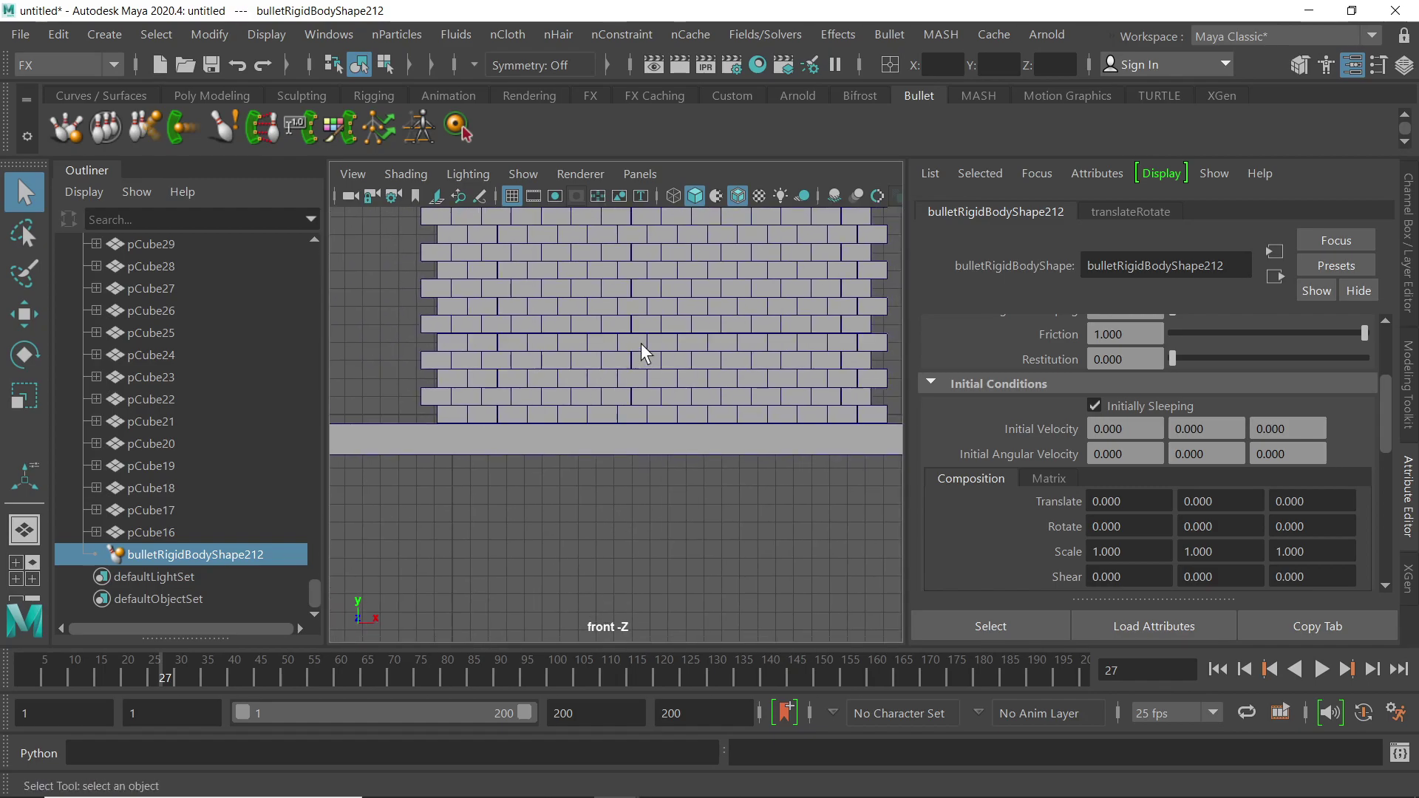
key("space")
key("space")
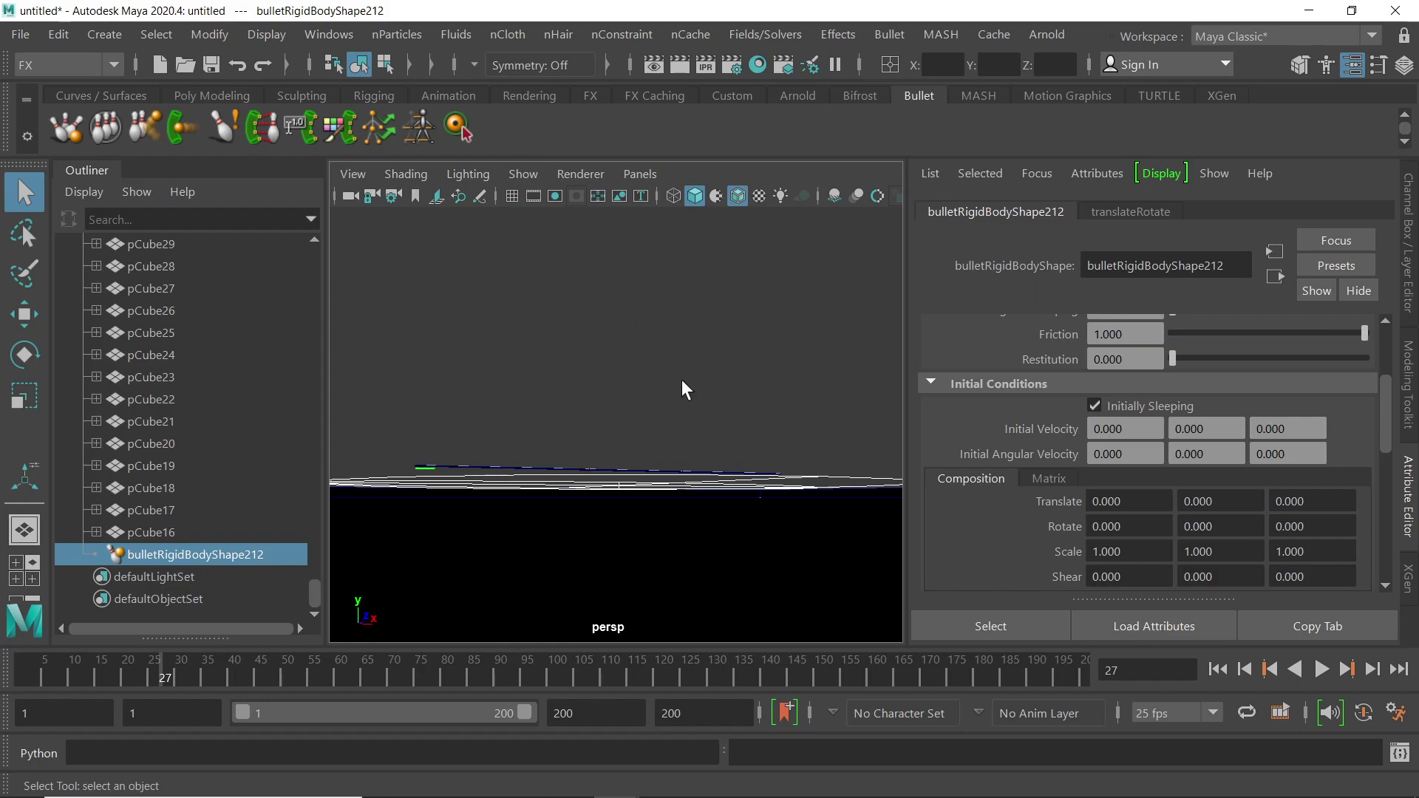
key("a")
left_click_drag(716, 421, 700, 442, "alt")
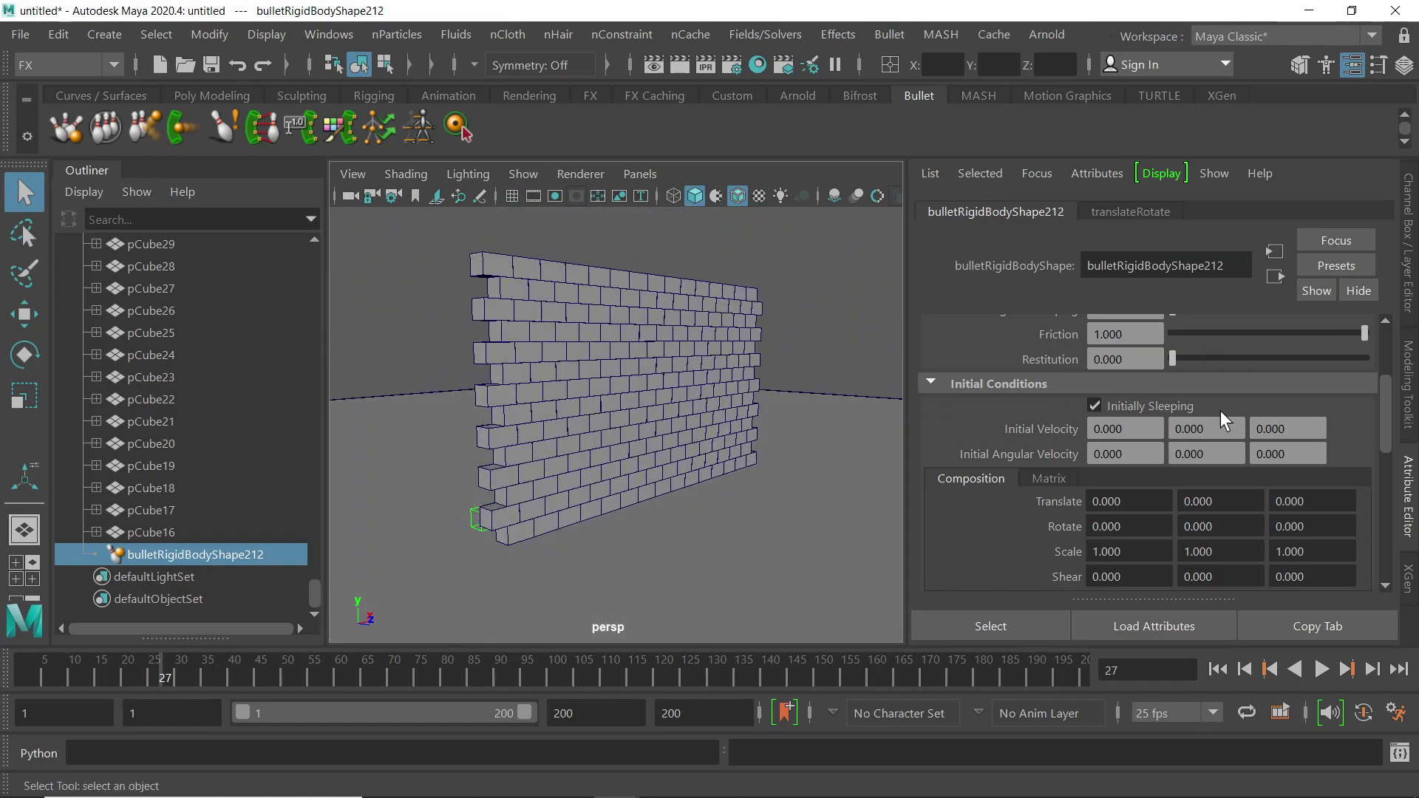
- Select bulletSolver1 and display the solver properties of its bulletSolverShape1 node
left_click_drag(1385, 391, 1385, 333)
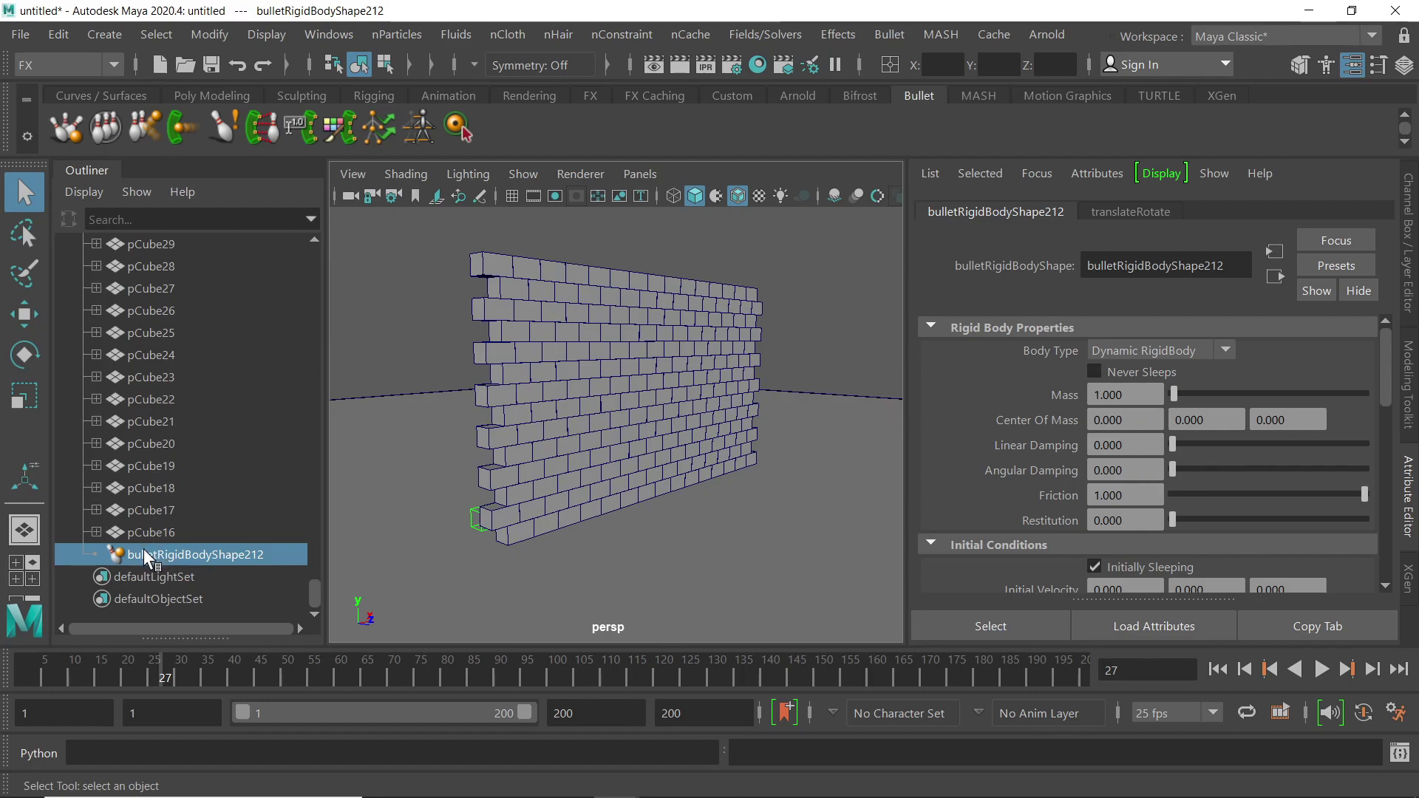
left_click_drag(312, 599, 313, 246)
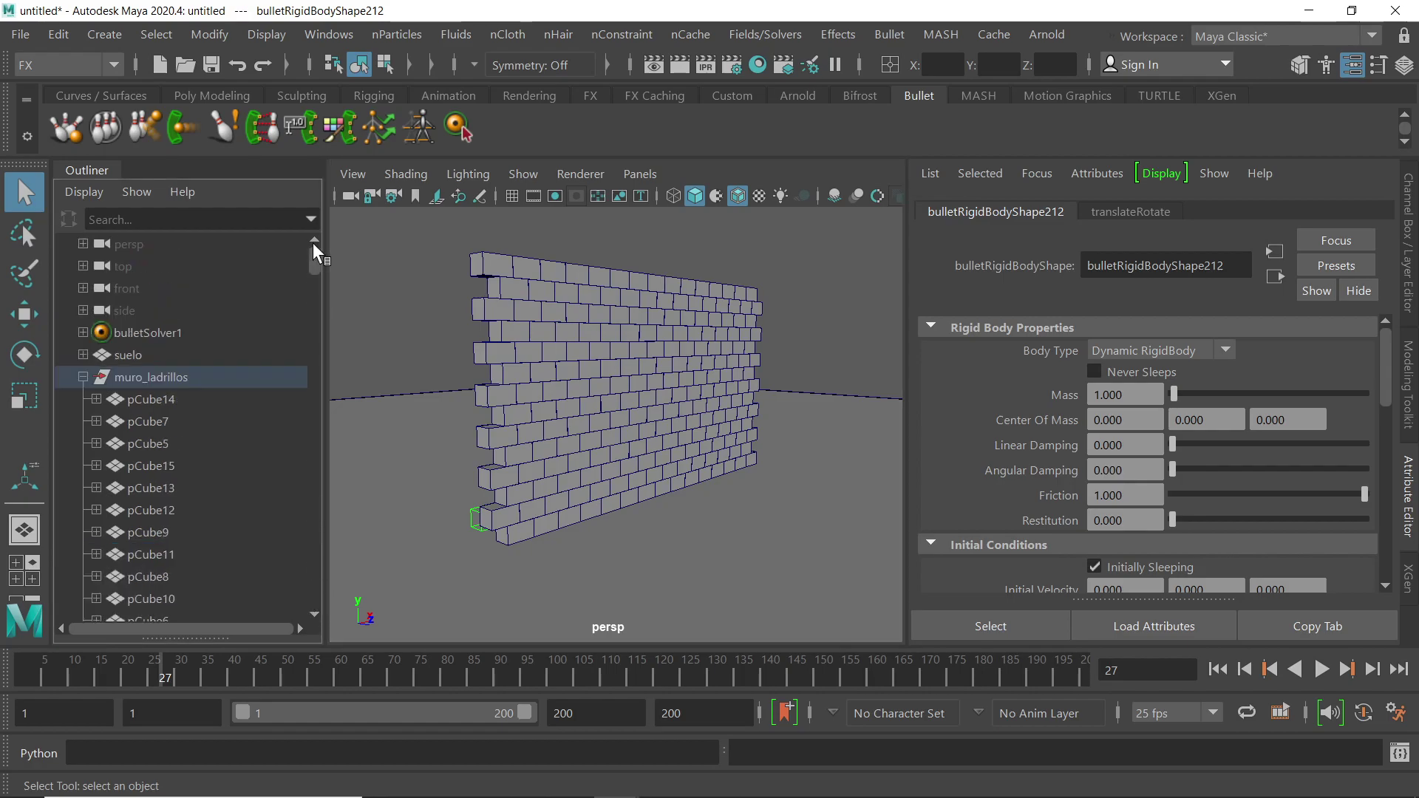
left_click(145, 329)
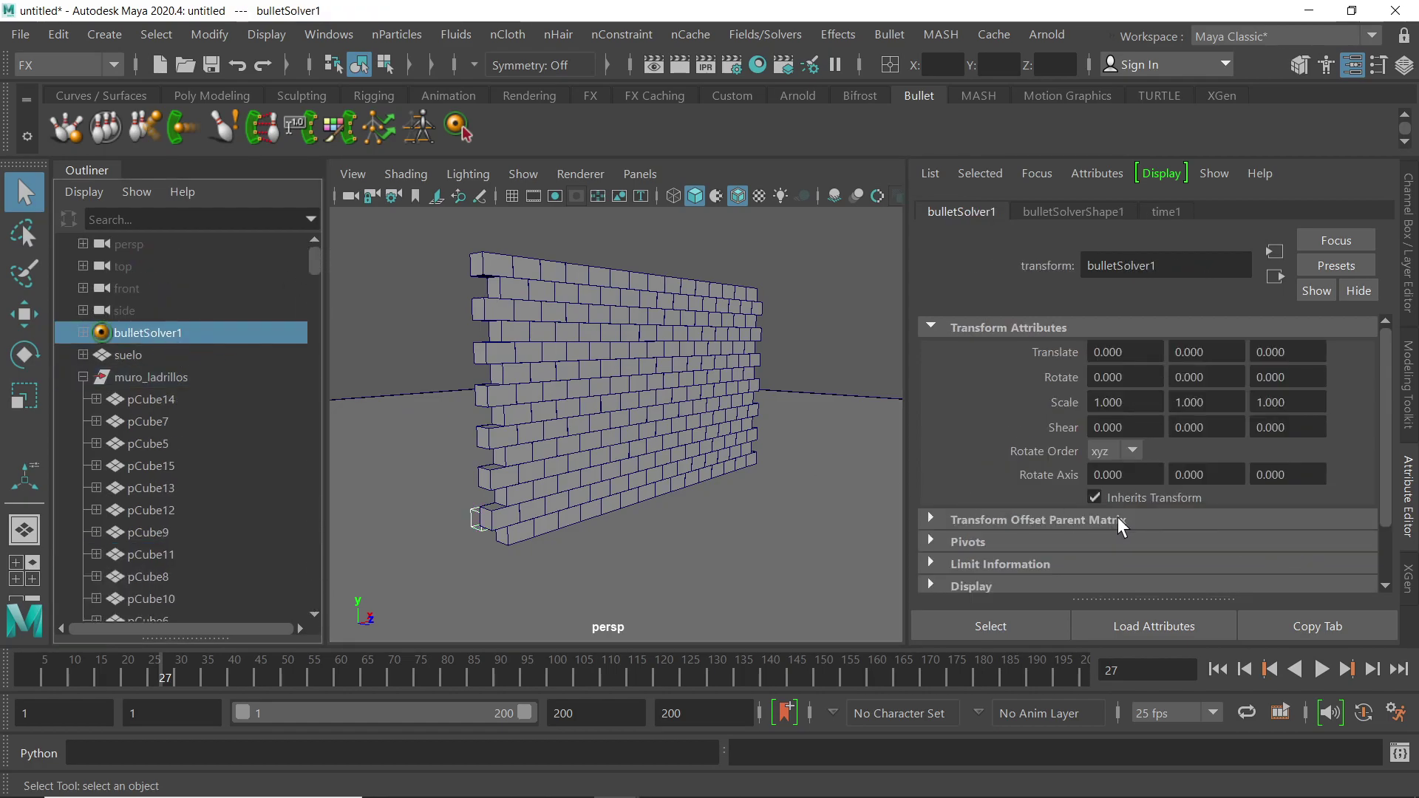
left_click_drag(1385, 392, 1387, 440)
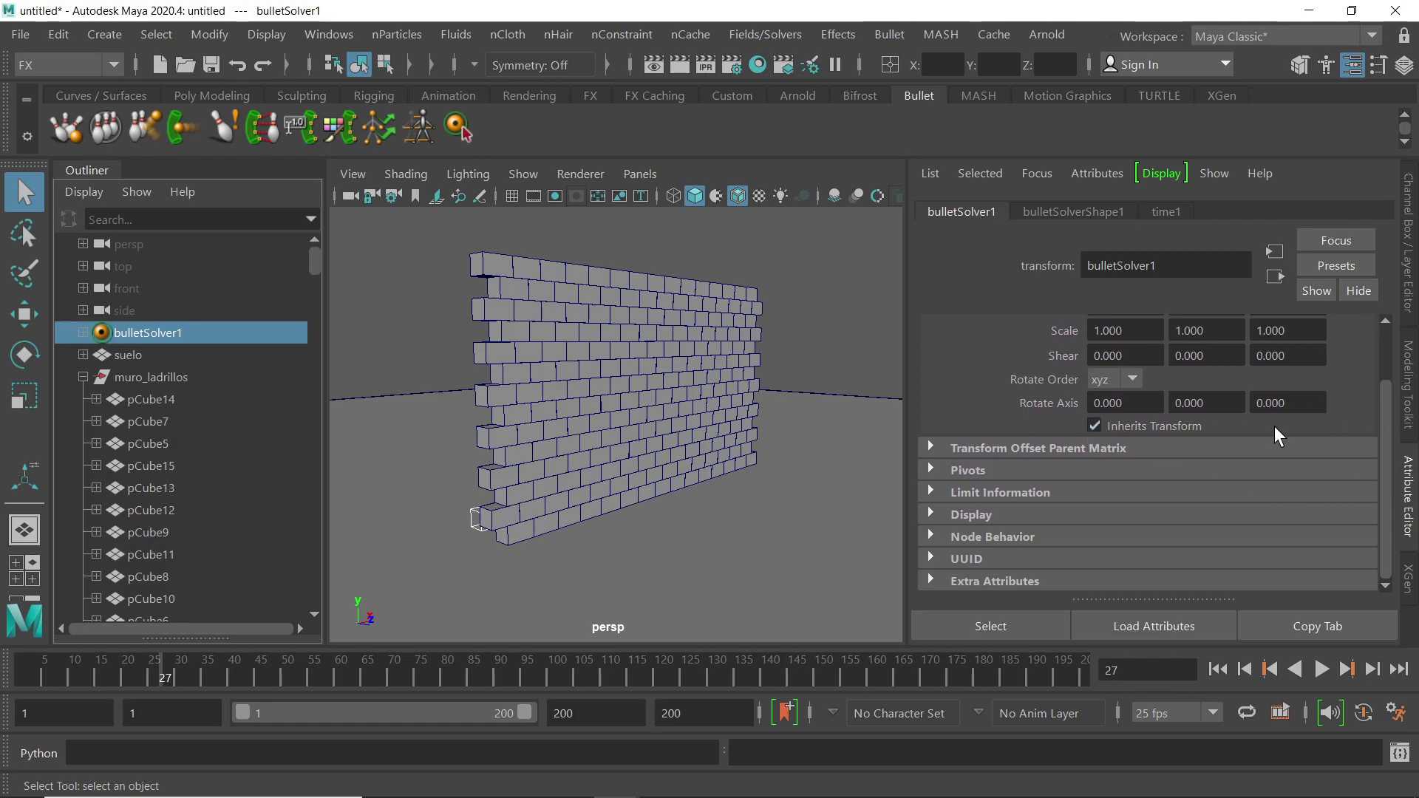
left_click_drag(1388, 417, 1393, 348)
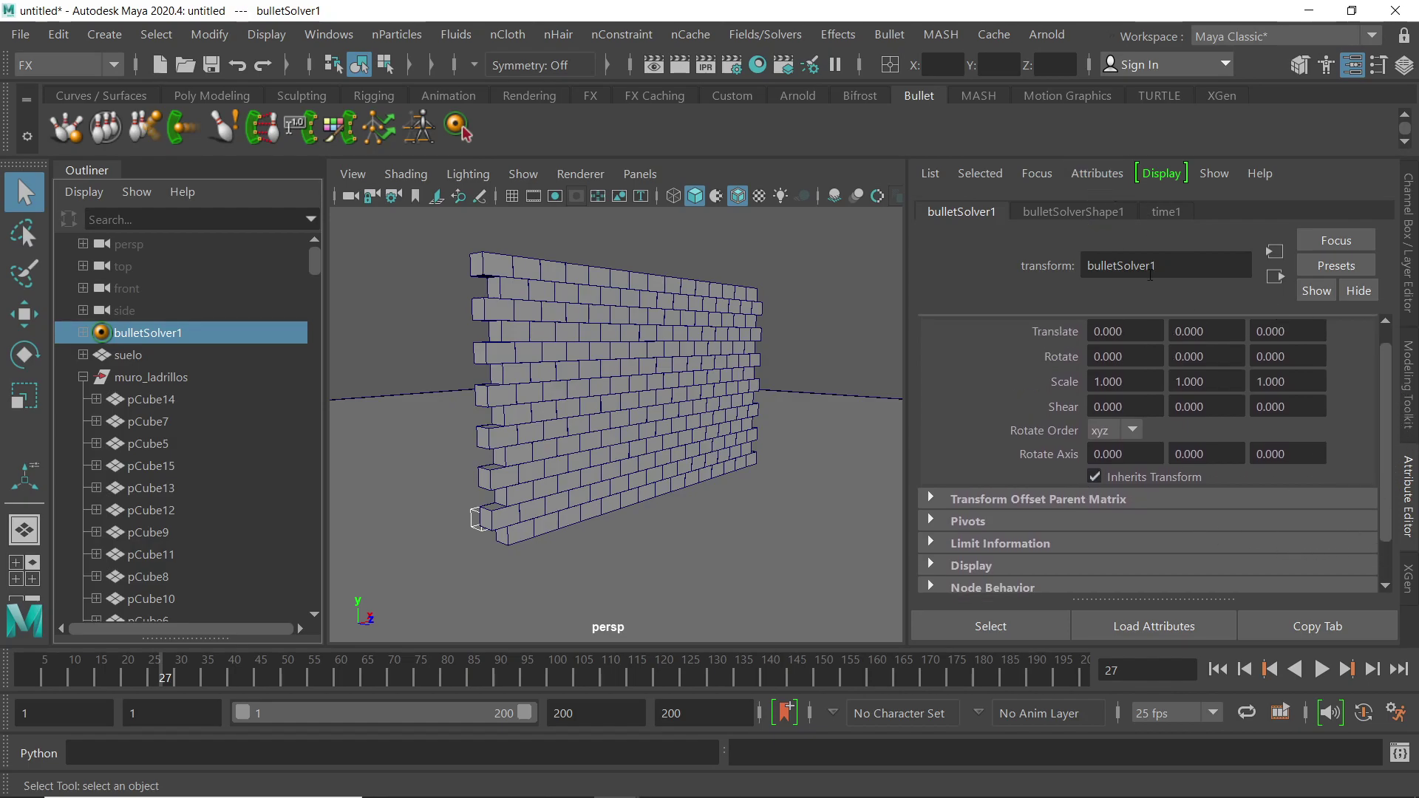
left_click(1072, 212)
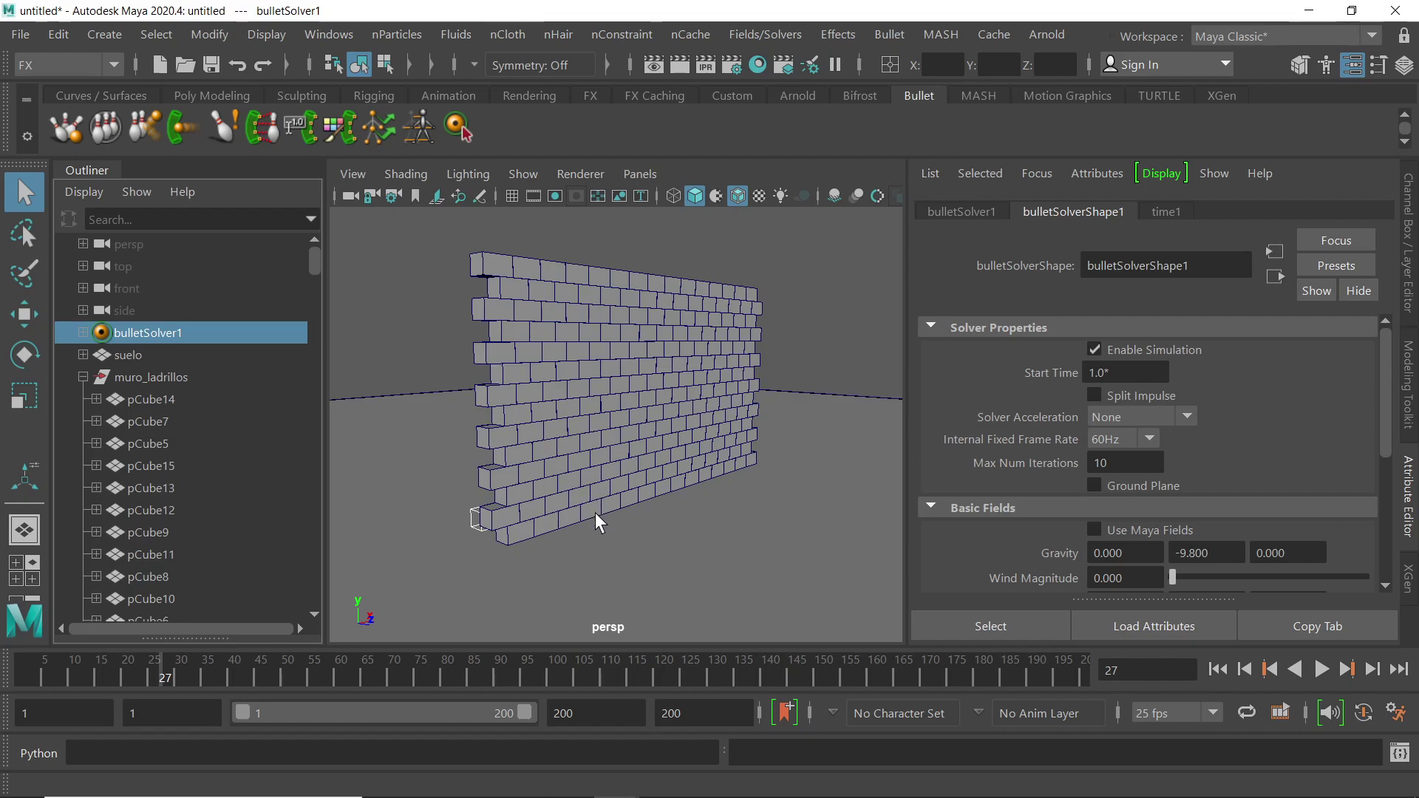
- Select the suelo floor and examine how the brick wall stands on it from several angles
left_click_drag(850, 369, 818, 408)
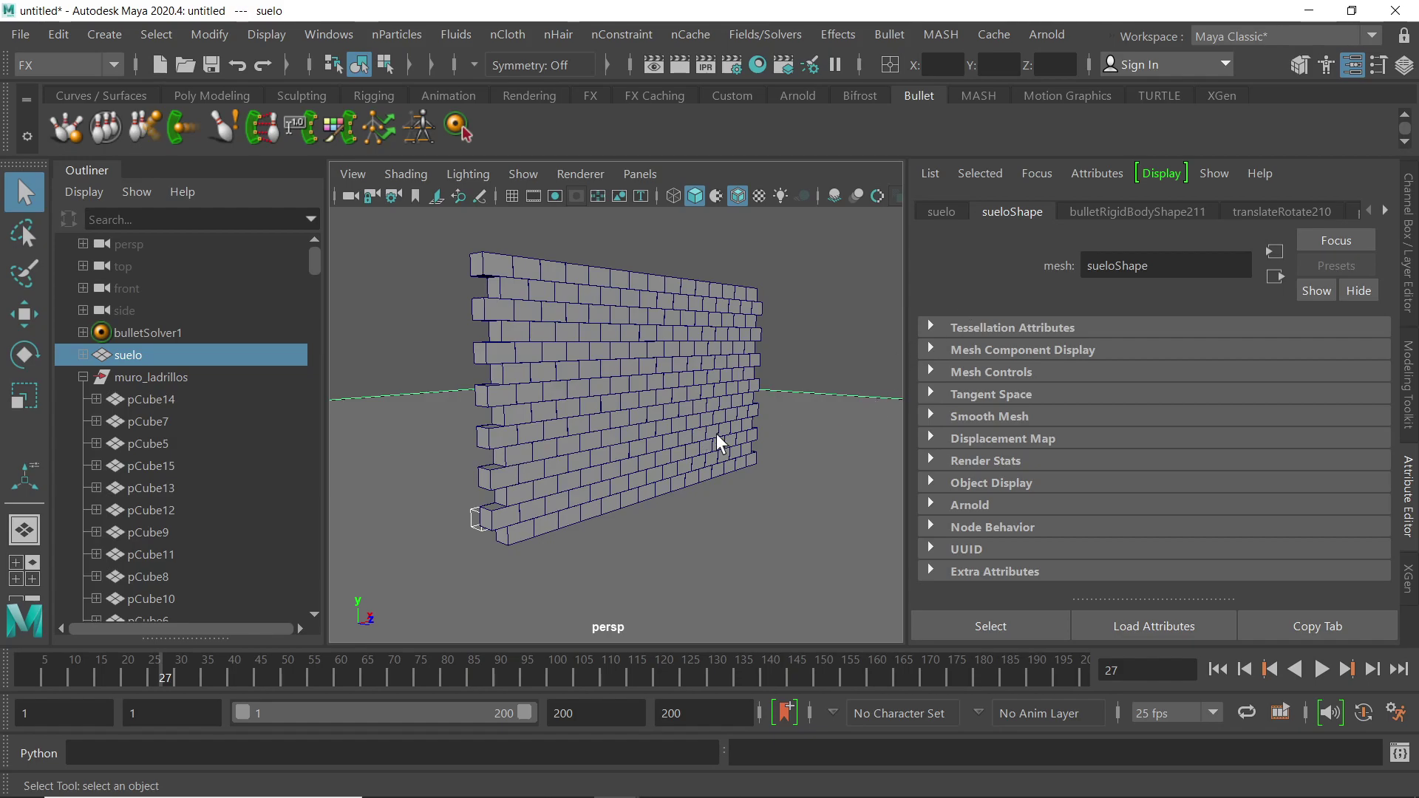
left_click_drag(720, 470, 795, 437, "alt")
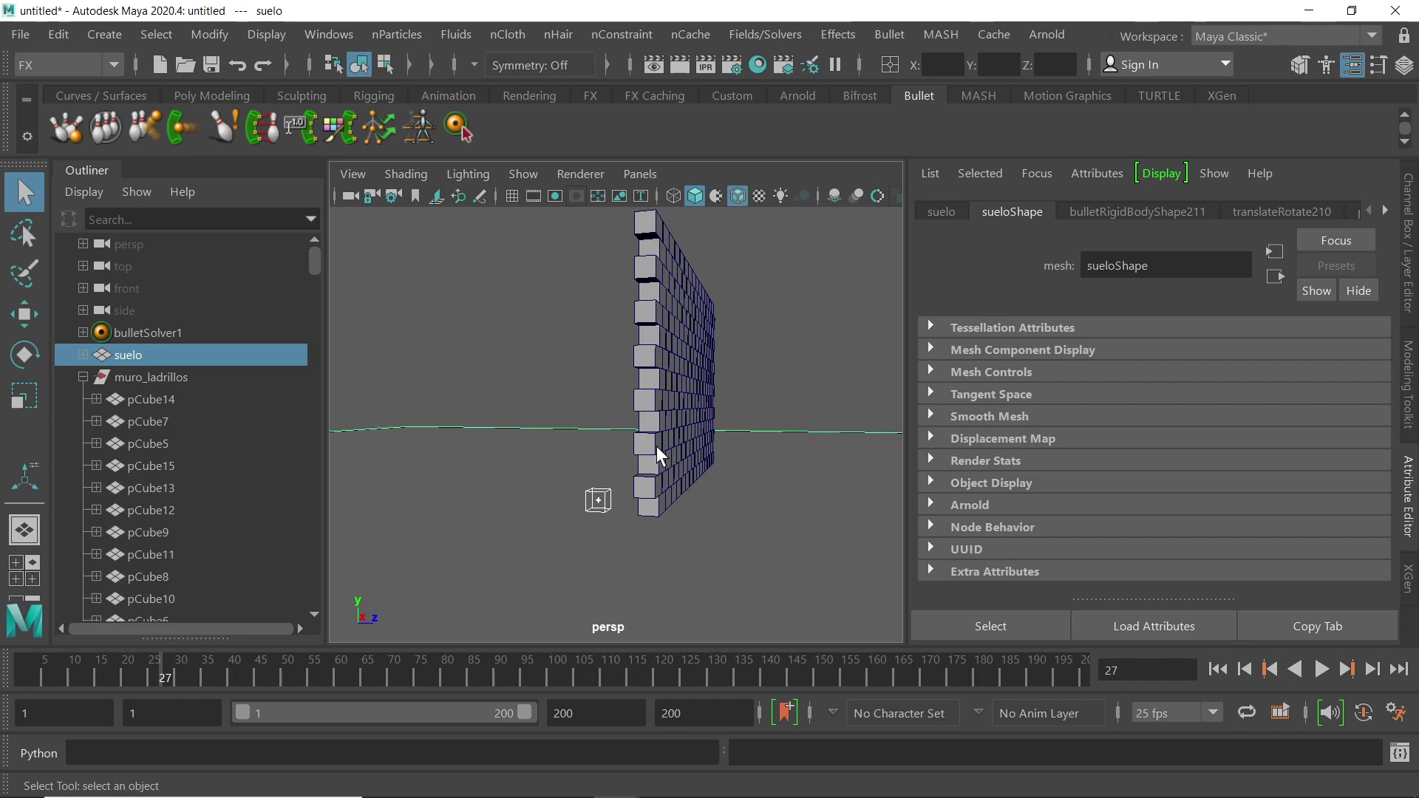
left_click_drag(660, 495, 706, 500, "alt")
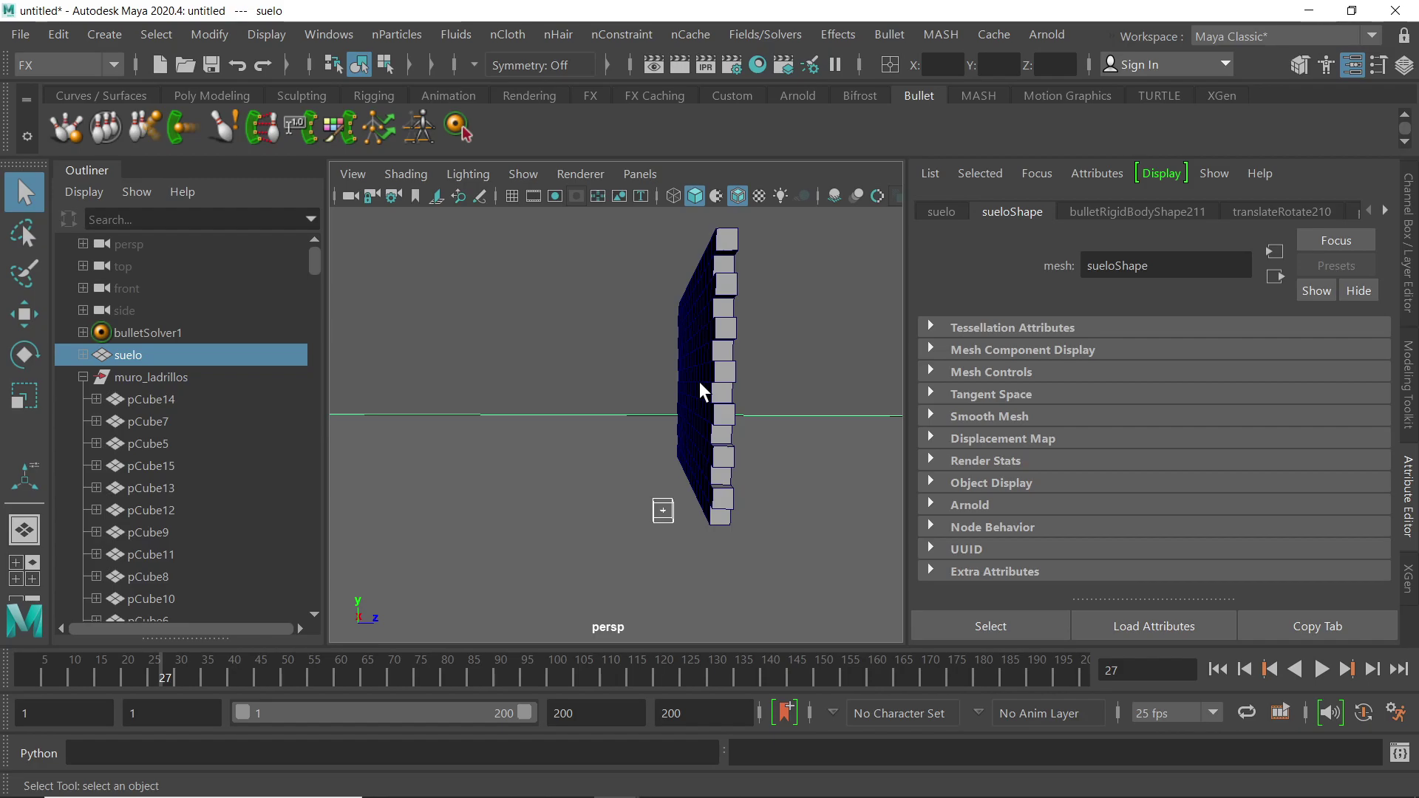
mouse_move(724, 399)
left_mouse_down("alt")
mouse_move(644, 429)
mouse_move(791, 399)
mouse_move(691, 441)
mouse_move(717, 399)
left_mouse_up("alt")
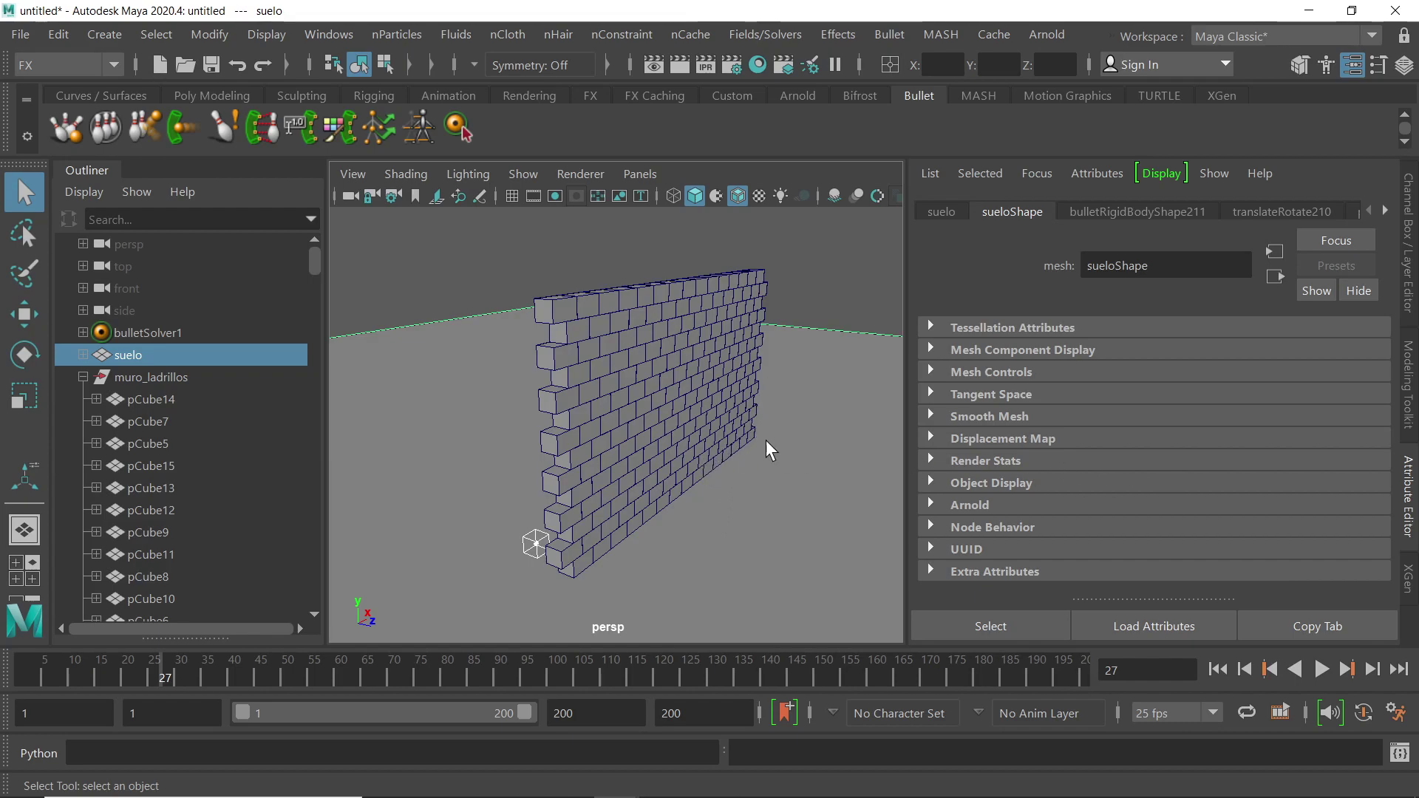
left_click_drag(738, 439, 846, 459, "alt")
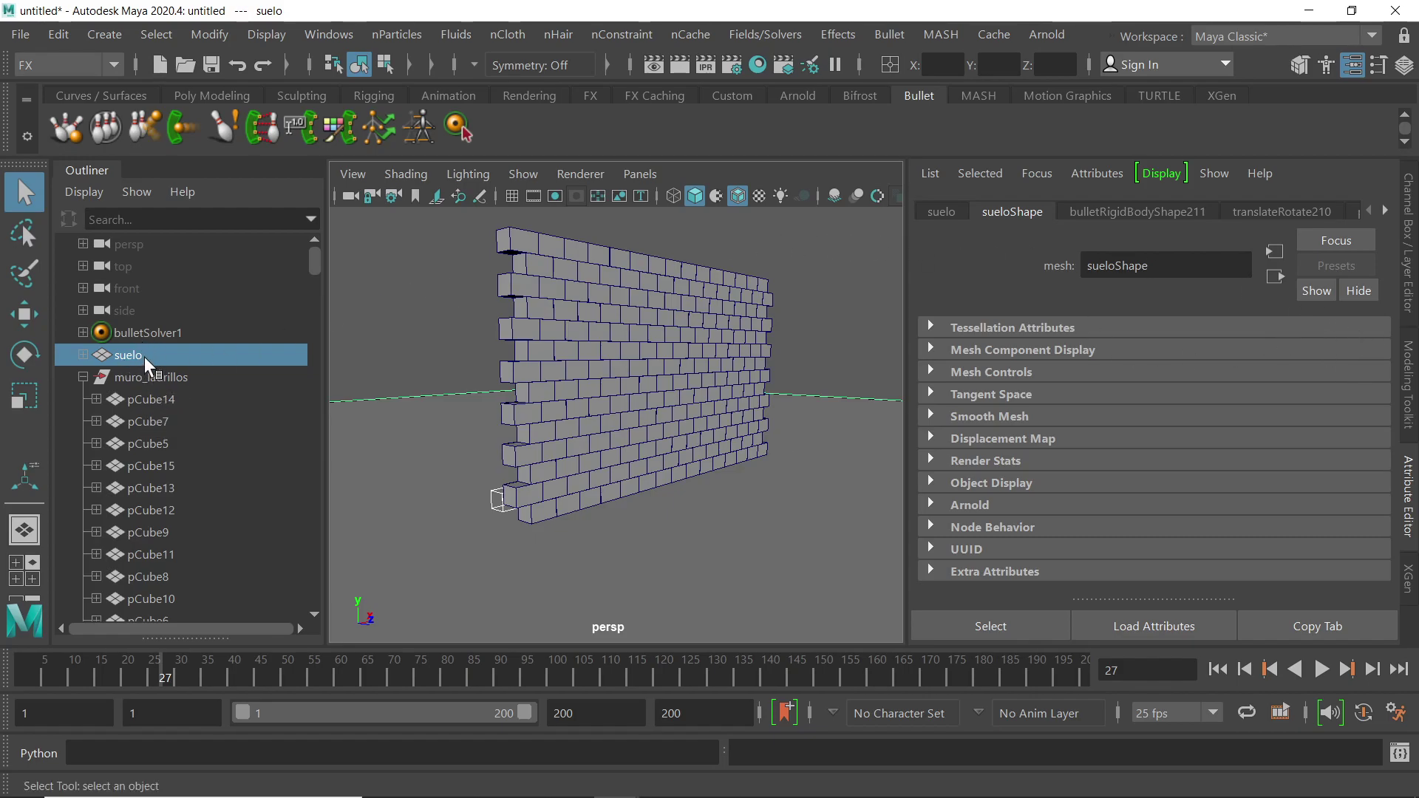
- Review the initial conditions of bulletRigidBodyShape212, and delete the entire Bullet system from the scene
left_click_drag(311, 254, 318, 576)
left_click(214, 556)
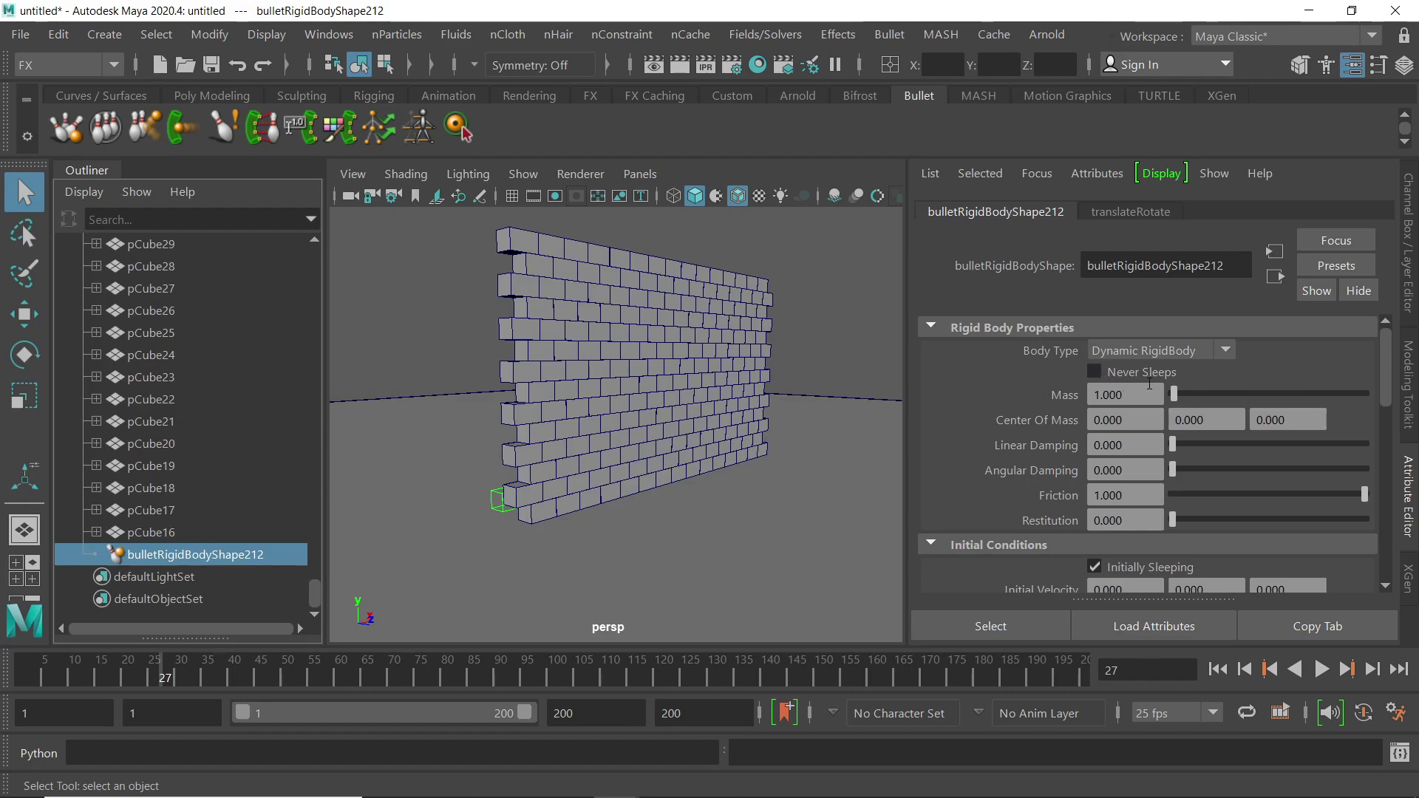
left_click_drag(1386, 389, 1393, 423)
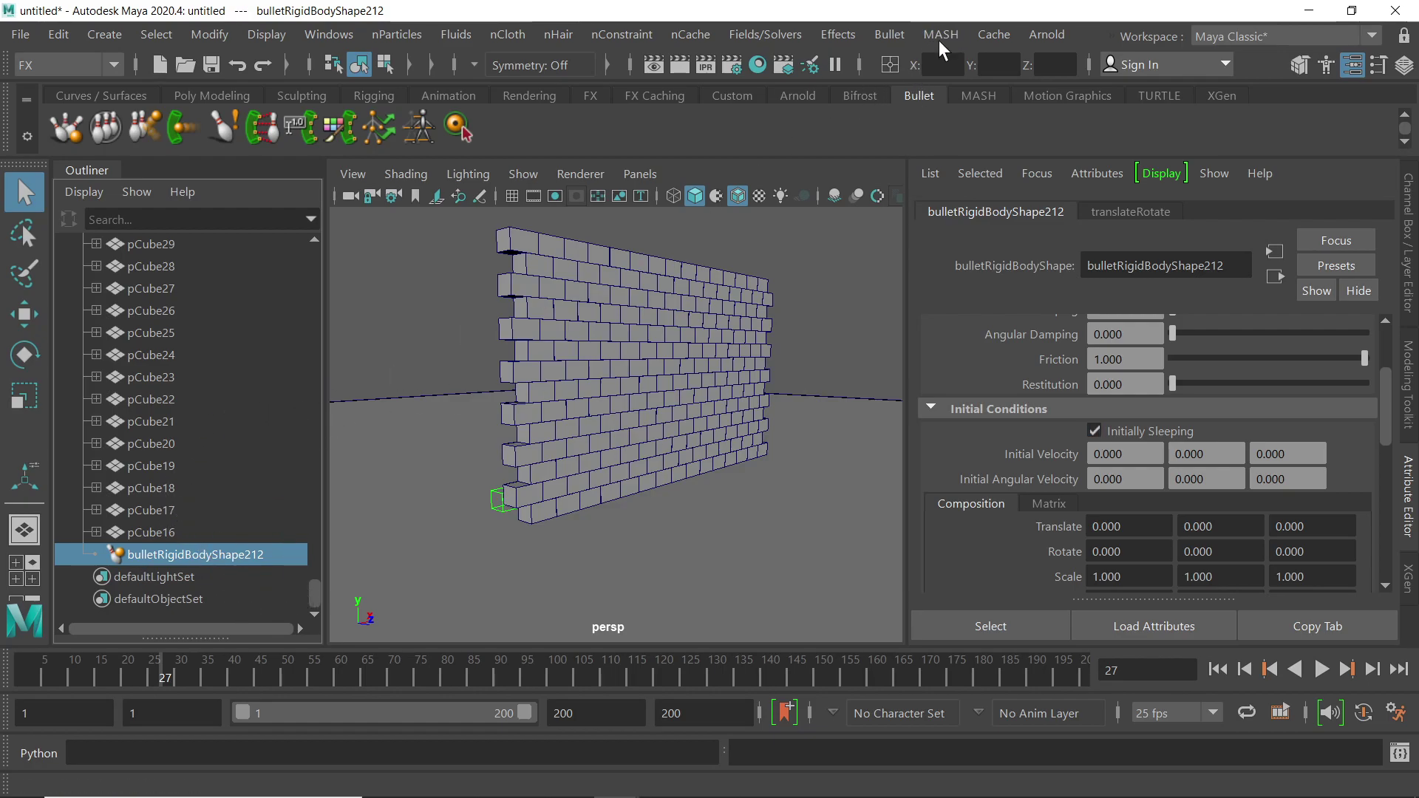
left_click(891, 34)
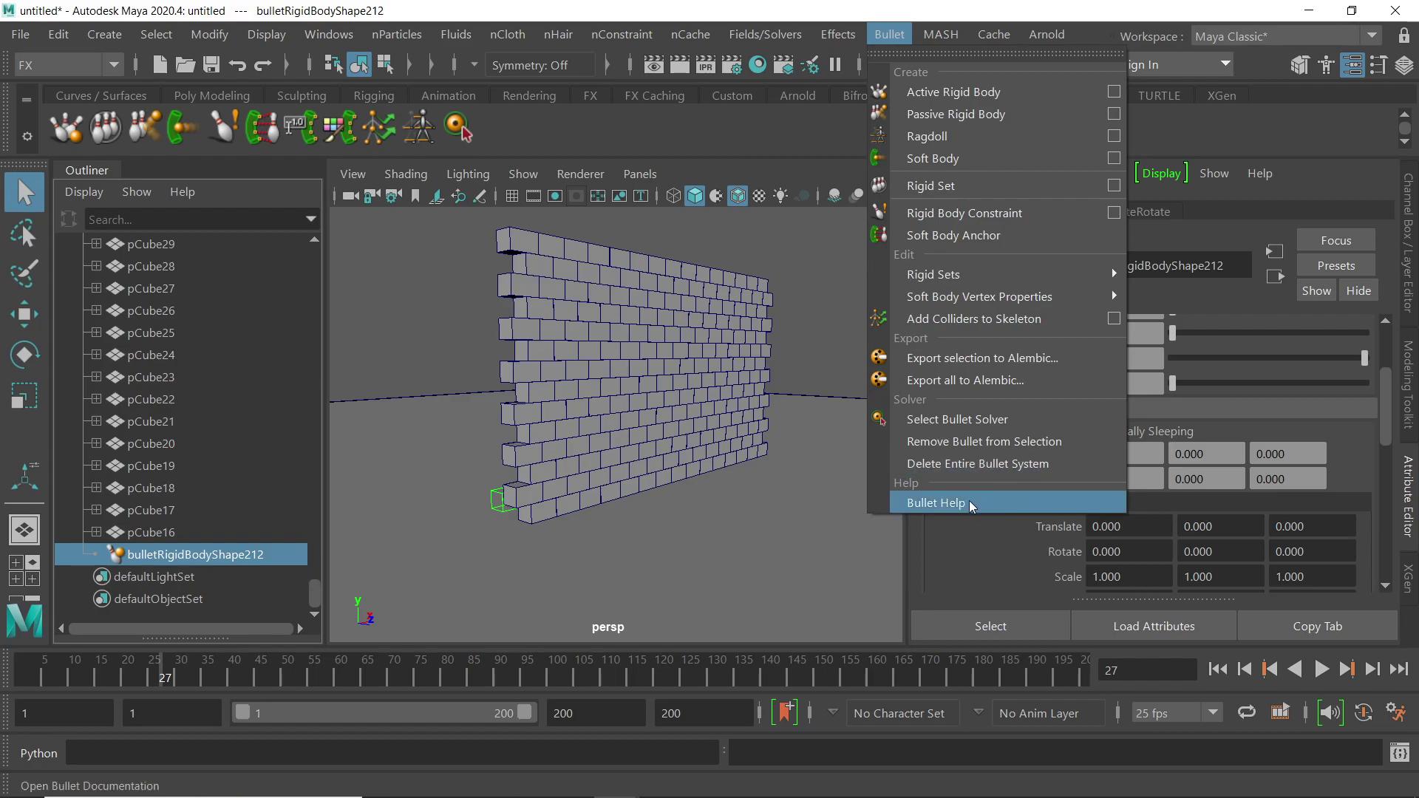
left_click(975, 464)
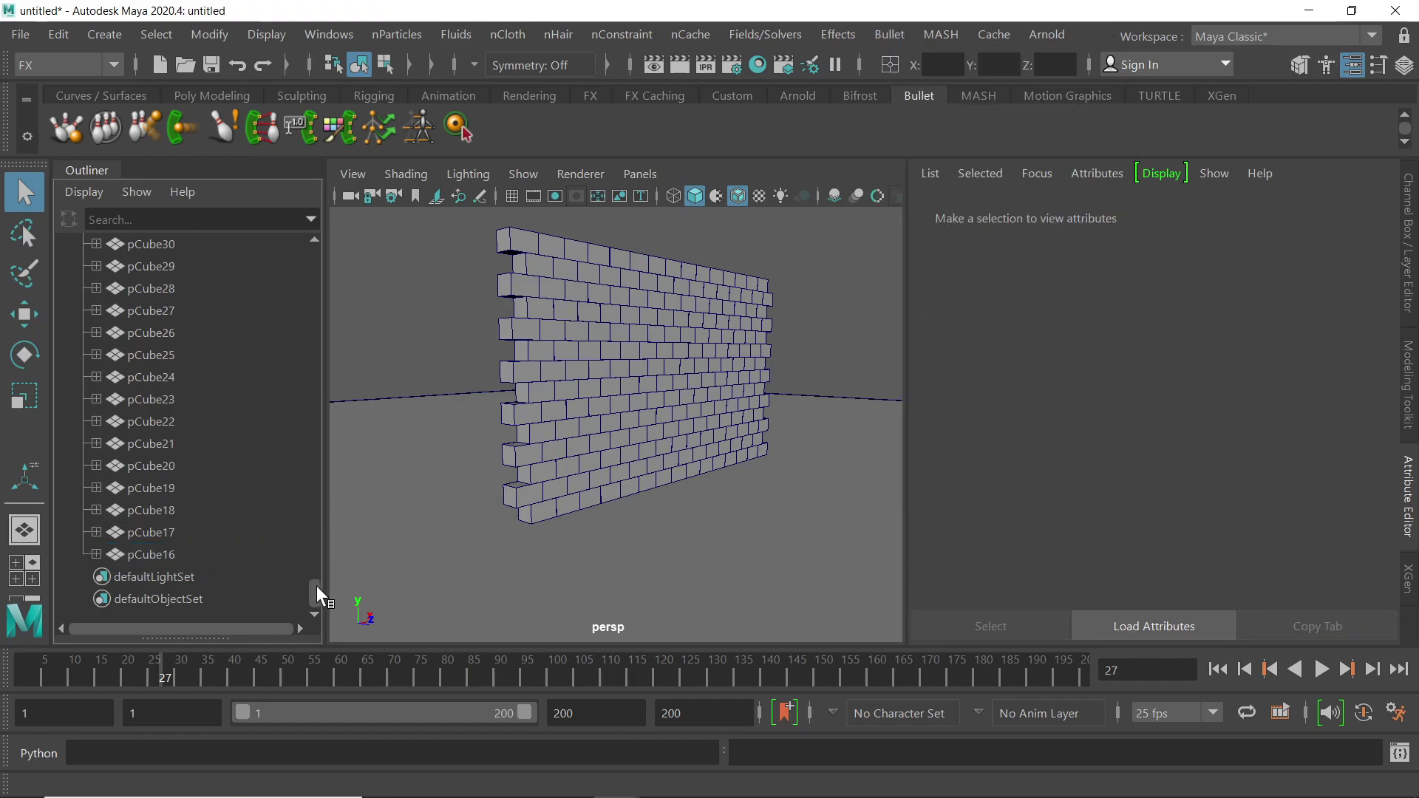
- Select the suelo floor and examine the brick wall resting on it in a widened, full-size front view
left_click_drag(316, 586, 303, 268)
left_click_drag(849, 334, 730, 428)
key("space")
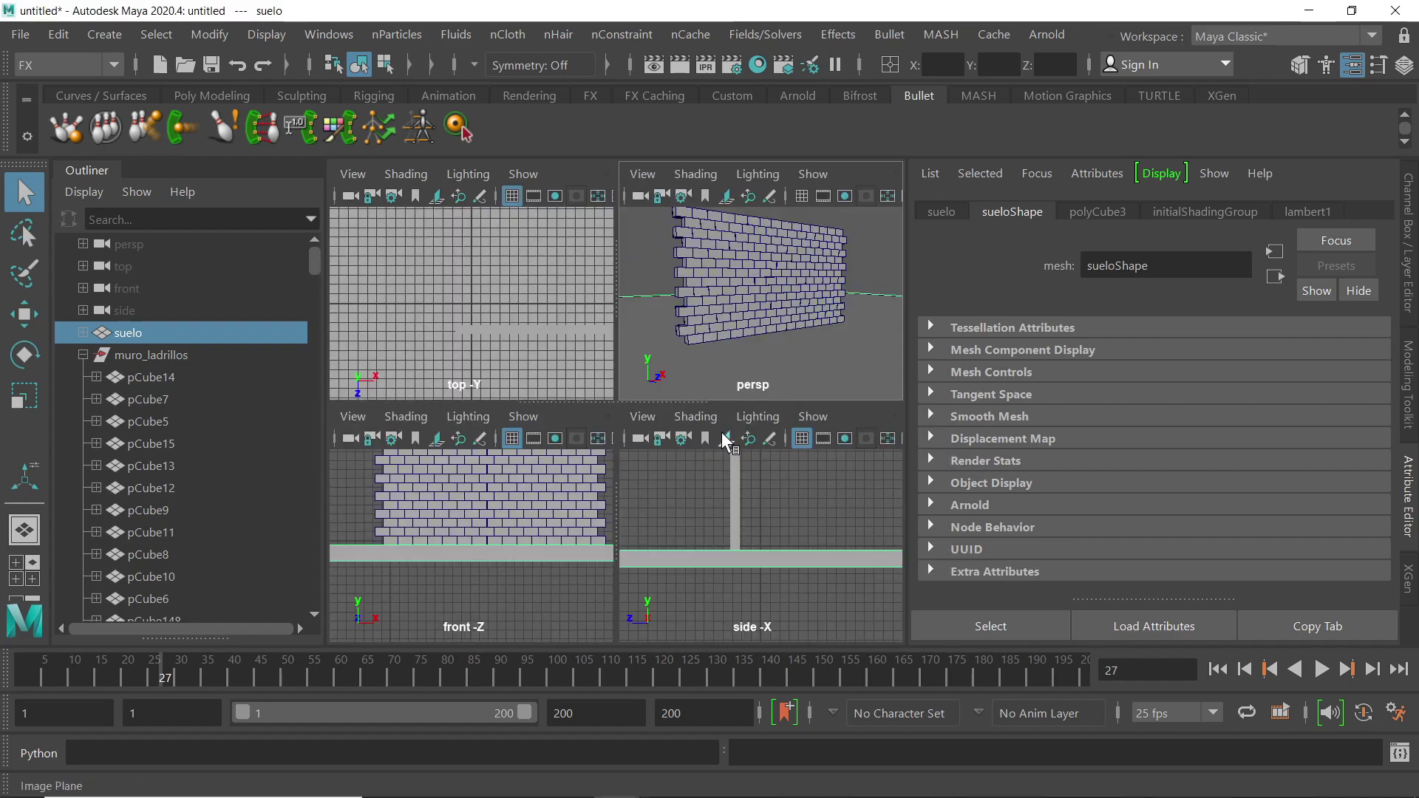
key("space")
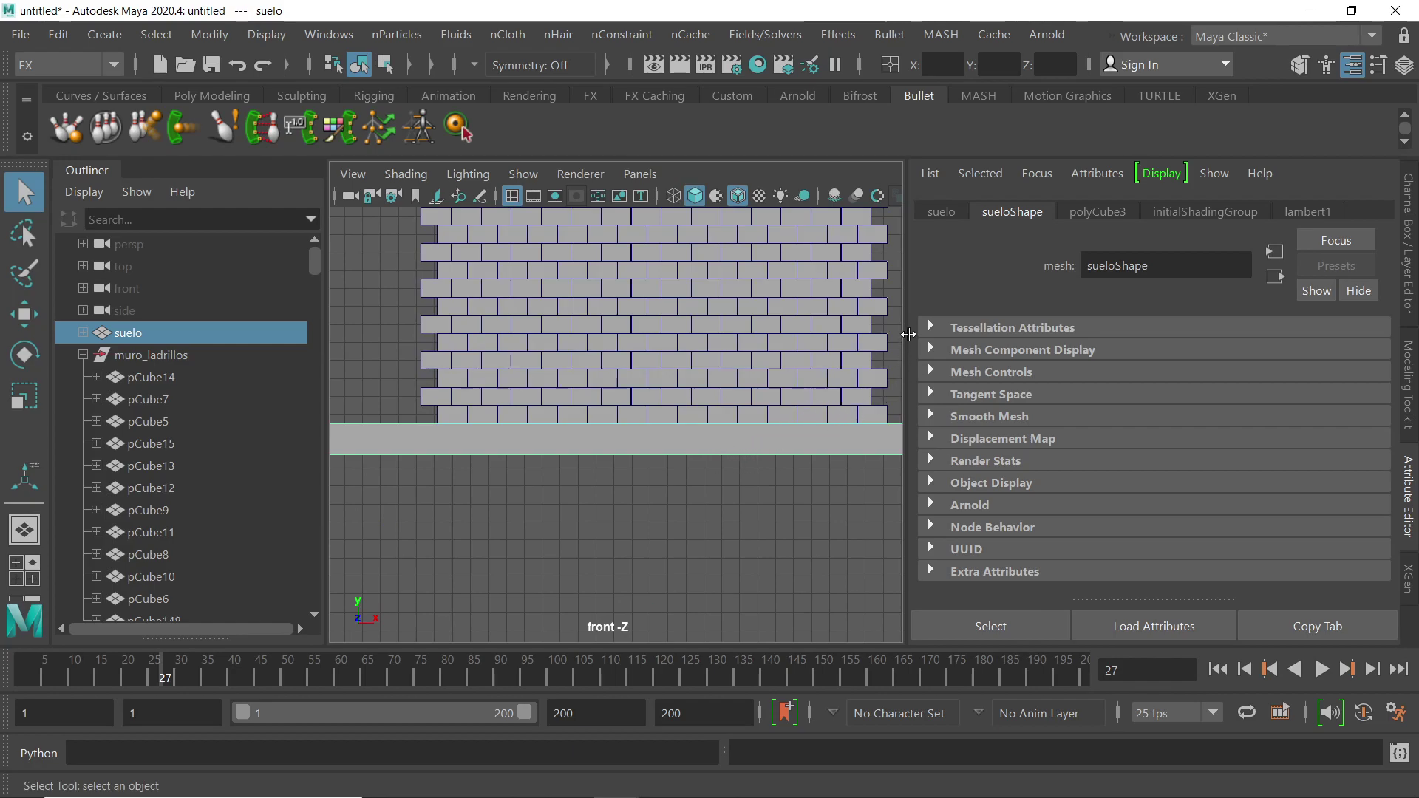
left_click_drag(906, 357, 1004, 356)
scroll(716, 415, "up", 6)
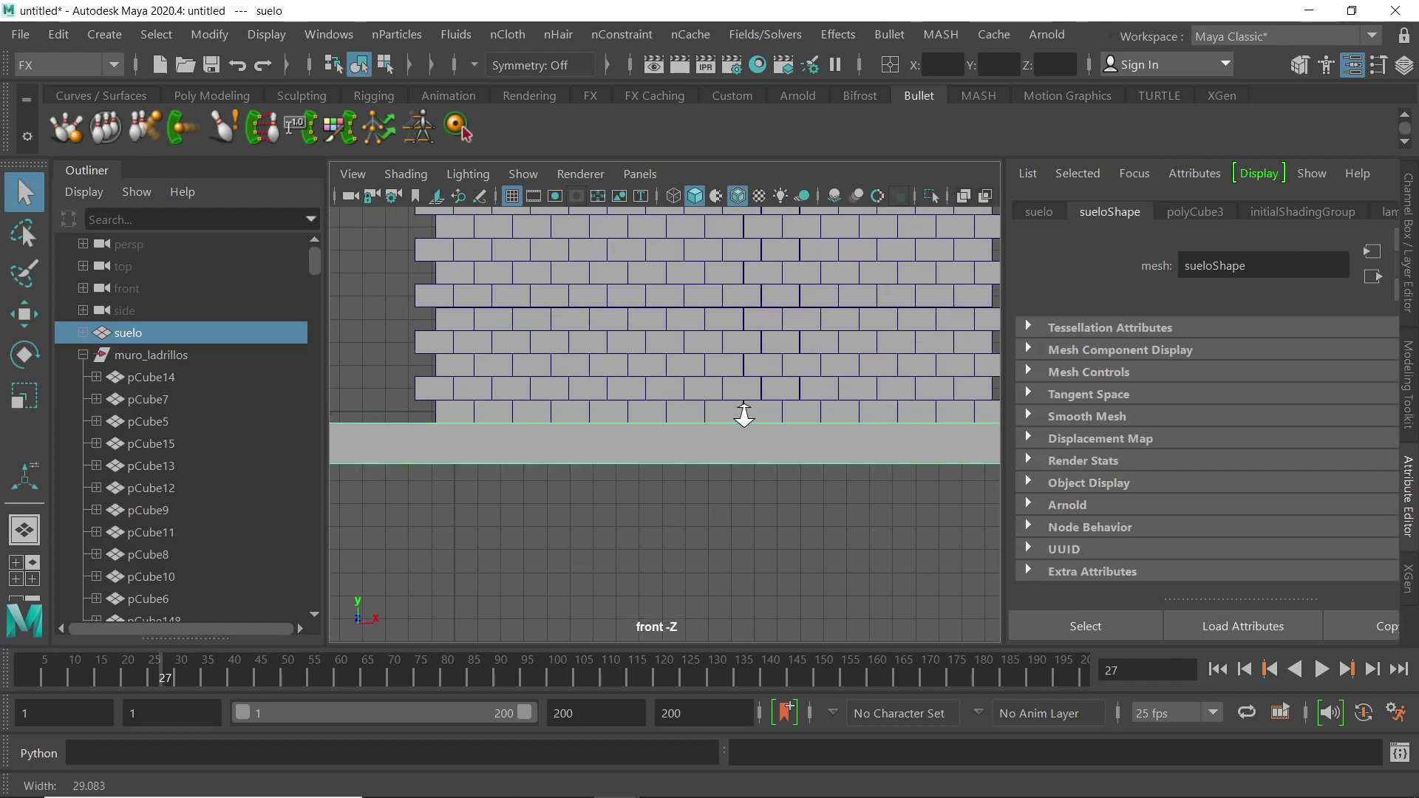
right_click_drag(586, 449, 828, 411, "alt")
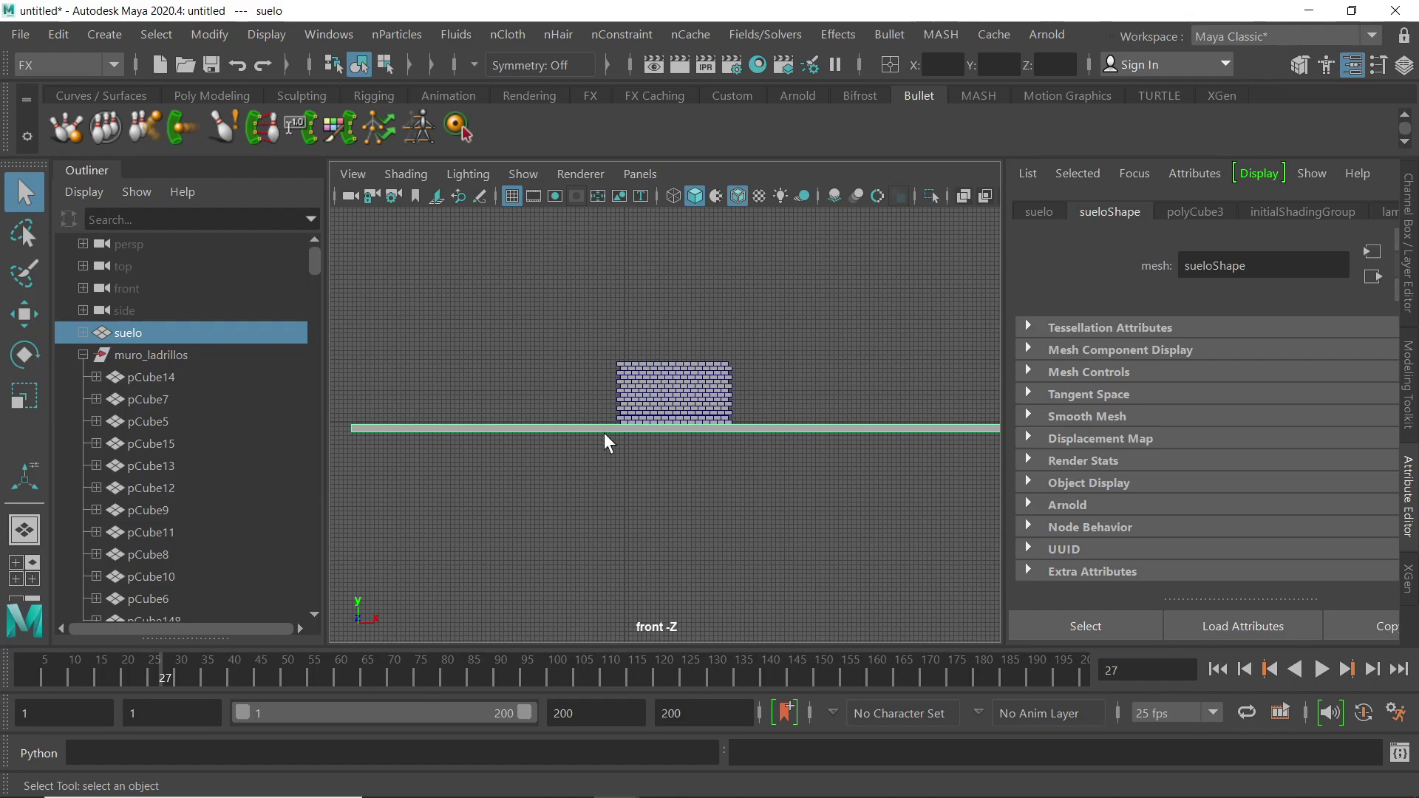
middle_click_drag(751, 453, 722, 463, "alt")
mouse_move(722, 462)
right_mouse_down("alt")
mouse_move(666, 444)
mouse_move(872, 458)
mouse_move(704, 480)
mouse_move(726, 476)
right_mouse_up("alt")
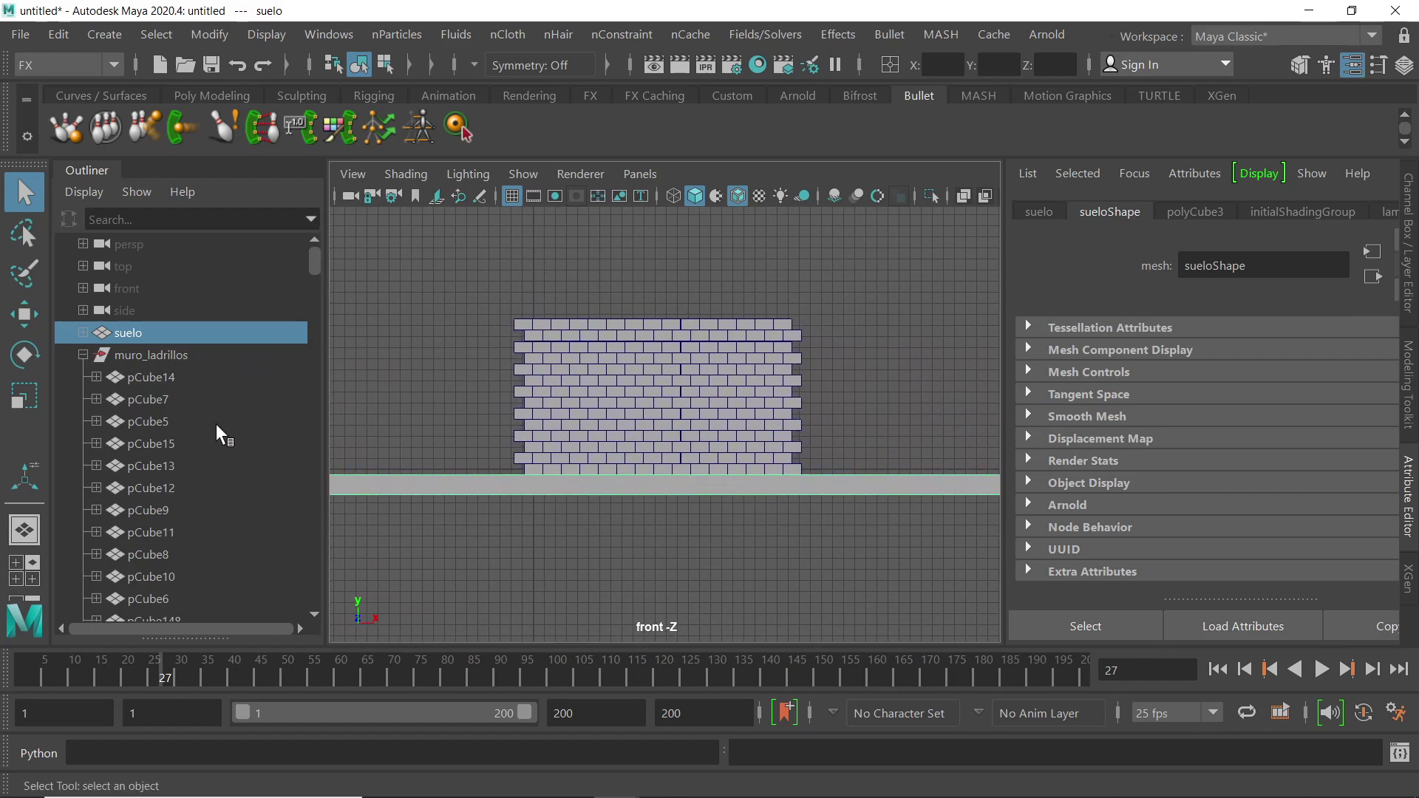
- Try to turn all bricks in muro_ladrillos, from pCube14 to pCube16, into active dynamic rigid bodies with auto-fitted Box colliders
mouse_move(316, 255)
left_mouse_down()
mouse_move(327, 637)
mouse_move(328, 235)
left_mouse_up()
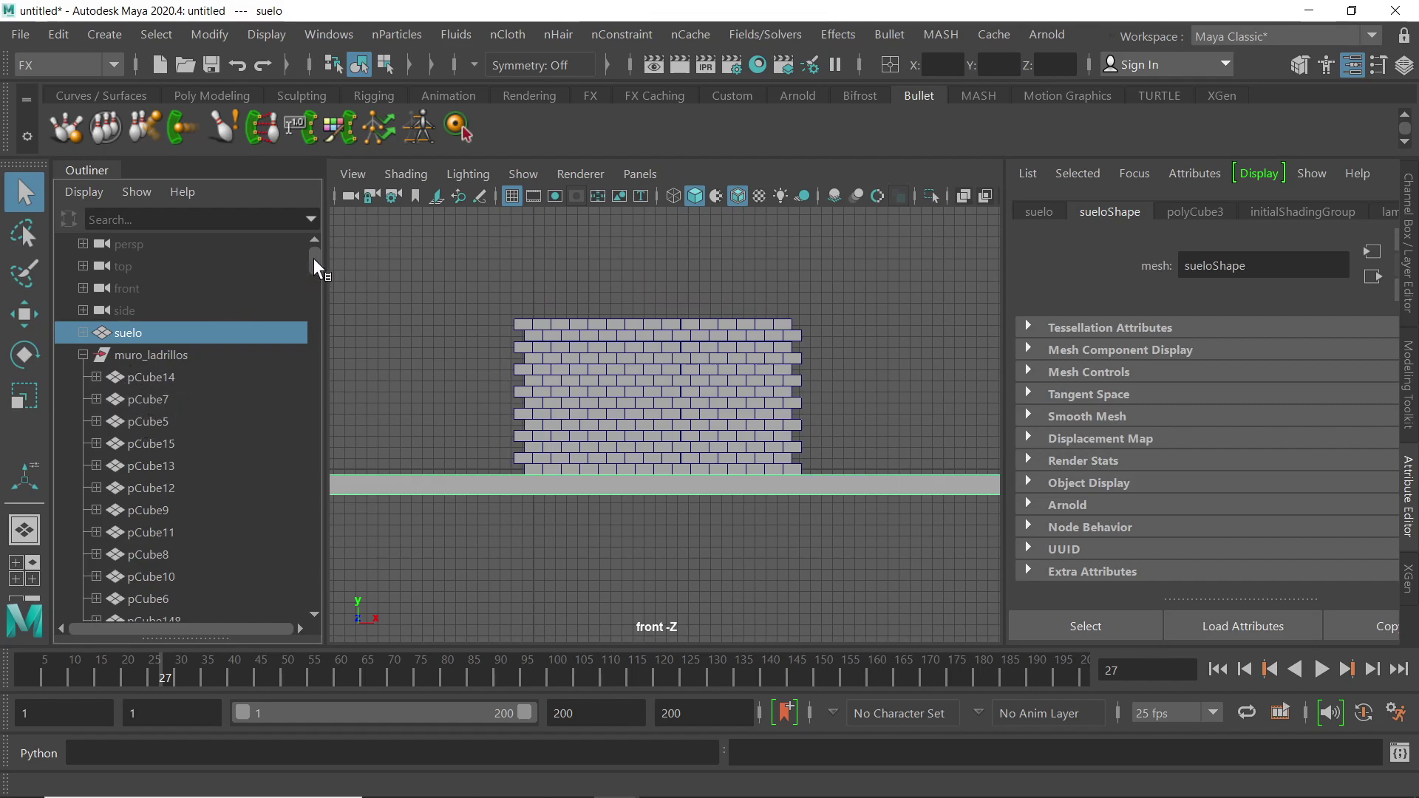
left_click(139, 378)
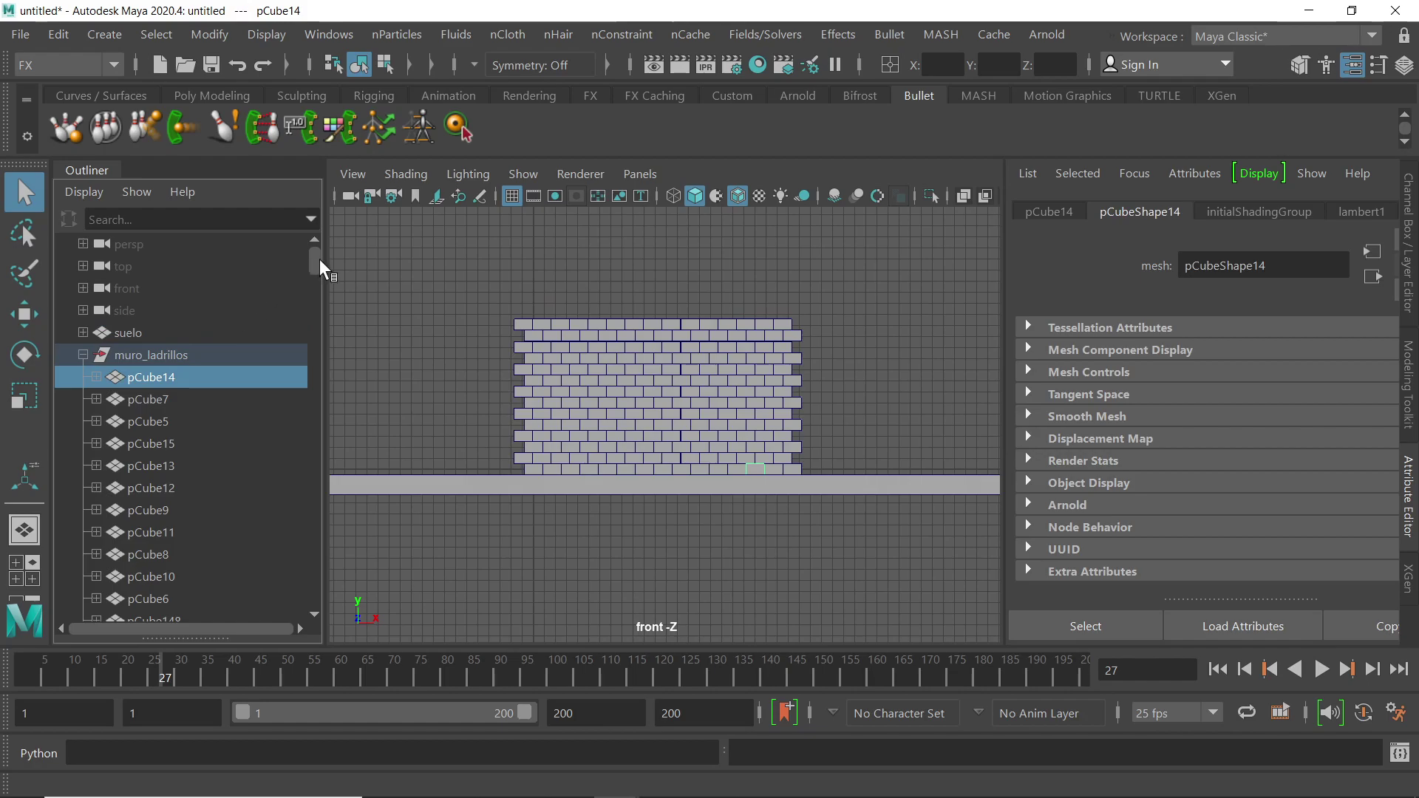
left_click_drag(304, 267, 313, 580)
left_click(130, 376)
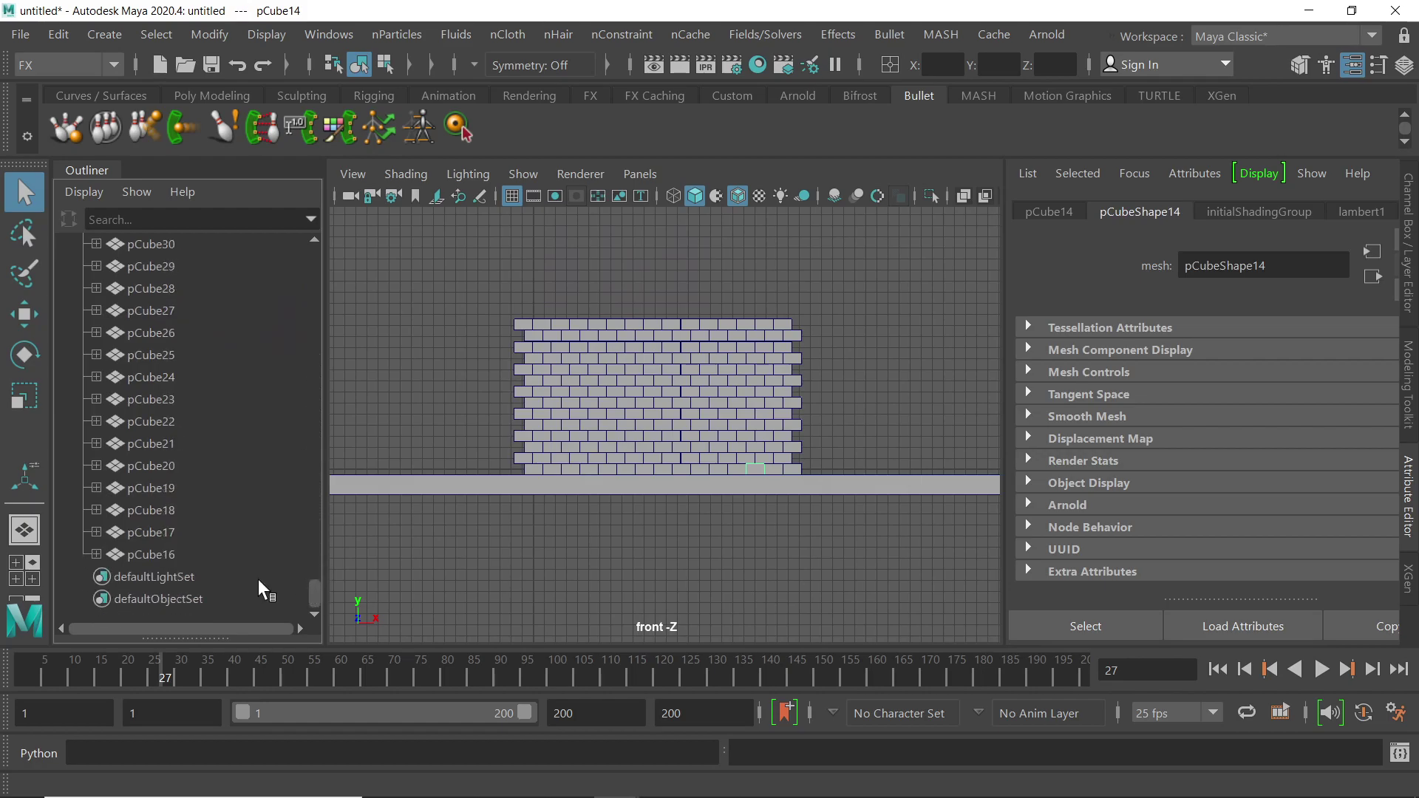
left_click(154, 554, "shift")
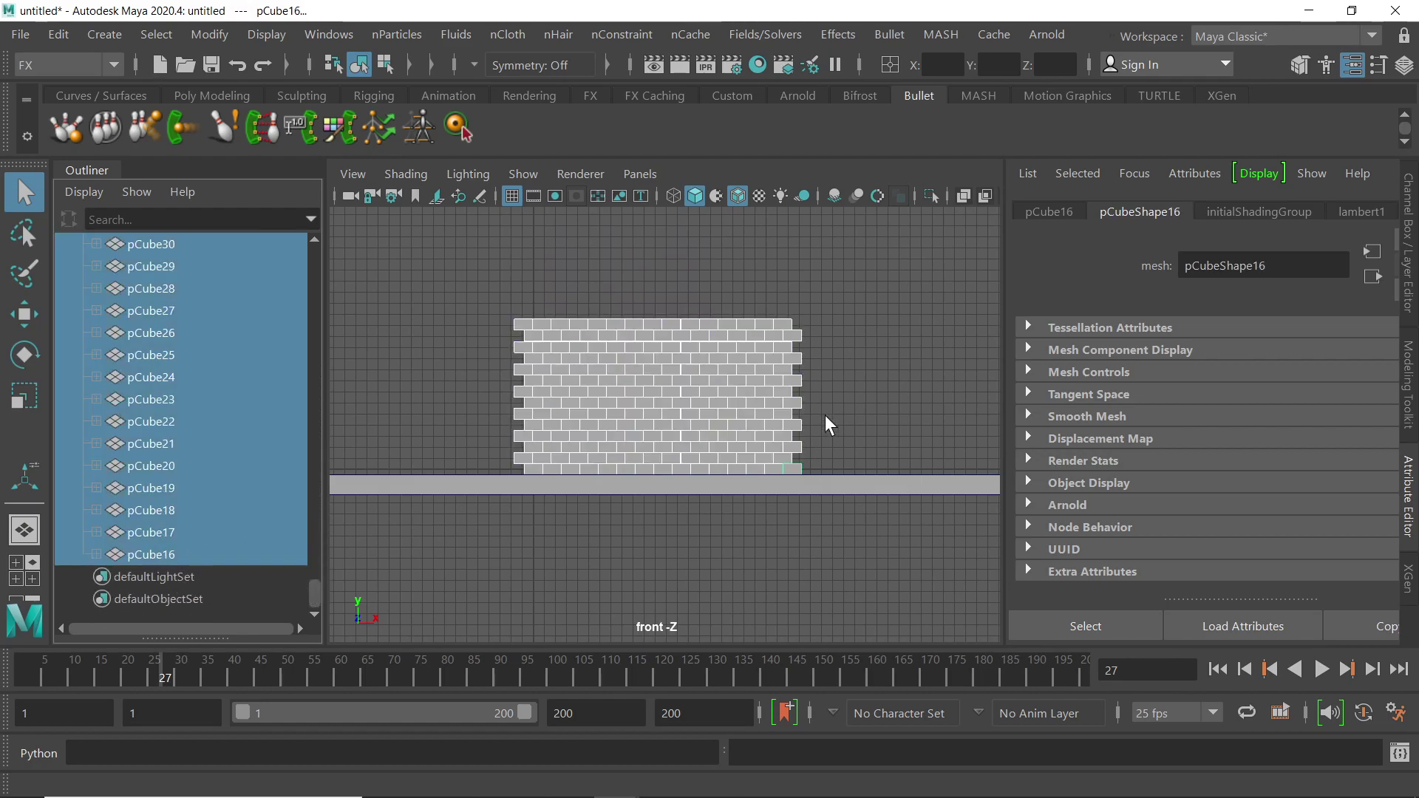
left_click(885, 34)
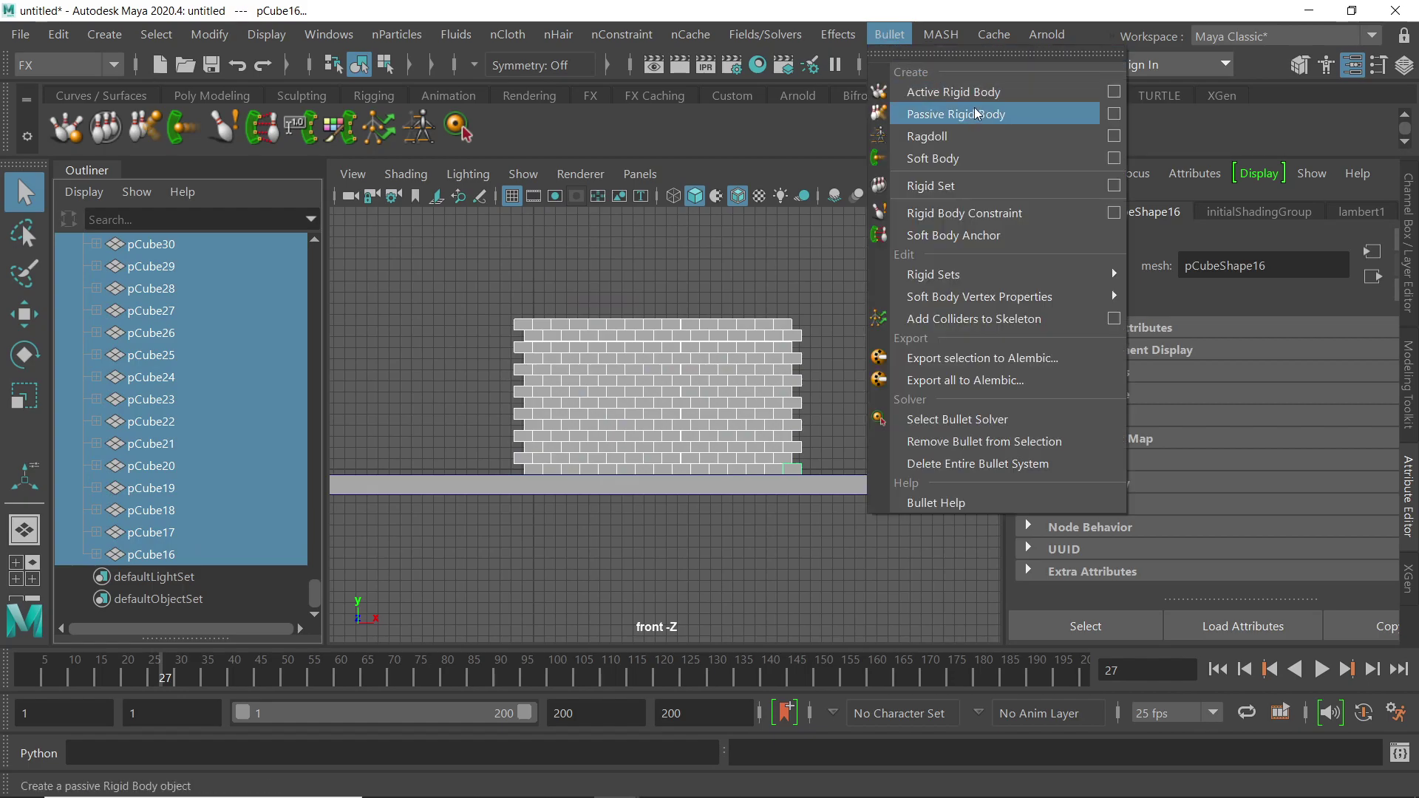
left_click(1114, 91)
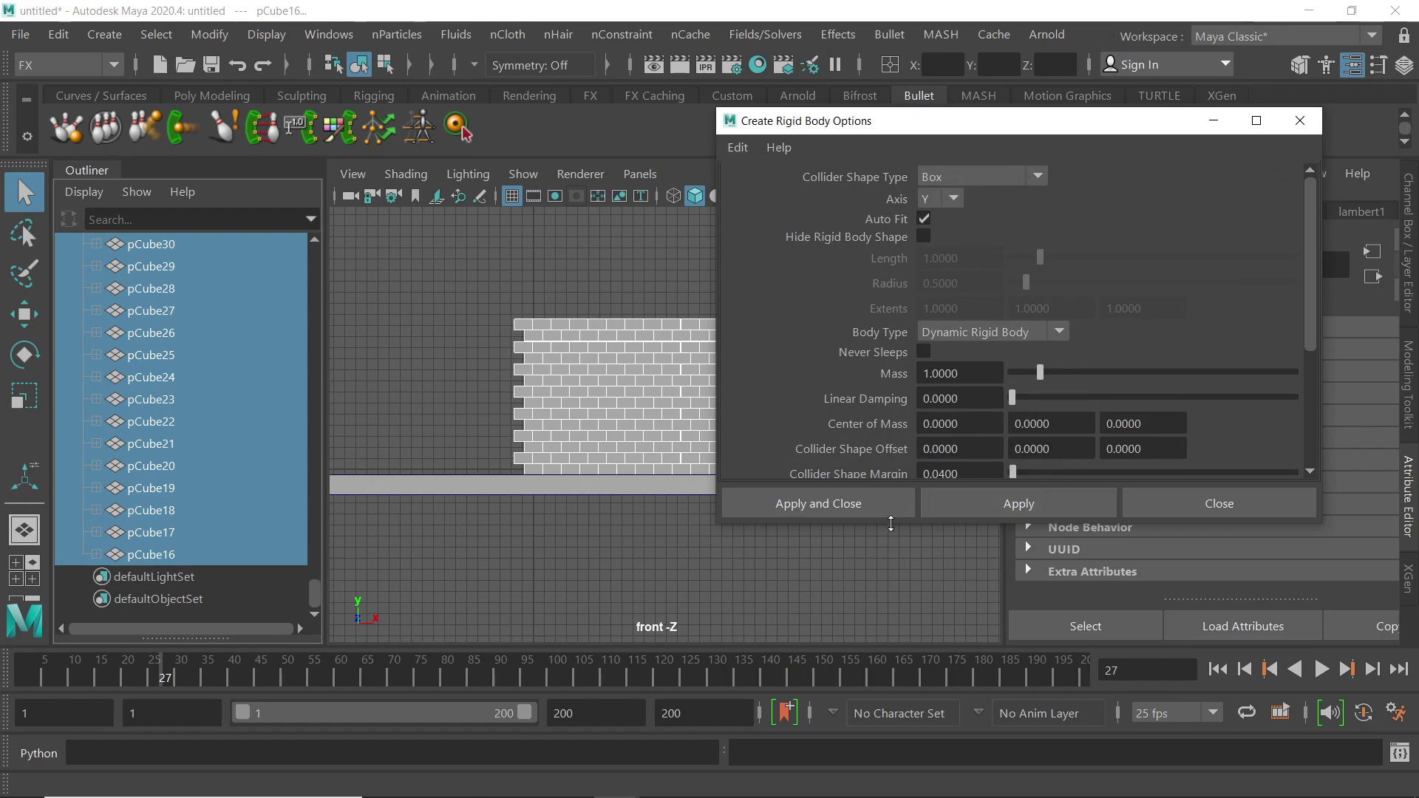
left_click(855, 504)
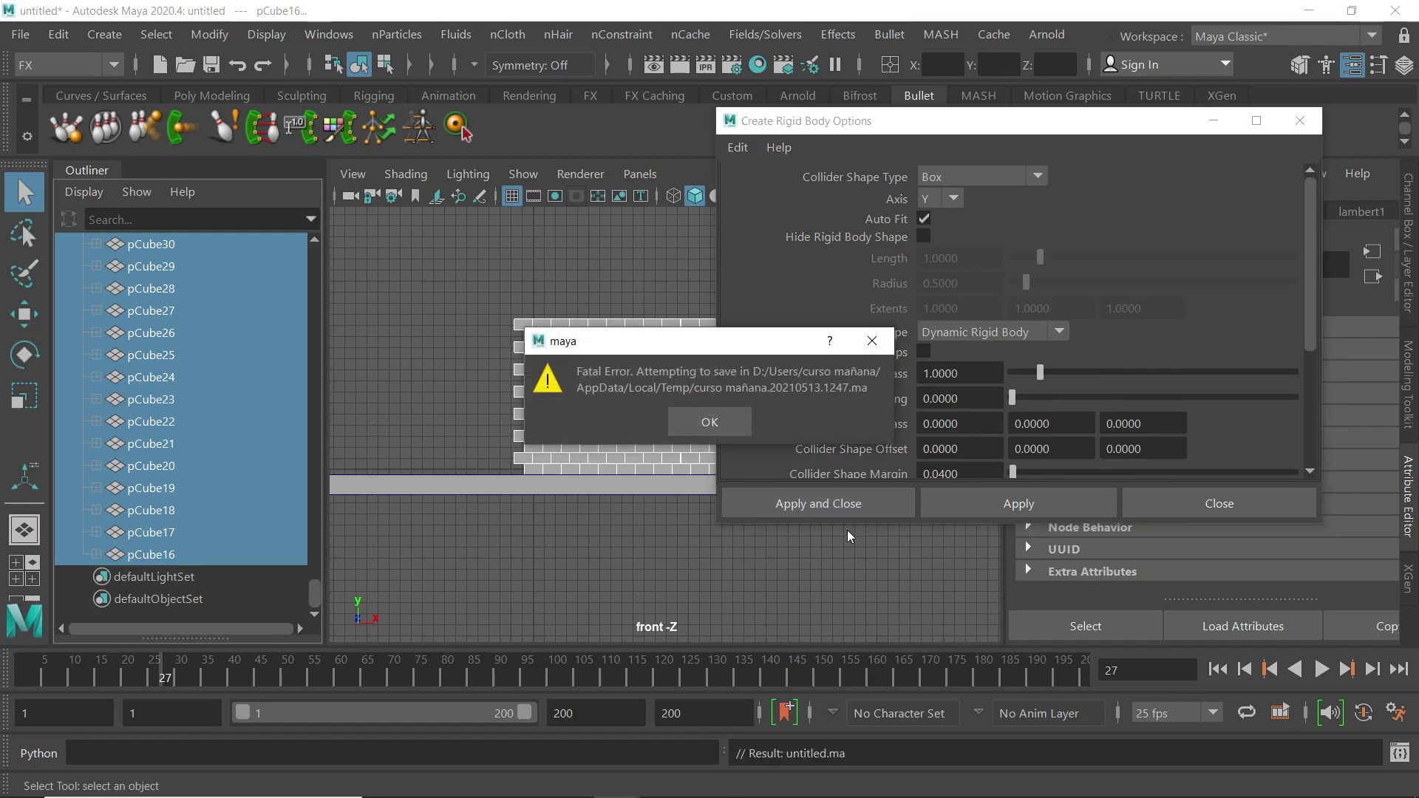
- Dismiss the fatal error and the error report without sending it, and relaunch Maya 2020
left_click(714, 428)
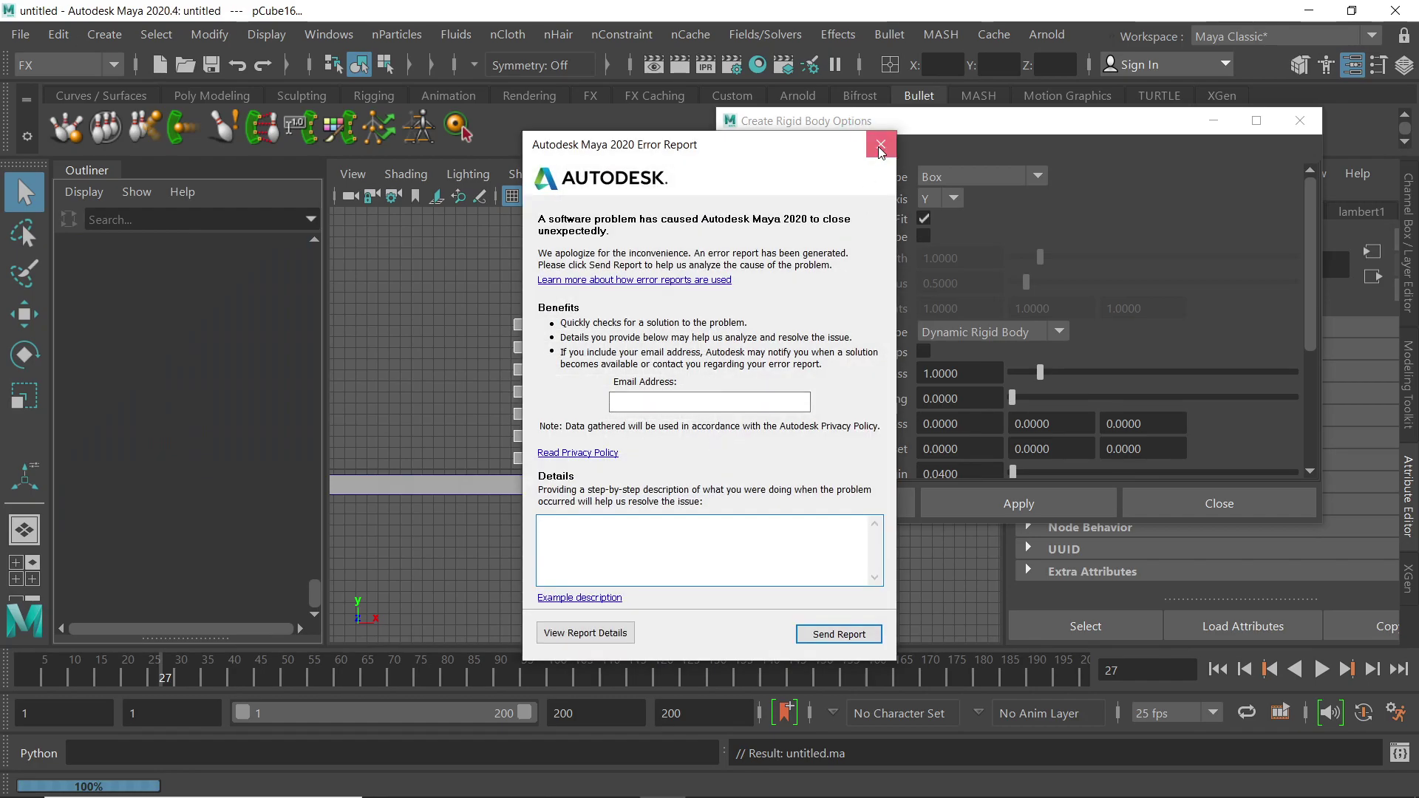
left_click(878, 146)
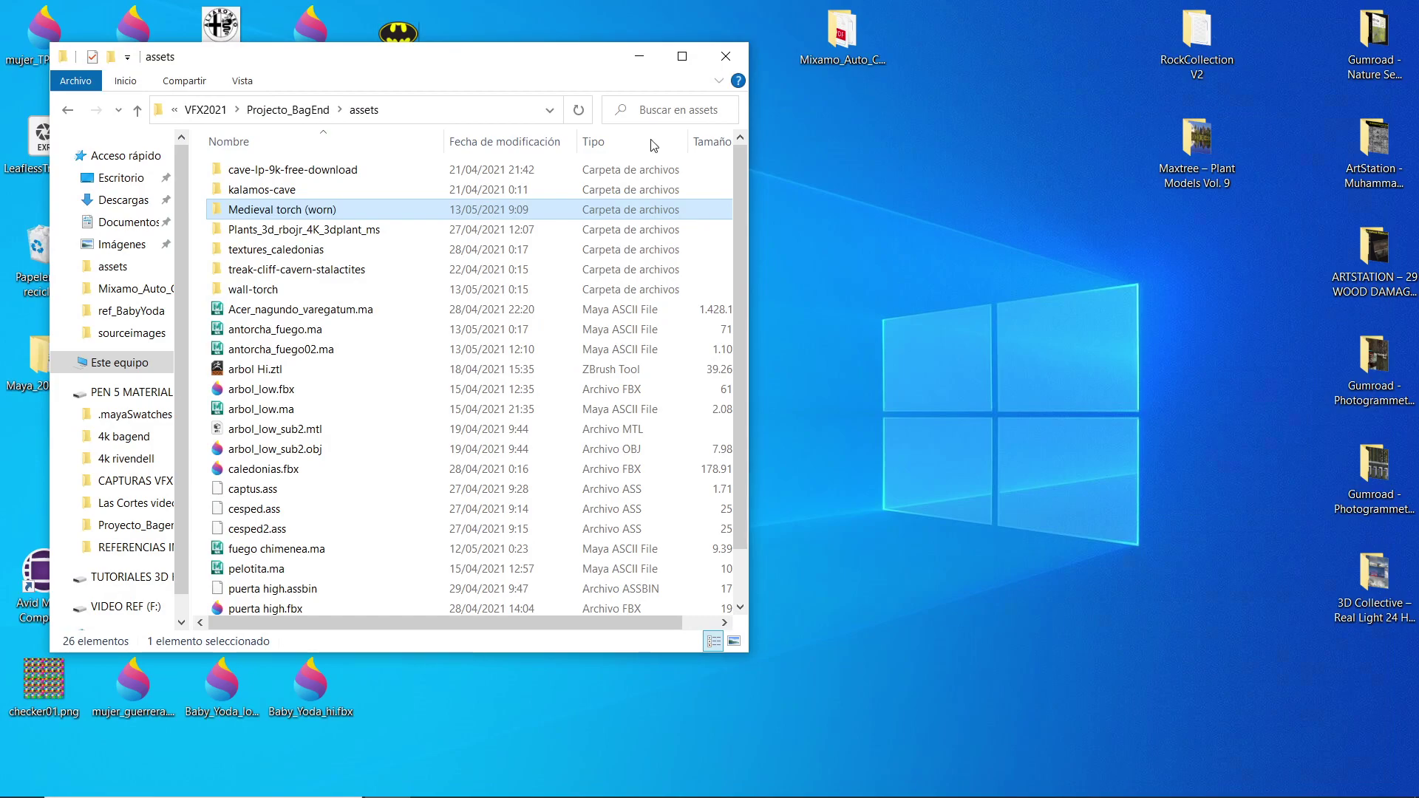
mouse_move(162, 794)
left_click(127, 779)
type("may")
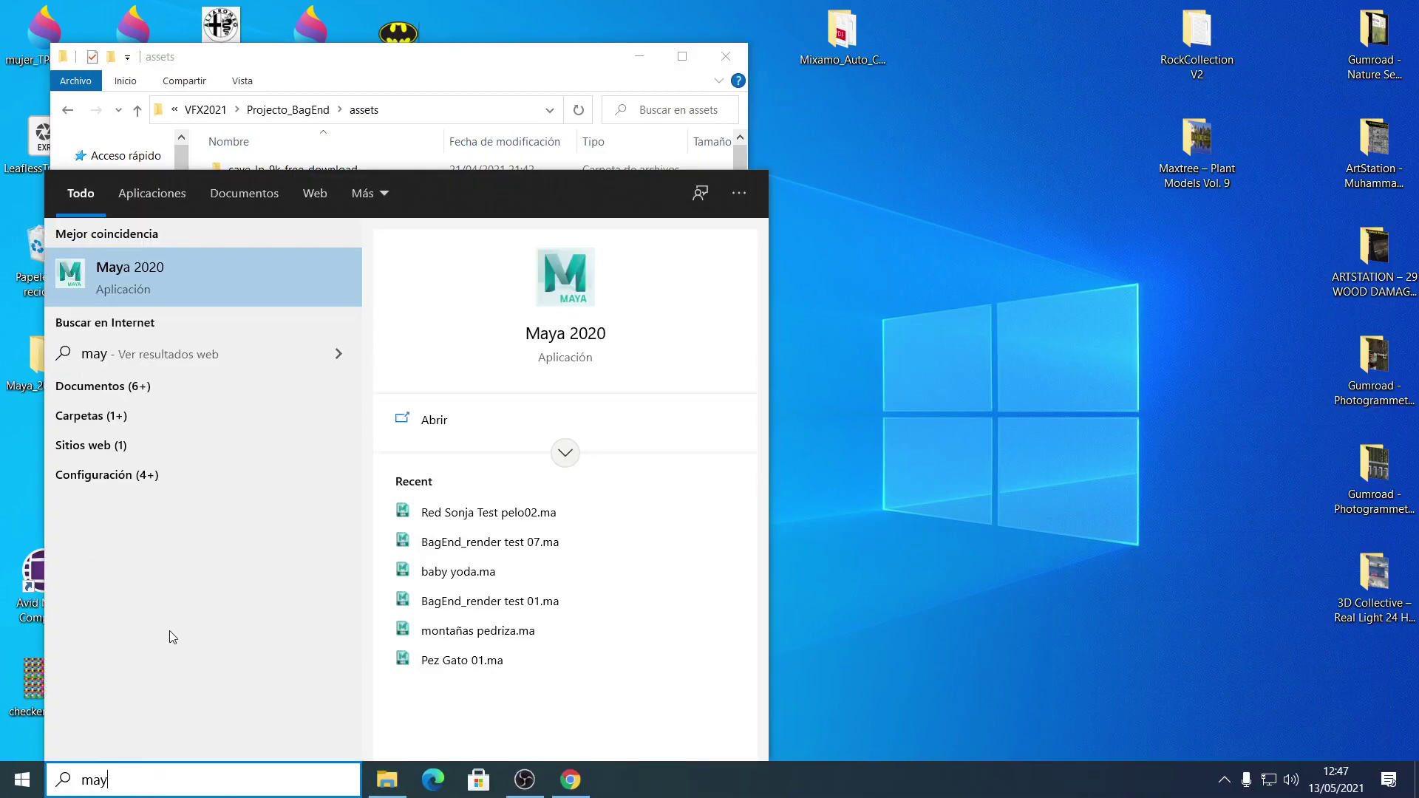
left_click(130, 252)
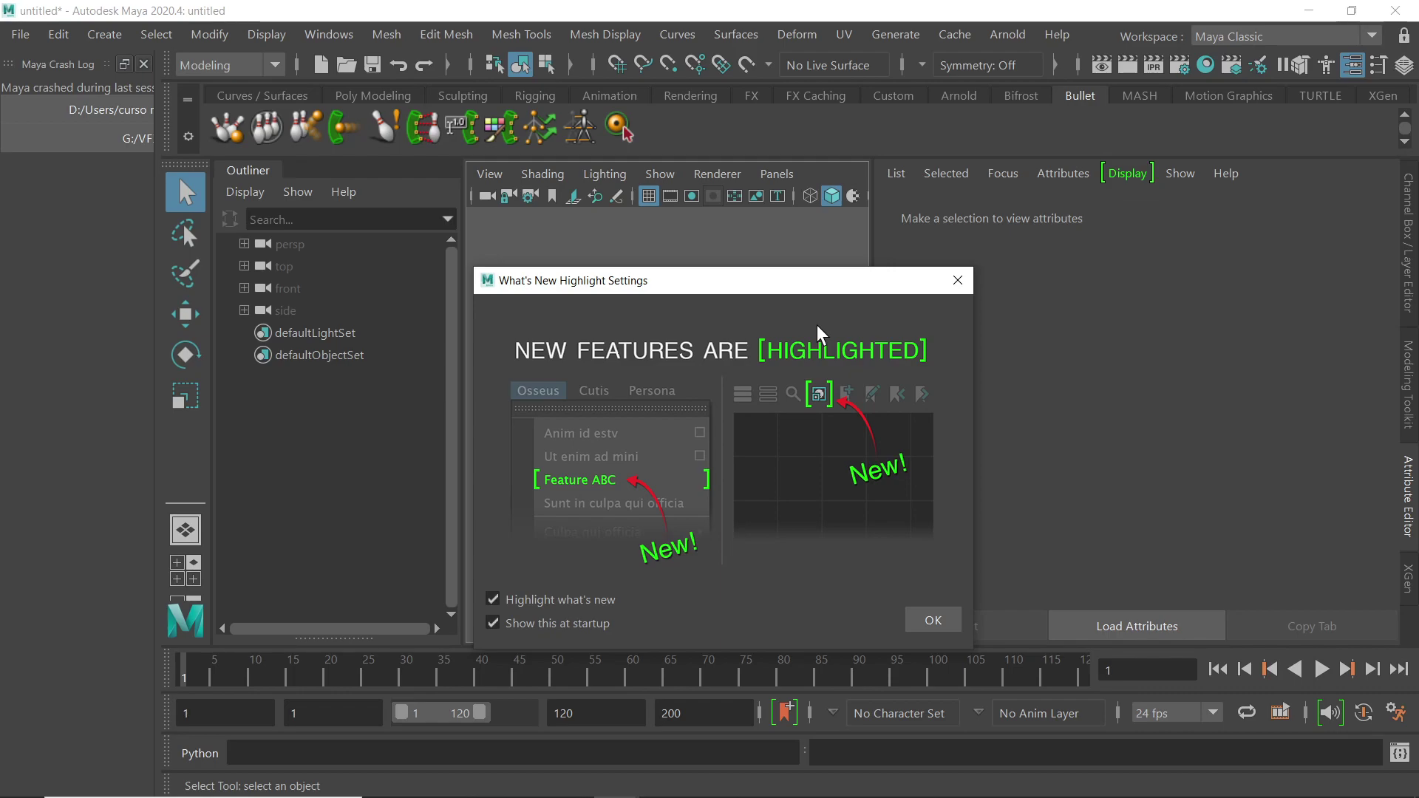
- Recover the brick wall scene curso mañana.20210513.1247.ma from the Maya Crash Log, and close the log
left_click(958, 281)
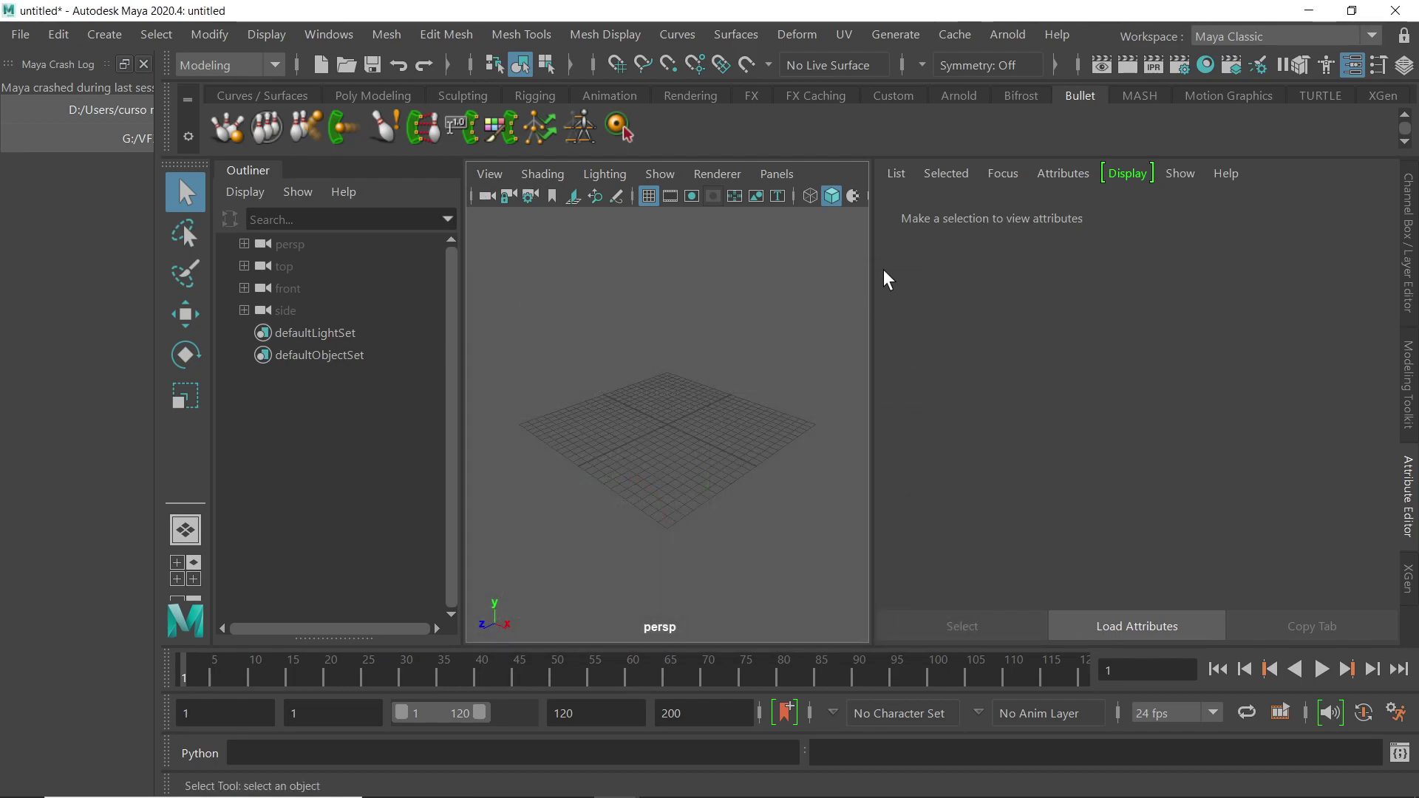
left_click_drag(872, 269, 1055, 270)
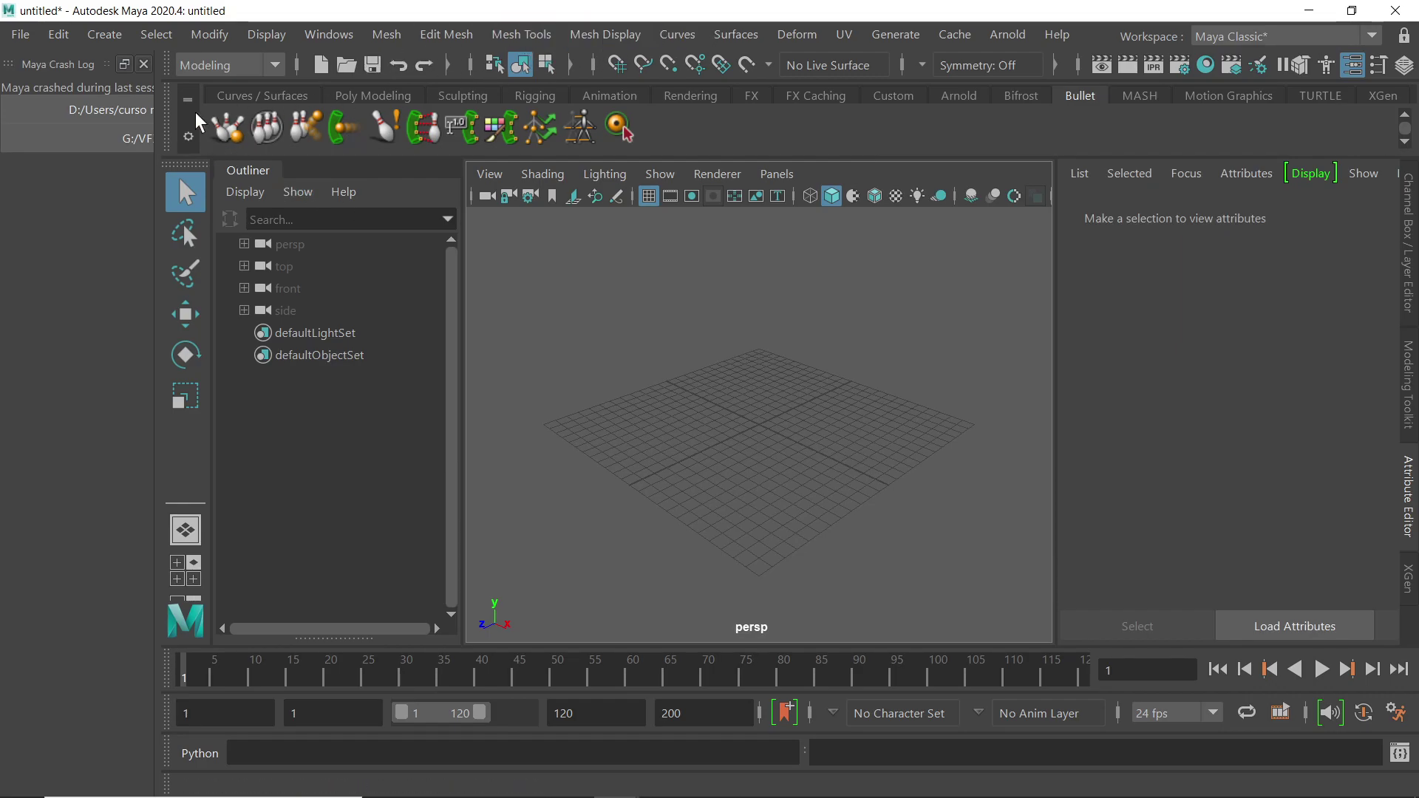
left_click_drag(155, 179, 603, 179)
left_click(321, 141)
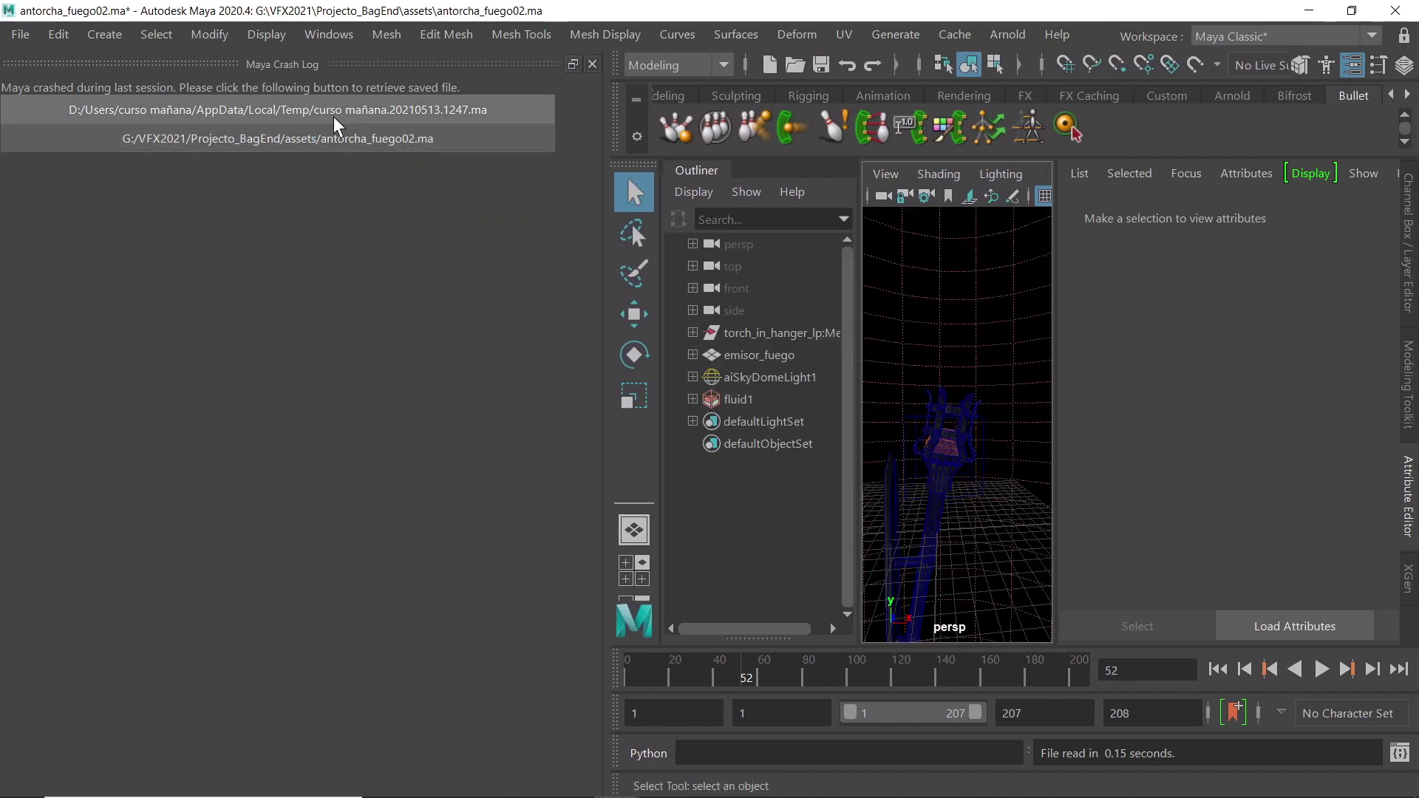
left_click(332, 111)
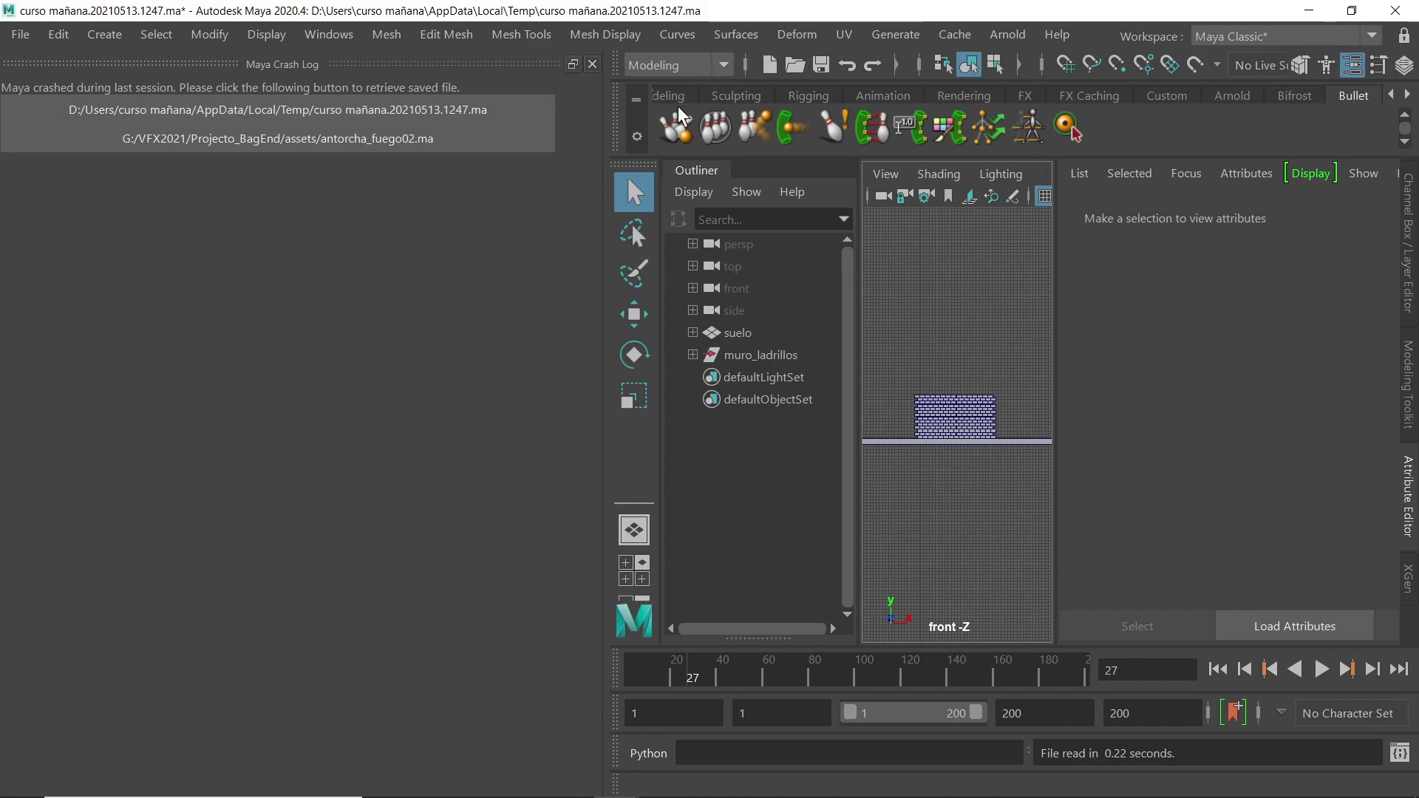
left_click(592, 64)
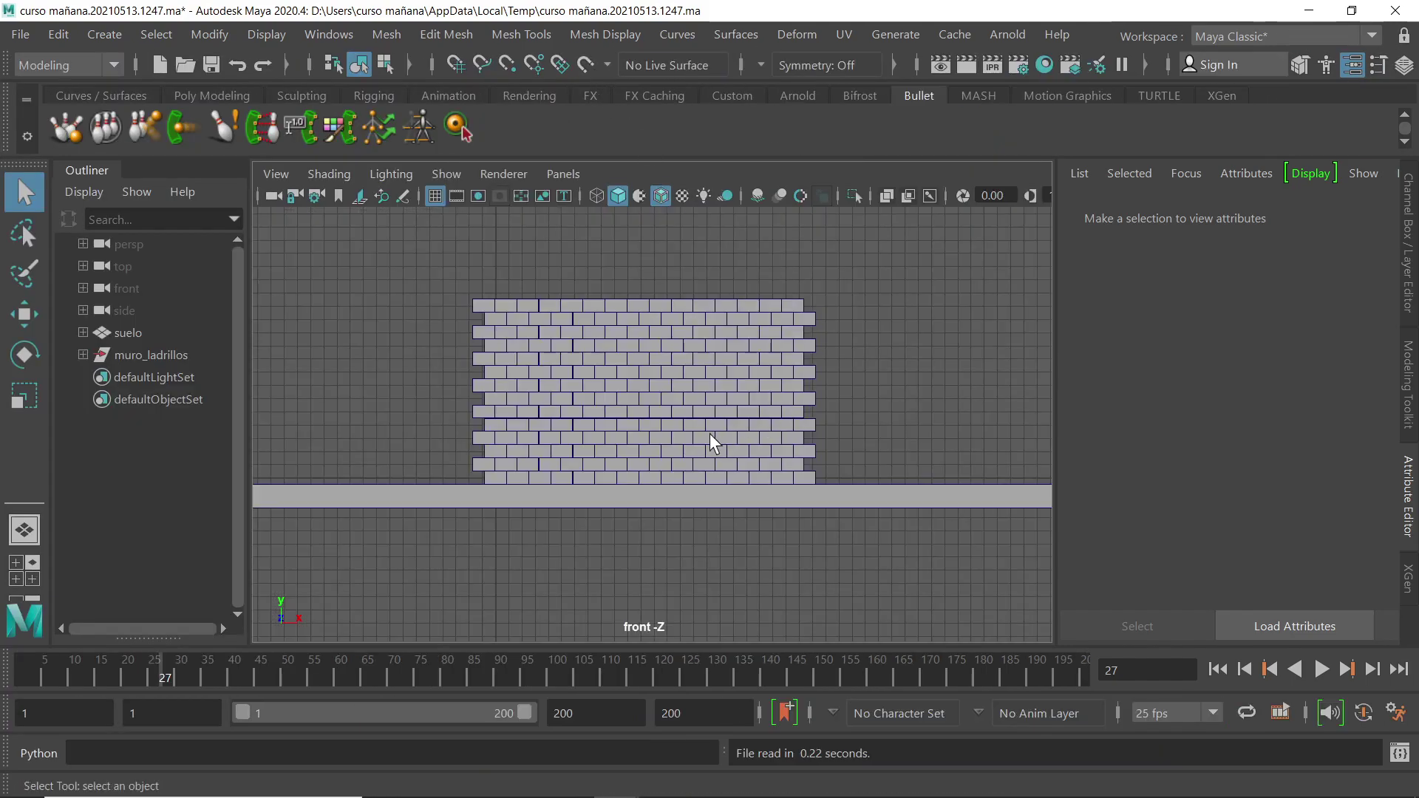
- Inspect the recovered wall in the perspective view, checking suelo, the muro_ladrillos group and the contents of pCube14
key("space")
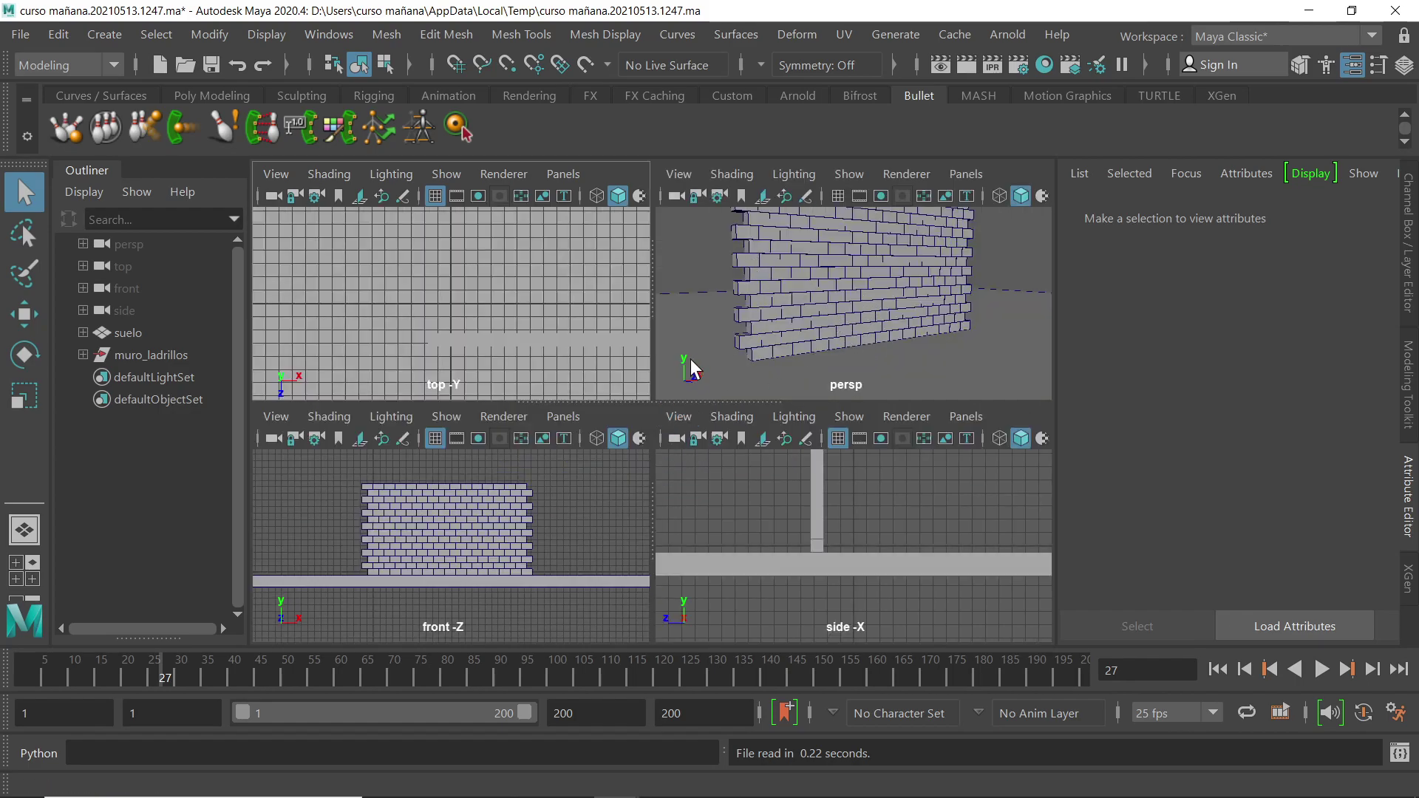
key("space")
left_click_drag(697, 411, 729, 466, "alt")
right_click_drag(729, 466, 646, 378, "alt")
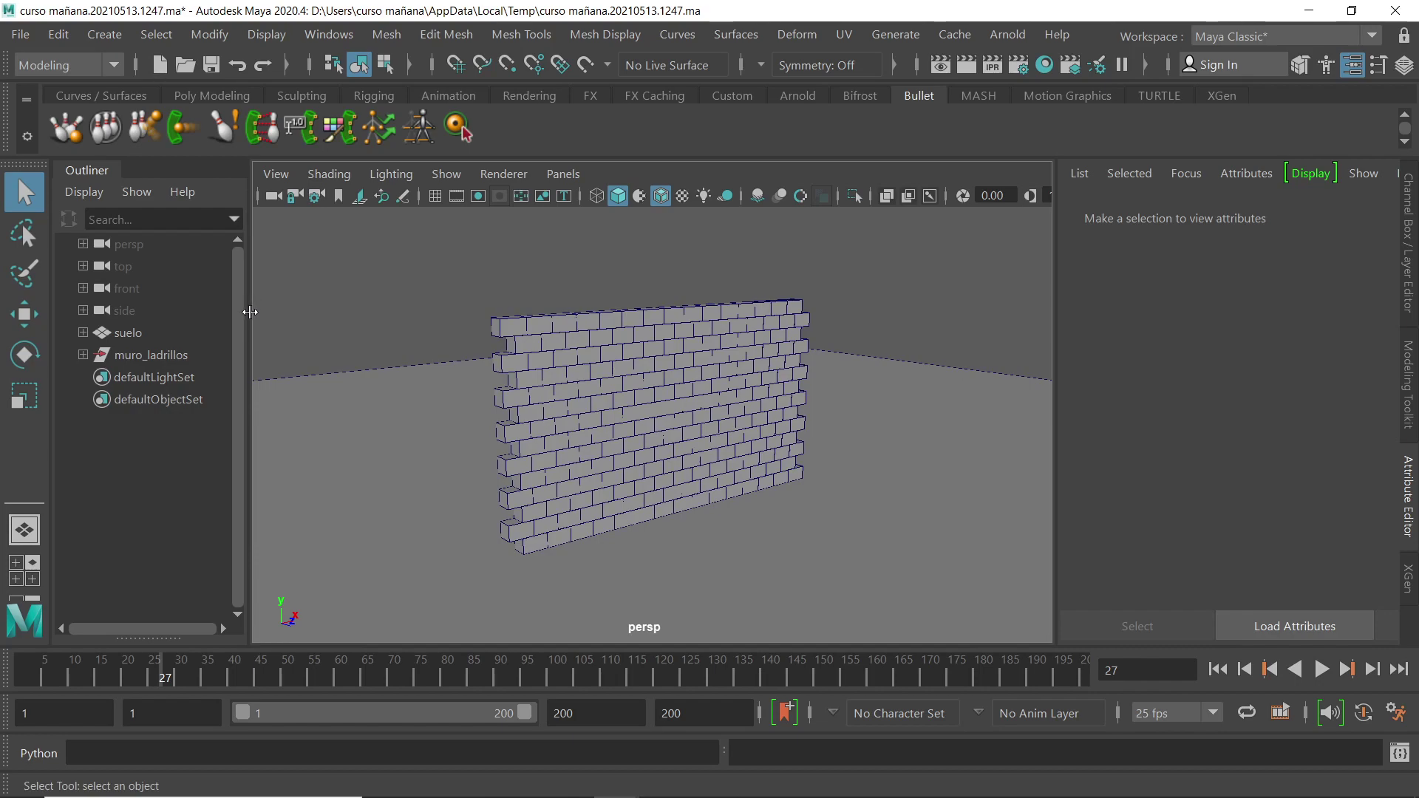
left_click(382, 385)
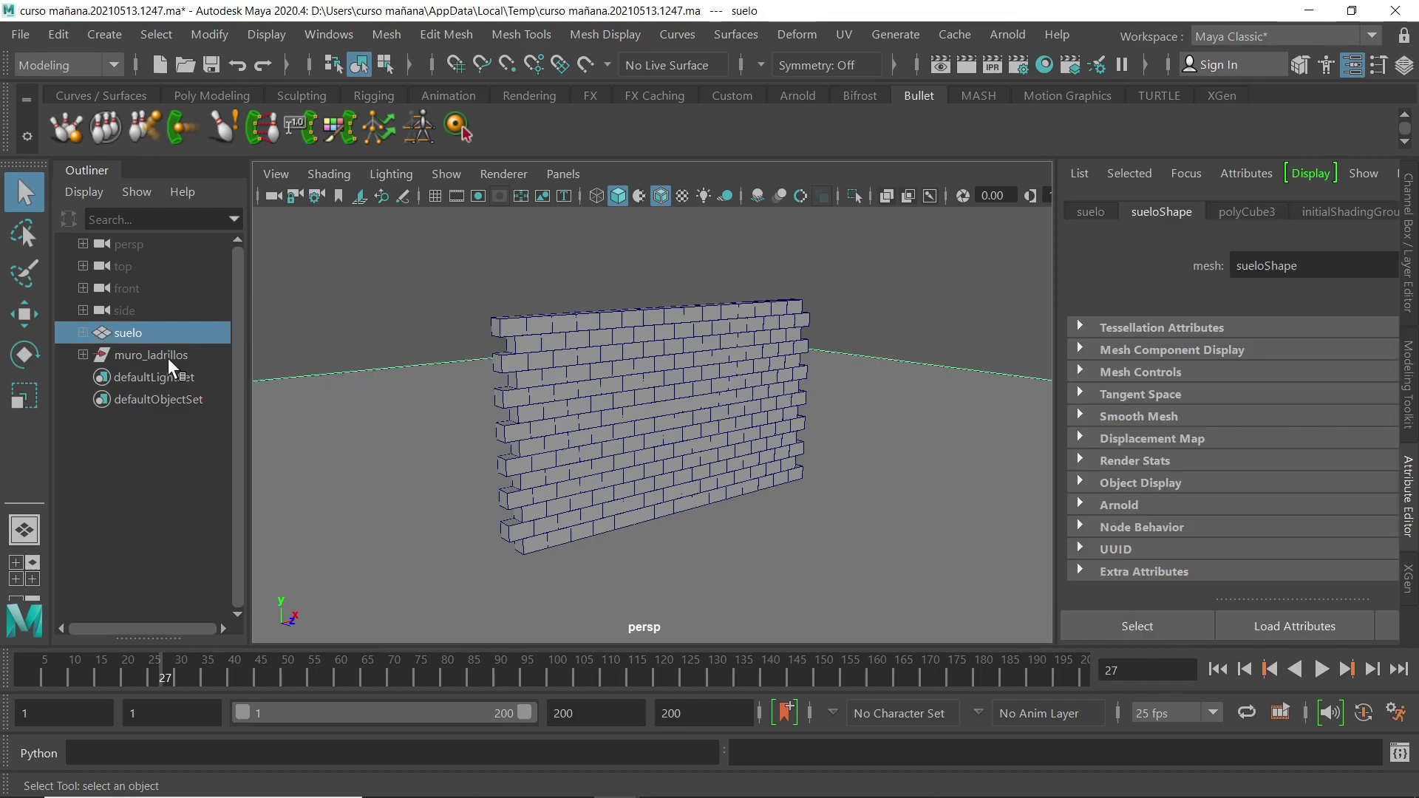
left_click(144, 354)
left_click(83, 355)
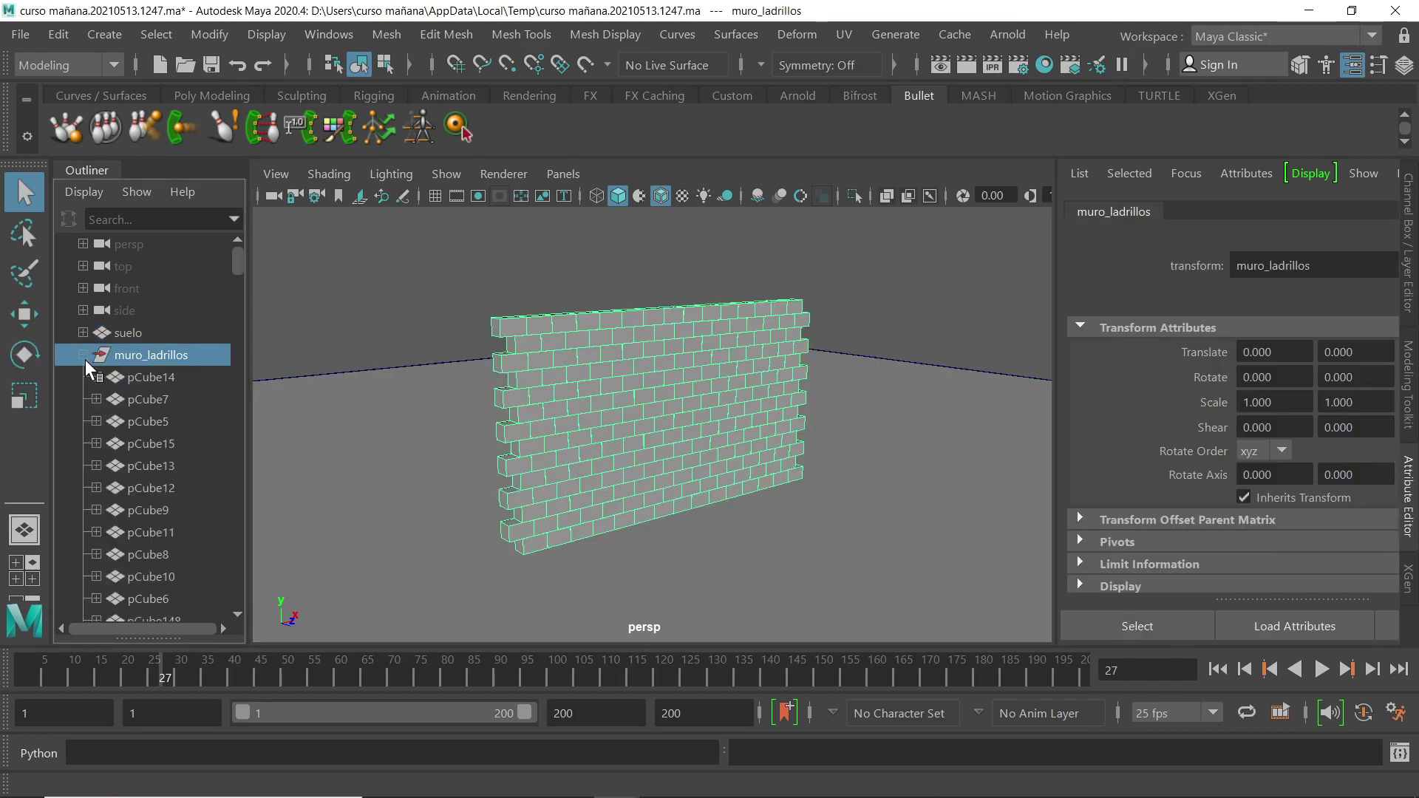
left_click(145, 377)
left_click(95, 377)
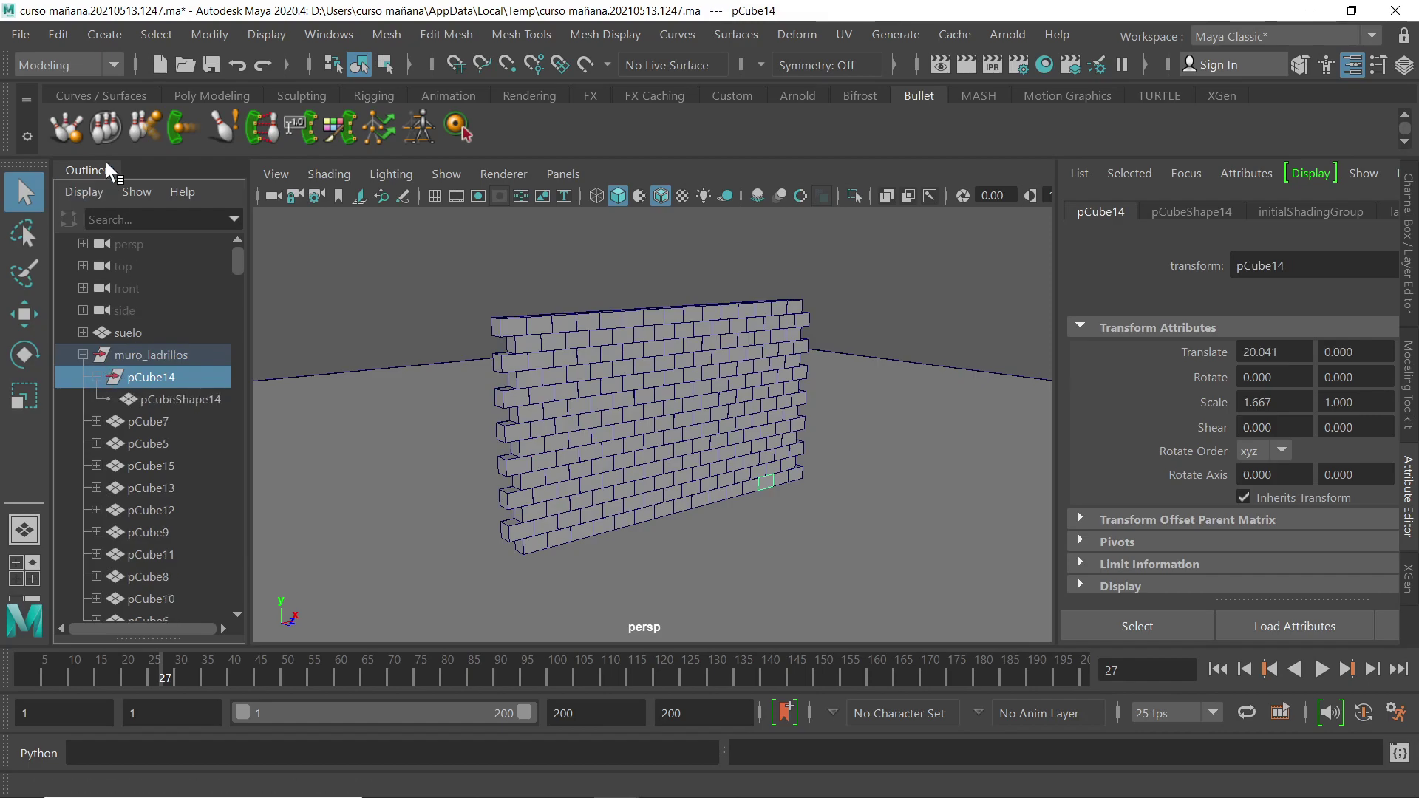
- Widen the Outliner and hide the shape nodes in it
left_click(79, 170)
left_click(64, 180)
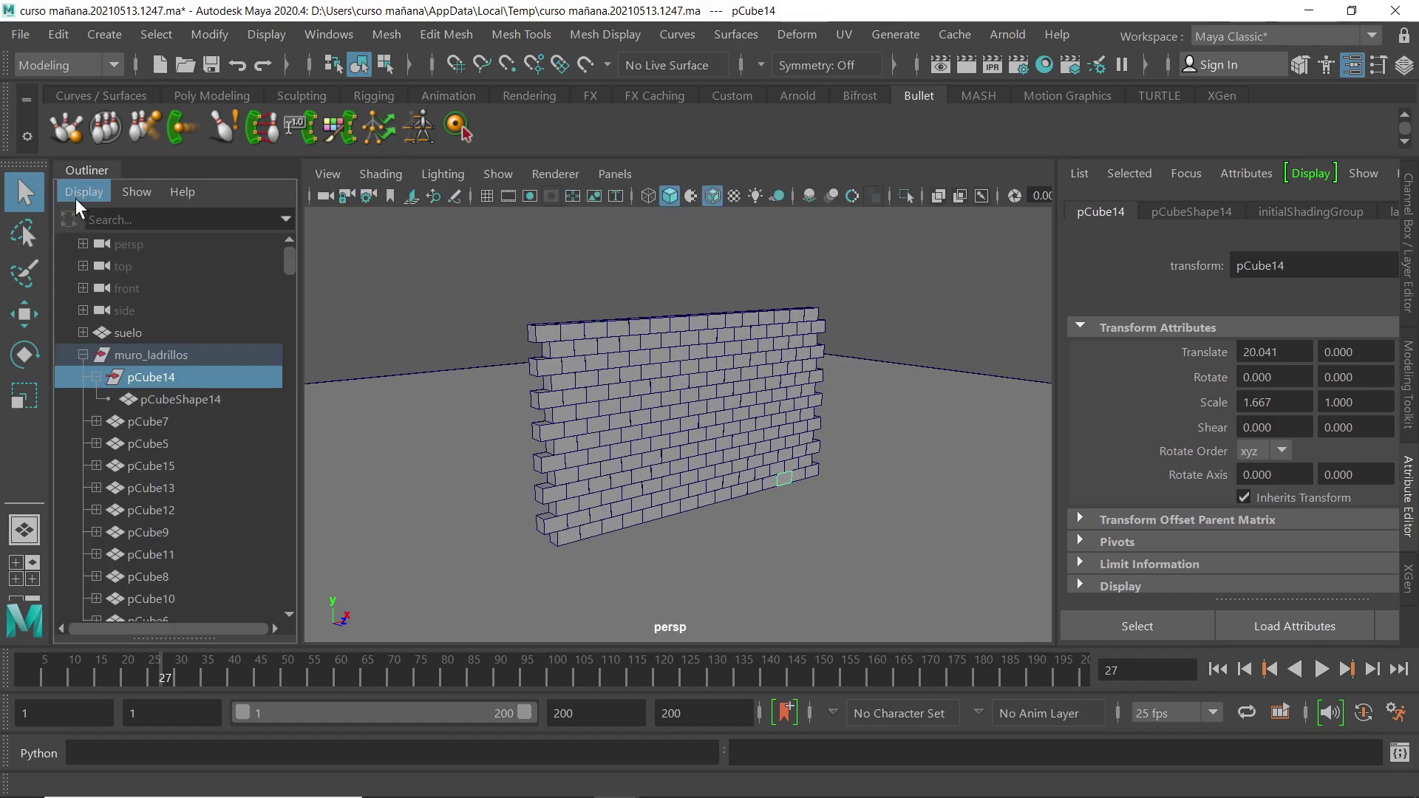
left_click(83, 196)
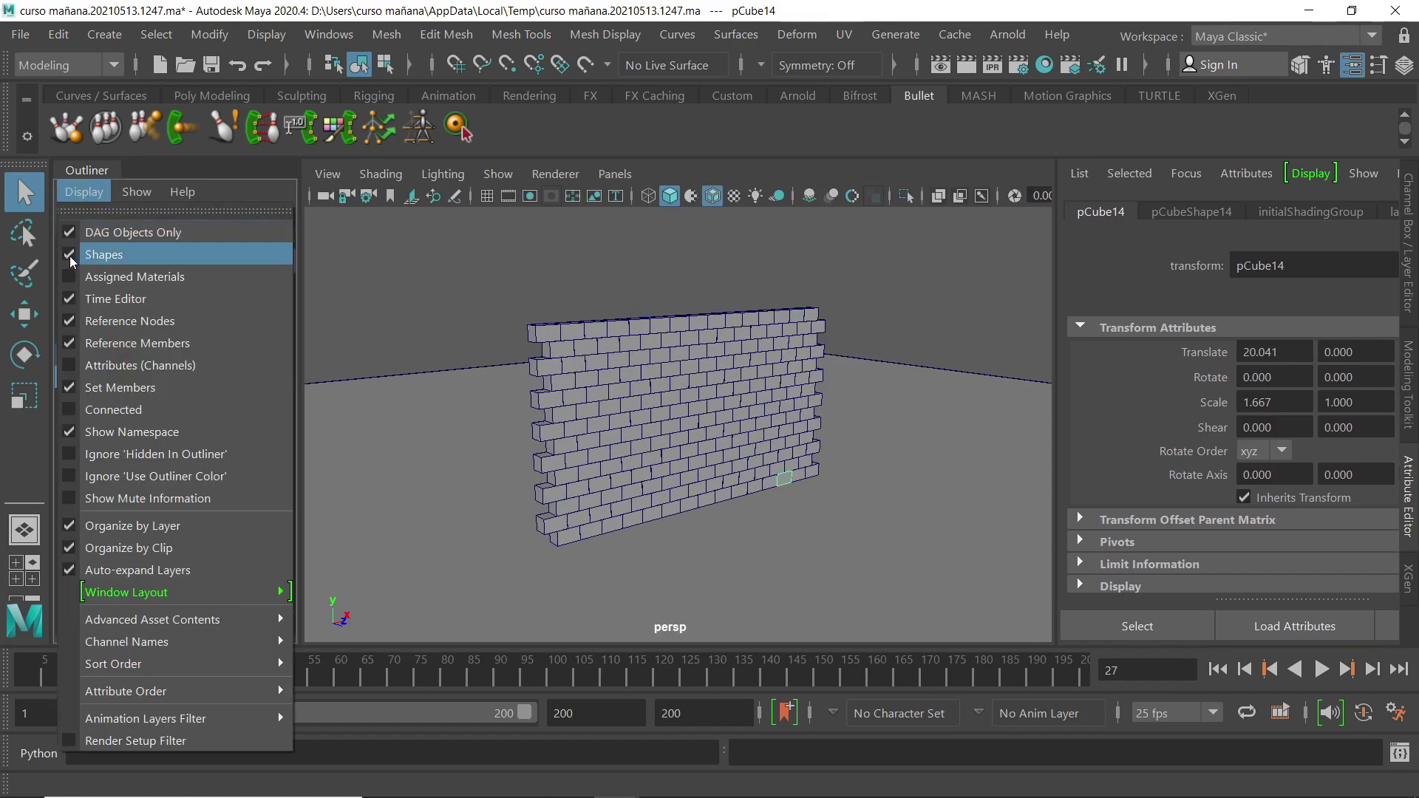
left_click(70, 255)
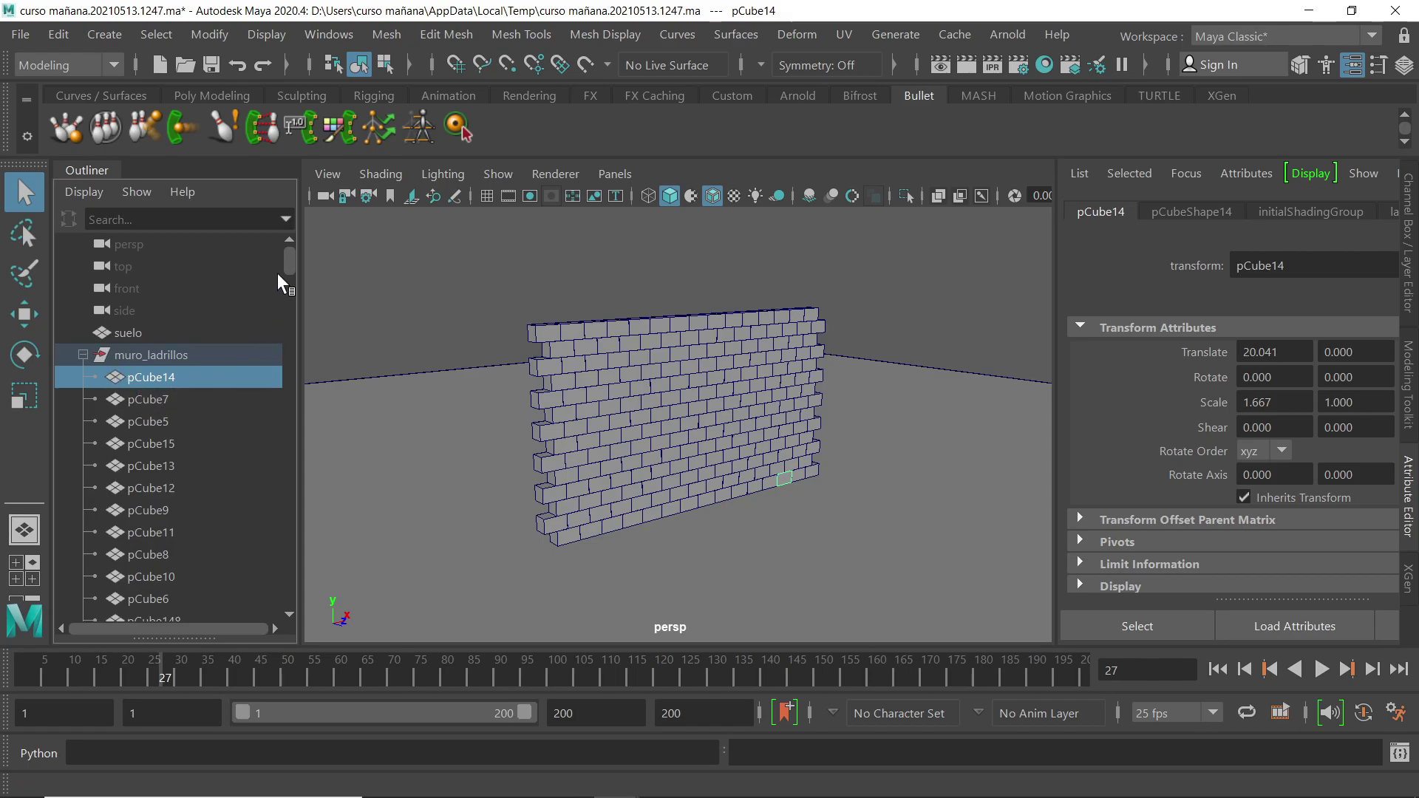
- Try to ungroup the individually selected bricks, from pCube14 to pCube16
scroll(284, 281, "down", 15)
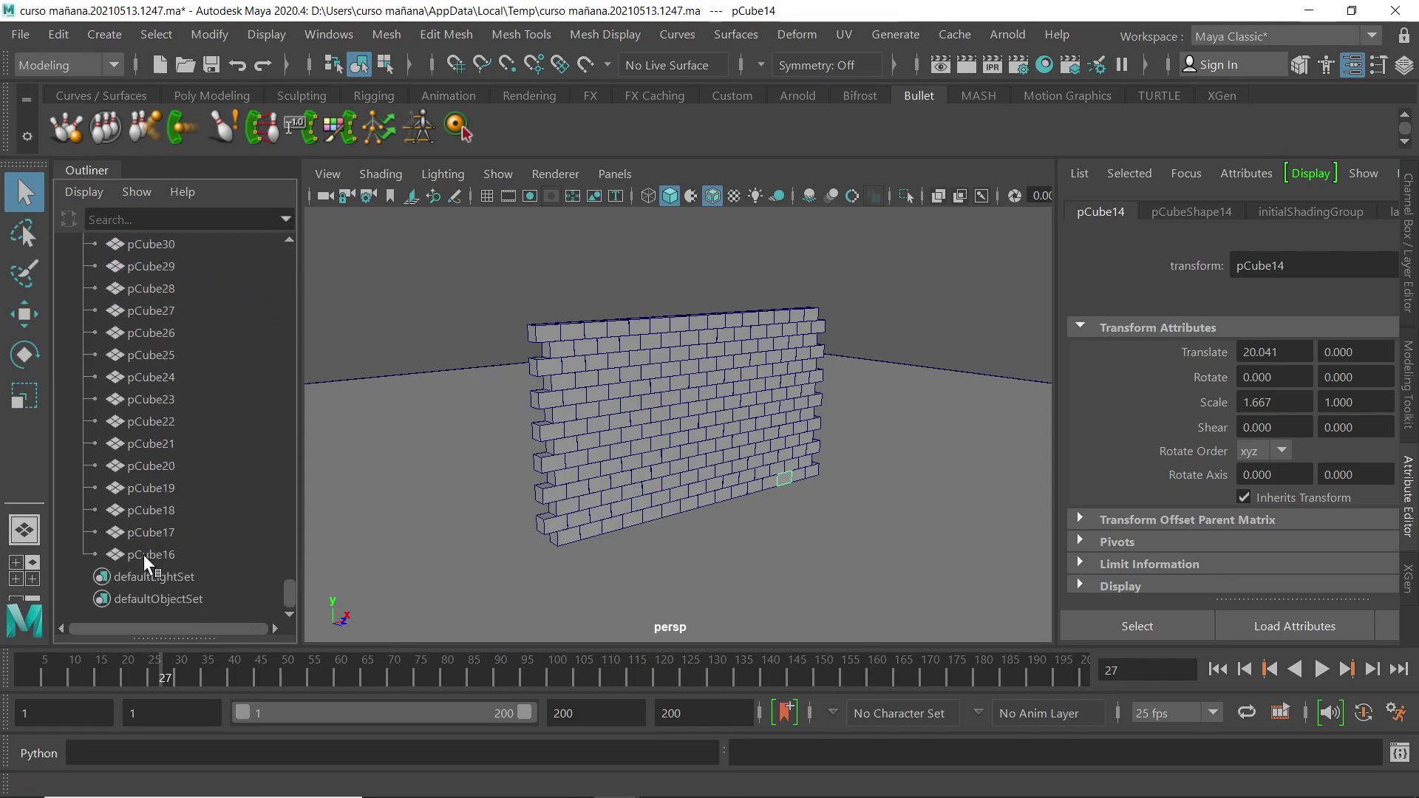
left_click(144, 554, "shift")
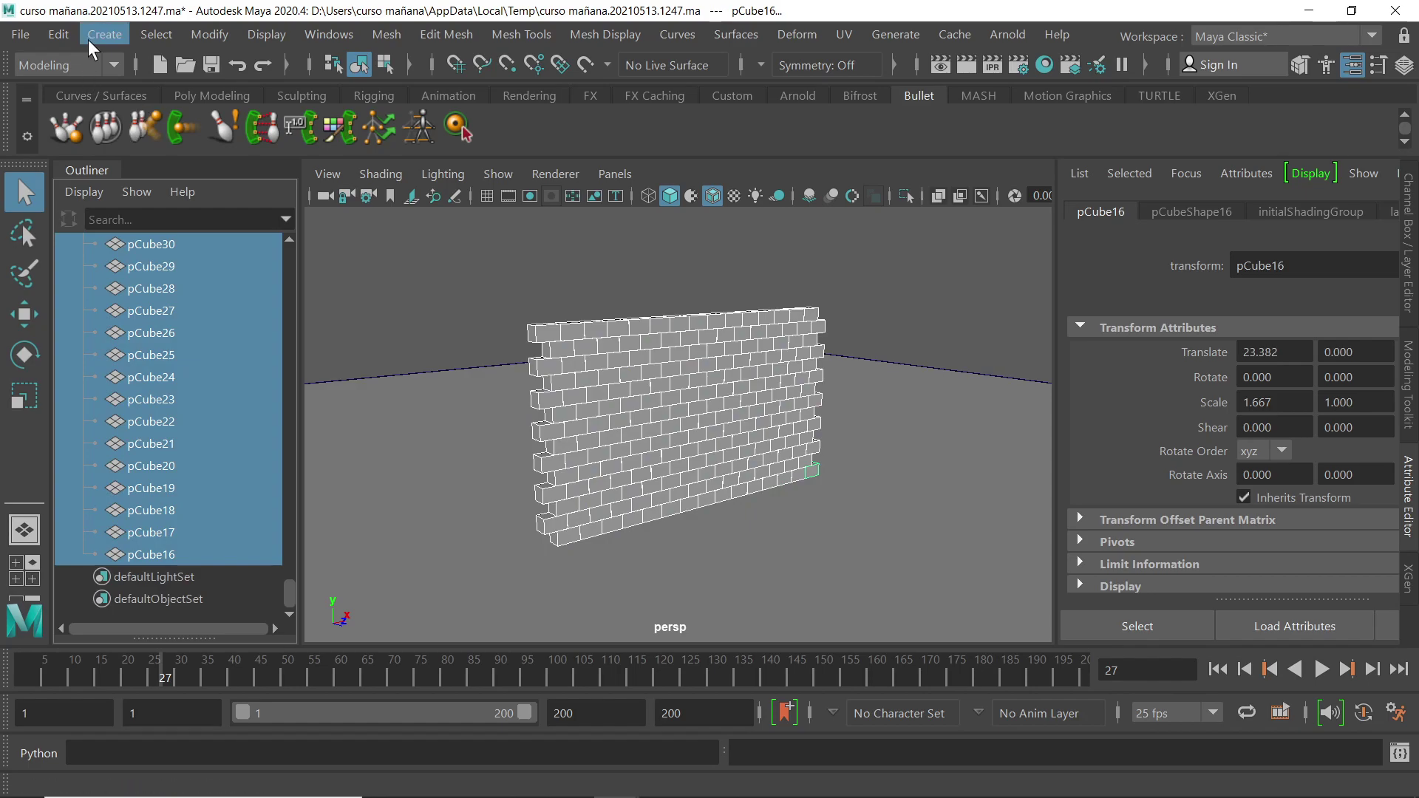
left_click(56, 34)
left_click(131, 485)
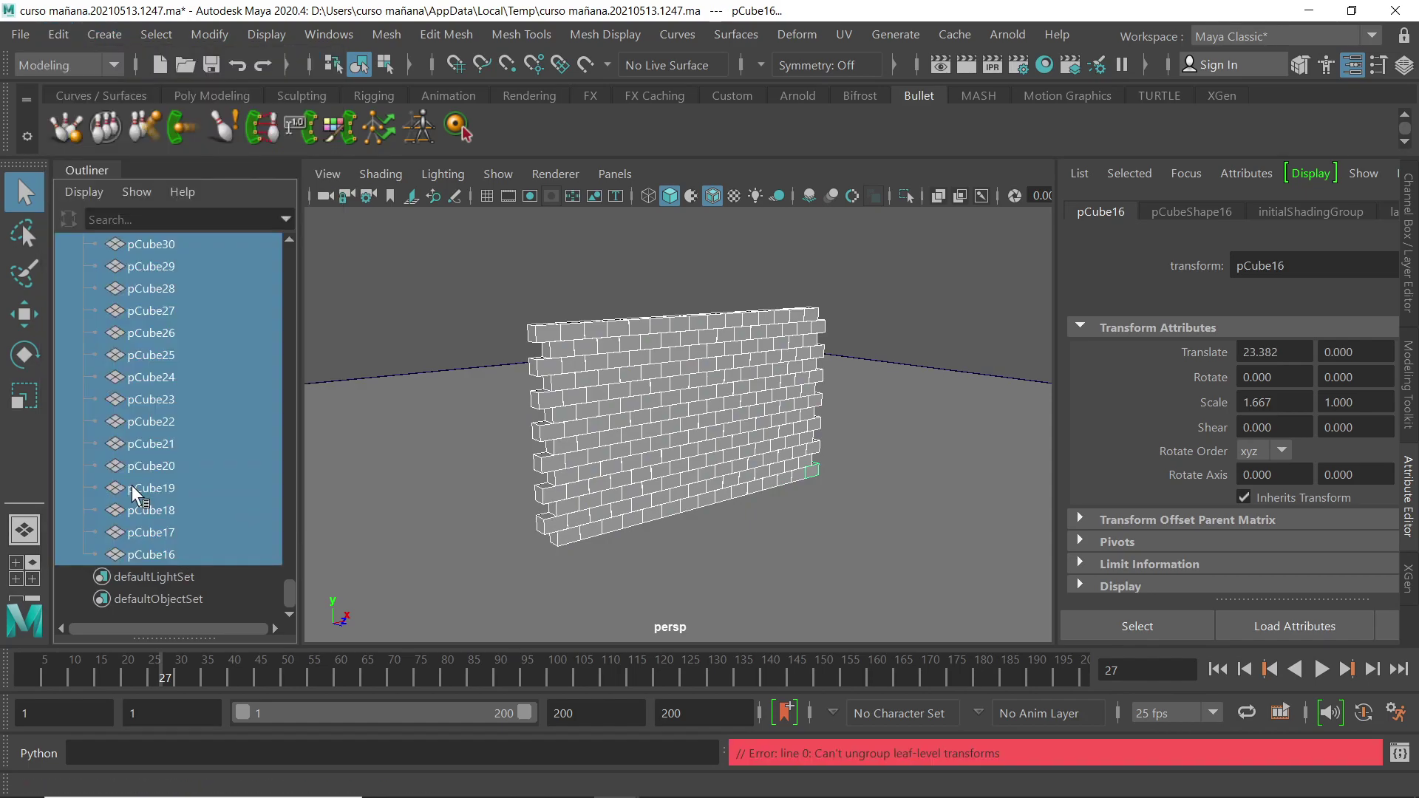
left_click_drag(290, 583, 305, 185)
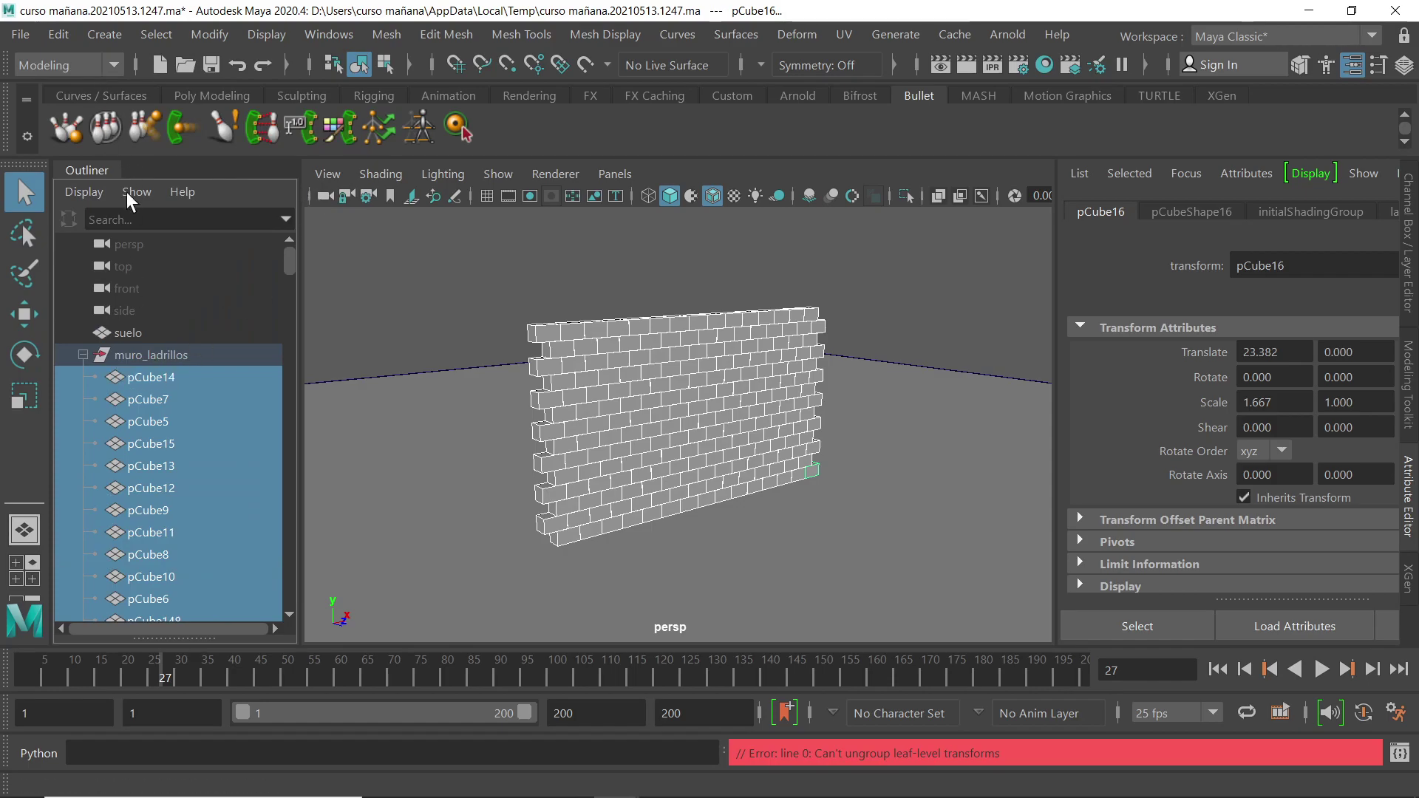
- Ungroup muro_ladrillos so its bricks are separate top-level objects
left_click(127, 355)
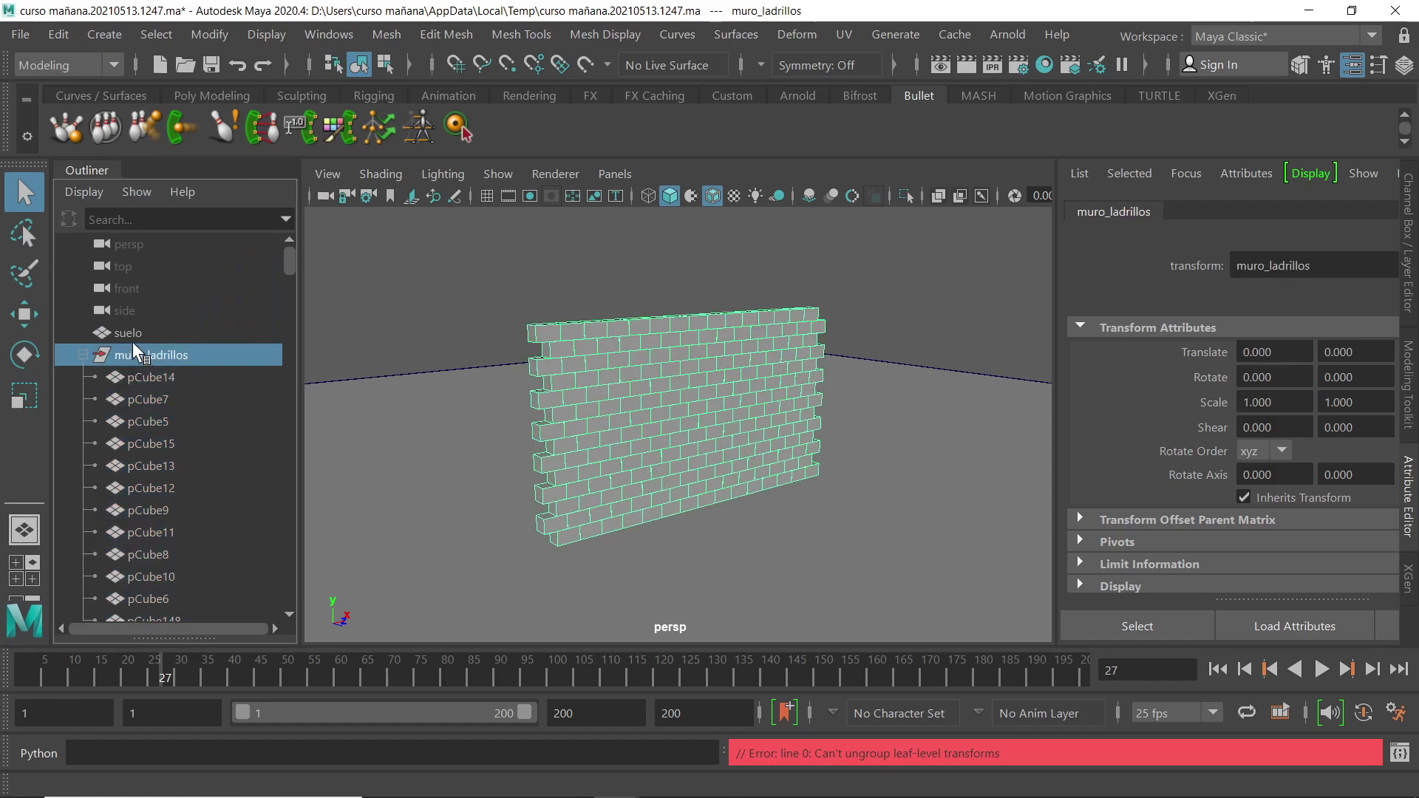
left_click(56, 33)
left_click(123, 487)
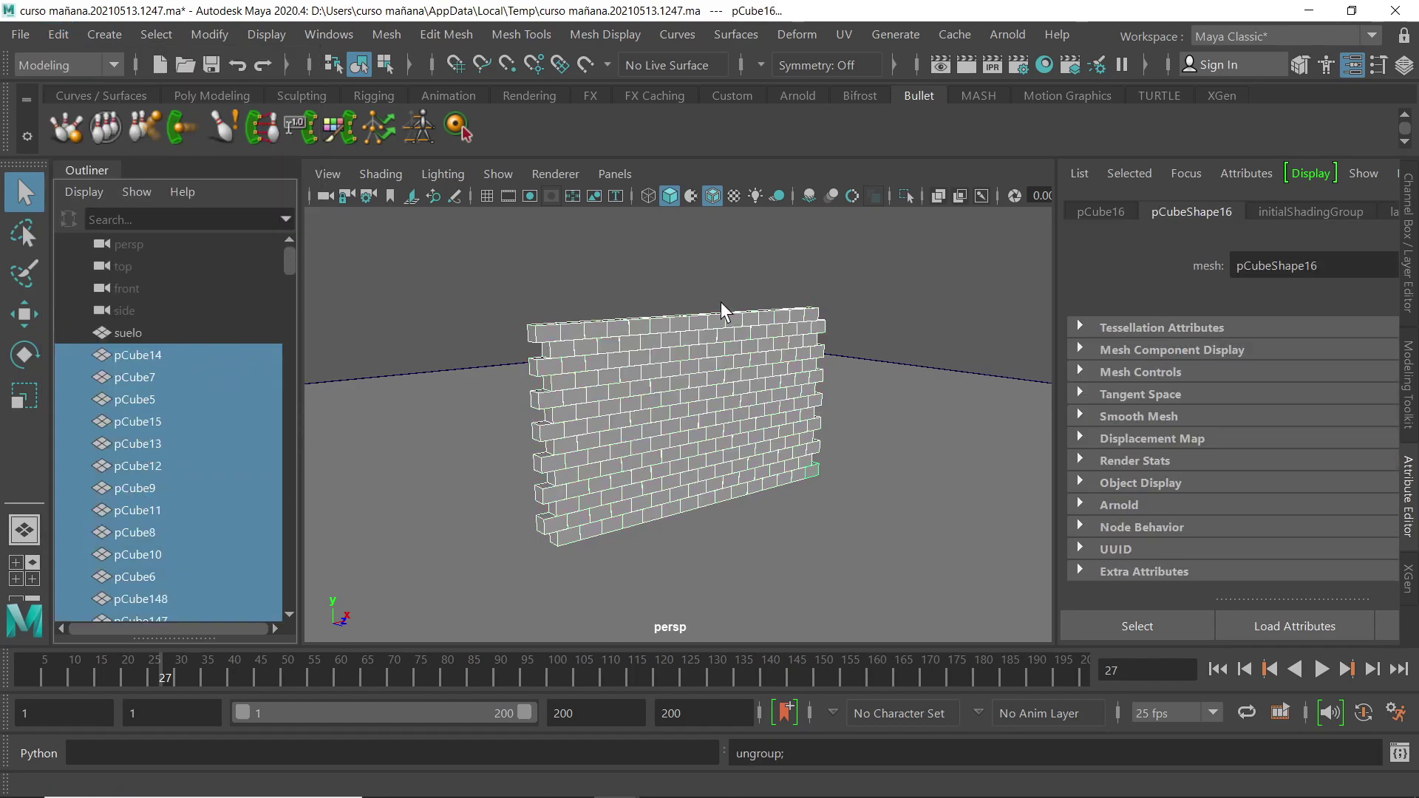
- Select suelo together with all the bricks, and switch to the FX menu set
left_click_drag(915, 238, 510, 609)
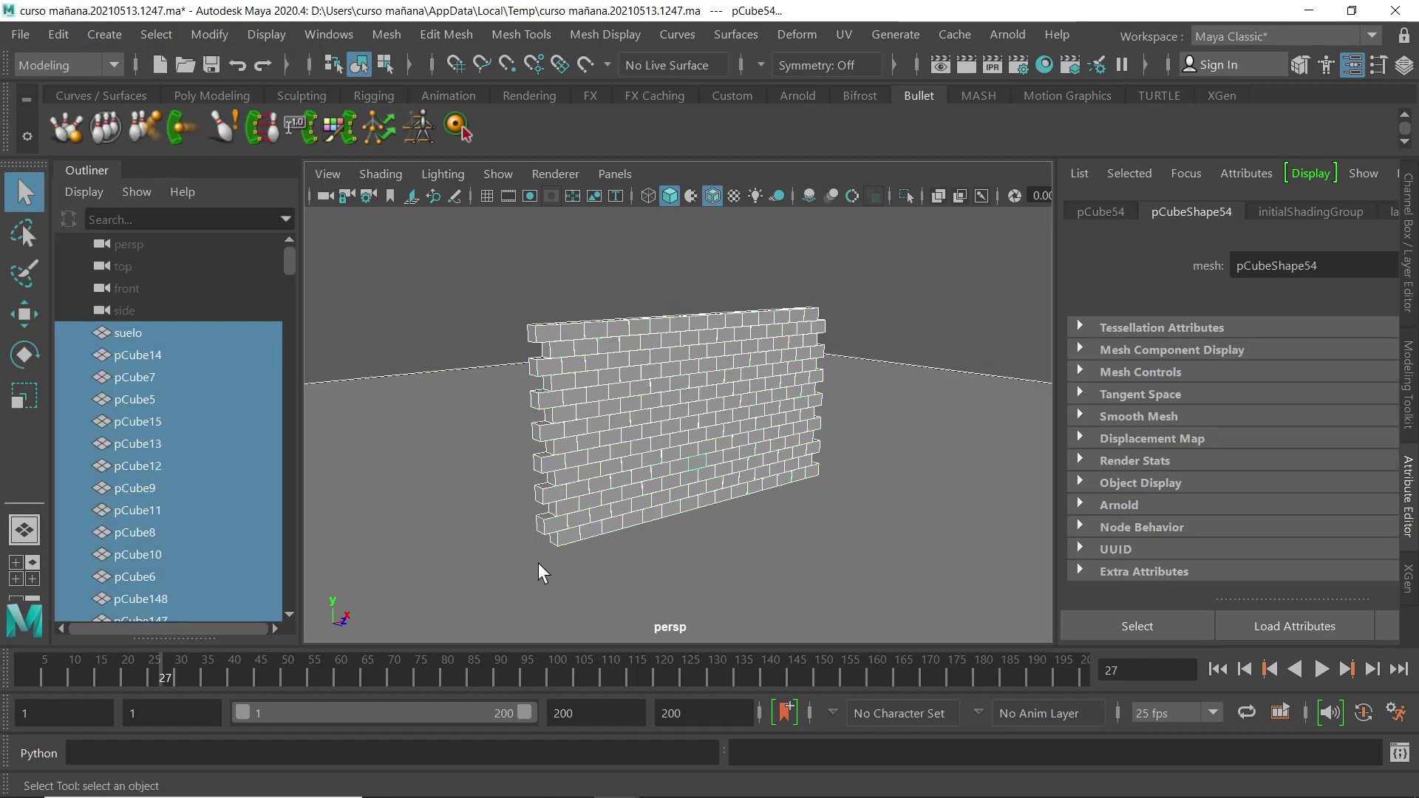
left_click(111, 62)
left_click(34, 158)
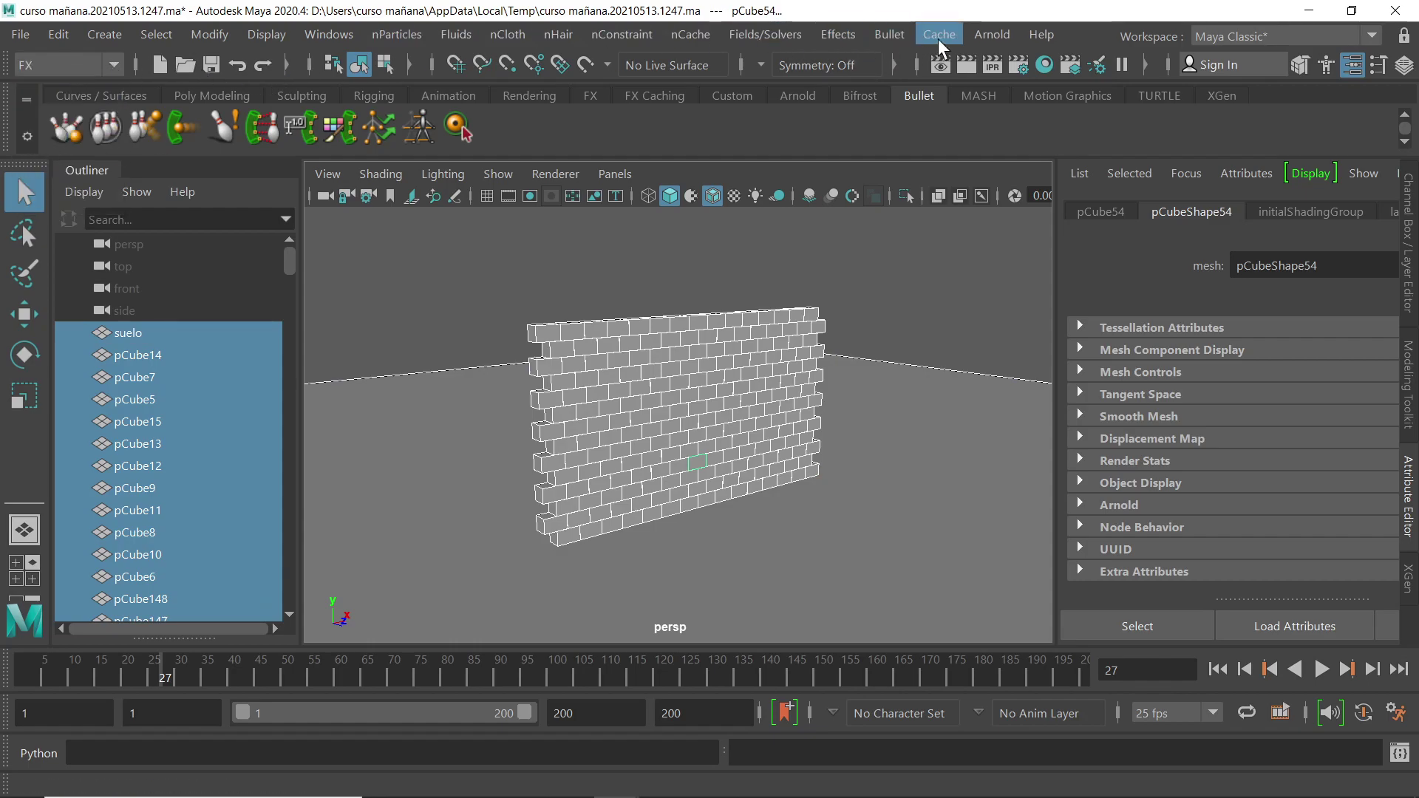
- Turn suelo and all the bricks into active dynamic rigid bodies with auto-fitted Box colliders
left_click(881, 35)
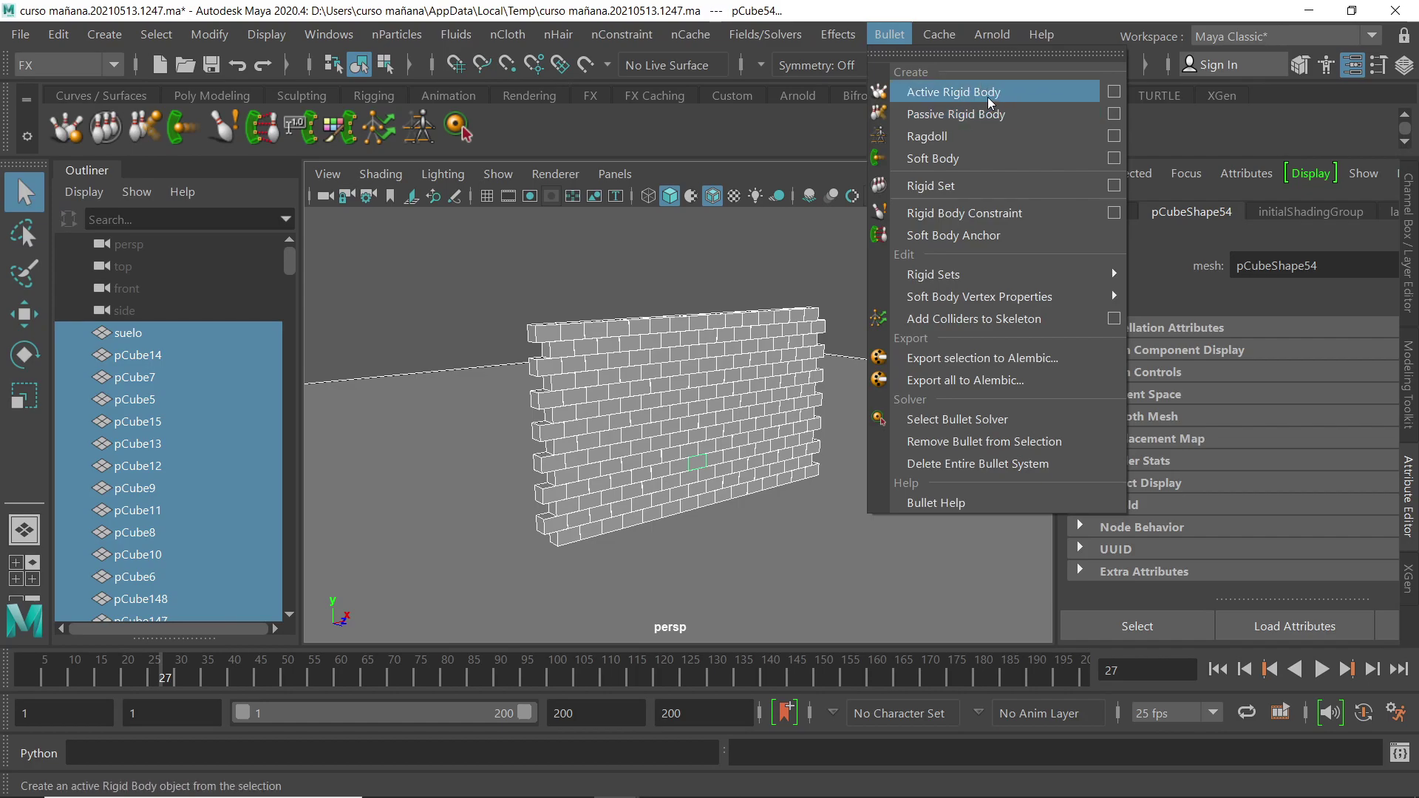
left_click(1114, 92)
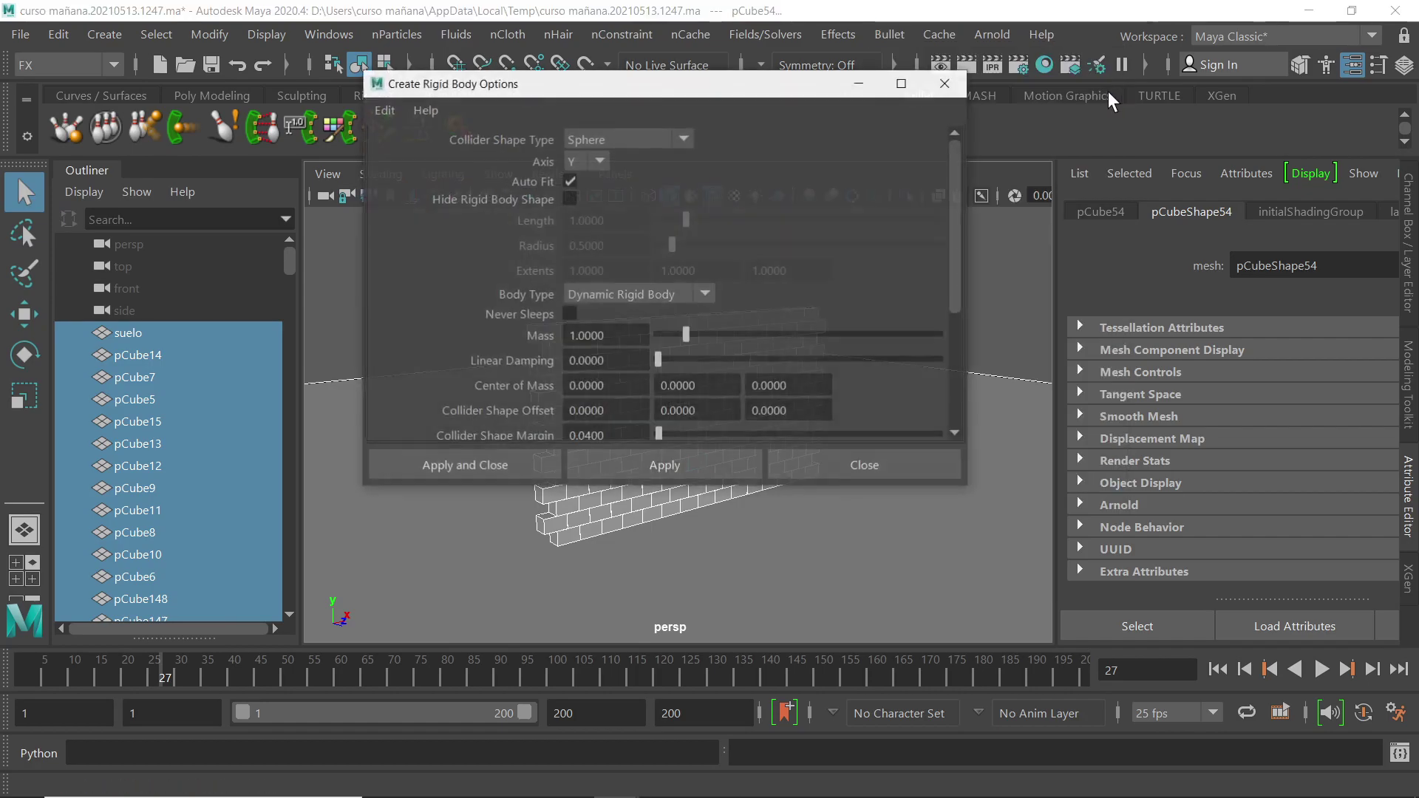
left_click(670, 136)
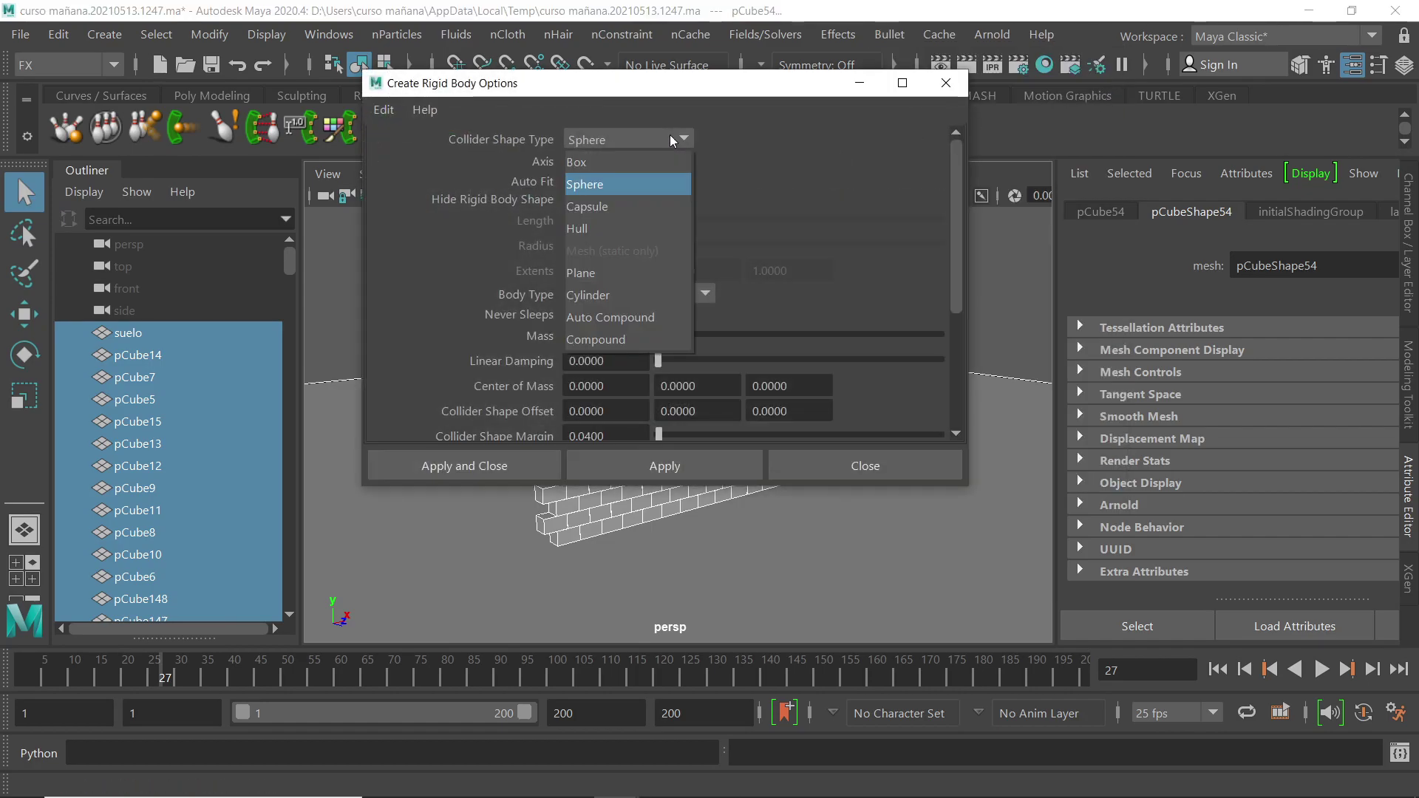
left_click(592, 162)
left_click(485, 463)
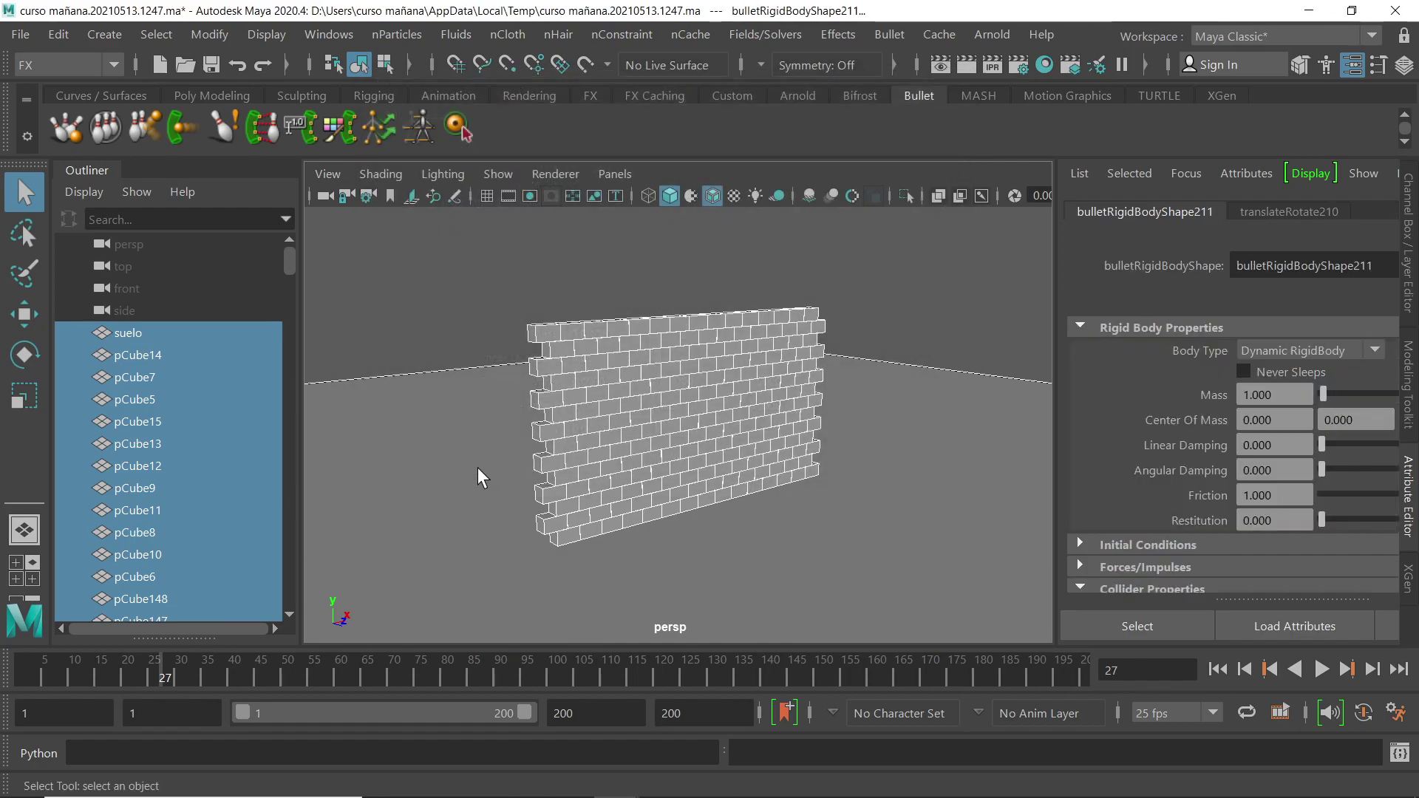
- Play the simulation of the active rigid bodies, and return to frame 1
key("alt+shift+v")
key("alt+v")
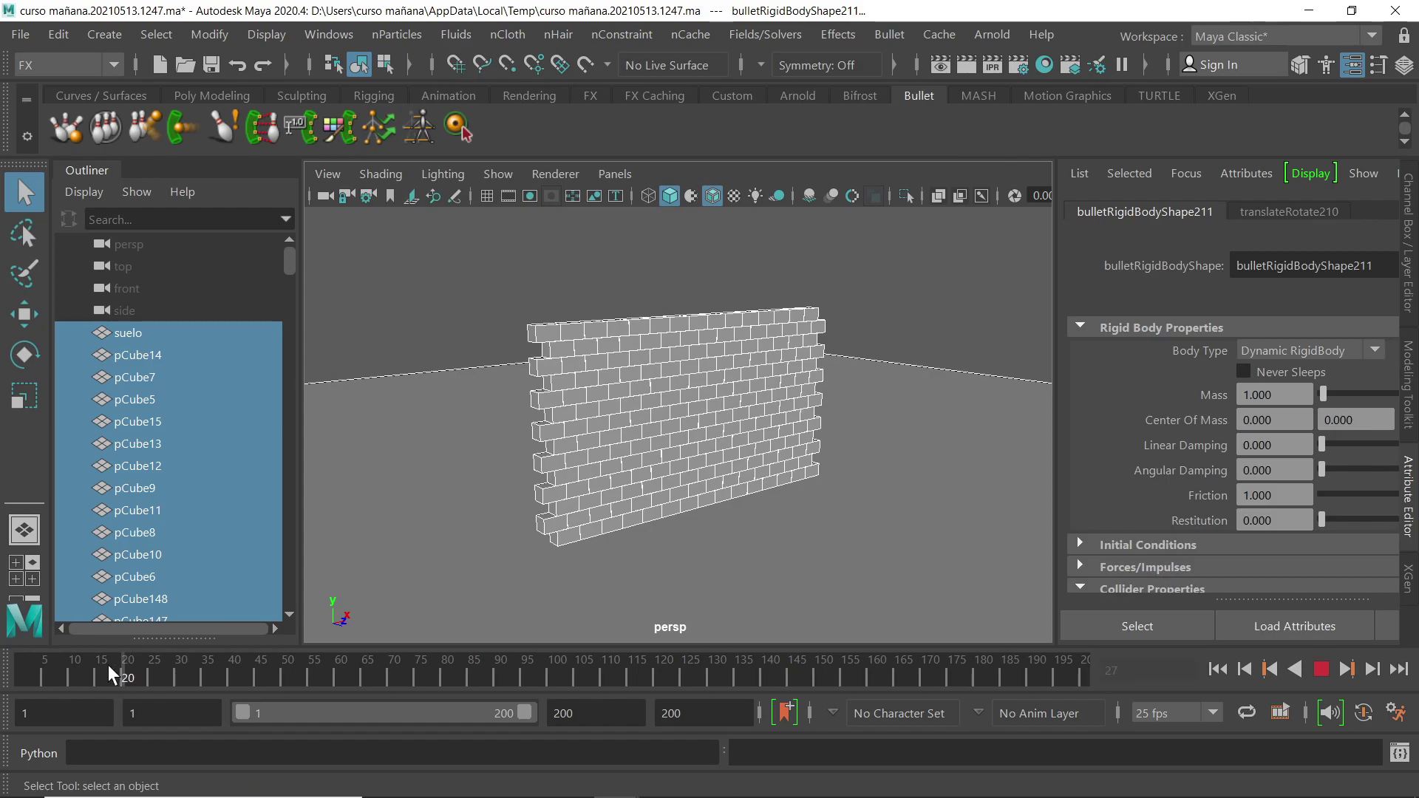
left_click(1322, 669)
key("alt+shift+v")
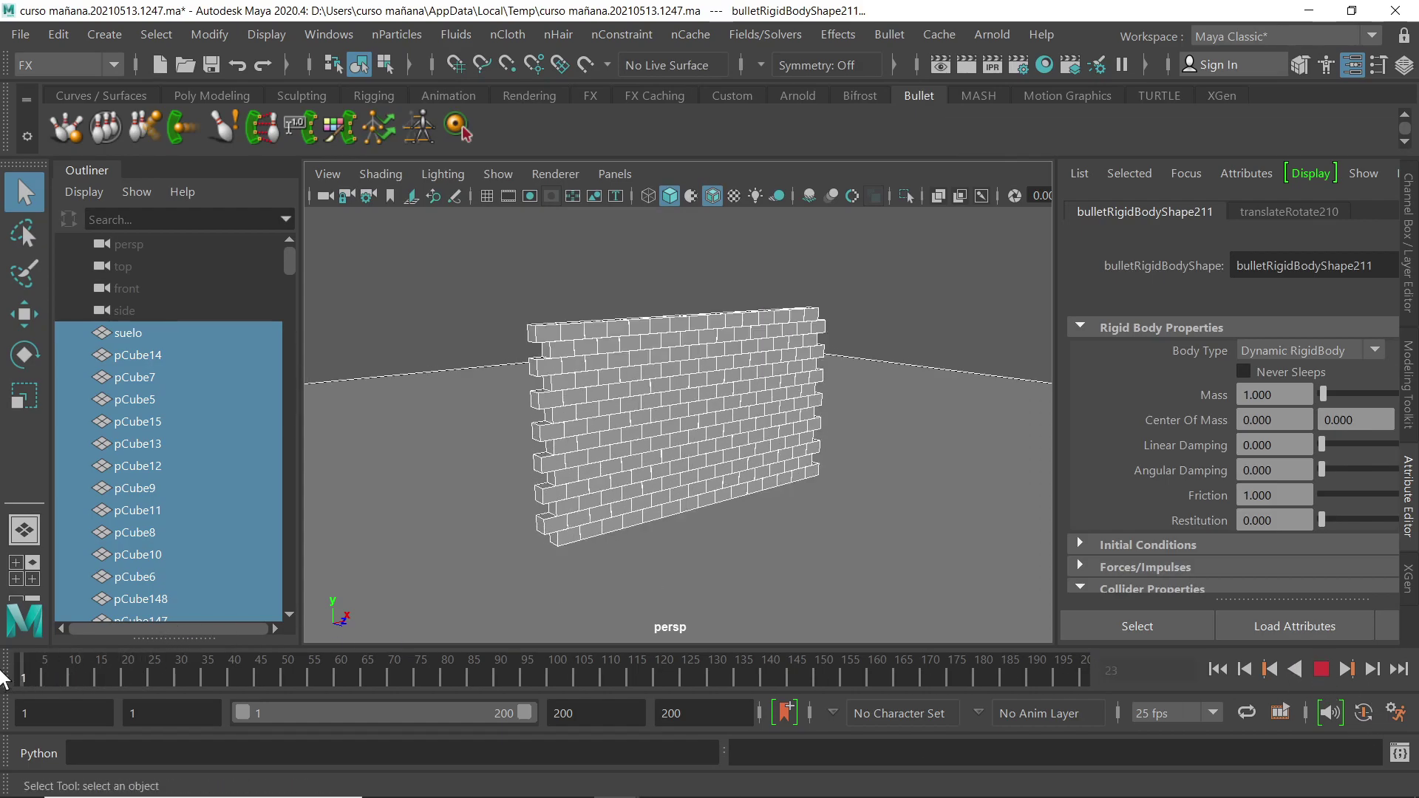
- Make the floor suelo a passive rigid body
left_click(959, 361)
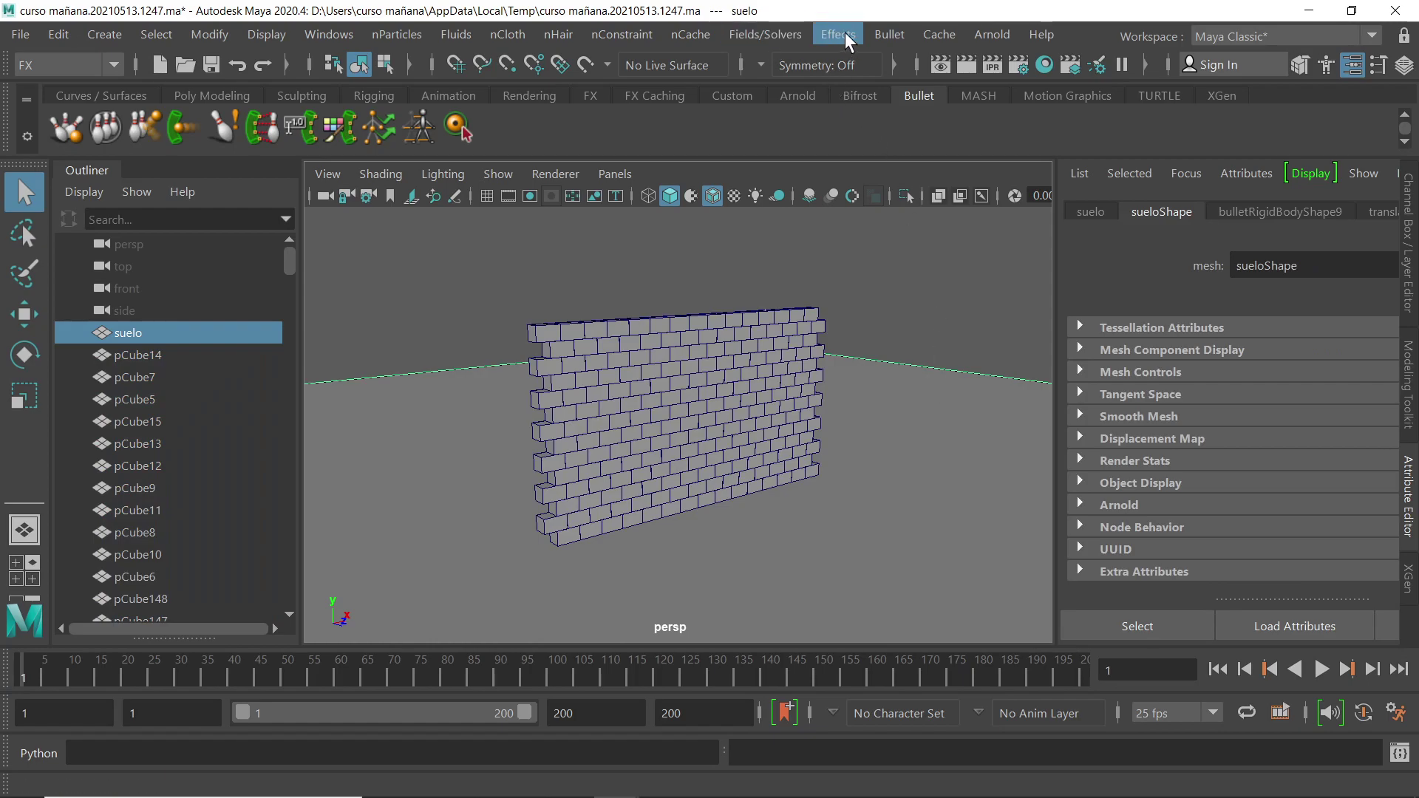
left_click(890, 34)
left_click(958, 115)
- Play the simulation with the passive floor, stop it around frame 41, and clear the selection
left_click(1322, 669)
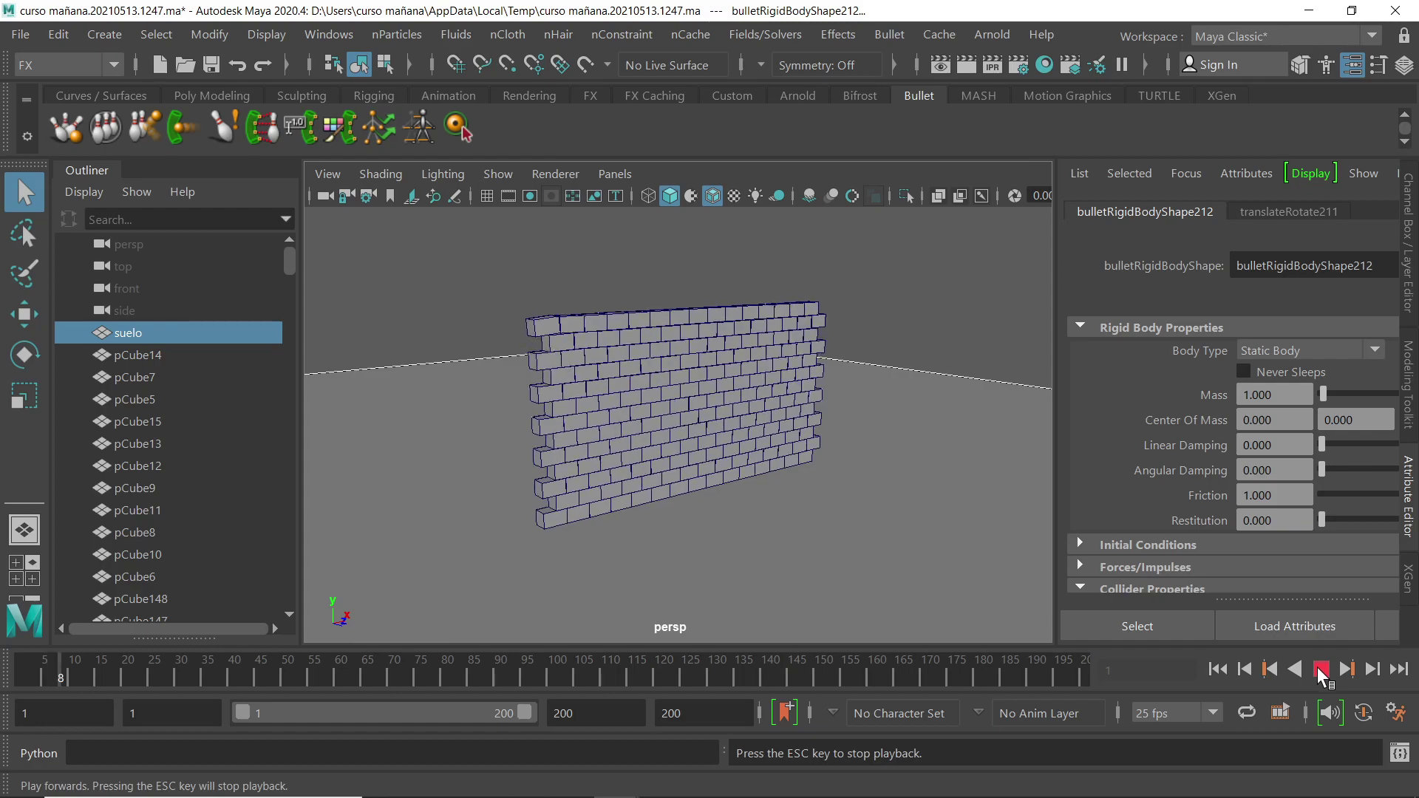
left_click(1322, 669)
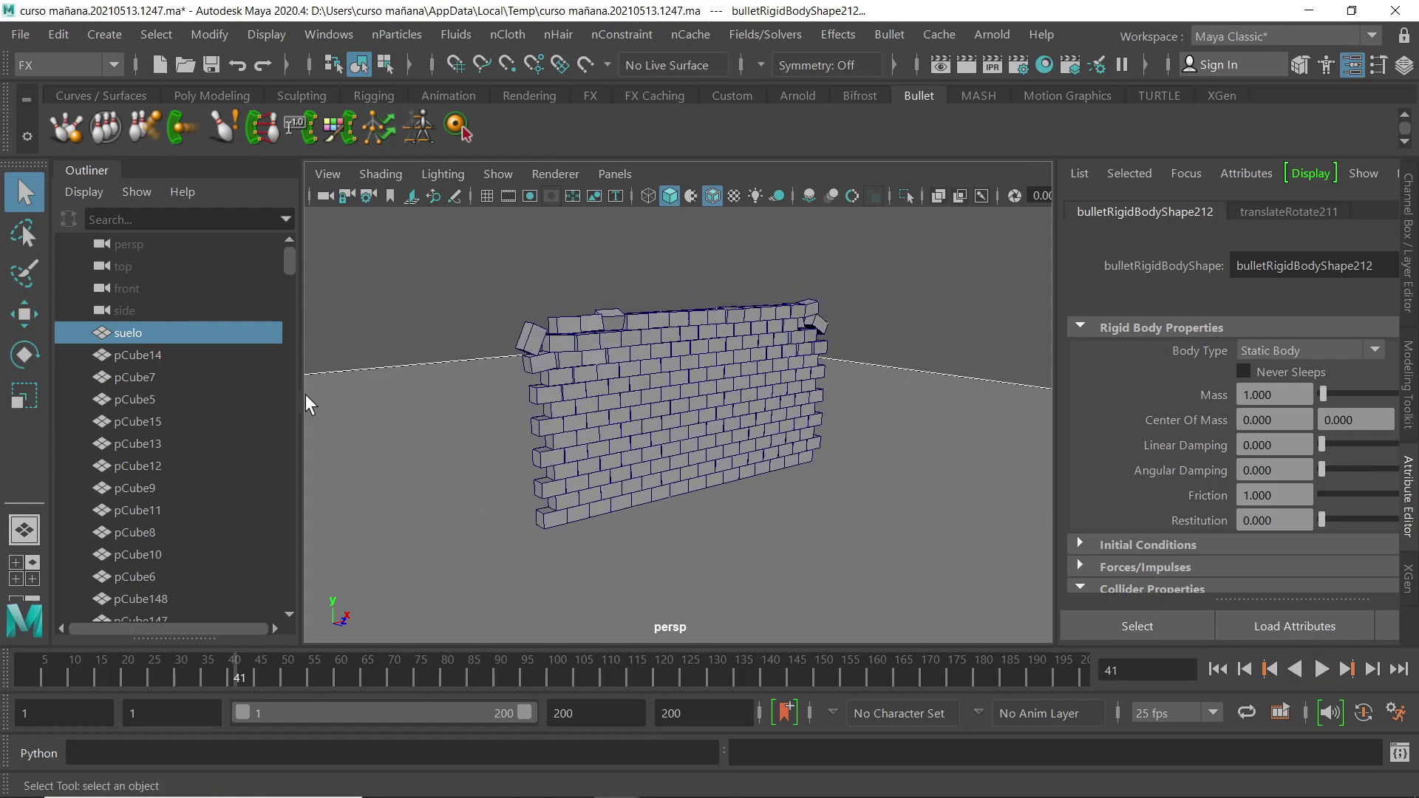
left_click(392, 273)
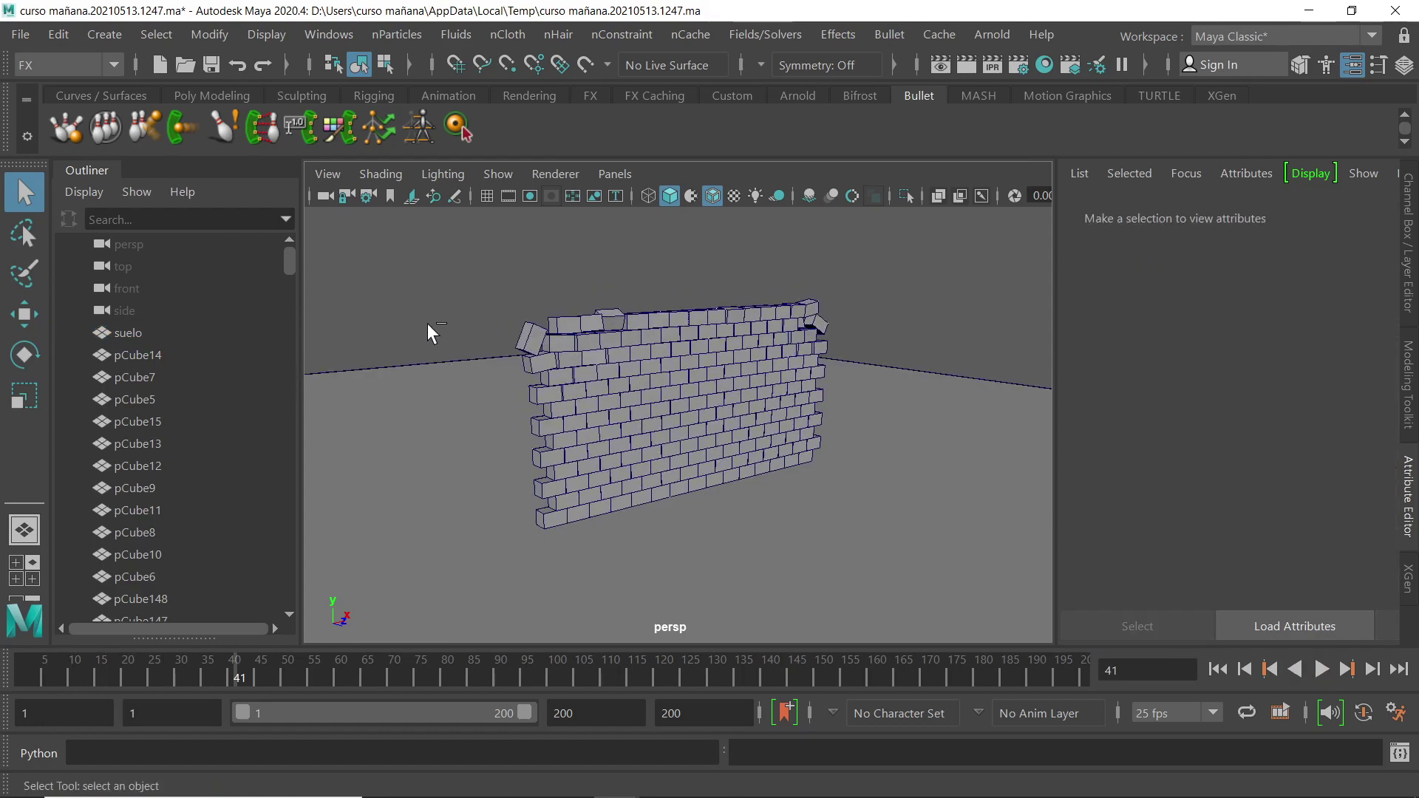
- Undo the passive rigid body on suelo and the active rigid bodies on the floor and bricks
key("ctrl+z")
key("ctrl+z")
key("ctrl+z")
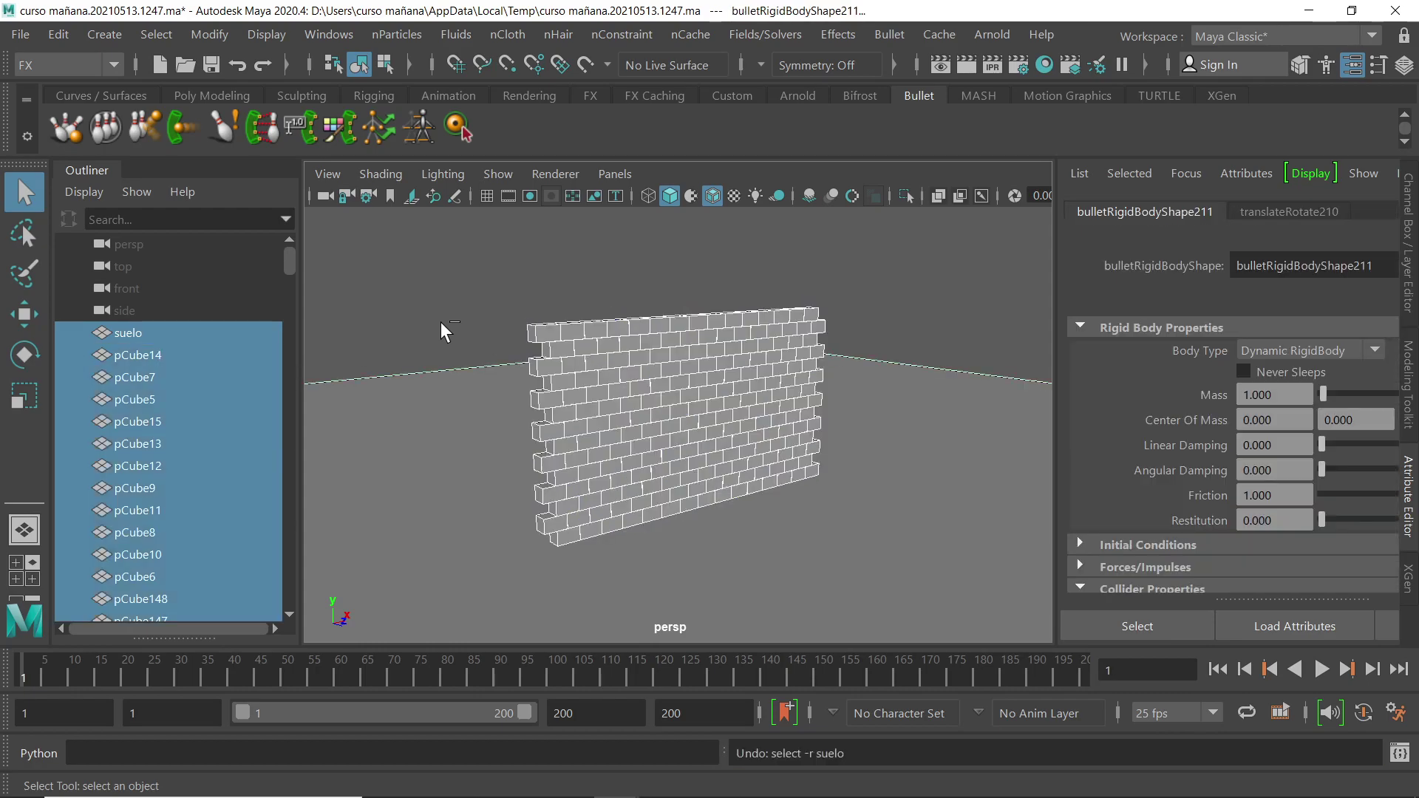
mouse_move(287, 264)
left_mouse_down()
mouse_move(322, 600)
mouse_move(296, 250)
left_mouse_up()
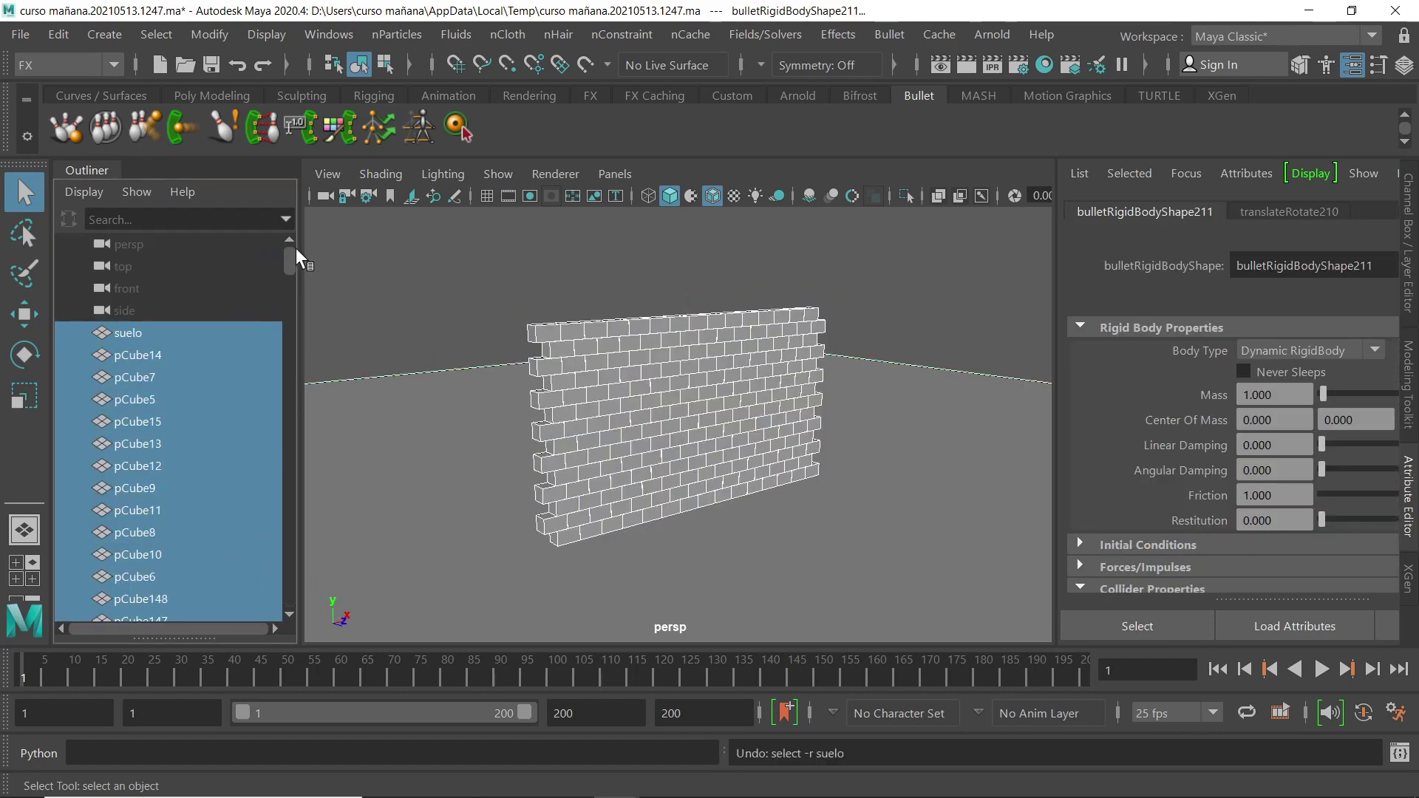
key("ctrl+z")
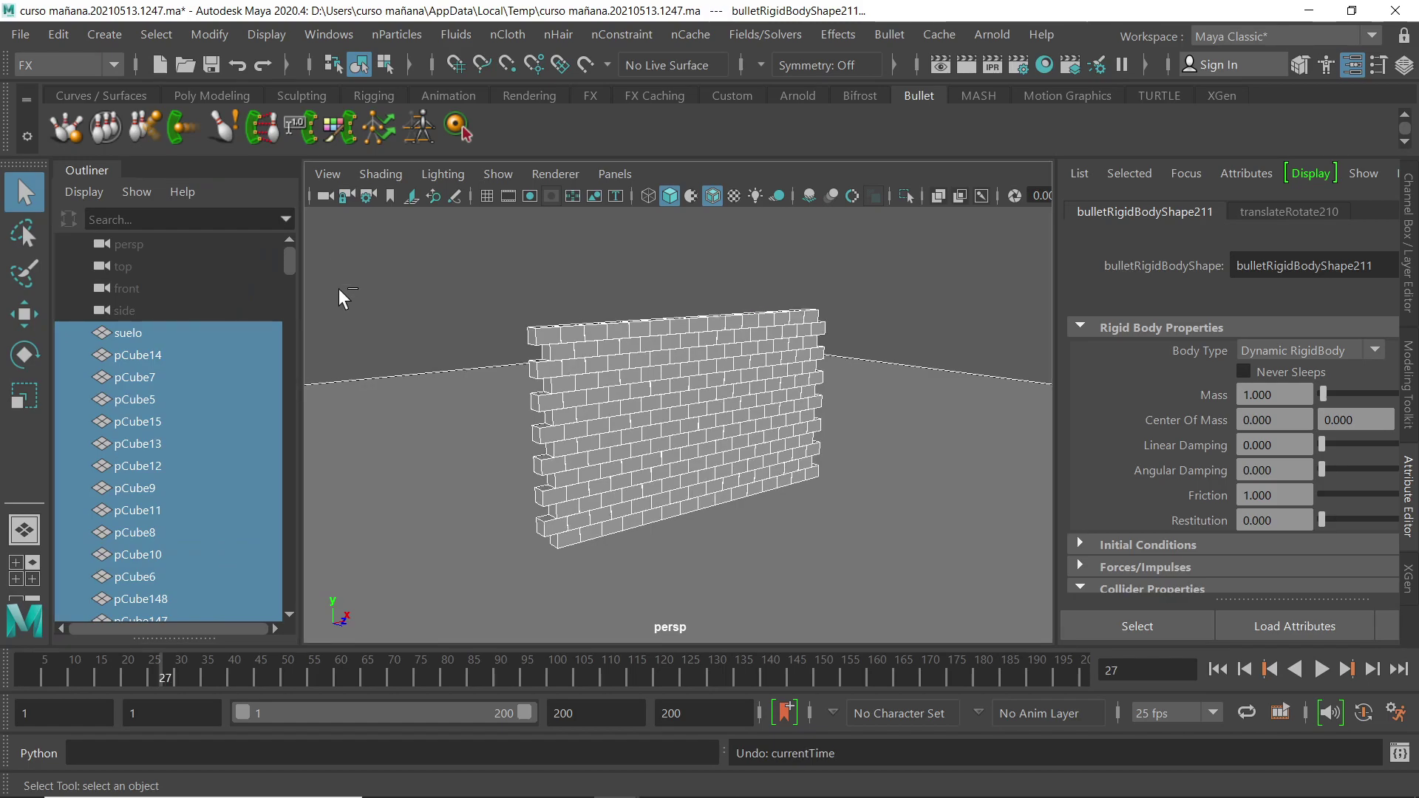
left_click_drag(279, 268, 303, 604)
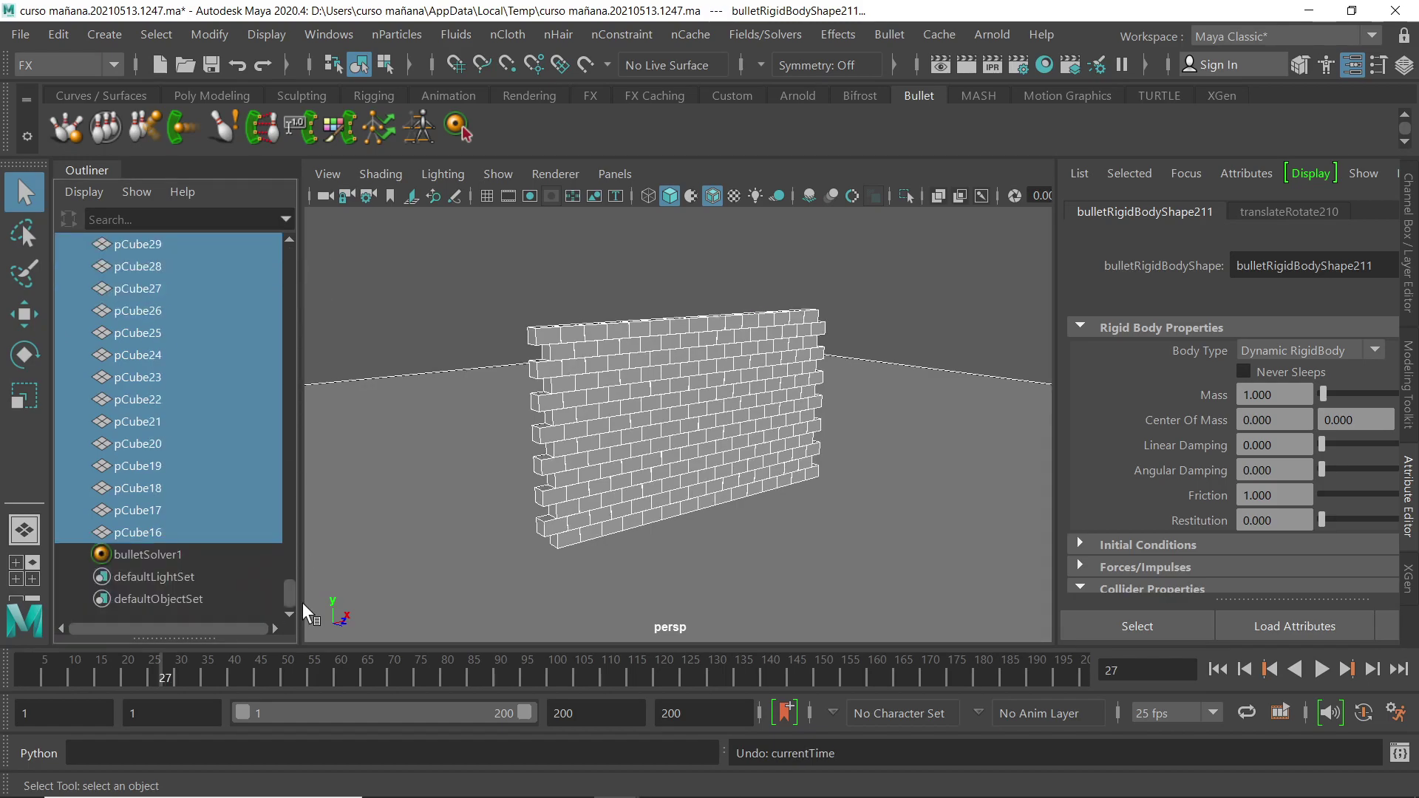
key("ctrl+z")
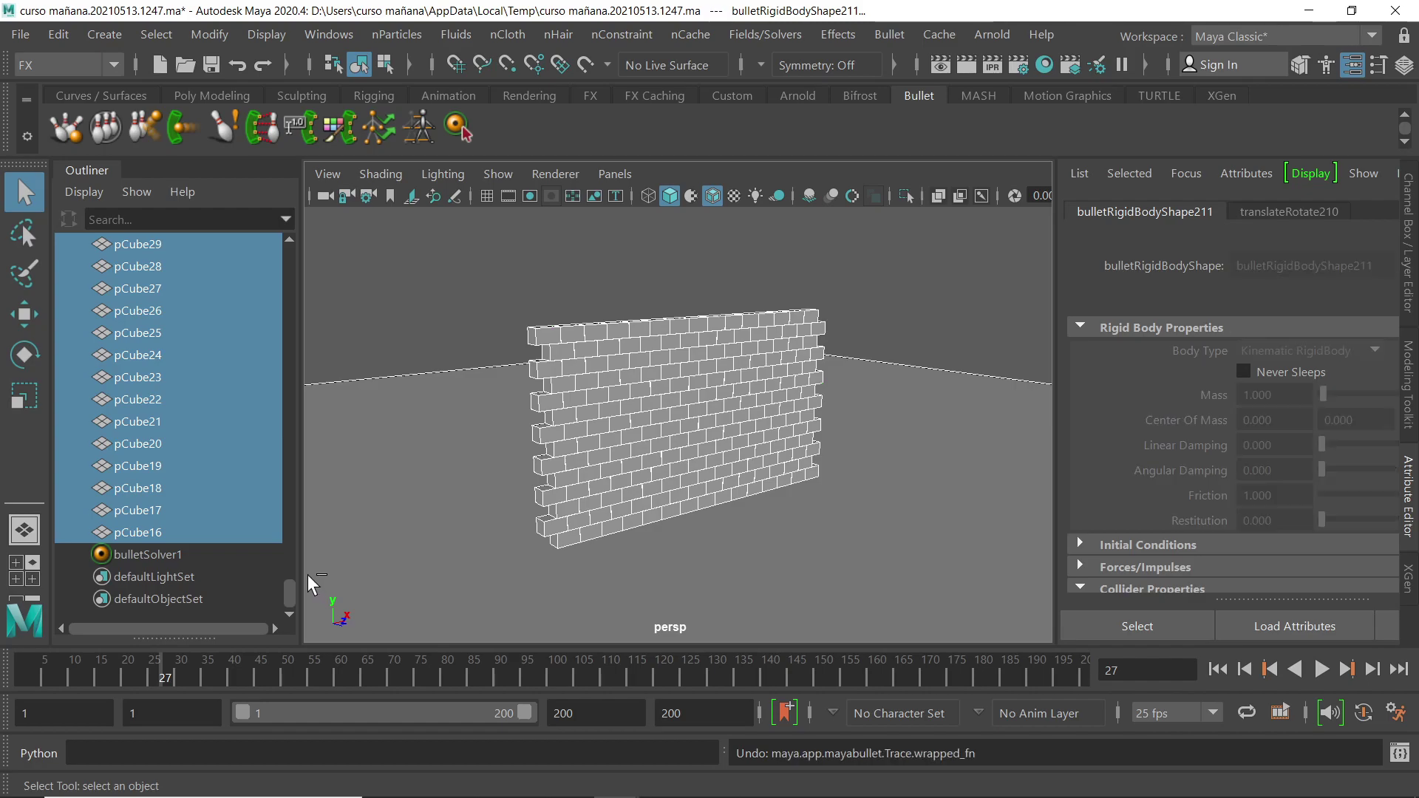
left_click_drag(291, 592, 285, 252)
- Clear the selection and return the timeline to frame 1
left_click(597, 253)
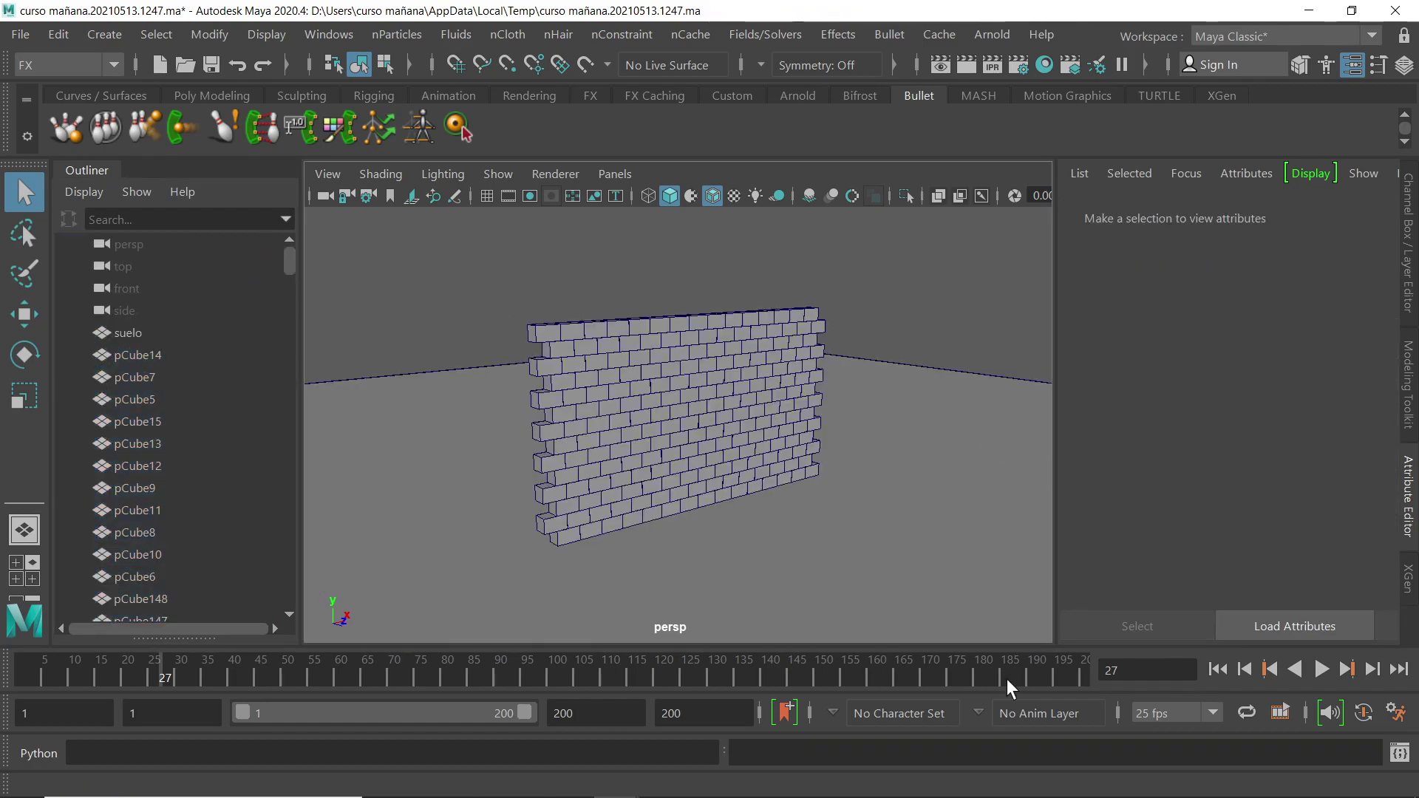
left_click(136, 667)
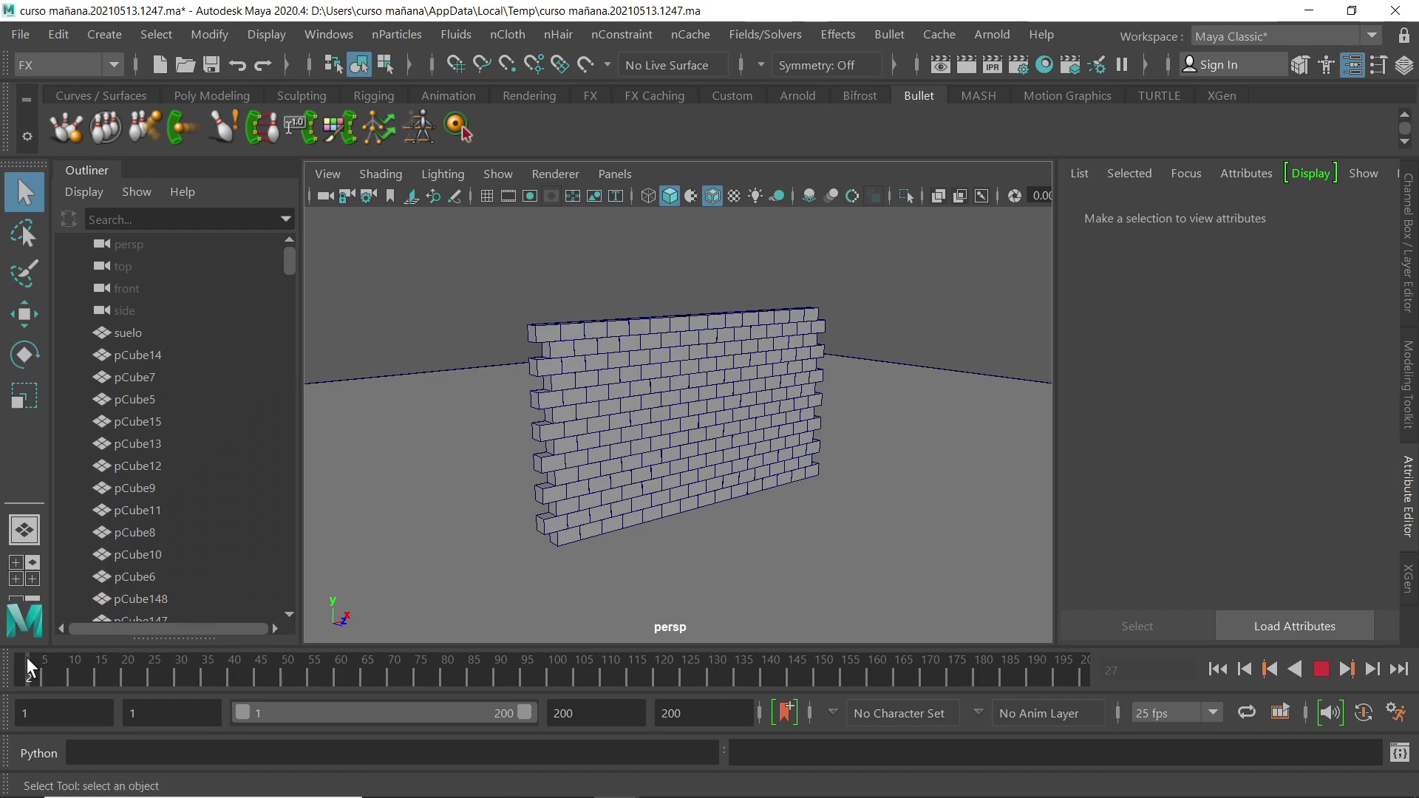
left_click_drag(31, 668, 33, 663)
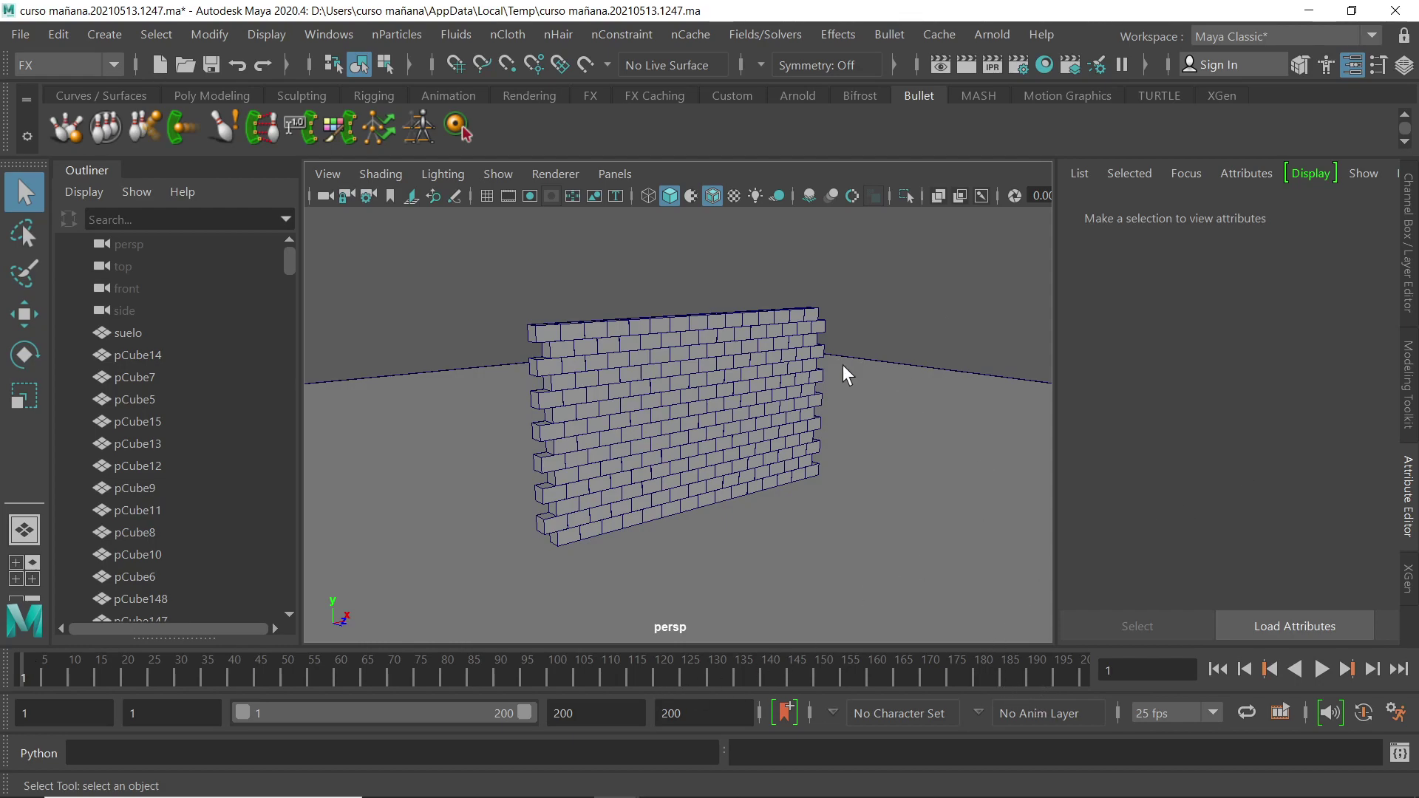
- Examine the joints between the bricks and the wall's contact with suelo, close up and as a whole, in the front view
right_click_drag(714, 369, 776, 403, "alt")
key("space")
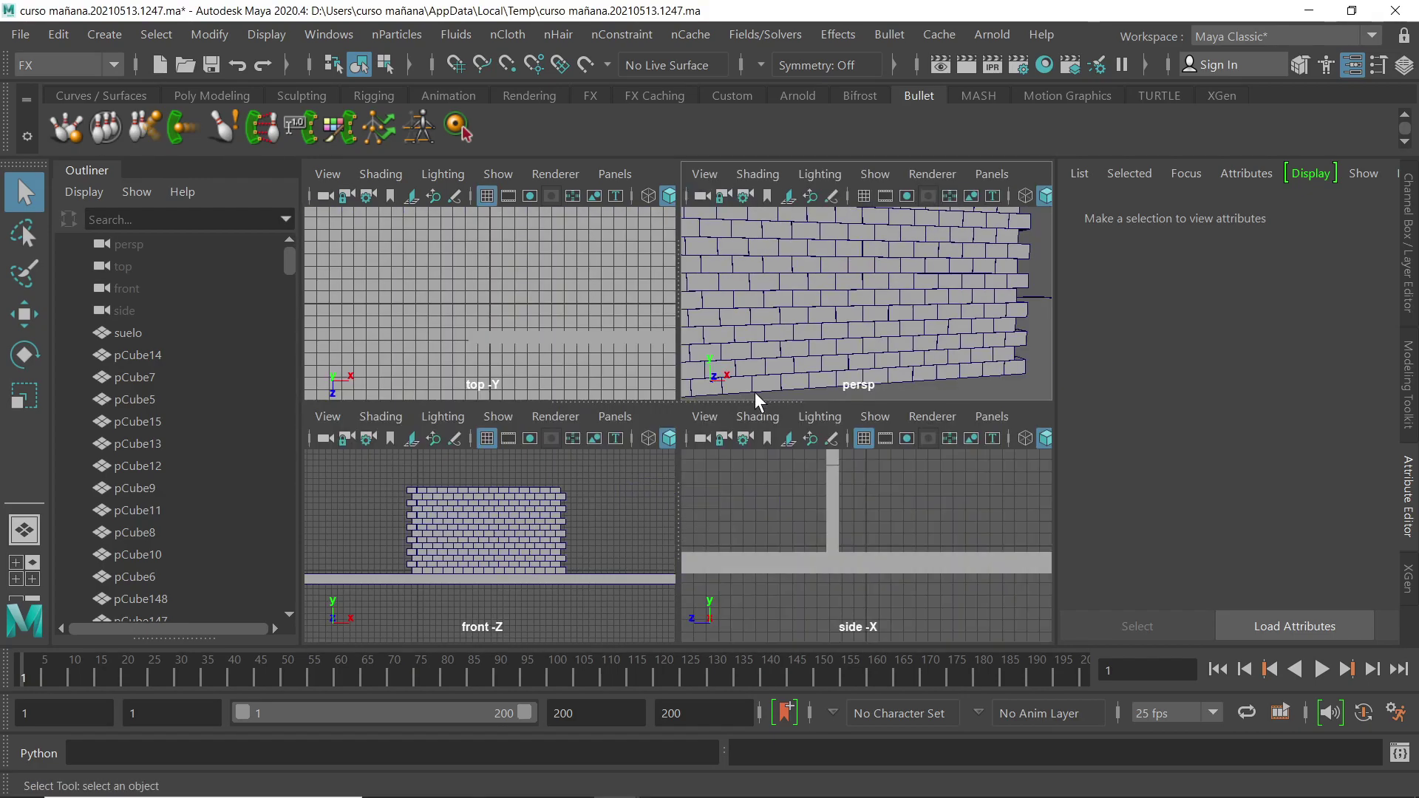
key("space")
right_click_drag(601, 373, 910, 374, "alt")
scroll(906, 320, "up", 6)
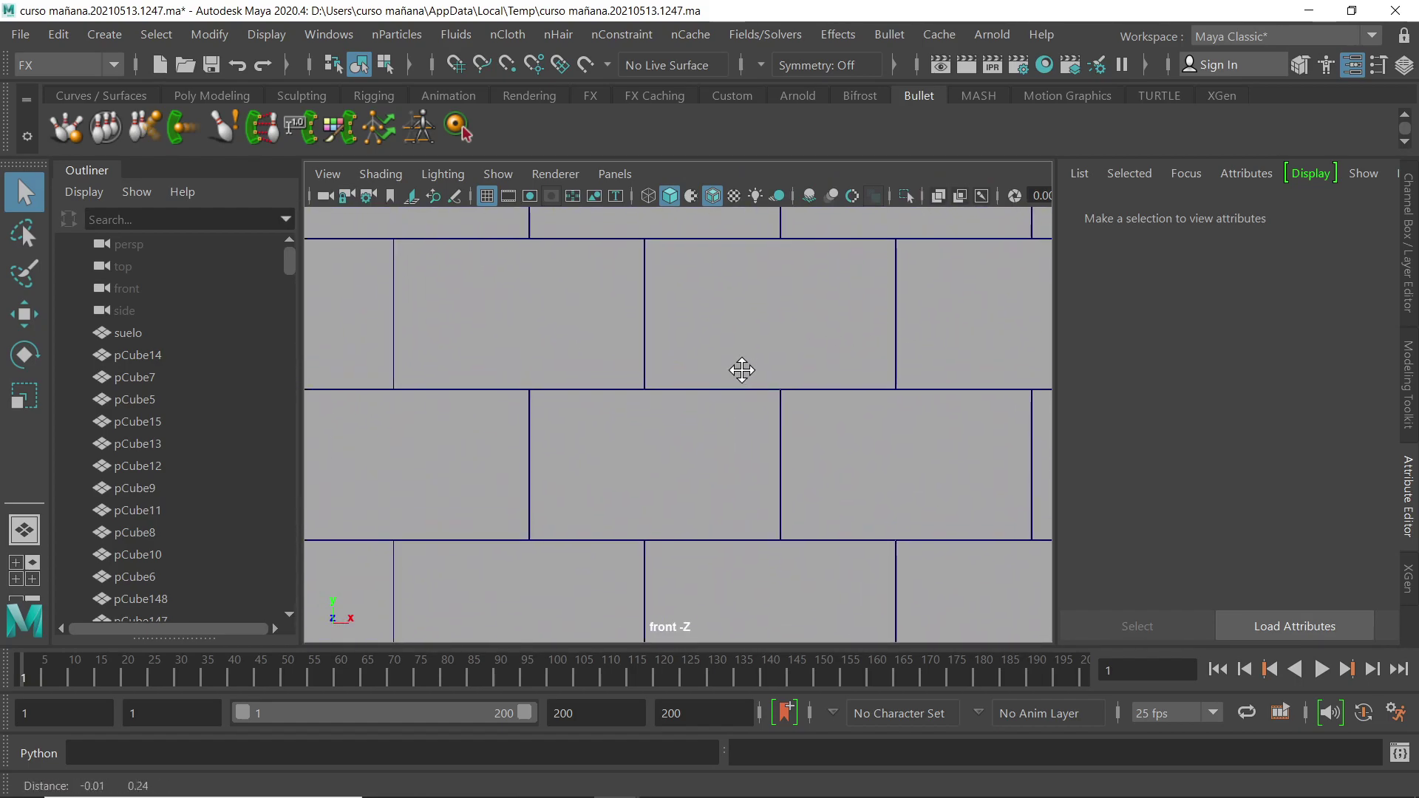
scroll(686, 348, "up", 3)
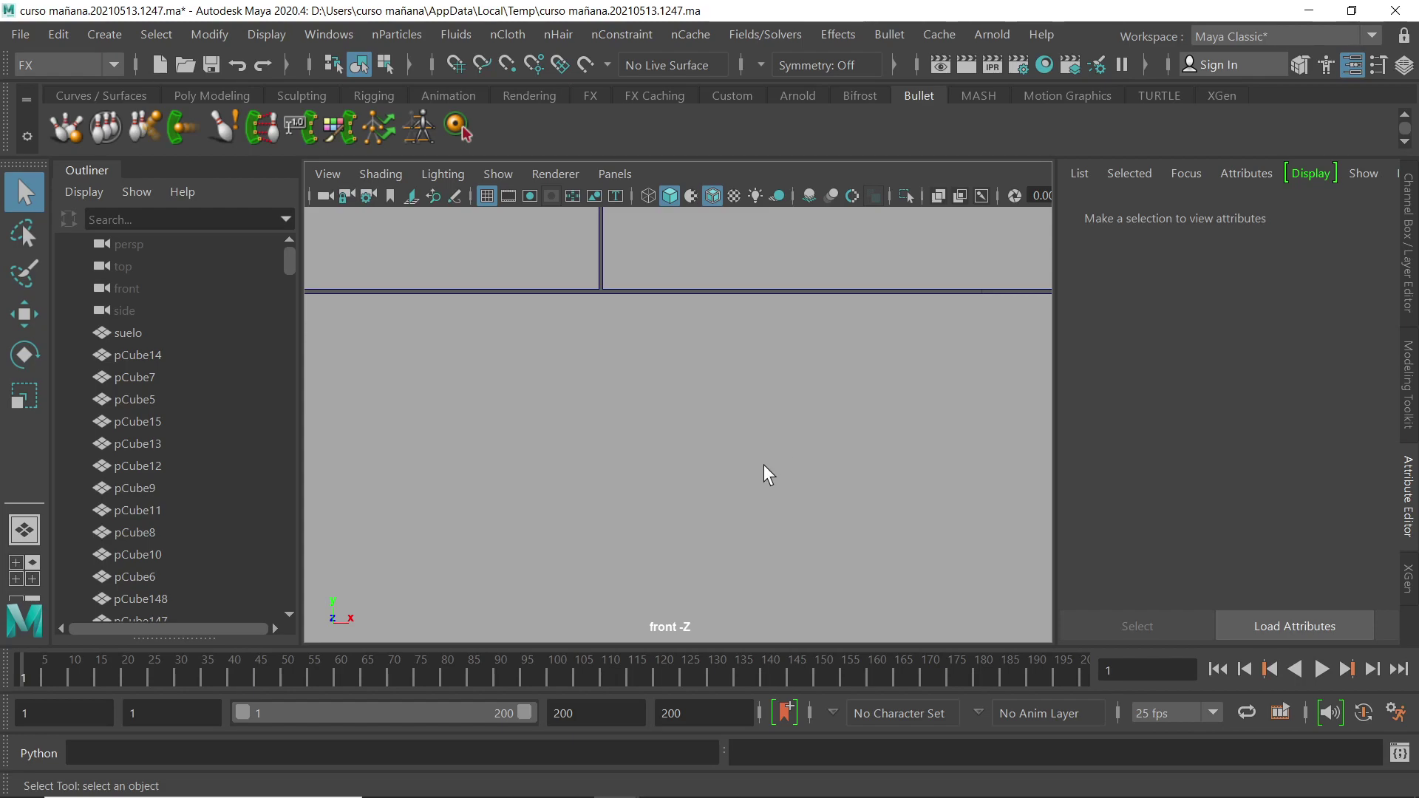
scroll(801, 388, "down", 10)
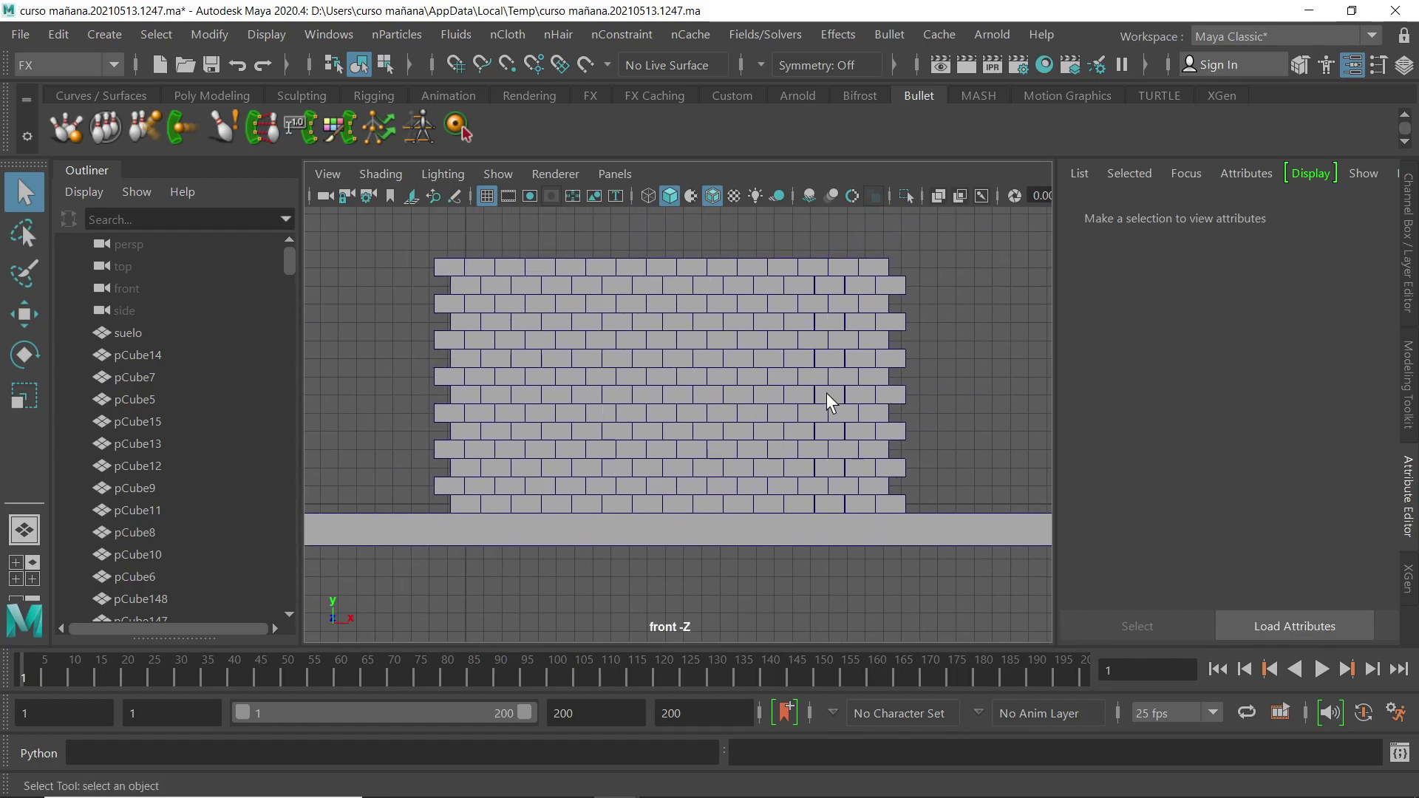
scroll(864, 394, "down", 10)
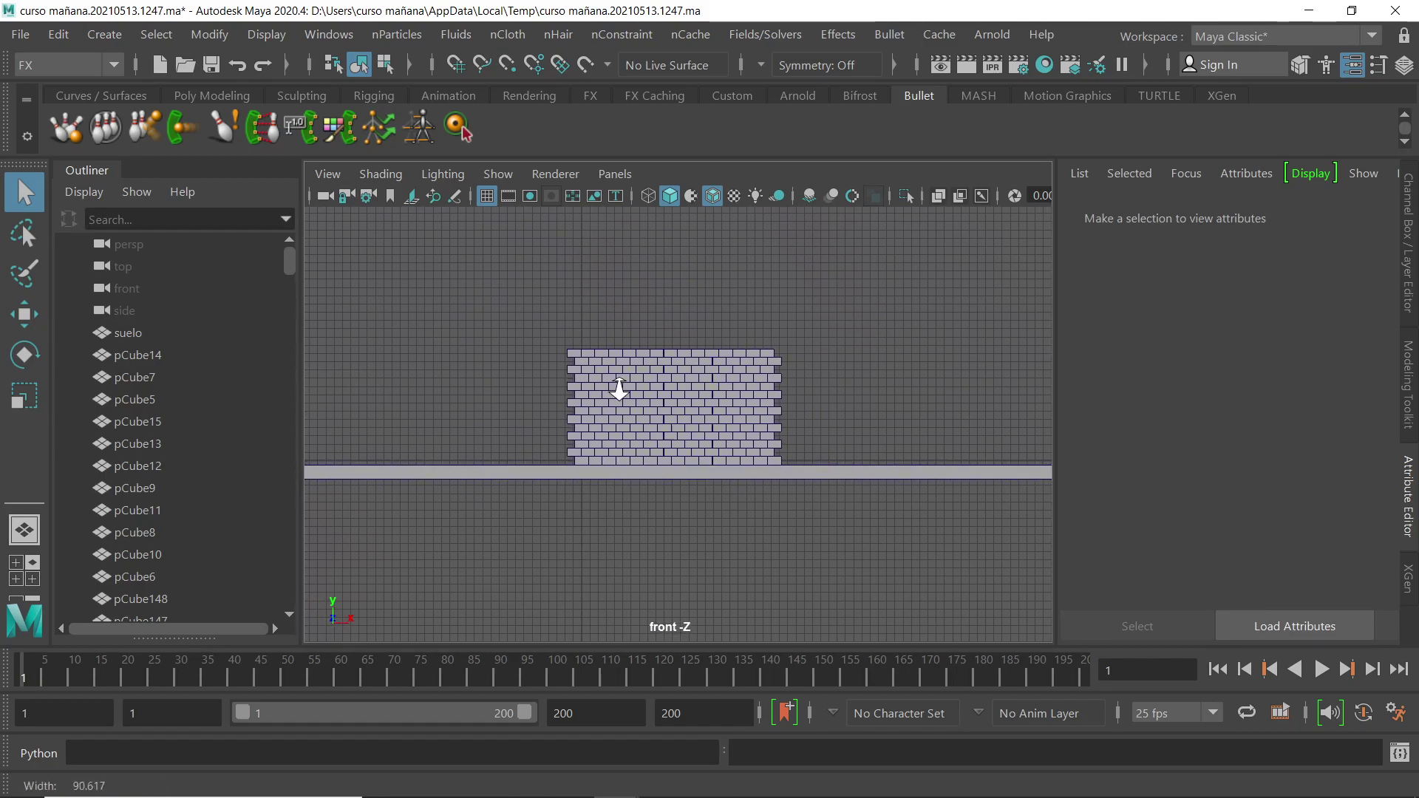
scroll(938, 377, "down", 5)
middle_click_drag(817, 374, 750, 384, "alt")
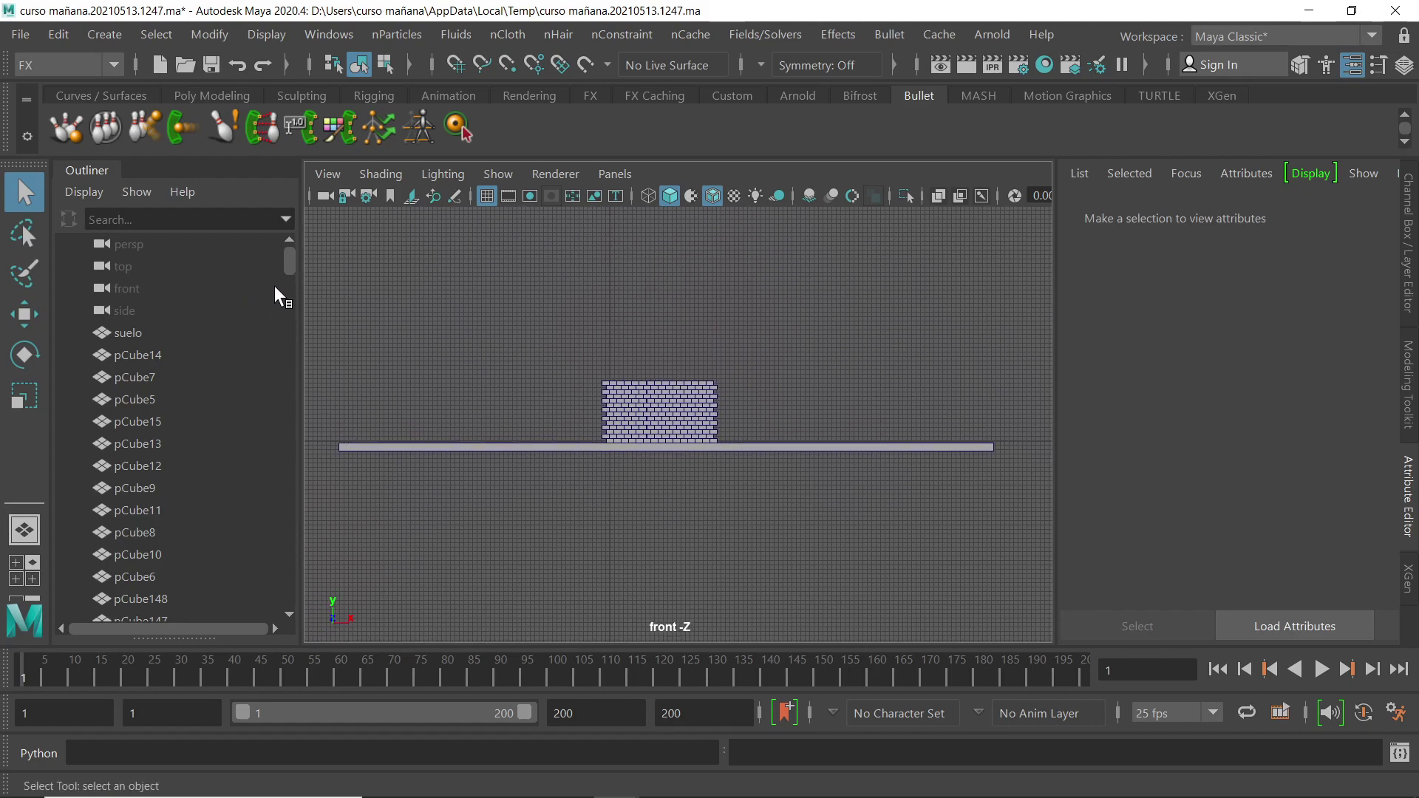
- Create active rigid bodies with the Box collider shape on suelo and all the bricks of the wall
left_click_drag(291, 259, 276, 220)
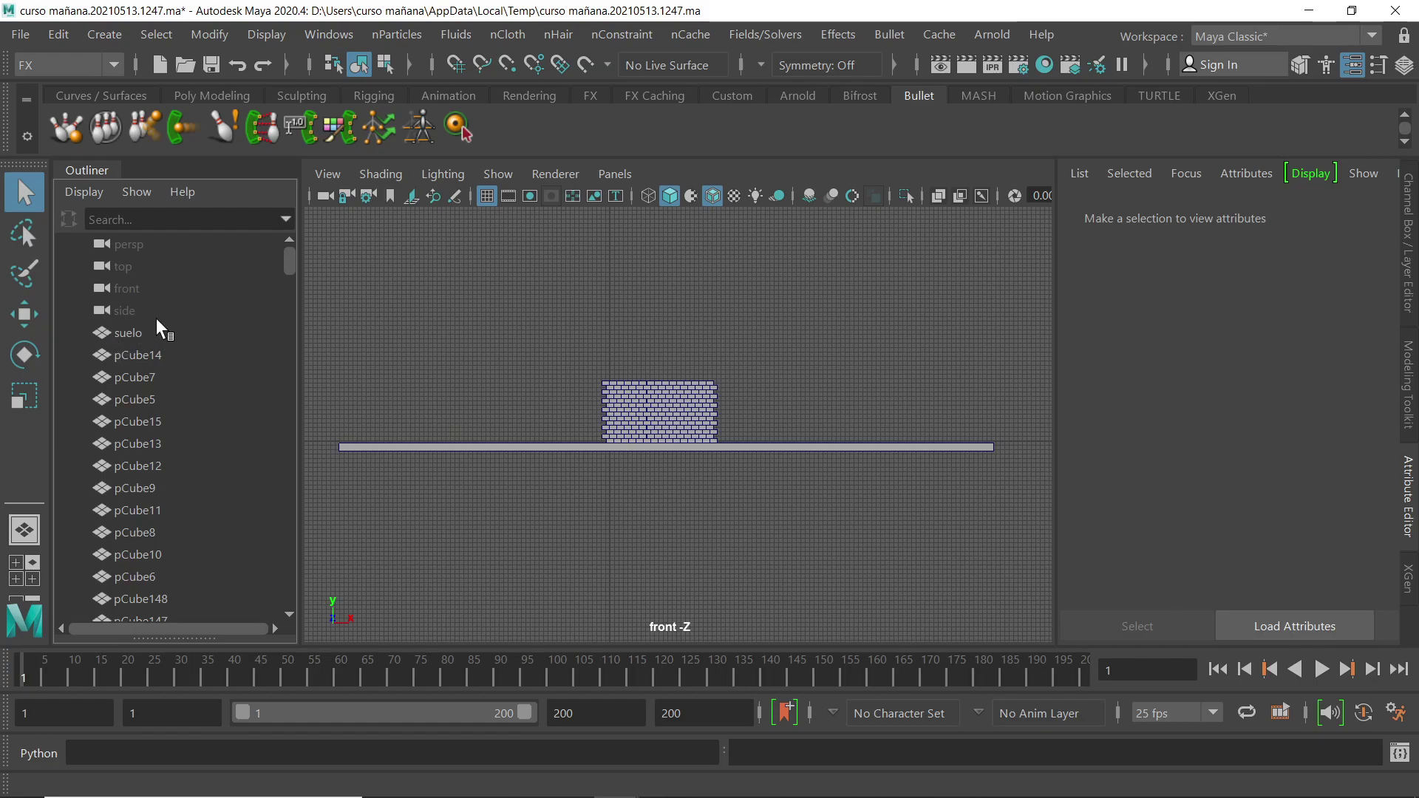
left_click(128, 332)
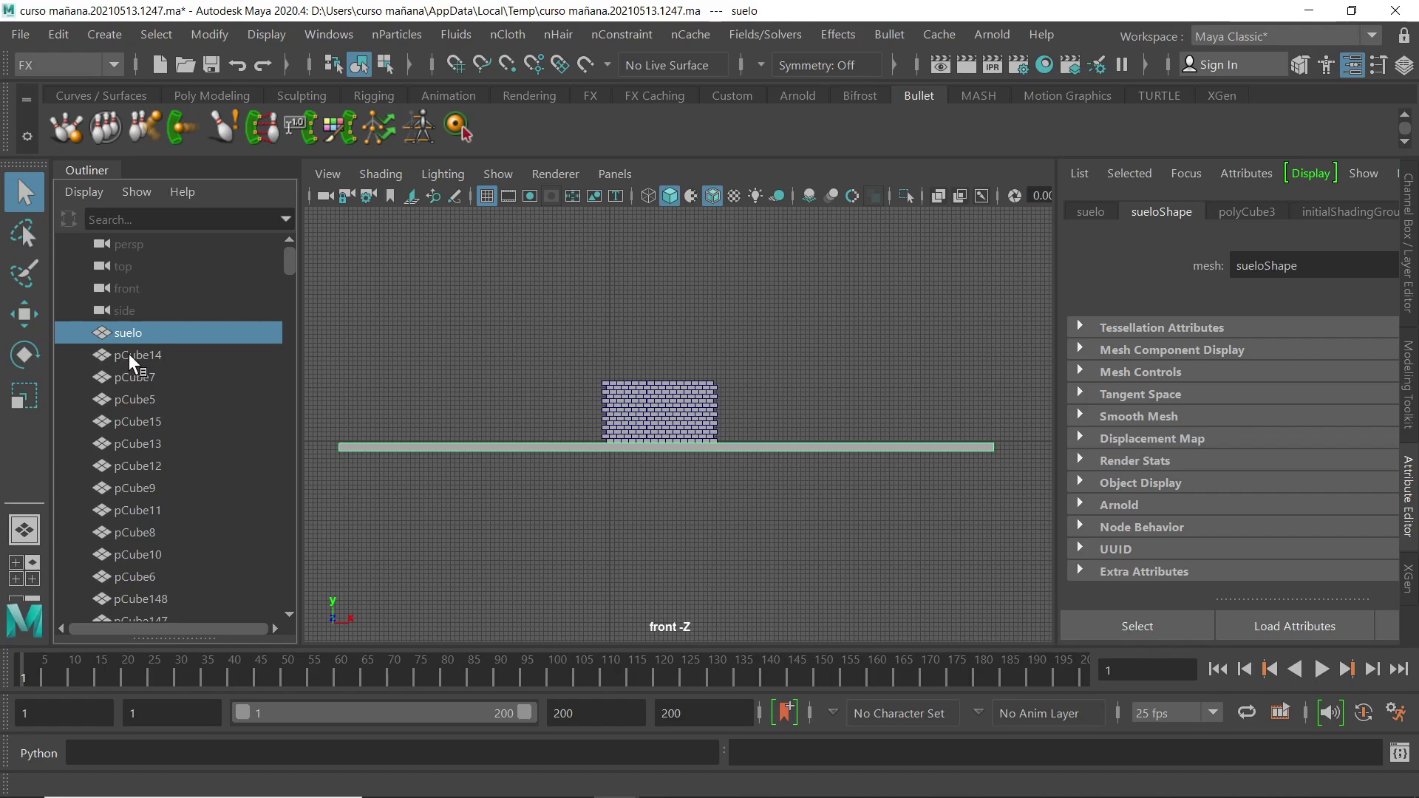
left_click_drag(435, 235, 903, 587)
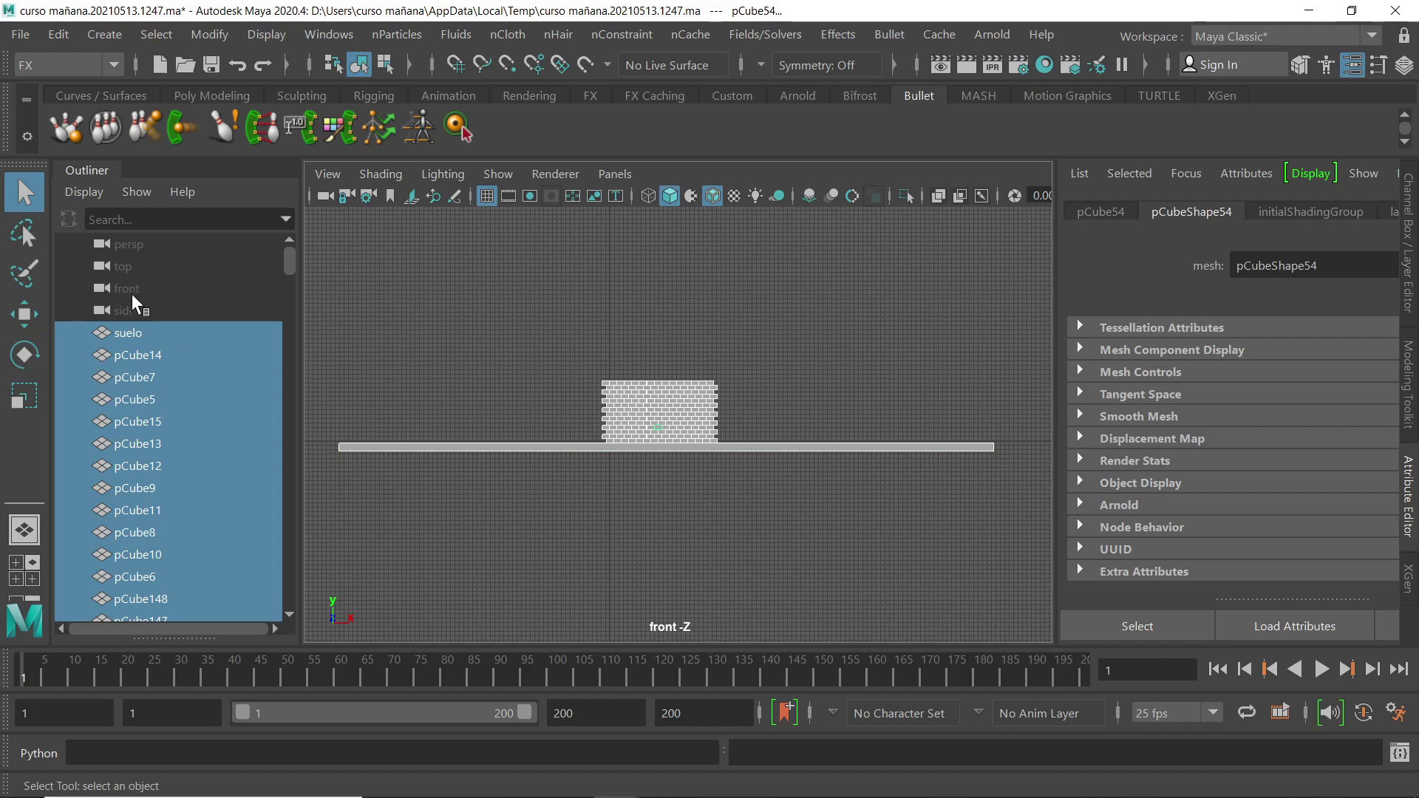
left_click_drag(495, 285, 823, 577)
left_click(891, 34)
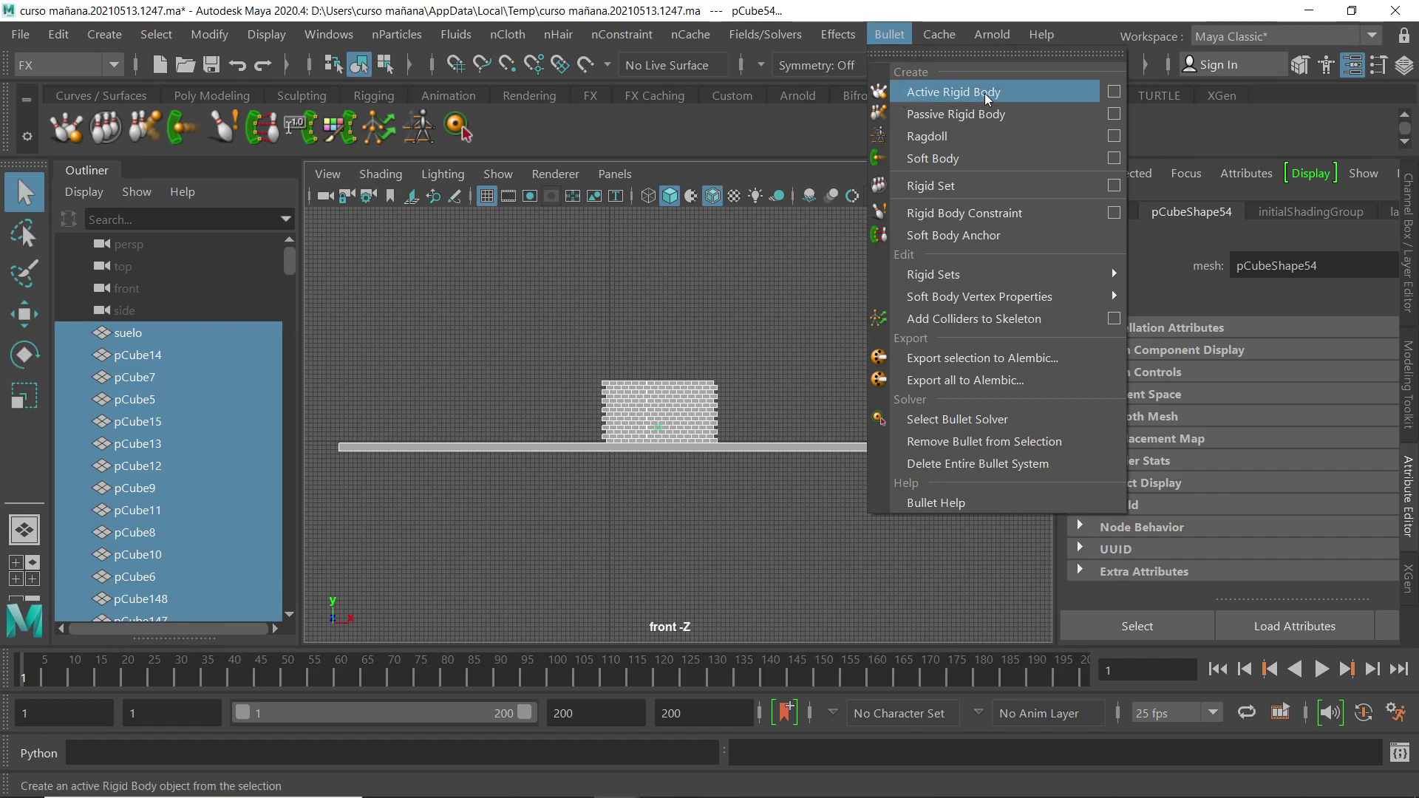
left_click(1111, 91)
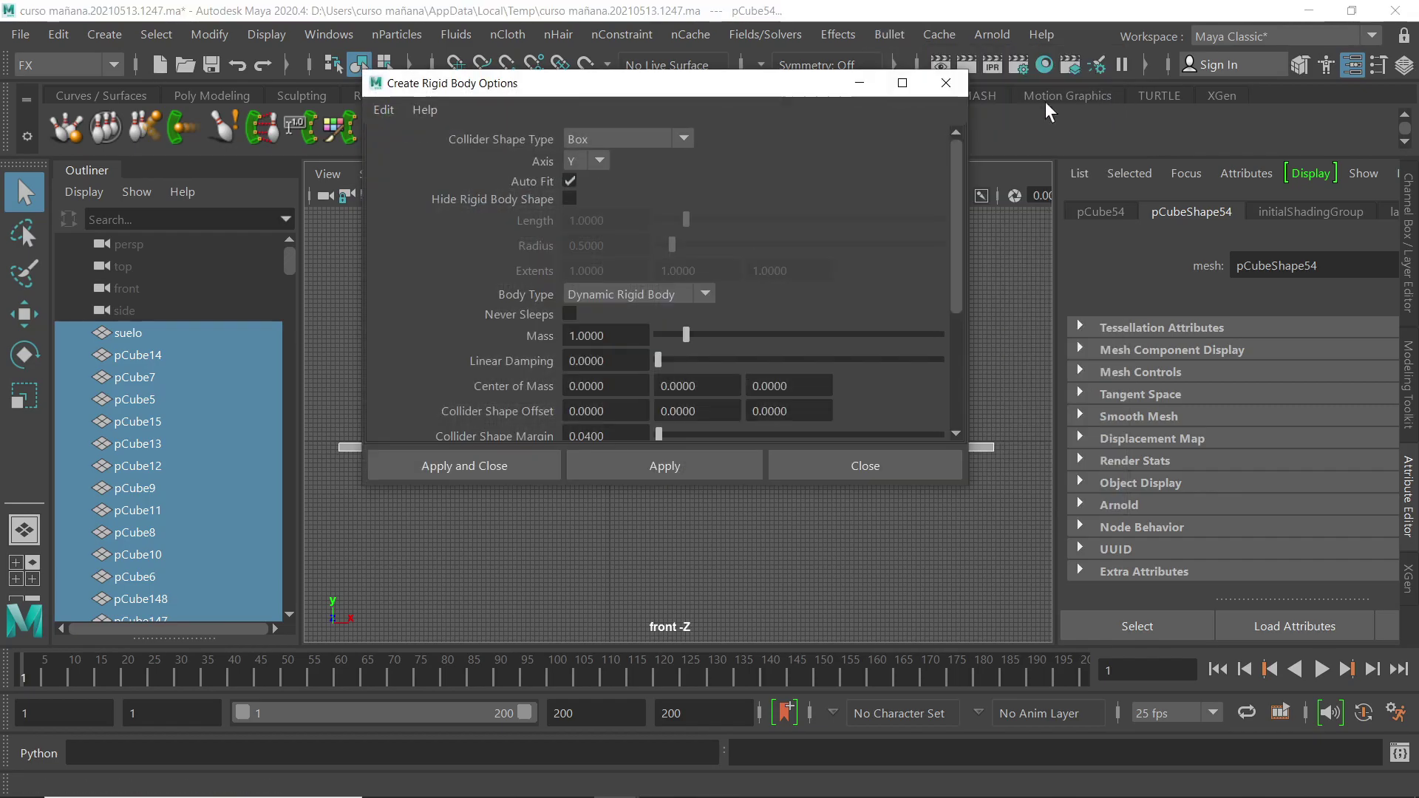
left_click(645, 139)
left_click(659, 153)
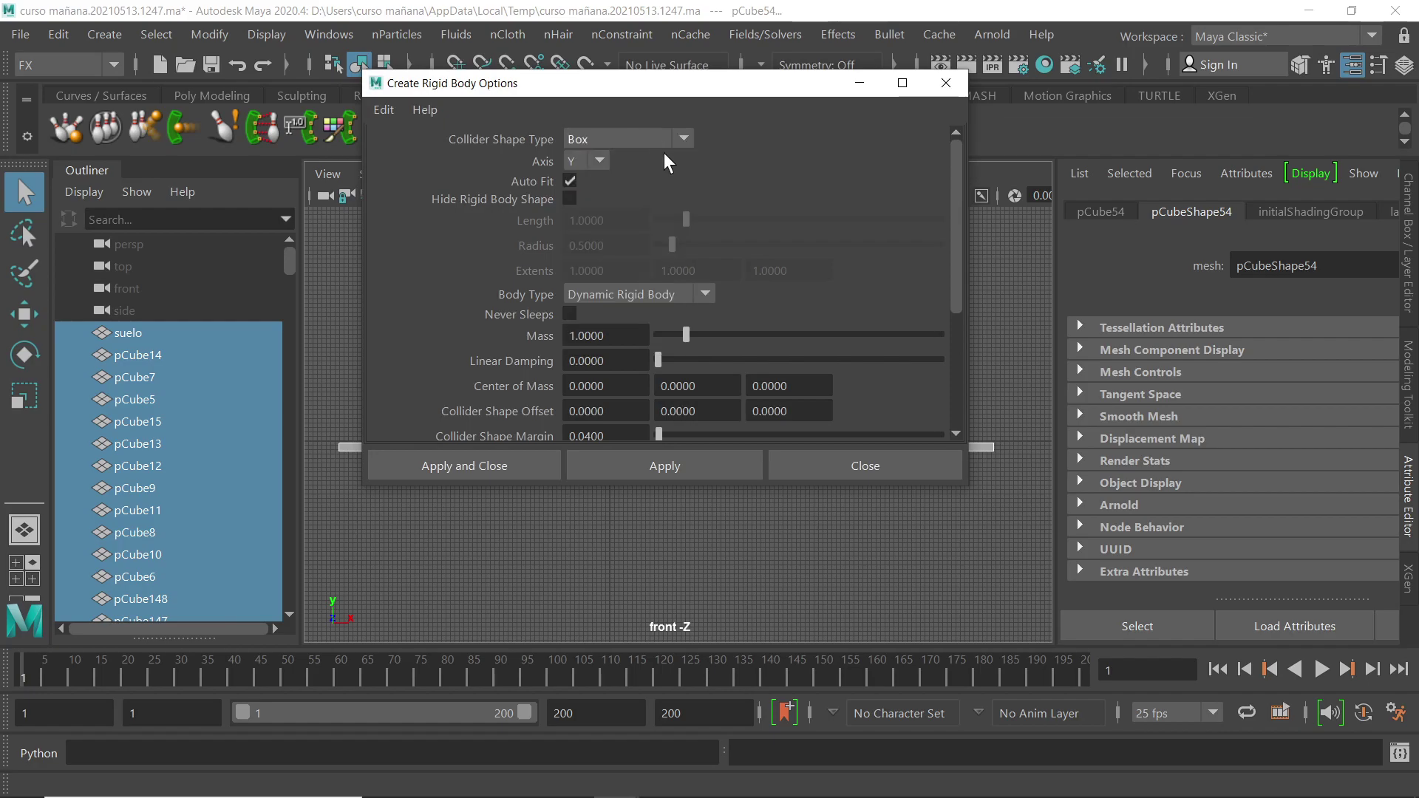
left_click(452, 469)
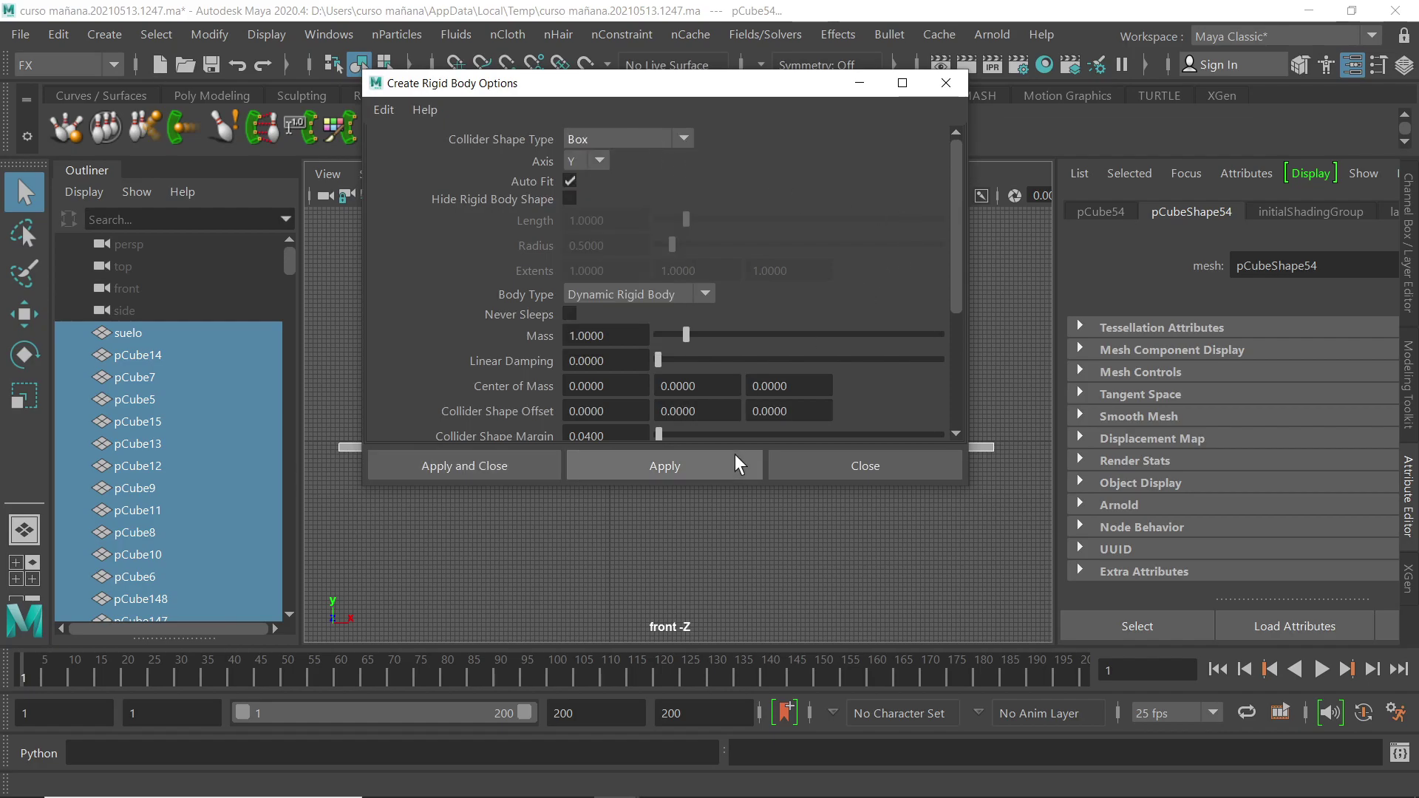
- Play the simulation in the perspective view, stop it, and return the timeline to frame 1
key("space")
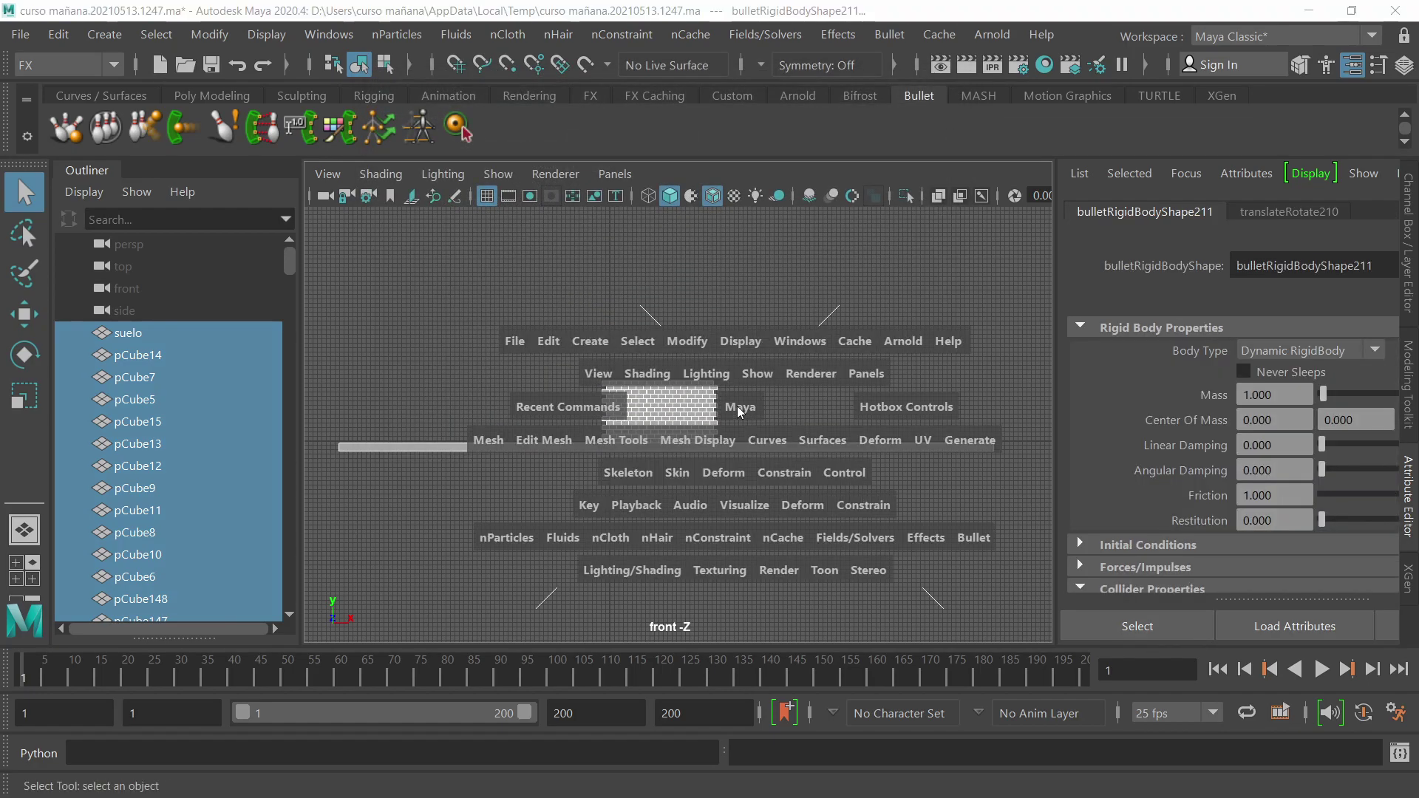
key("space")
left_click_drag(706, 406, 939, 441, "alt")
right_click_drag(939, 442, 716, 421, "alt")
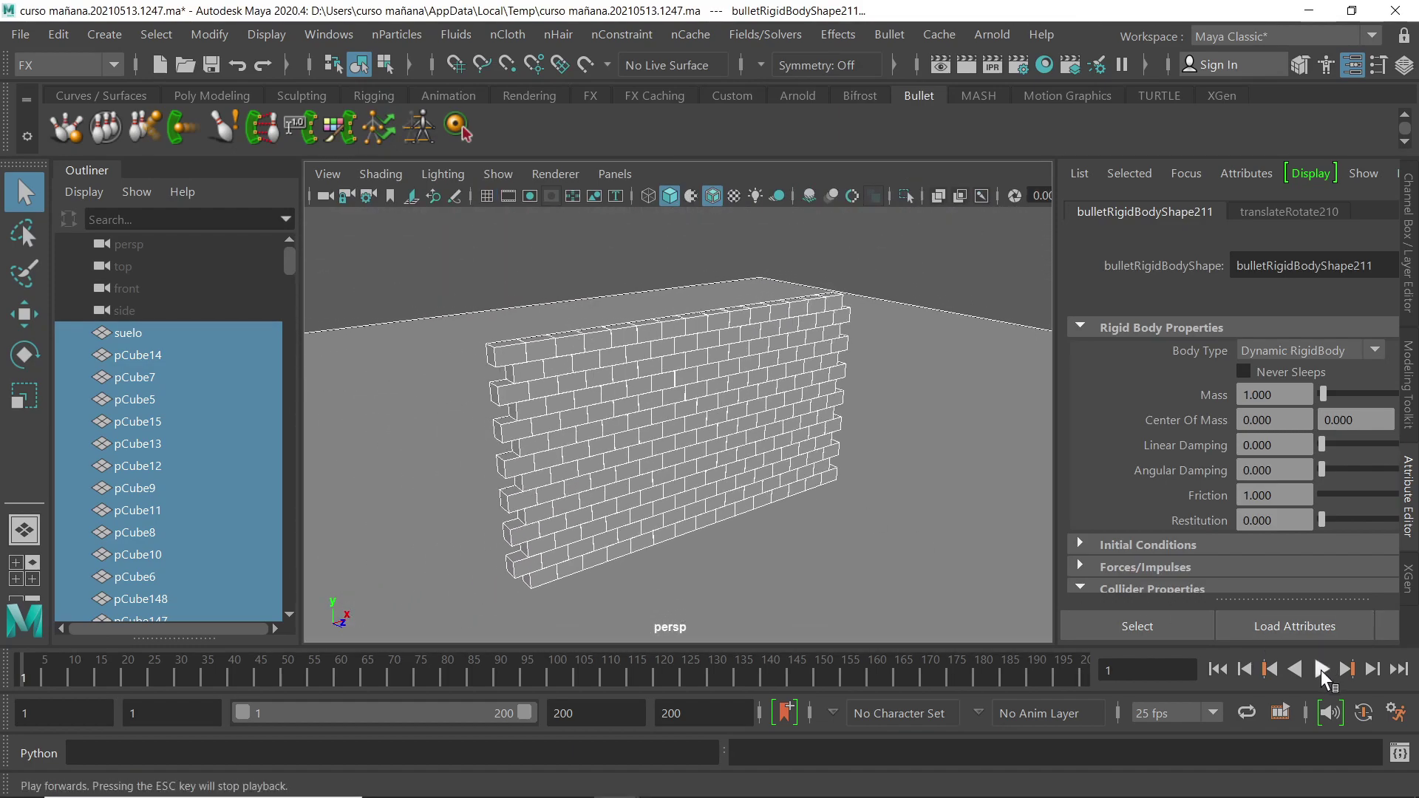
left_click(1321, 670)
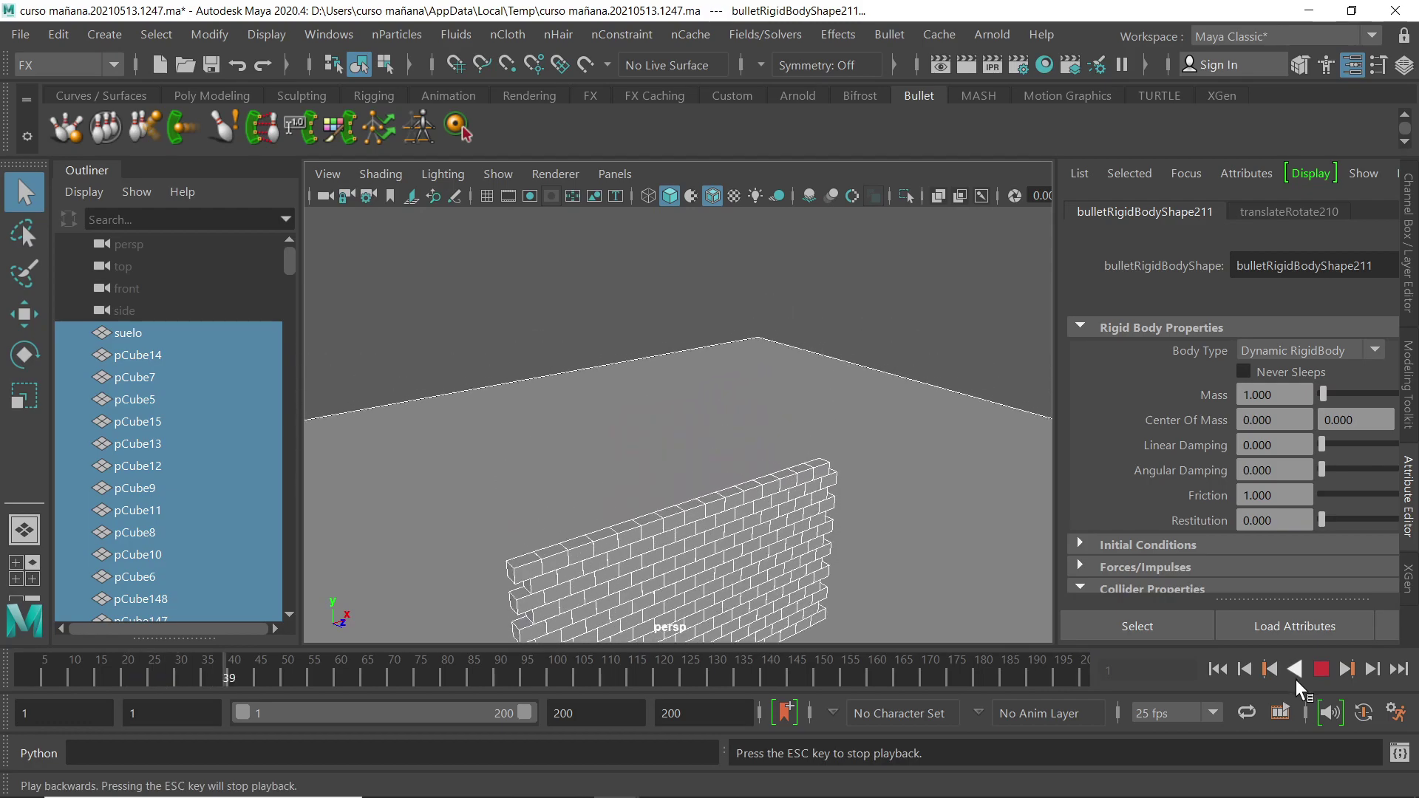
left_click(1321, 670)
left_click(1218, 670)
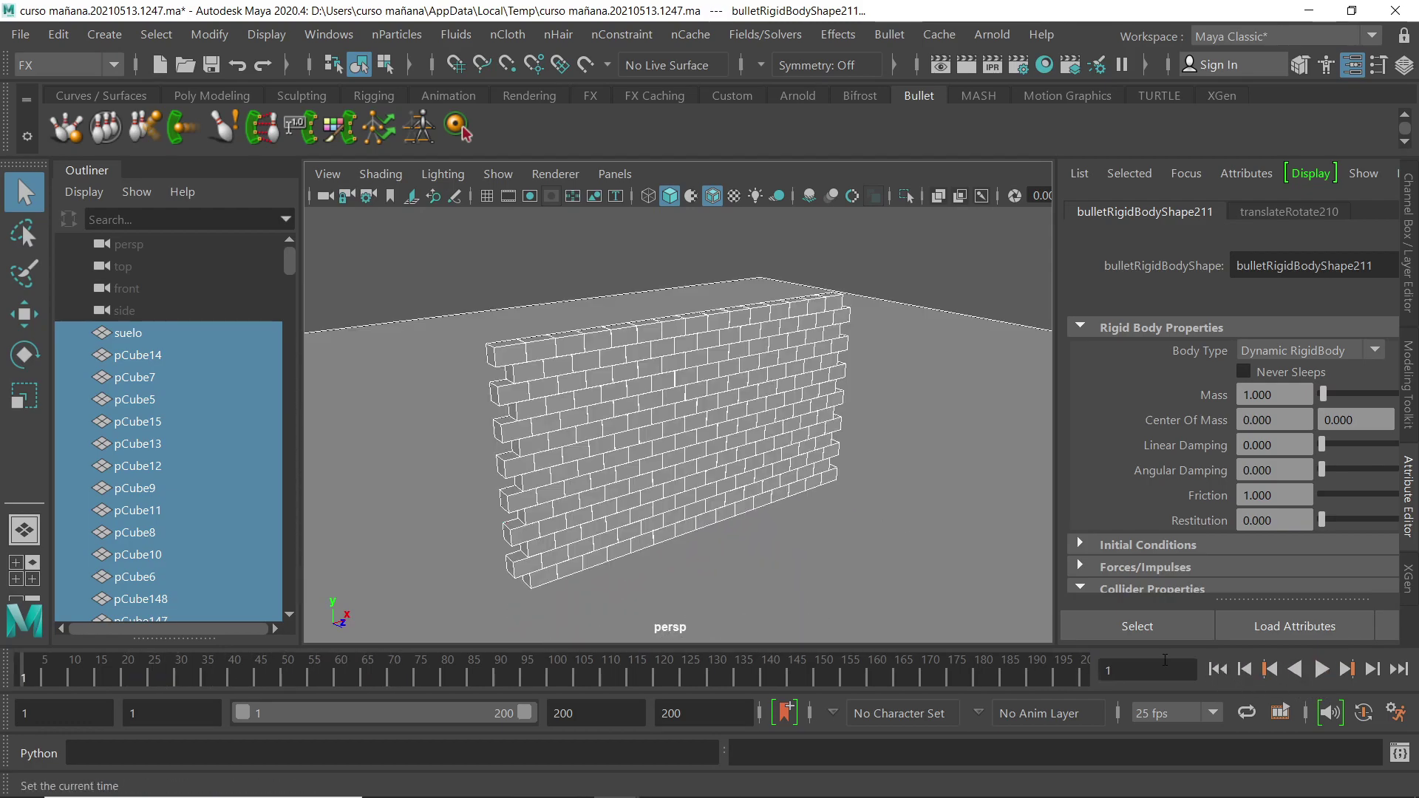
- Create a passive rigid body on suelo with a Box collider and the Static Body type
right_click_drag(863, 474, 740, 460, "alt")
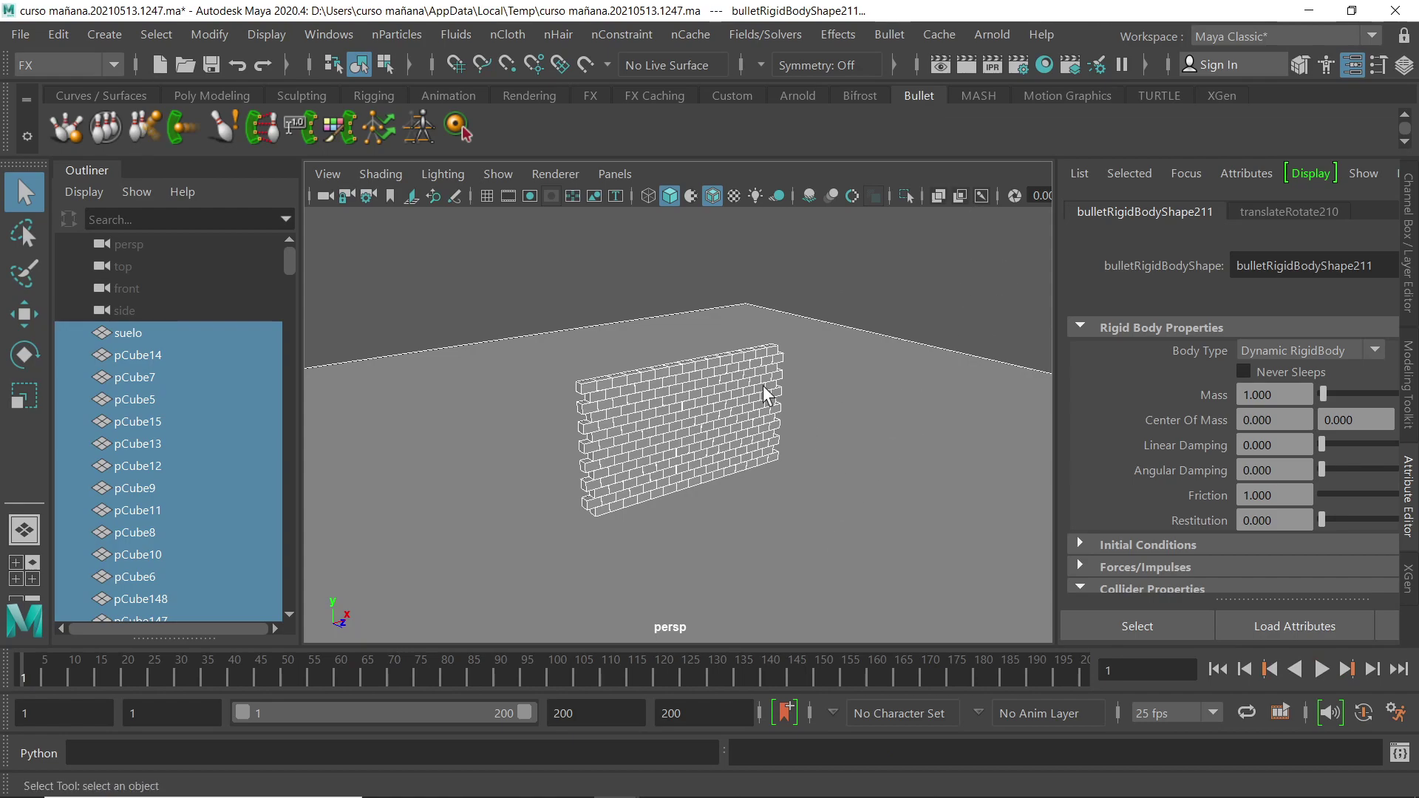
mouse_move(293, 254)
left_mouse_down()
mouse_move(286, 583)
mouse_move(278, 248)
left_mouse_up()
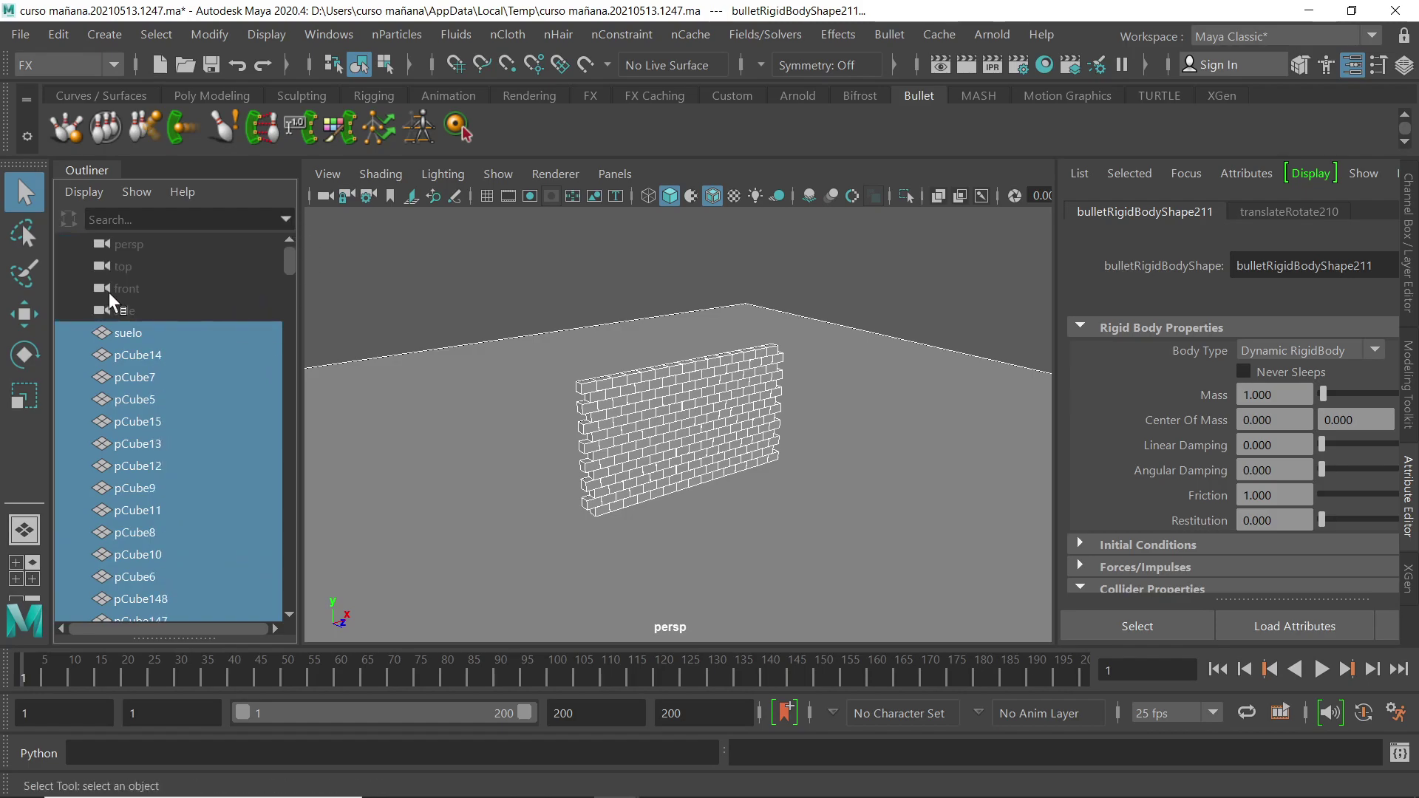
left_click(864, 386)
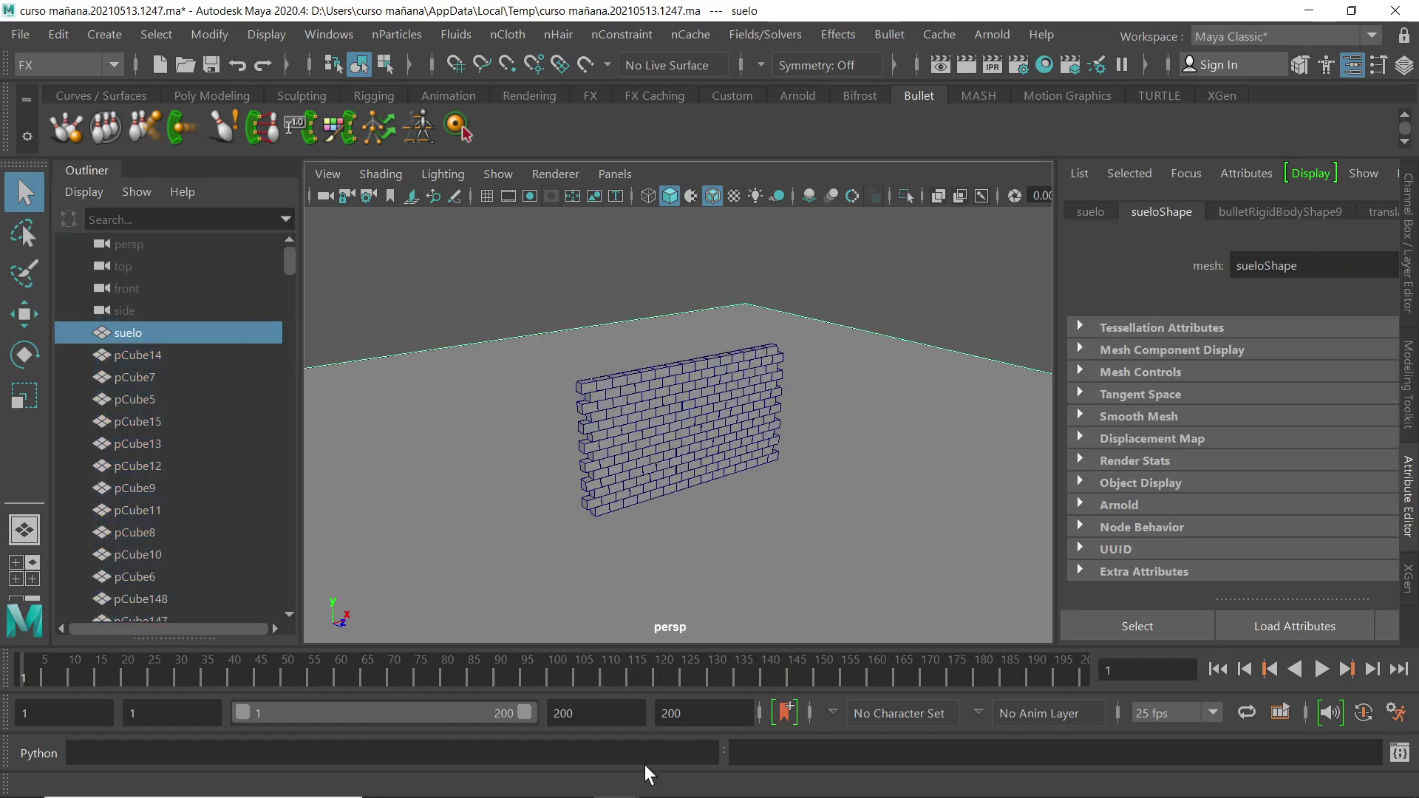
left_click(889, 34)
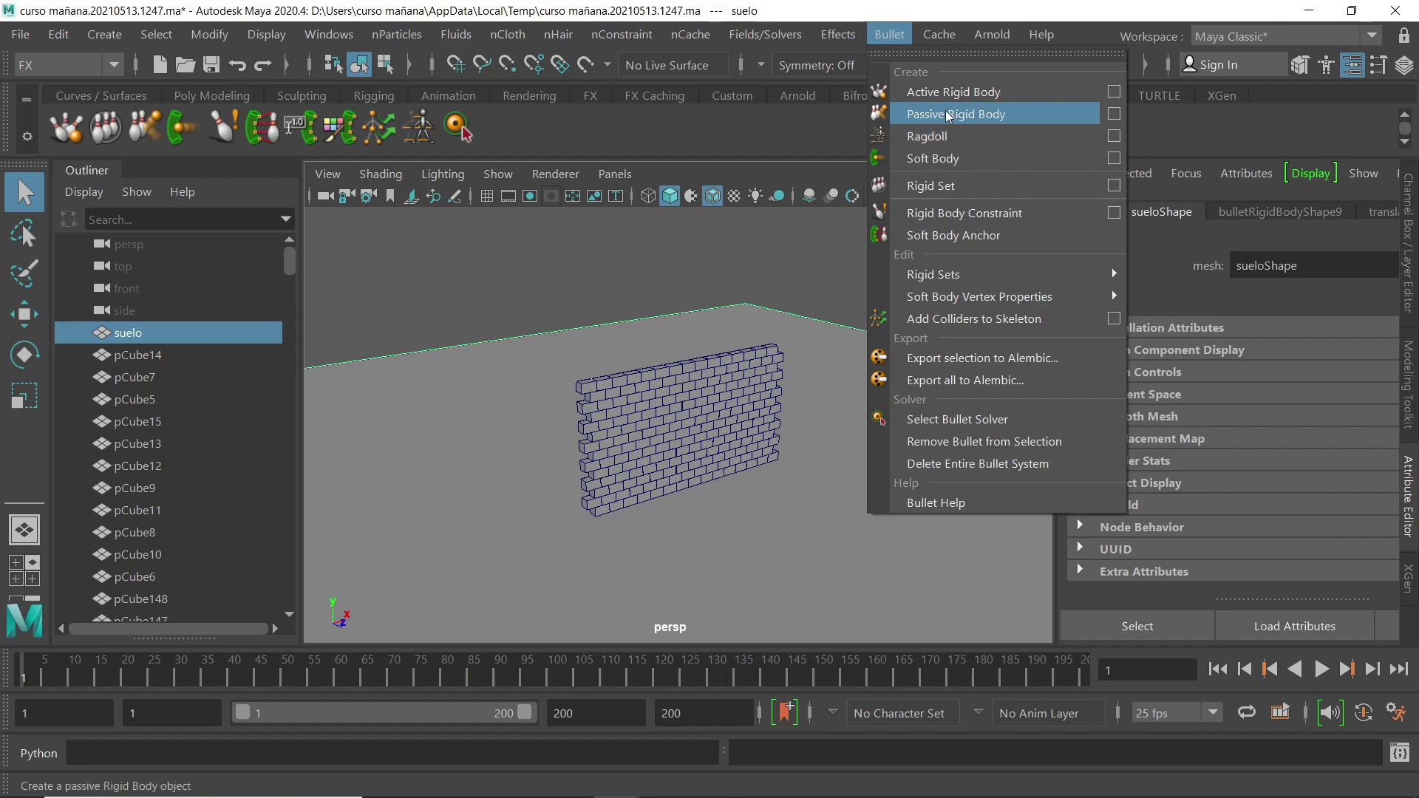
left_click(1115, 115)
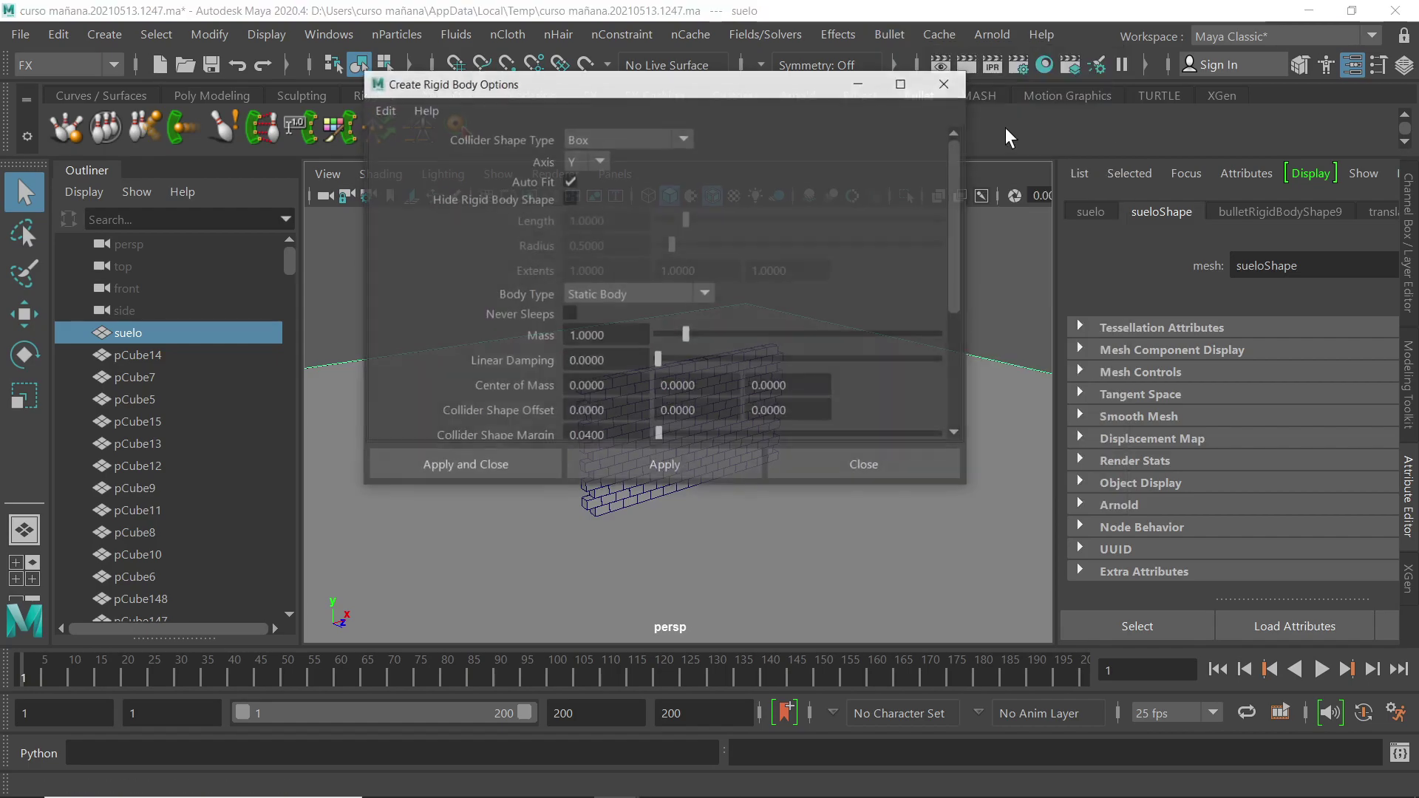
left_click(481, 462)
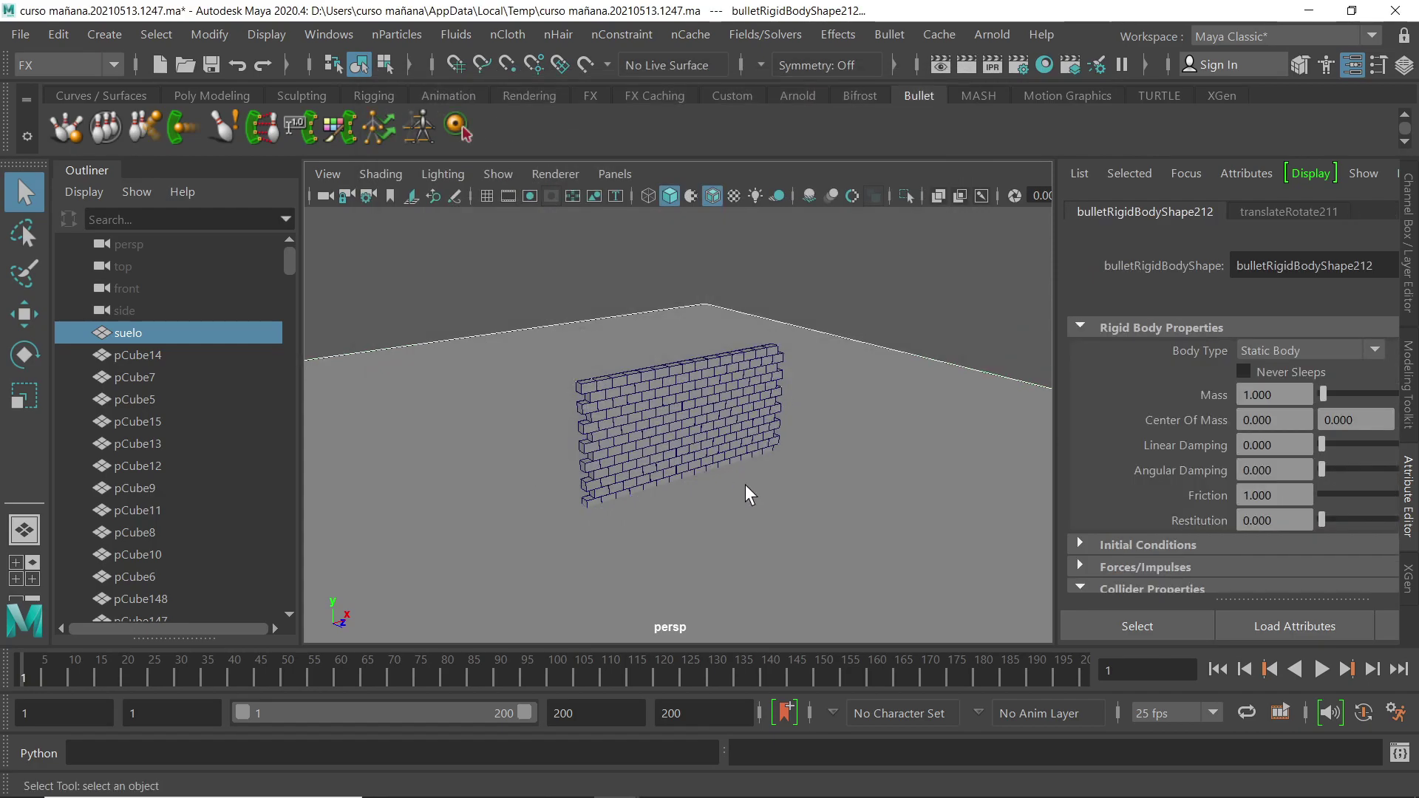
- Play the simulation with the static floor through frame 200, select a brick in the wall's upper row, and return to frame 1
left_click(1321, 670)
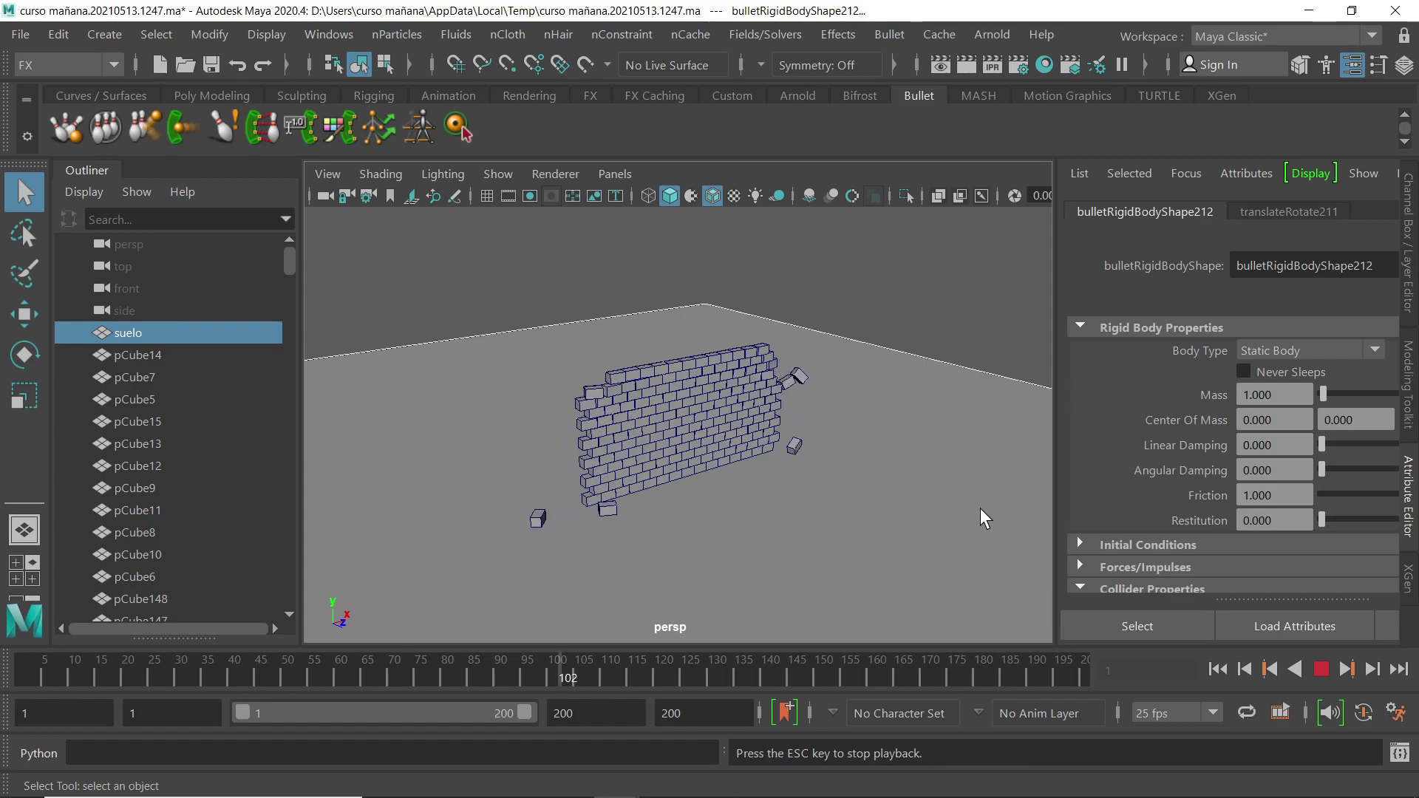
scroll(693, 458, "up", 4)
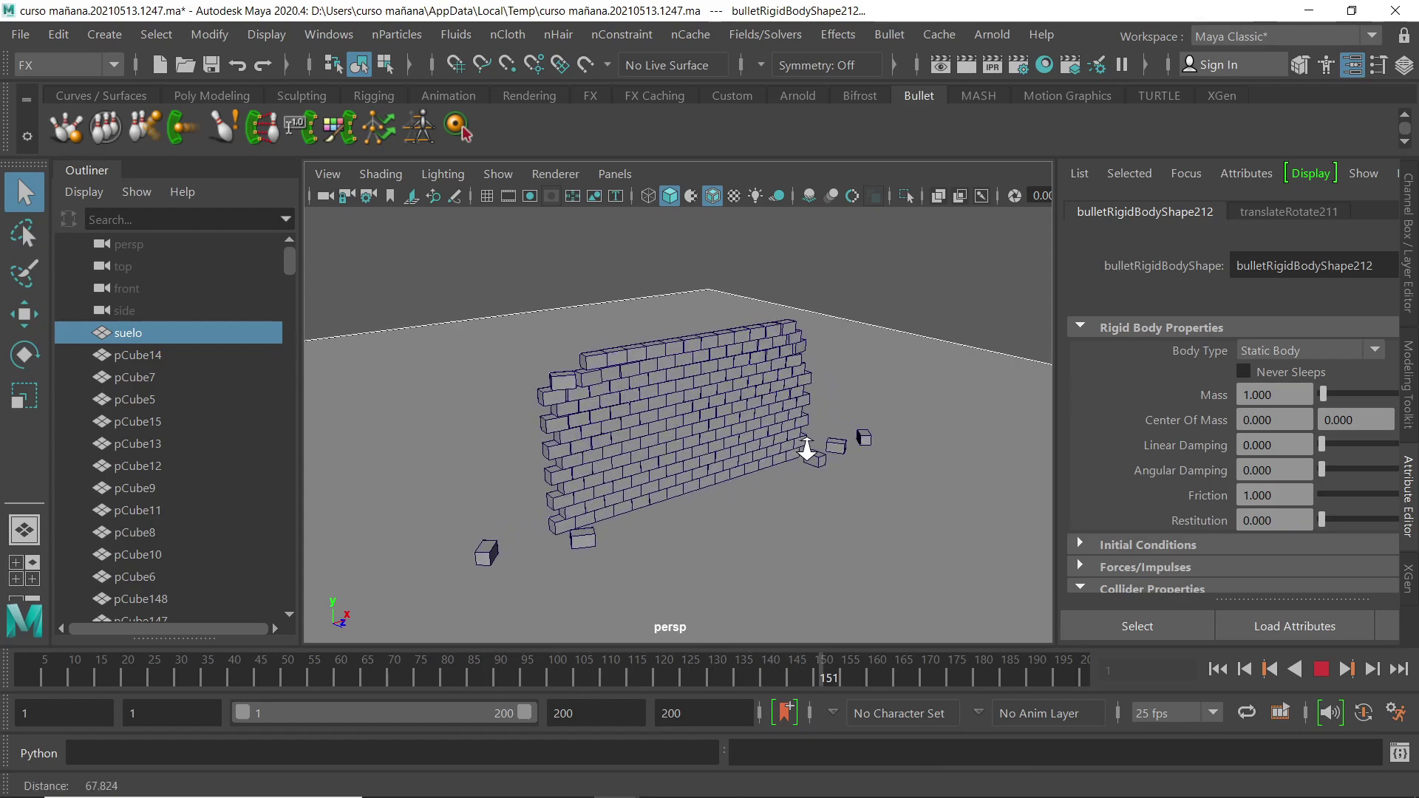
left_click(599, 368)
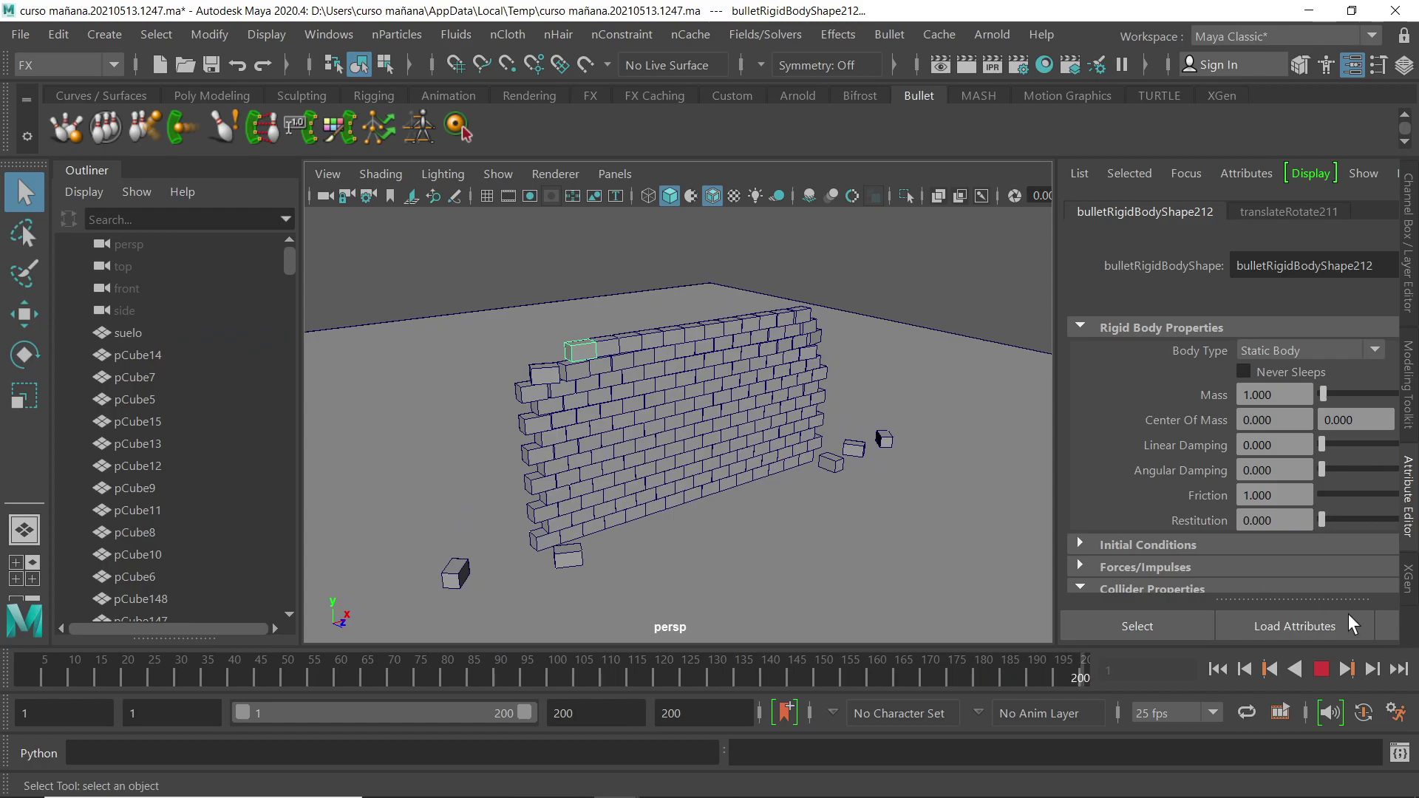
left_click(1322, 670)
left_click(1219, 669)
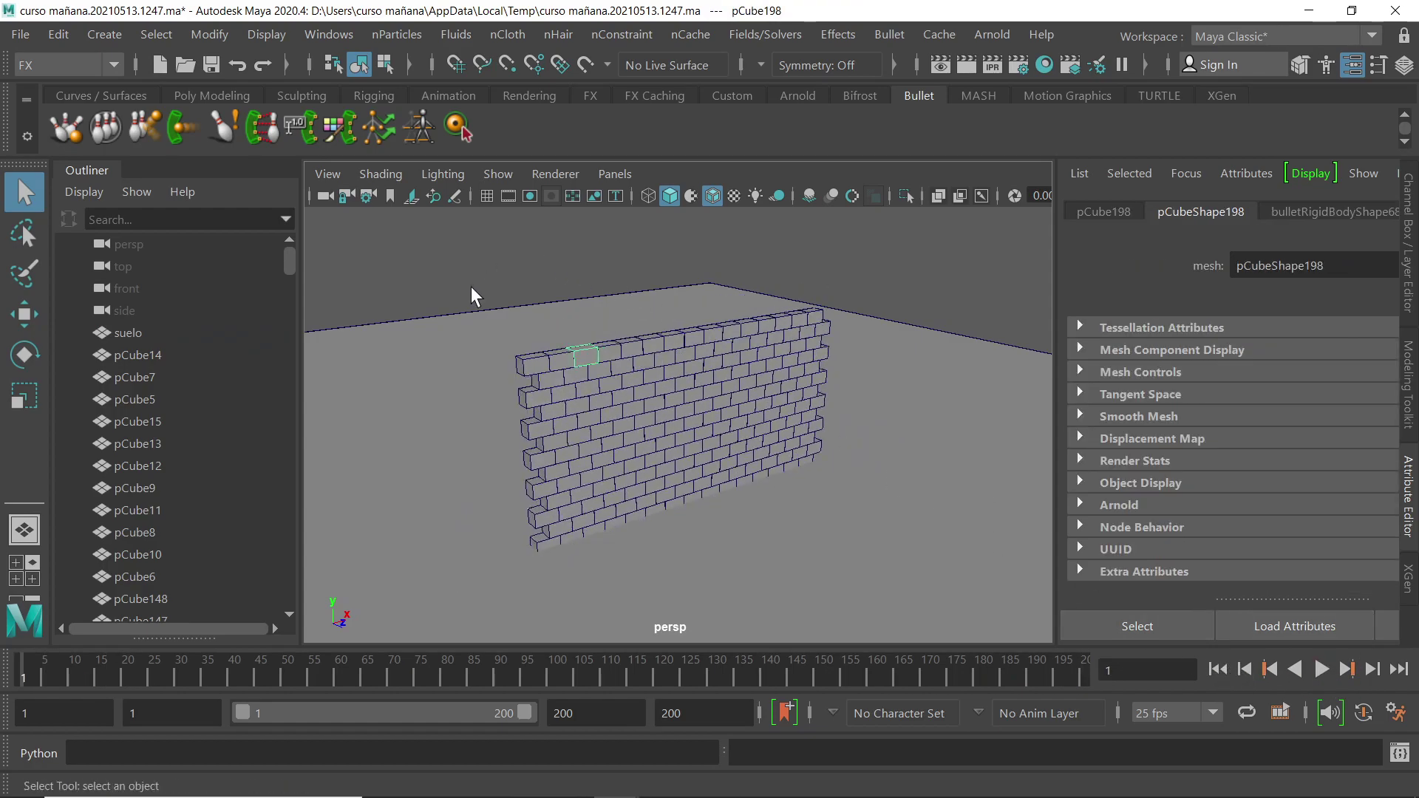
- Show shapes in the Outliner, expand pCube14, pCube7 and pCube5, and inspect the rigid body attributes of pCube7 and pCube5
scroll(292, 267, "down", 3)
scroll(184, 310, "up", 3)
left_click(78, 191)
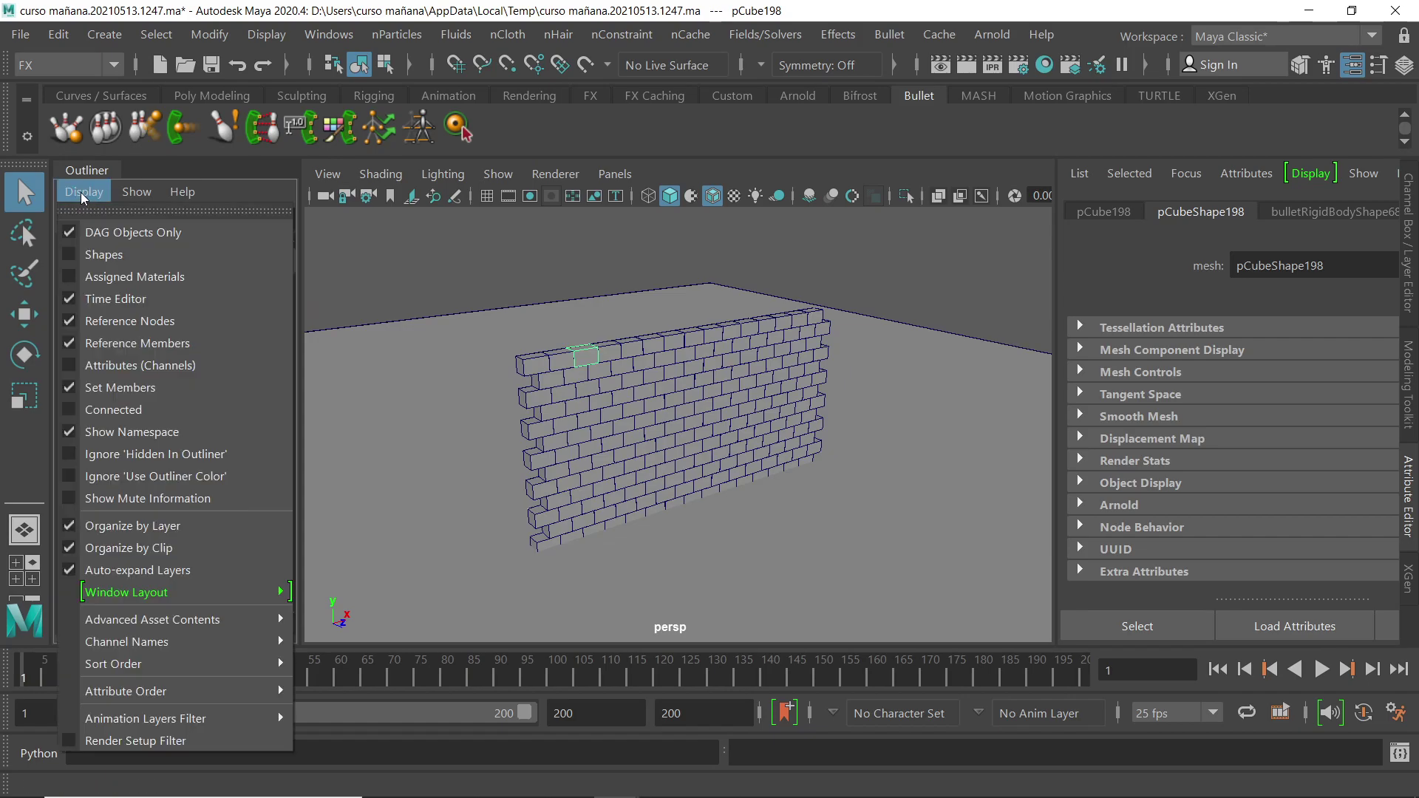
left_click(89, 231)
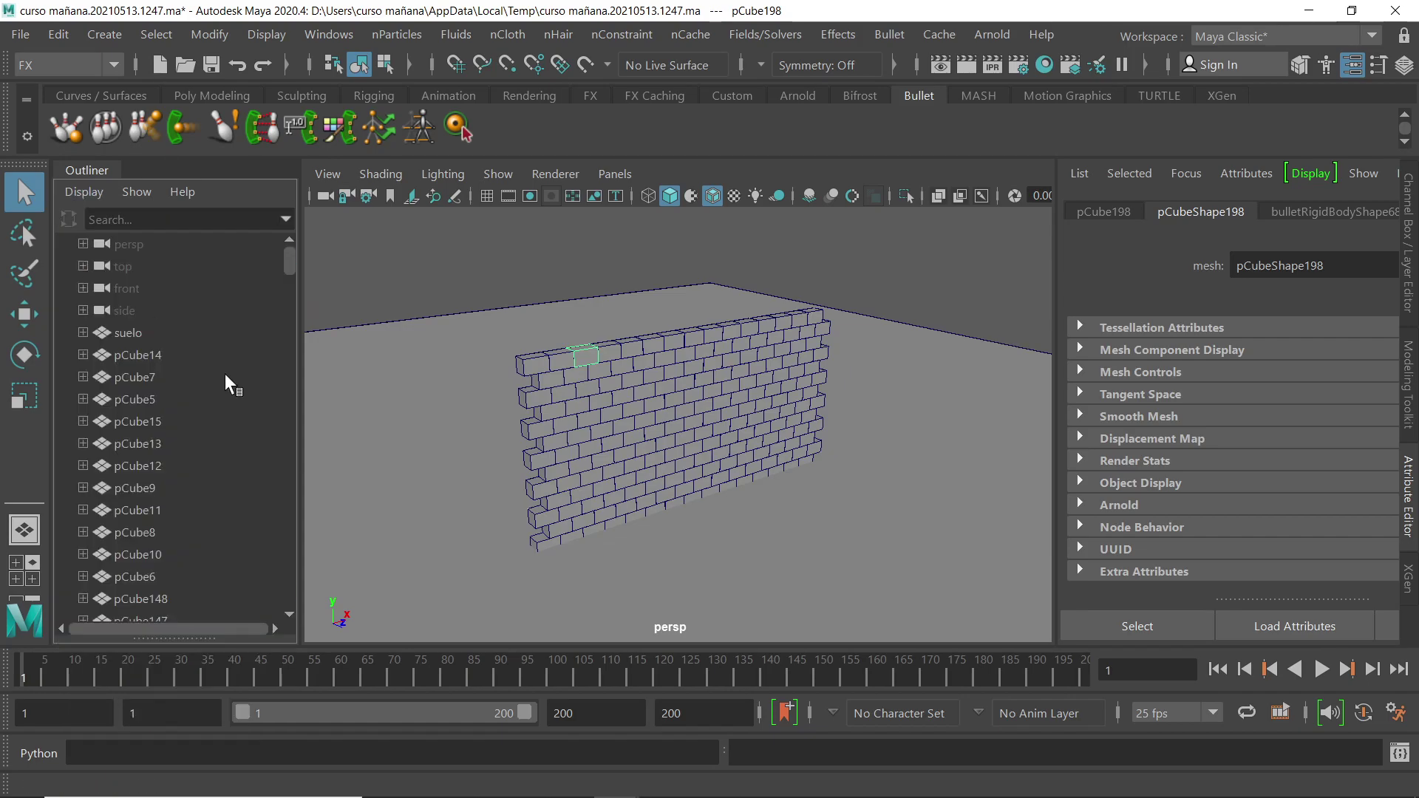
left_click(82, 355)
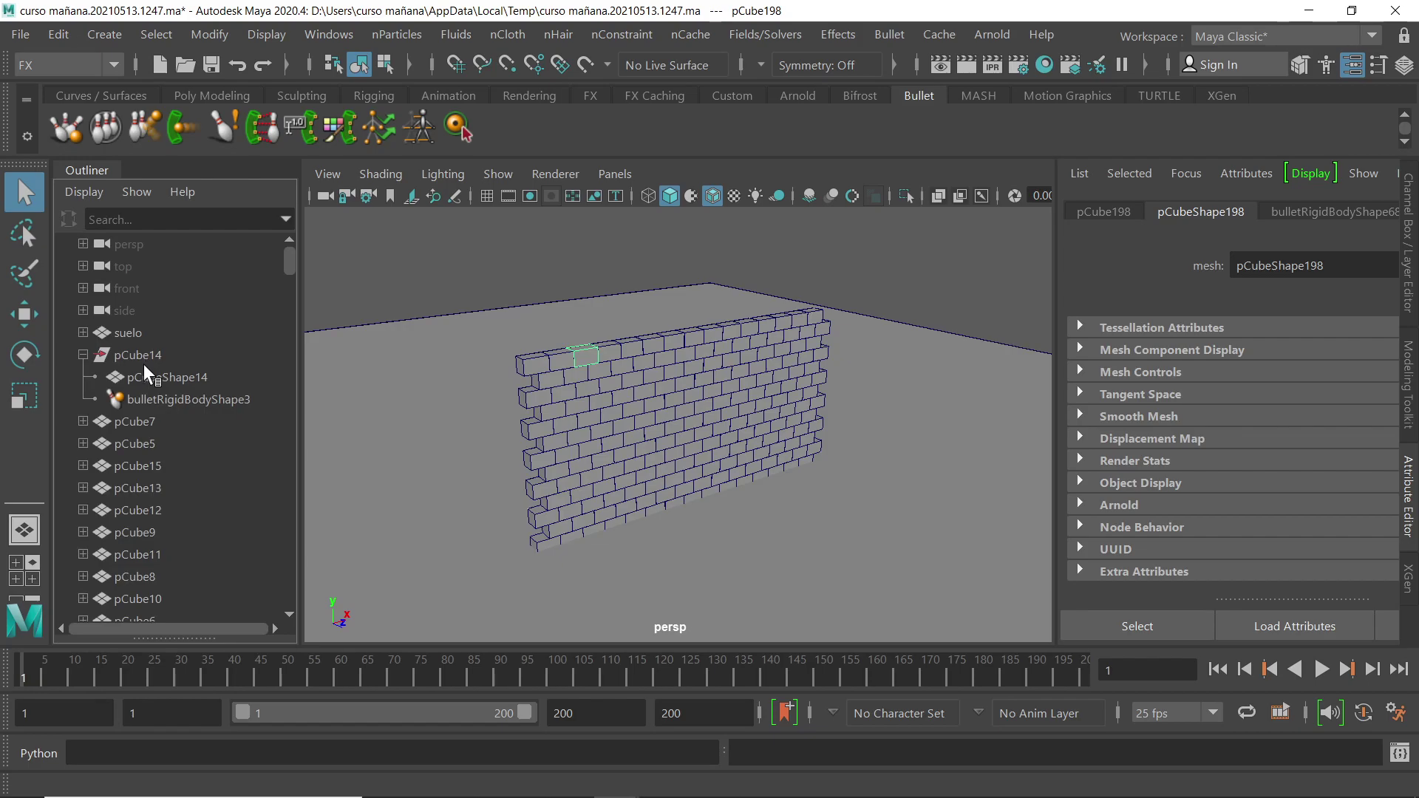
left_click(82, 422)
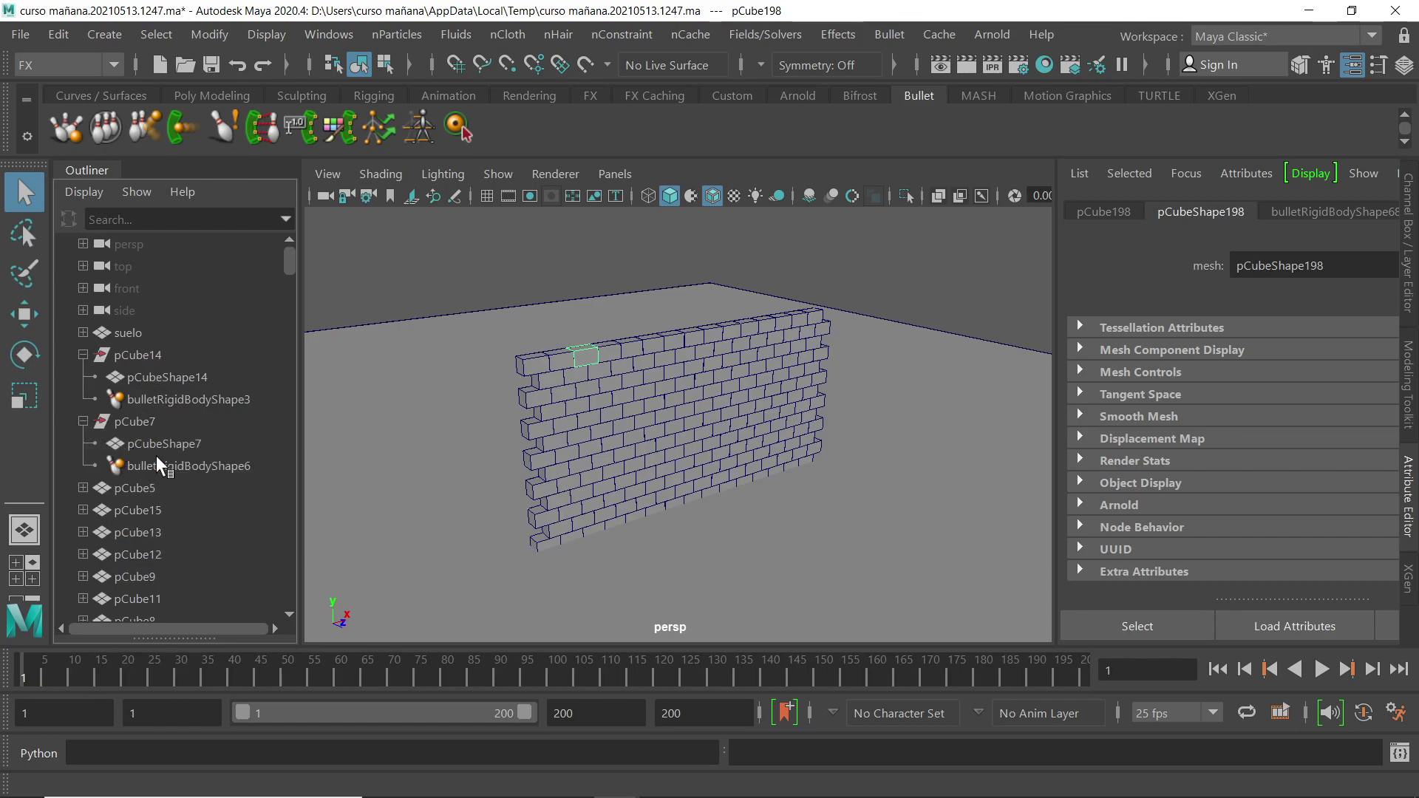
left_click(157, 464)
left_click(83, 488)
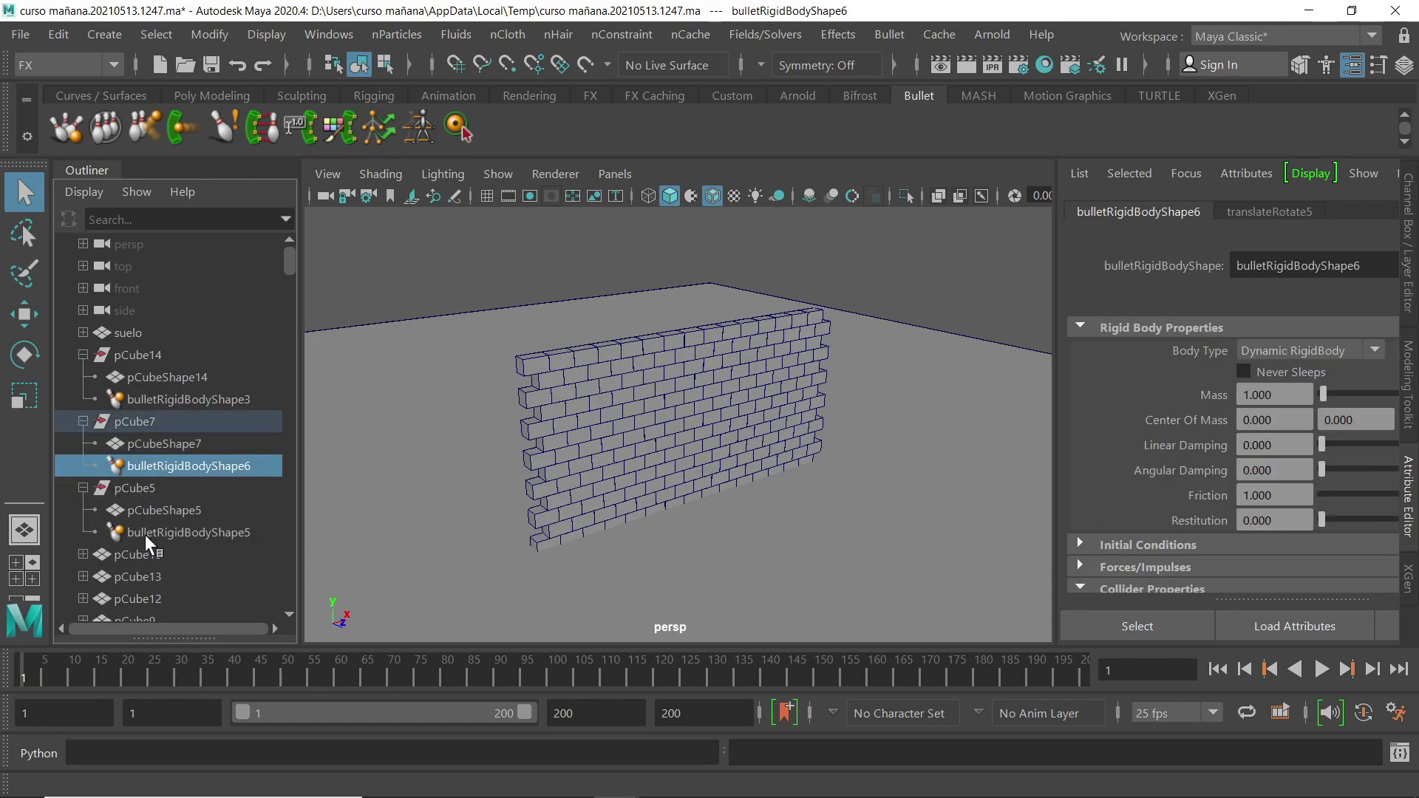
left_click(145, 534)
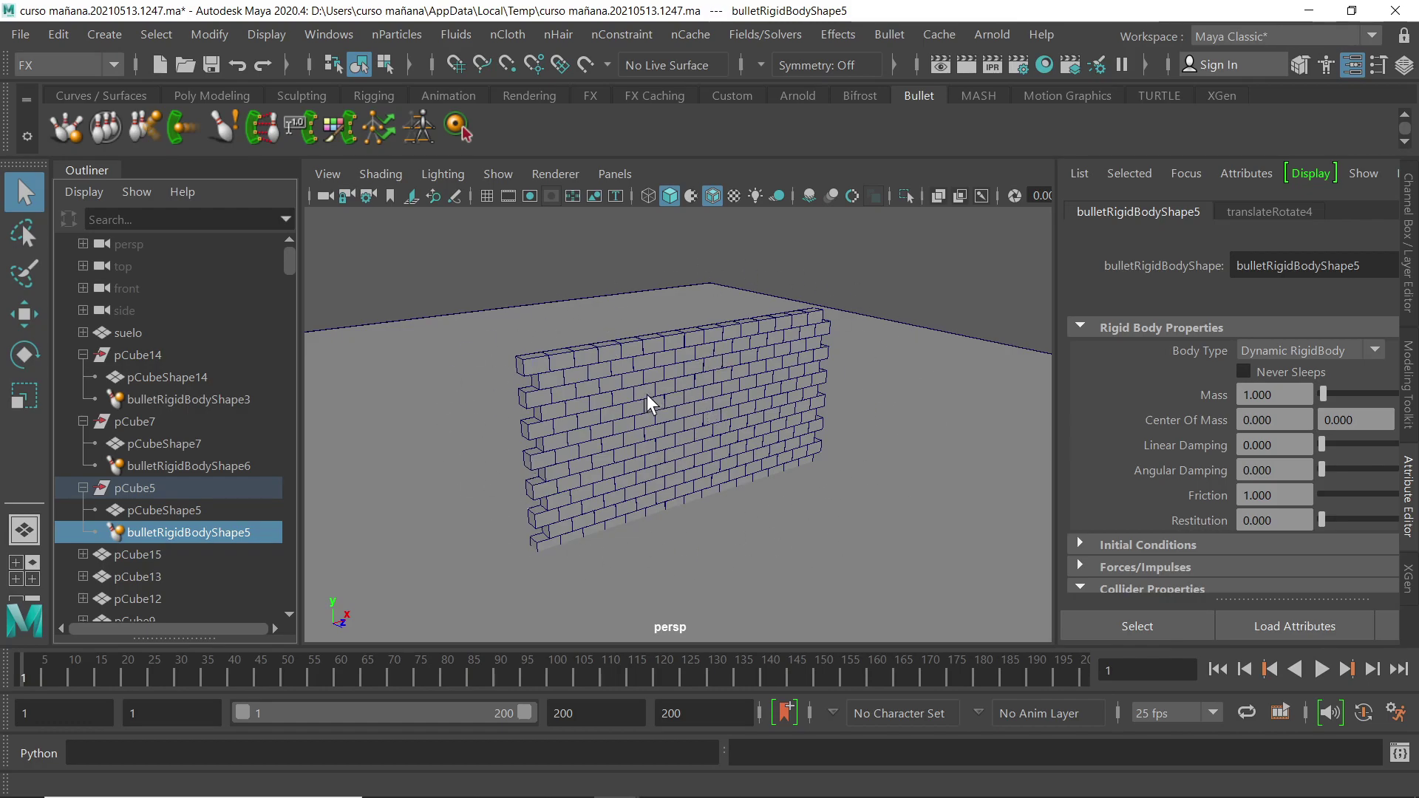
- Select a single brick in the wall, replay the simulation from a lower angle, and return the timeline to frame 1
left_click(676, 385)
left_click(725, 376)
mouse_move(766, 396)
left_mouse_down("alt")
mouse_move(690, 425)
mouse_move(801, 411)
mouse_move(763, 406)
left_mouse_up("alt")
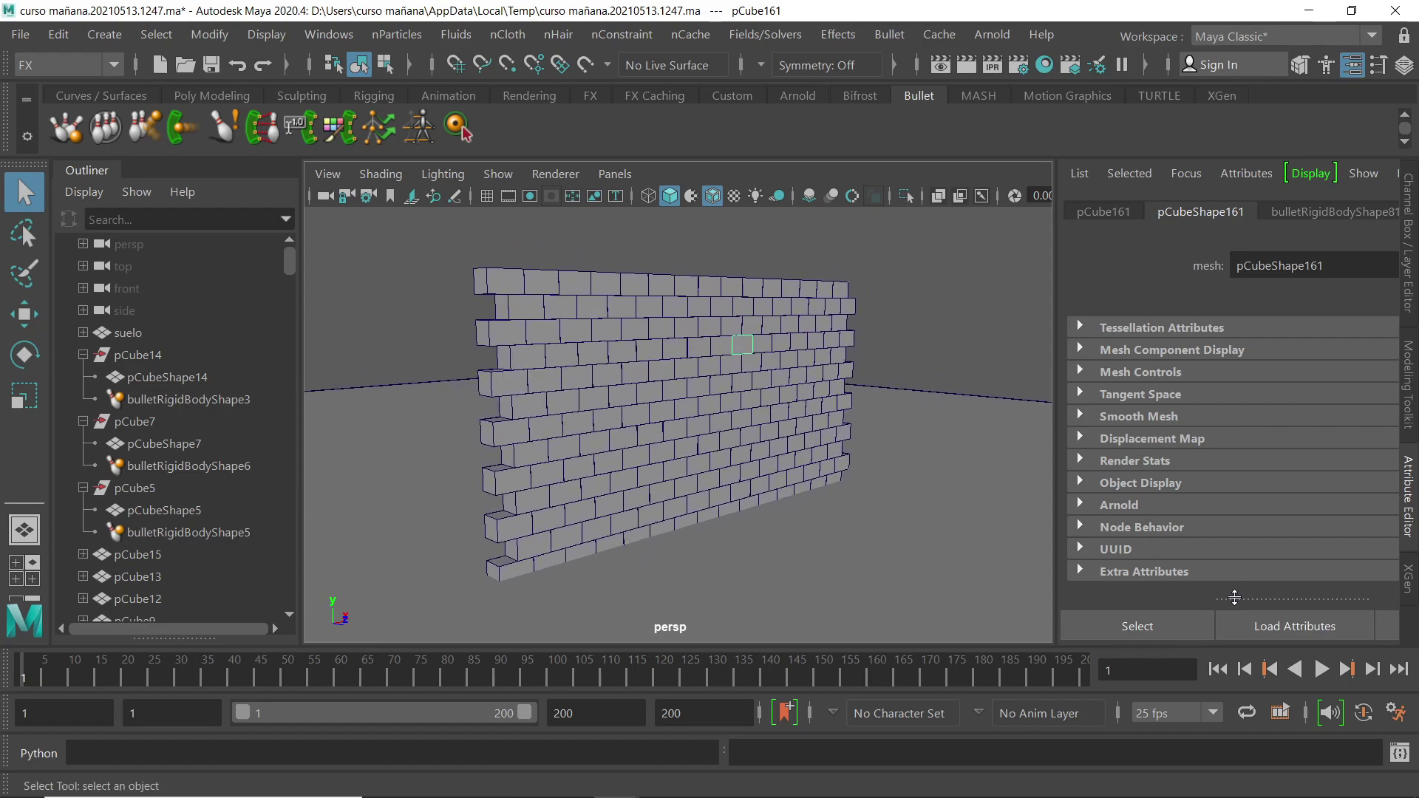
left_click(1320, 670)
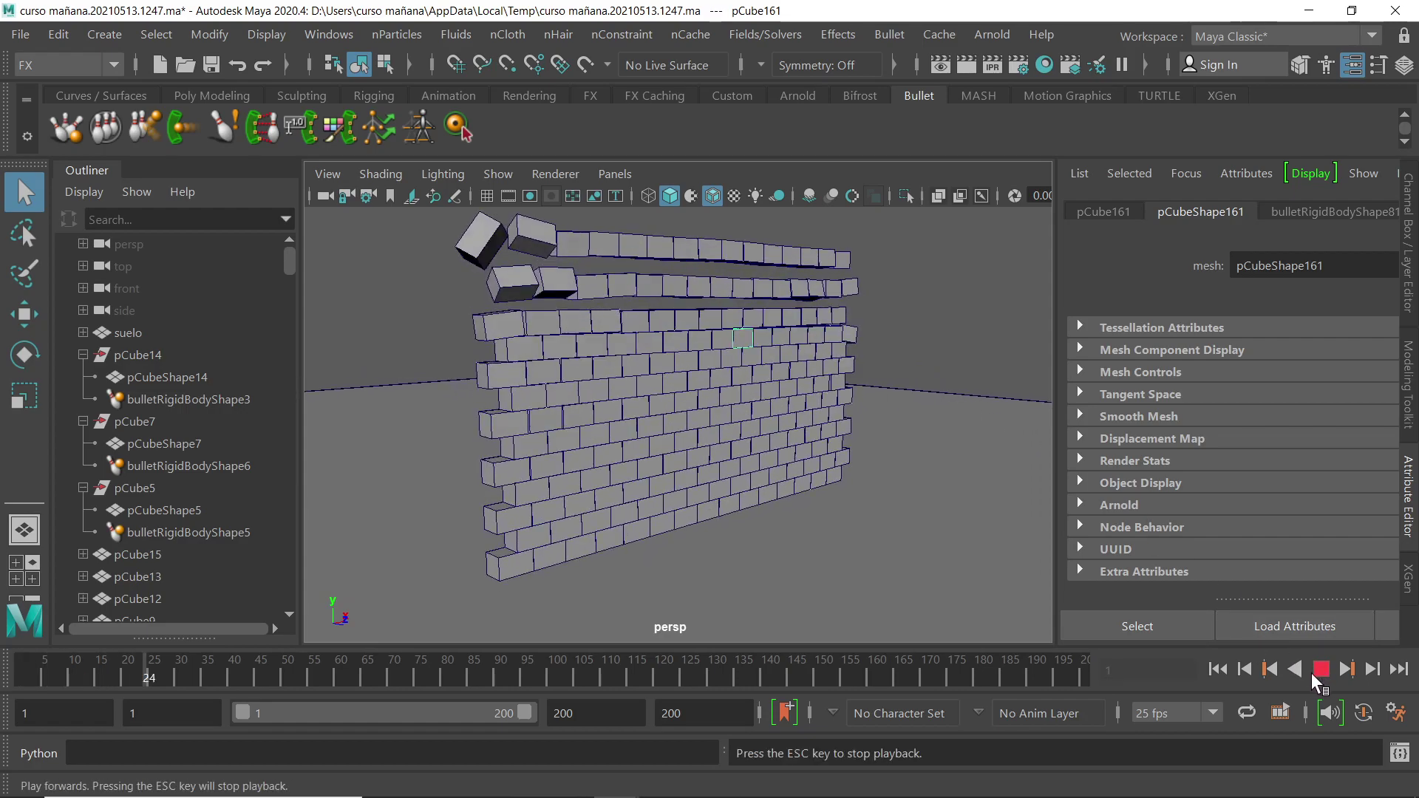
left_click(1320, 670)
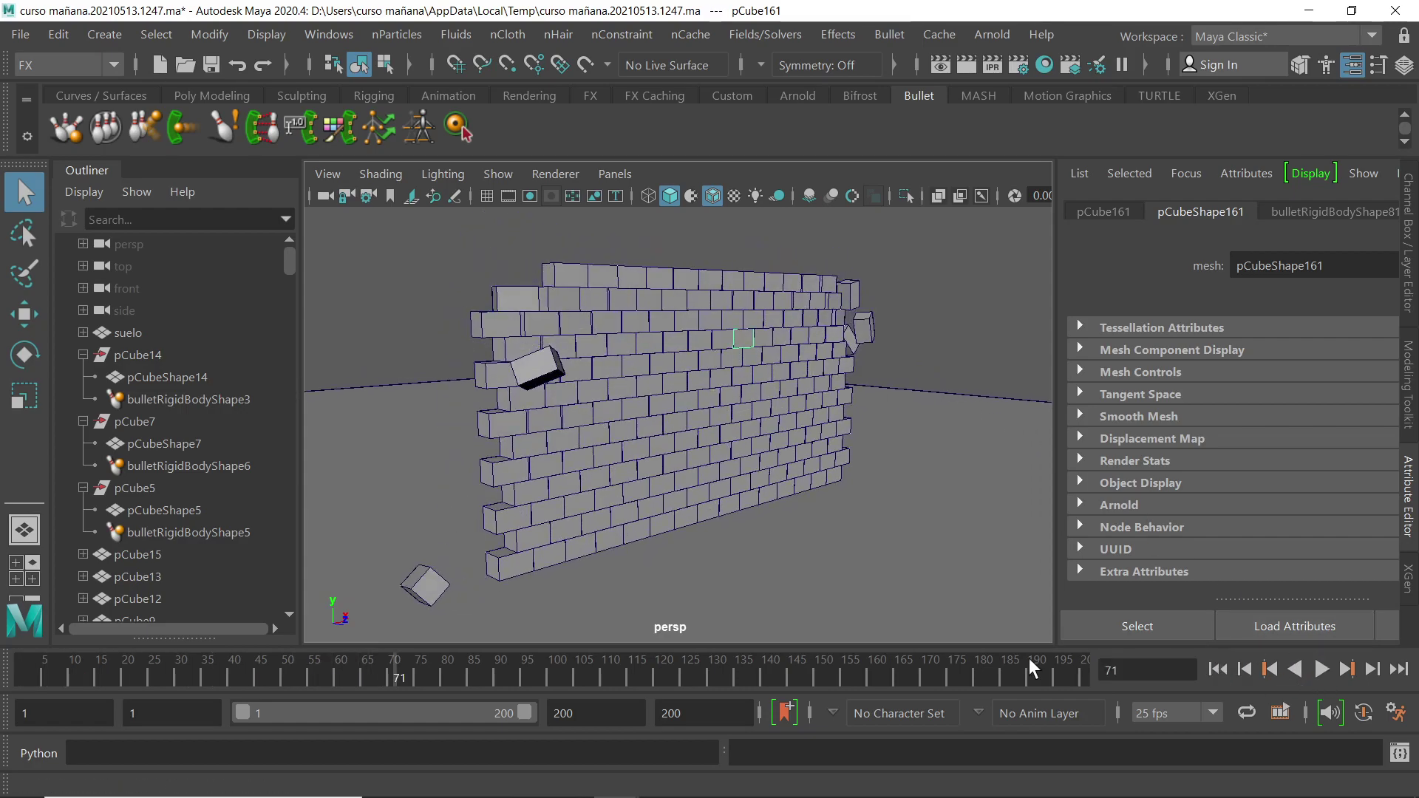
left_click(12, 672)
key("alt+v")
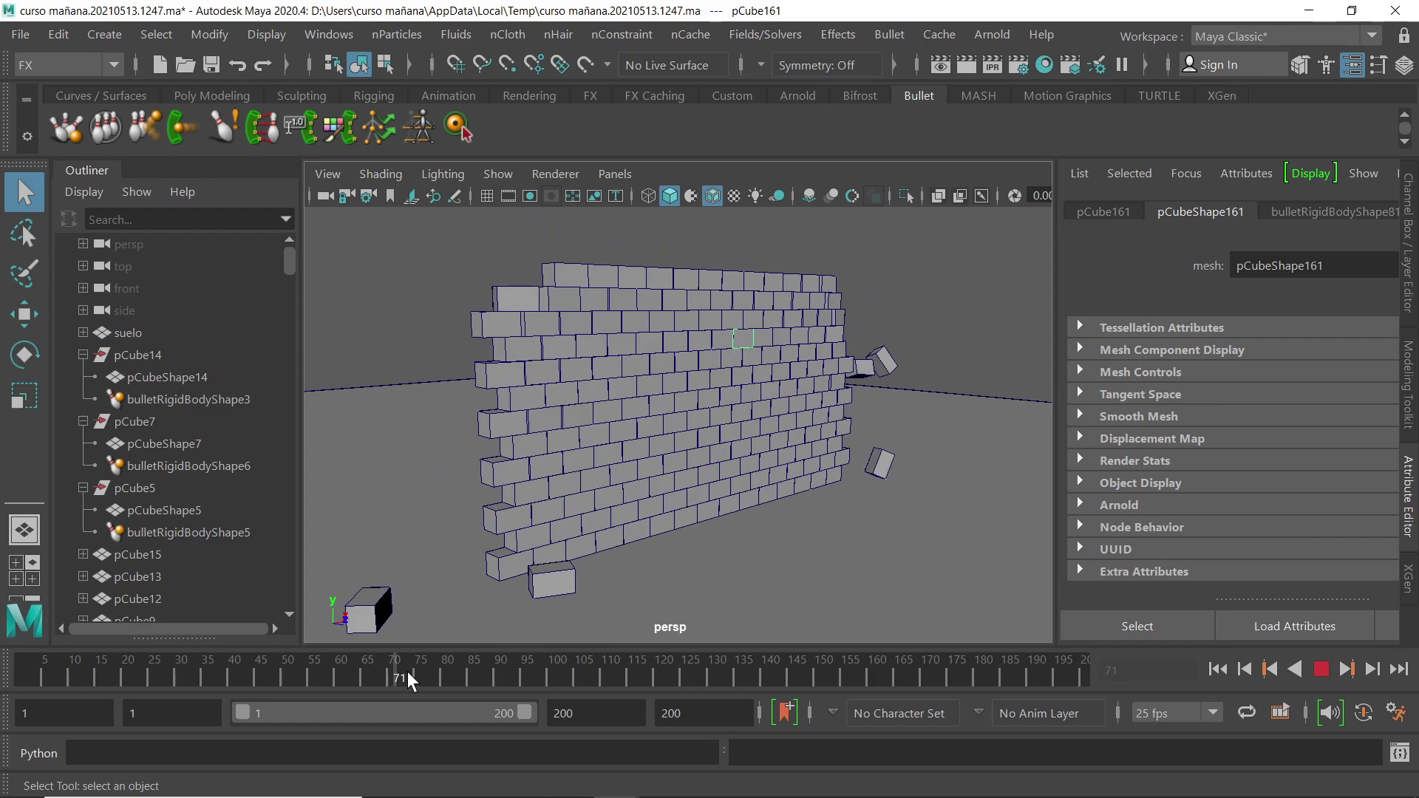
left_click(15, 670)
key("alt+v")
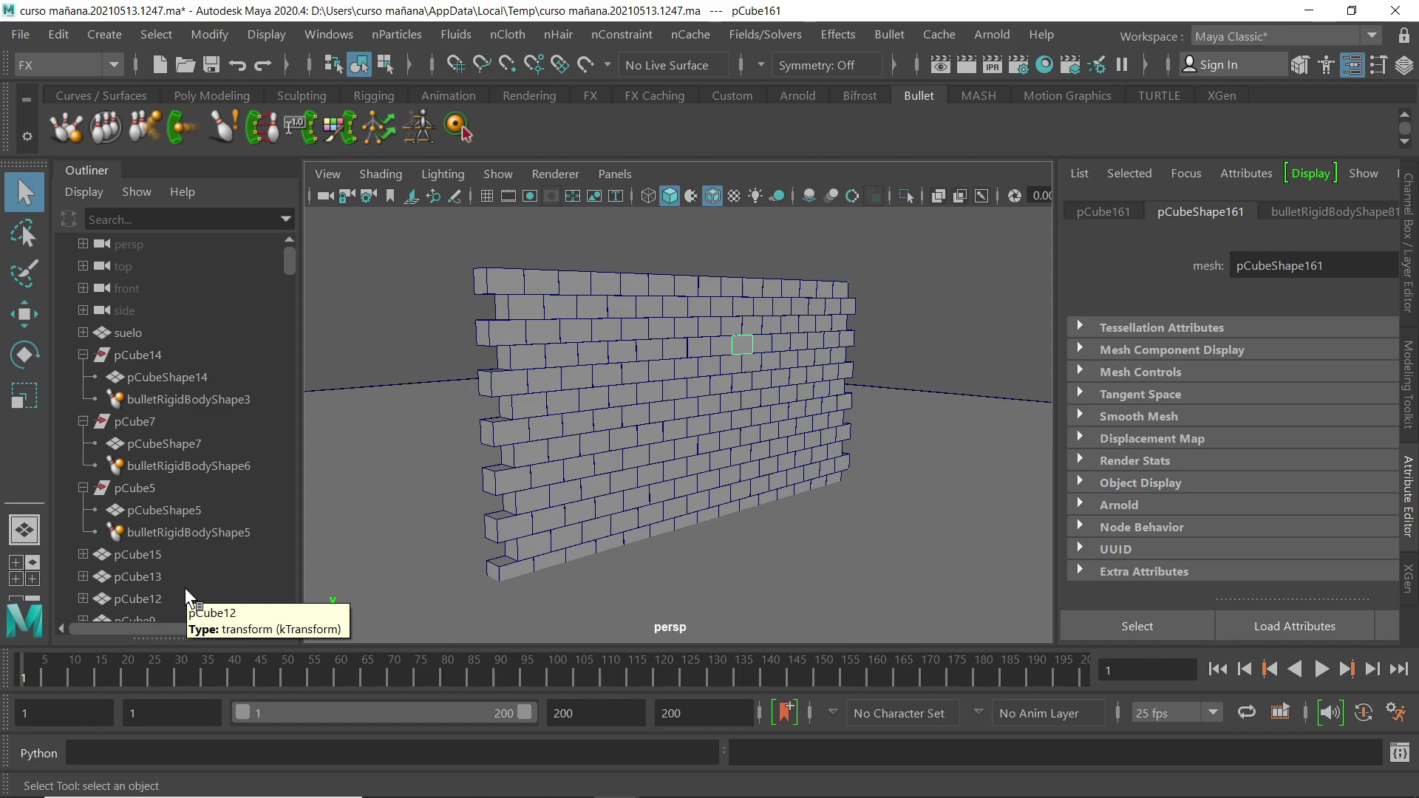
- Collapse pCube14, pCube7 and pCube5 and hide the shapes in the Outliner
left_click(83, 355)
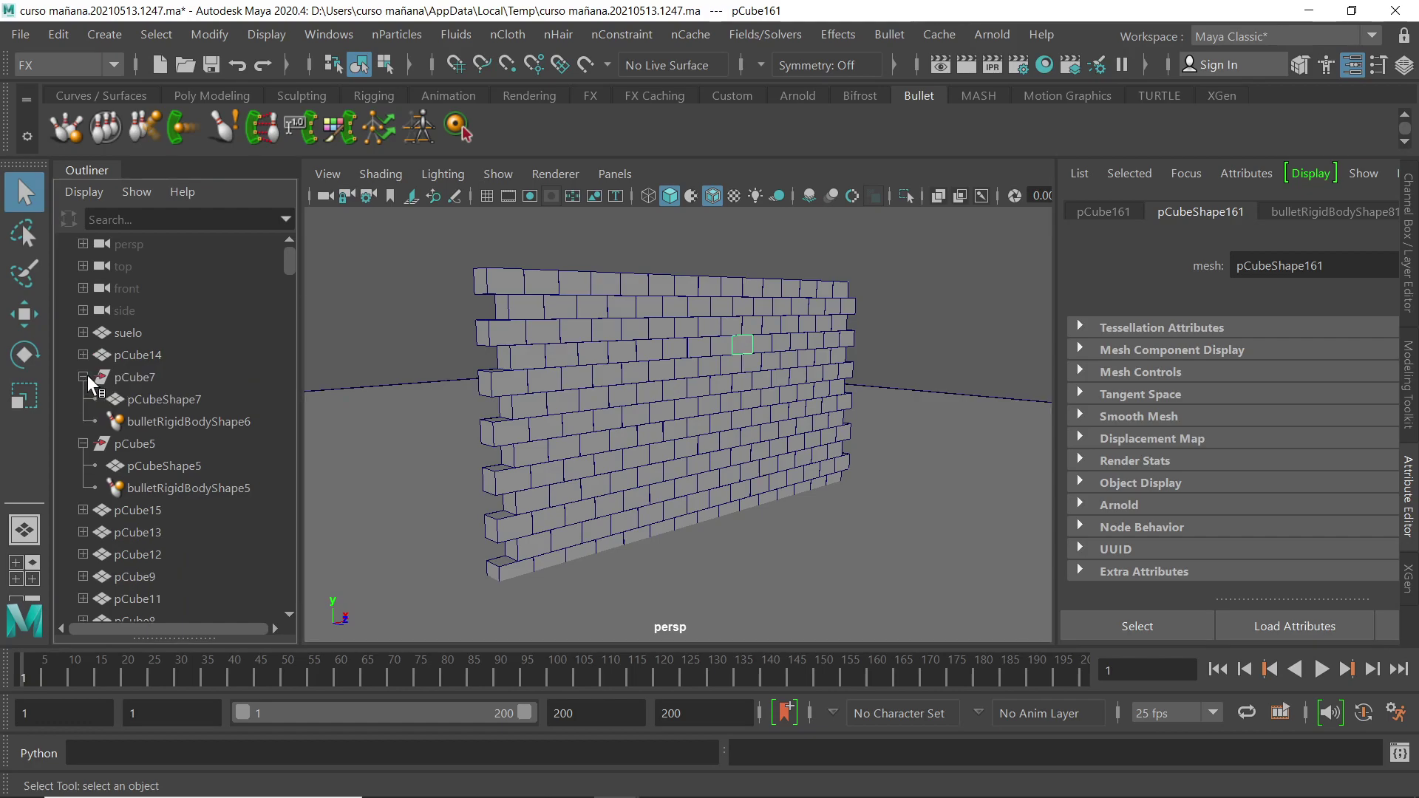
left_click(82, 377)
left_click(83, 399)
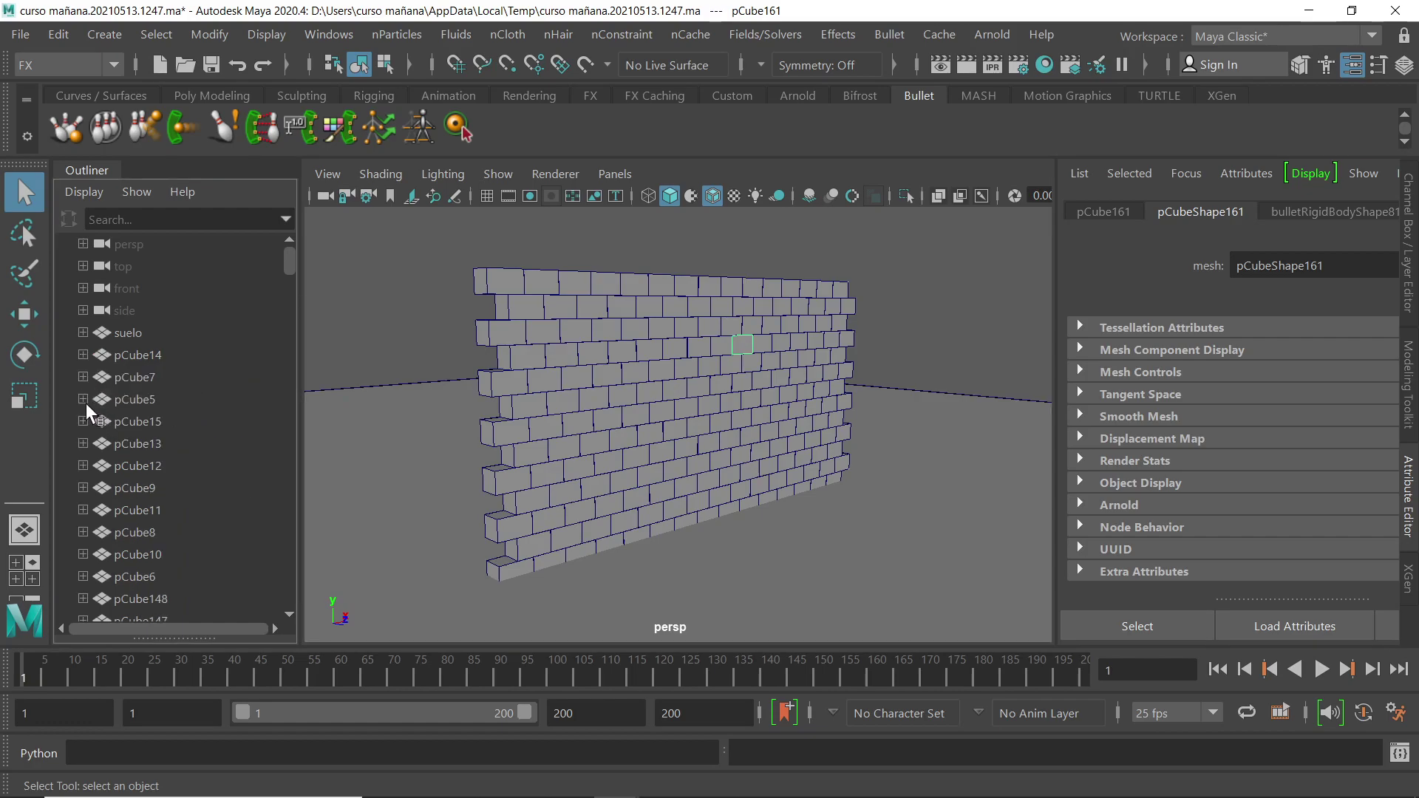
left_click(81, 190)
left_click(91, 254)
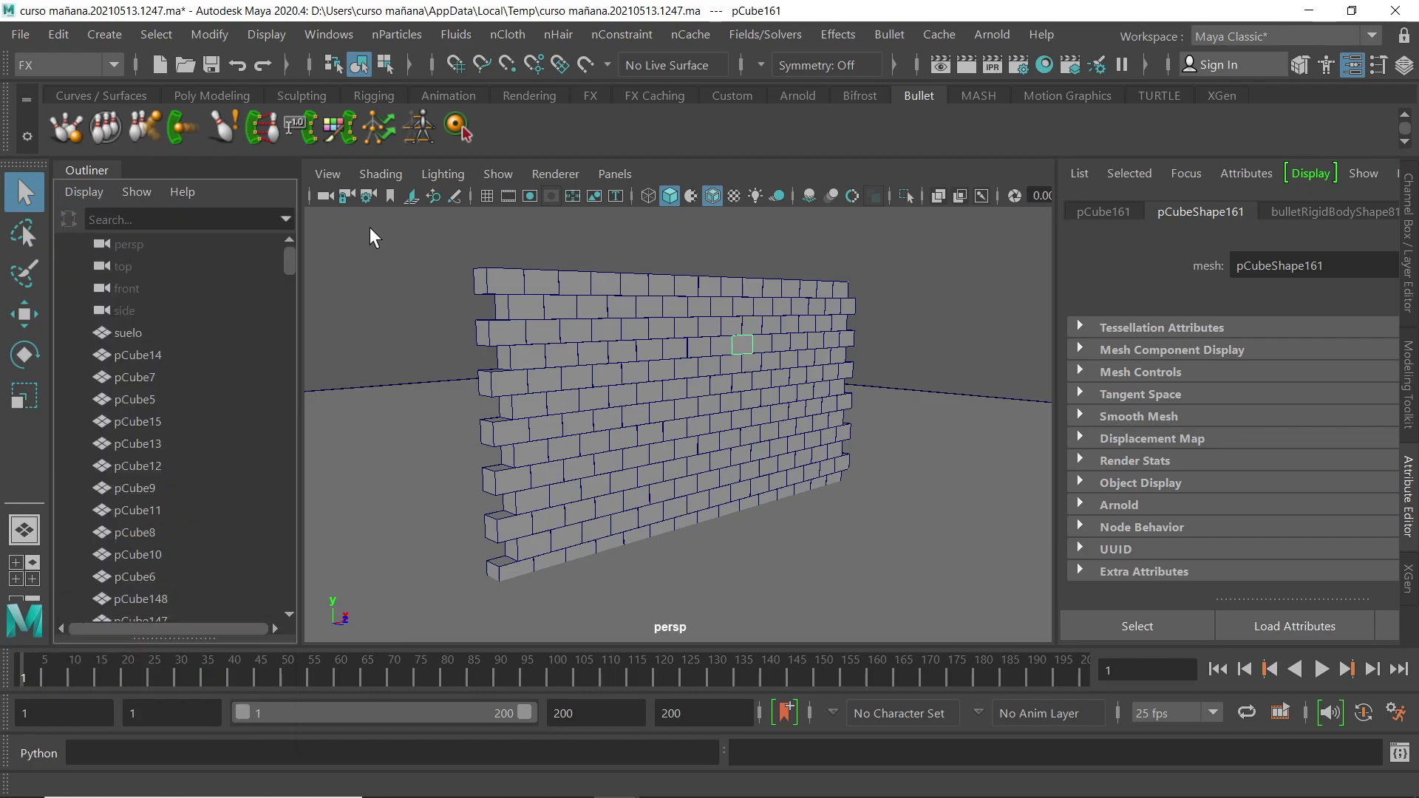
- Select all wall bricks from pCube14 to pCube16, display their rigid body attributes, and widen the Attribute Editor
left_click(133, 357)
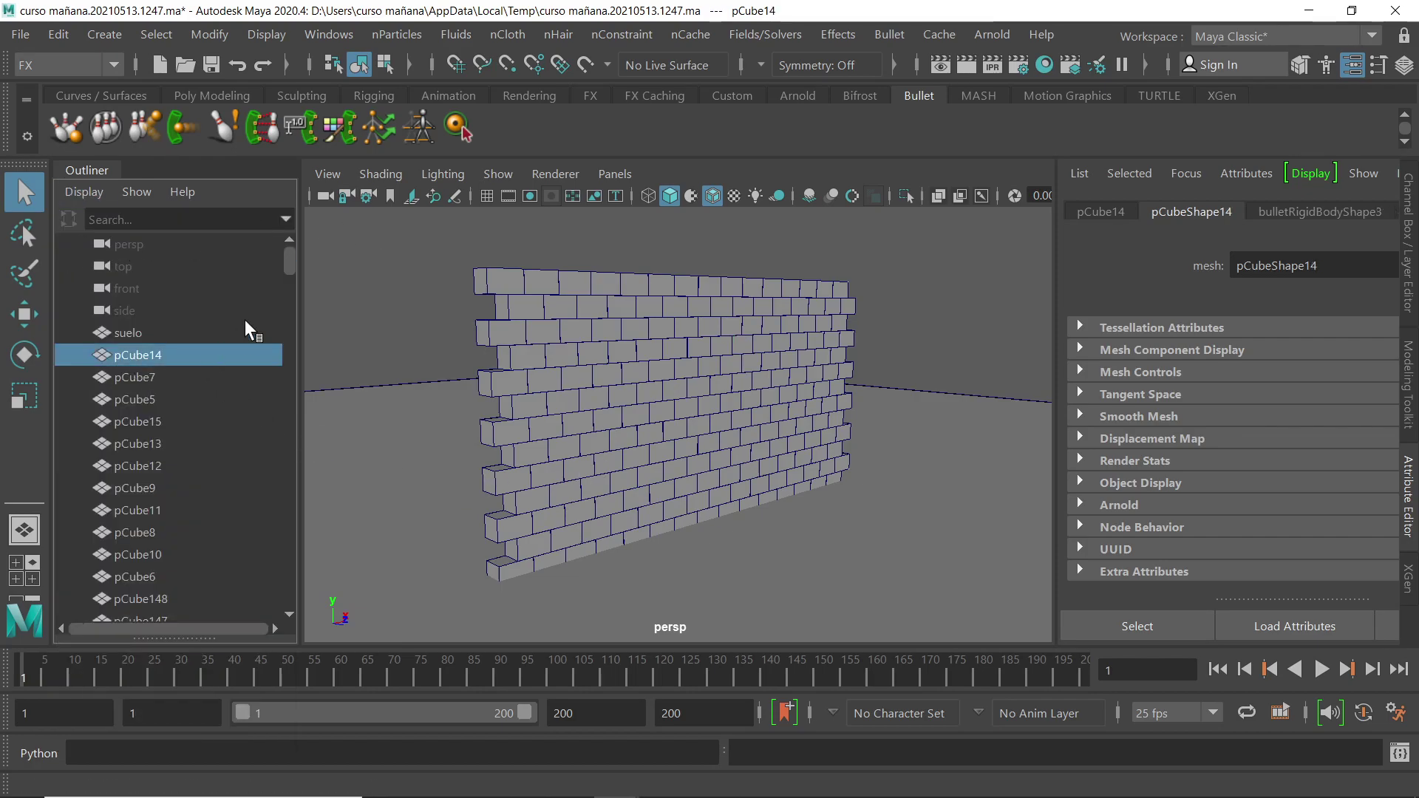
left_click_drag(294, 264, 299, 585)
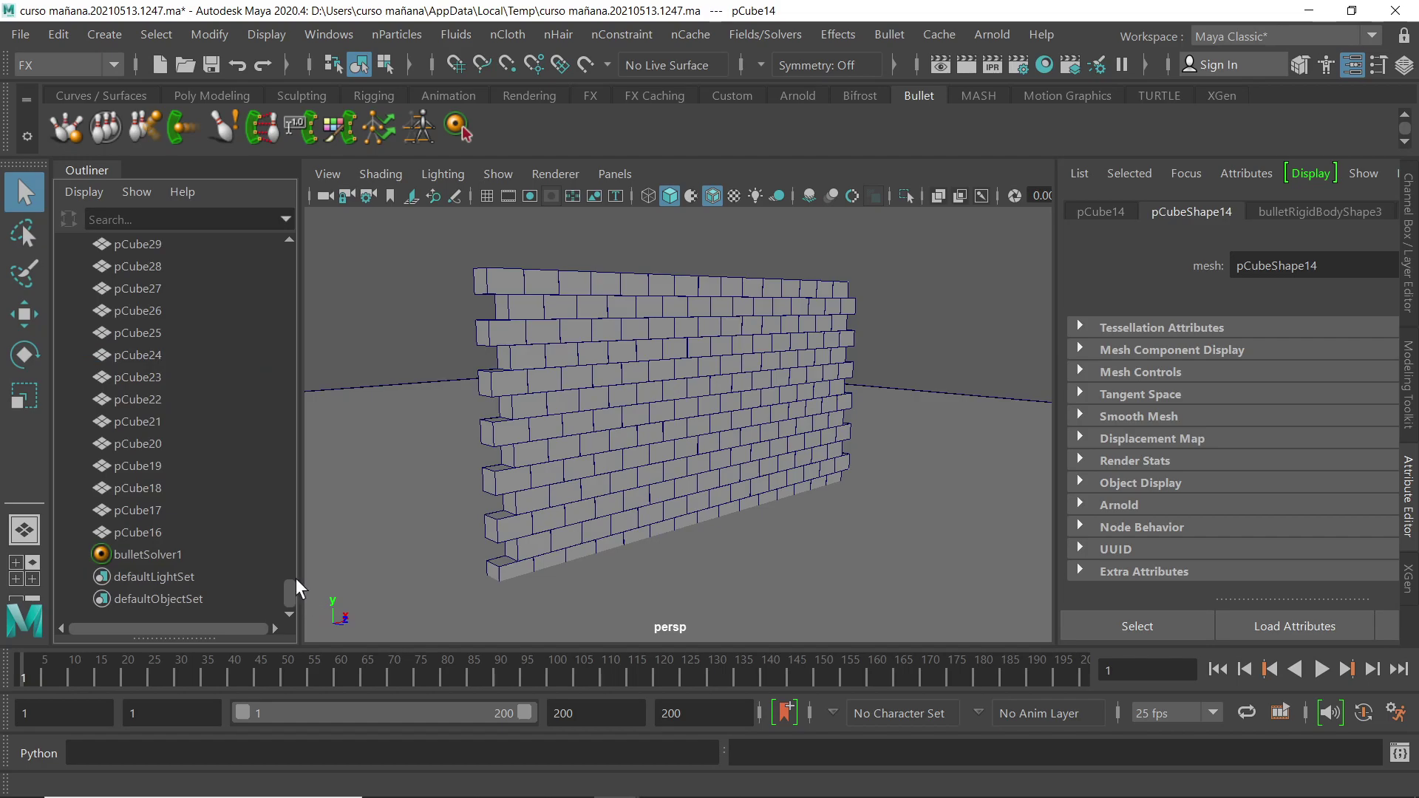
left_click(148, 533, "shift")
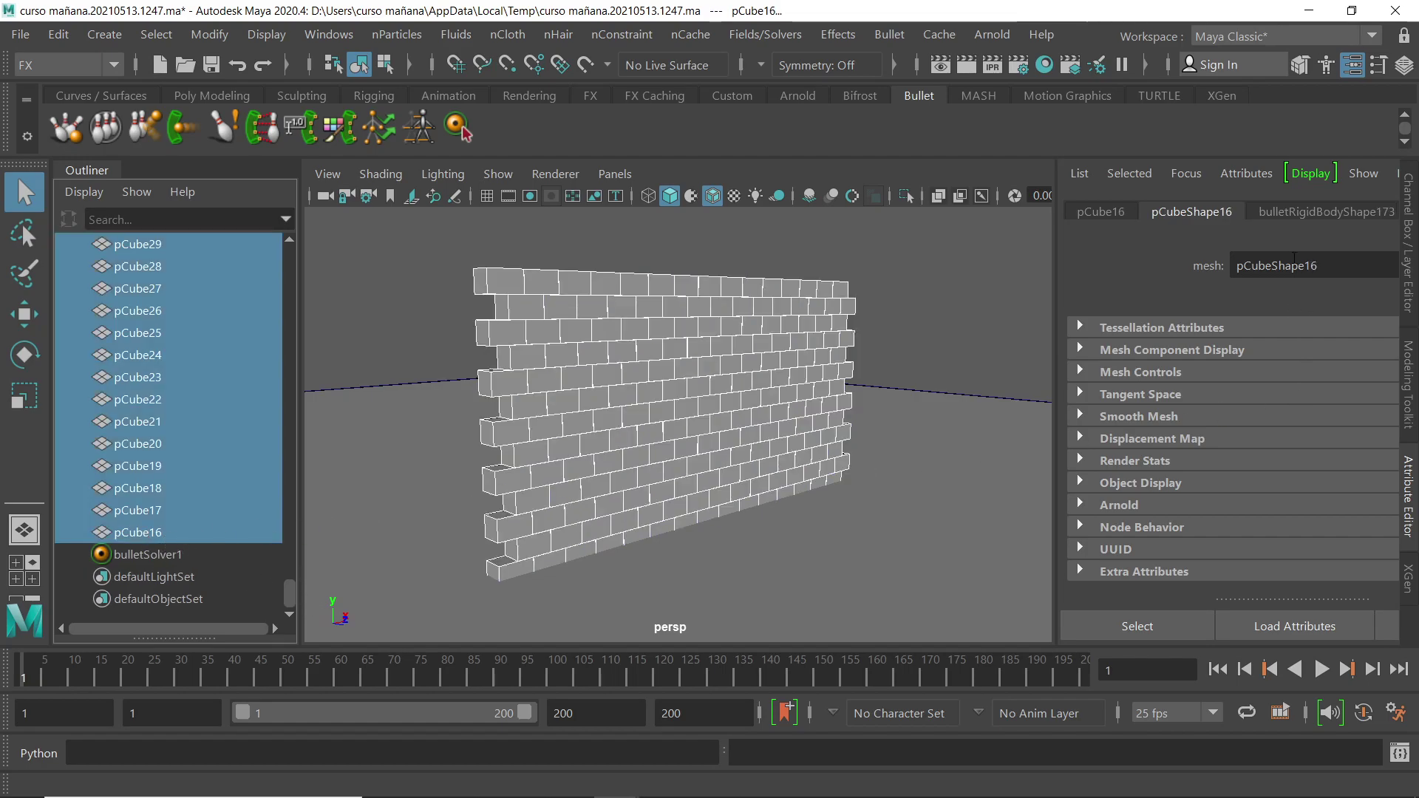
left_click(1301, 212)
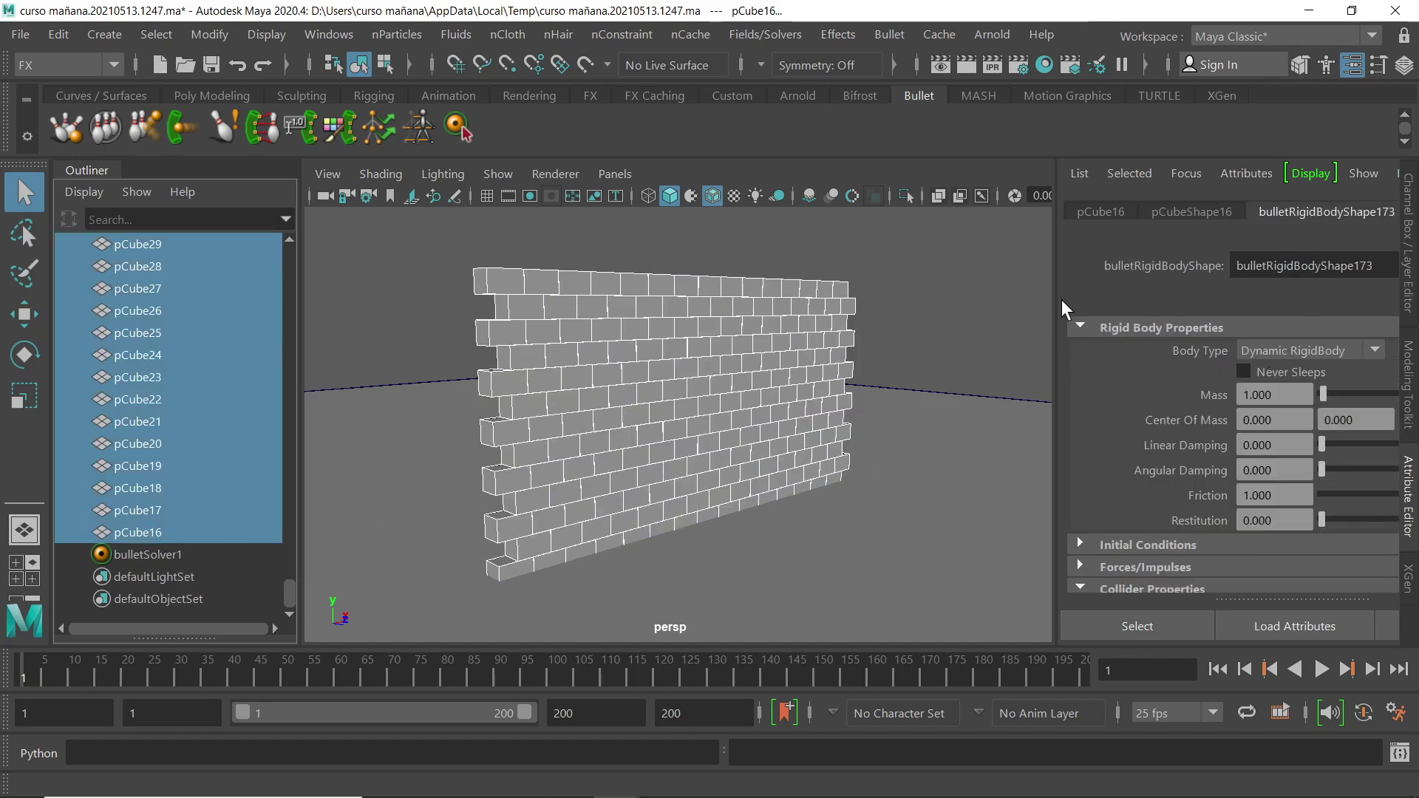
left_click_drag(1056, 290, 896, 269)
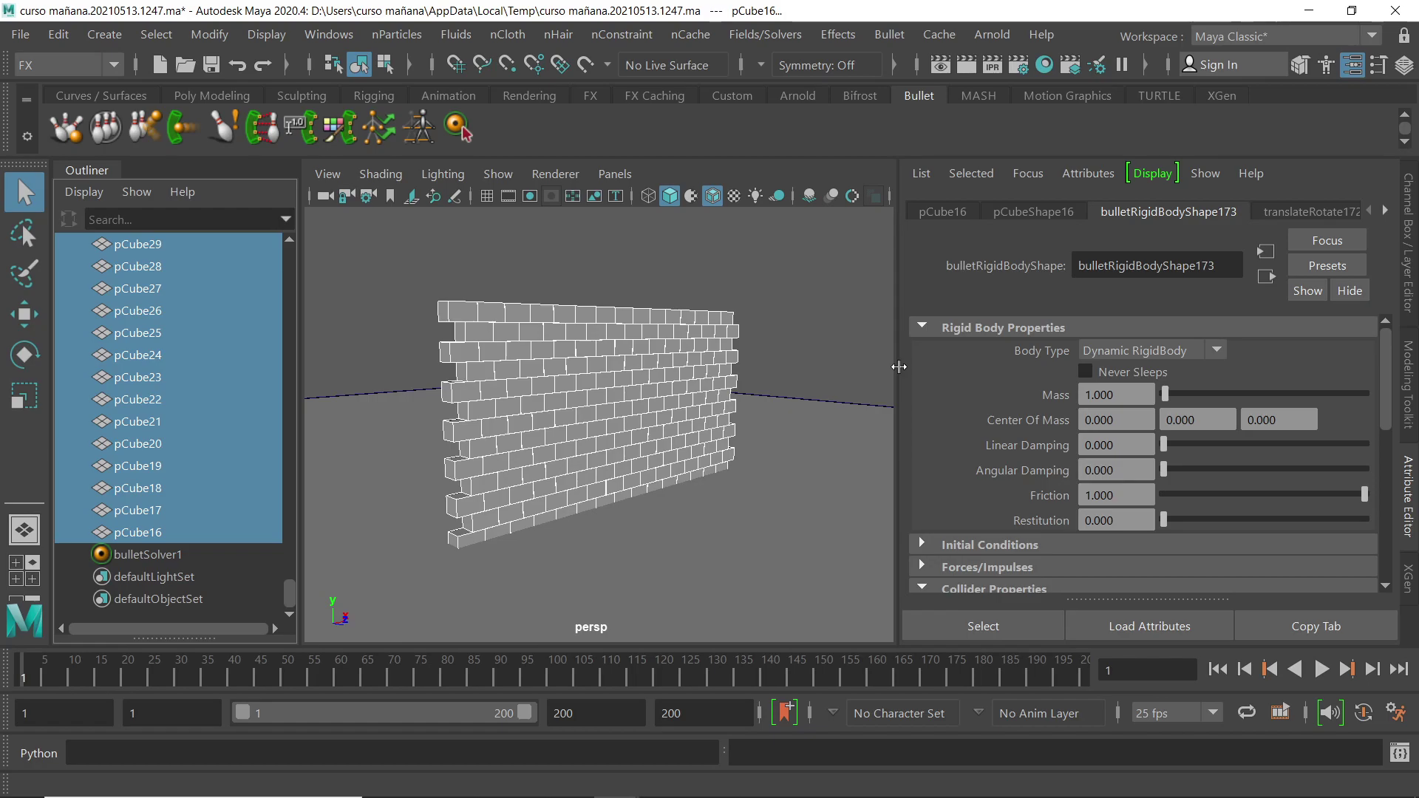
- Play the simulation with all bricks selected and stop it at frame 36
left_click_drag(550, 474, 636, 521, "alt")
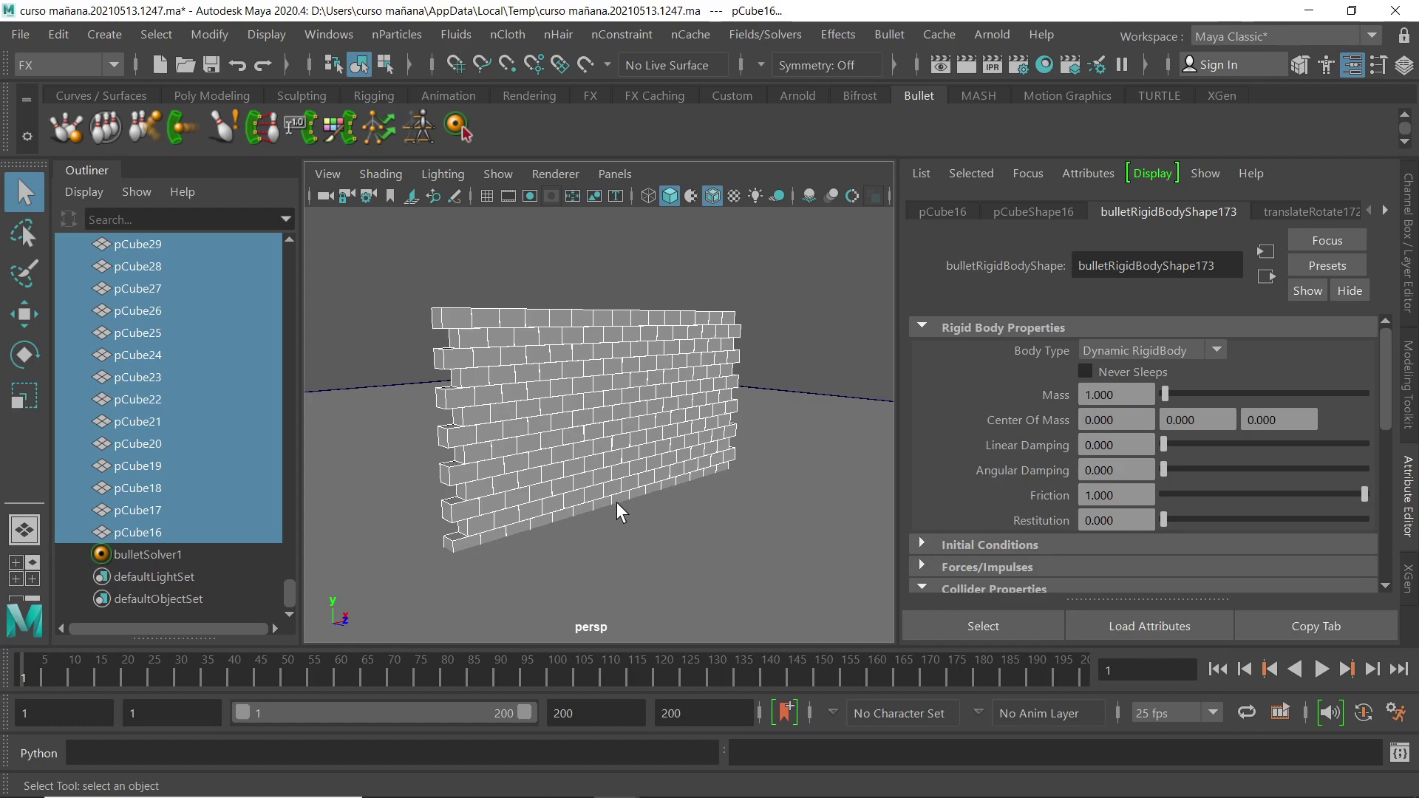
left_click_drag(618, 506, 577, 420, "alt")
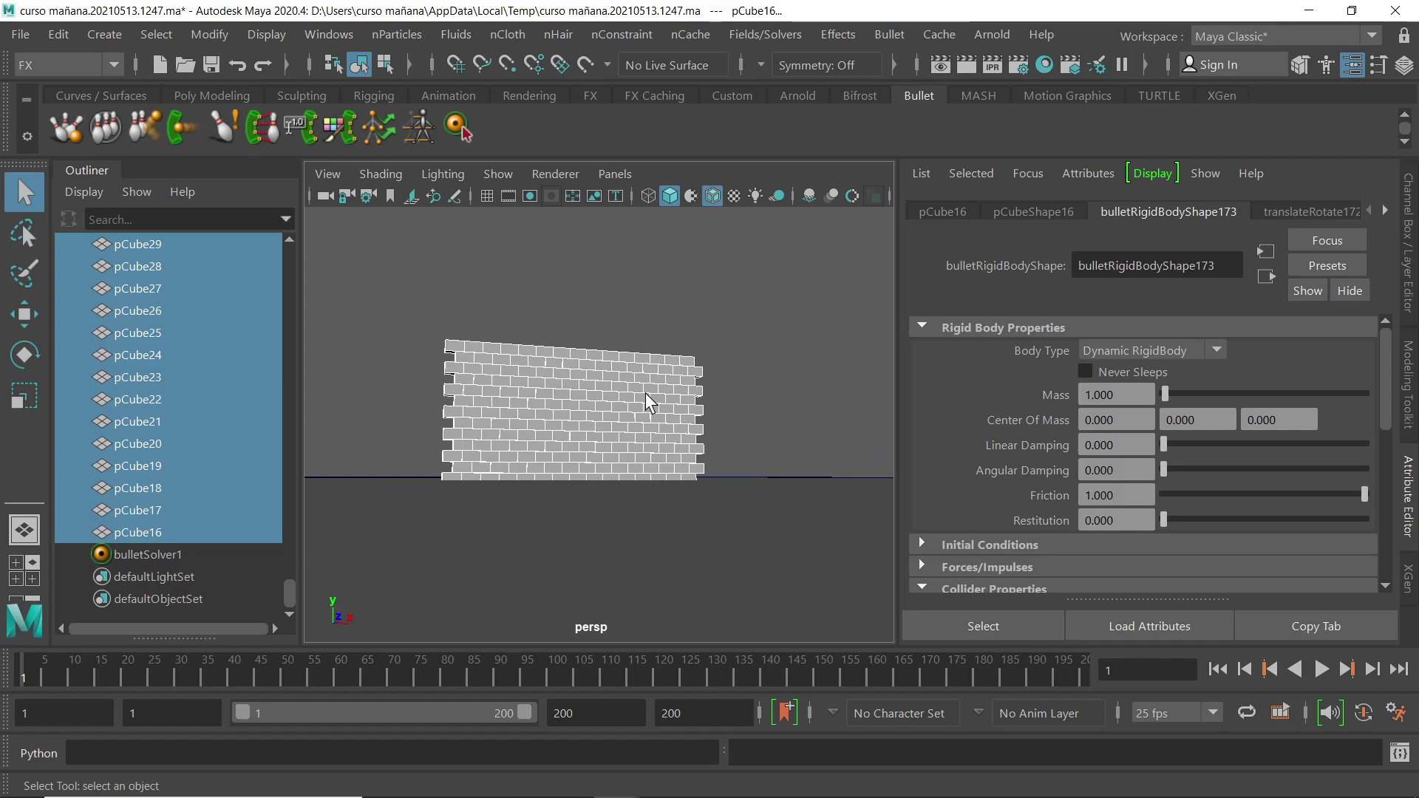
left_click_drag(602, 431, 624, 446, "alt")
right_click_drag(624, 446, 662, 473, "alt")
left_click(1321, 669)
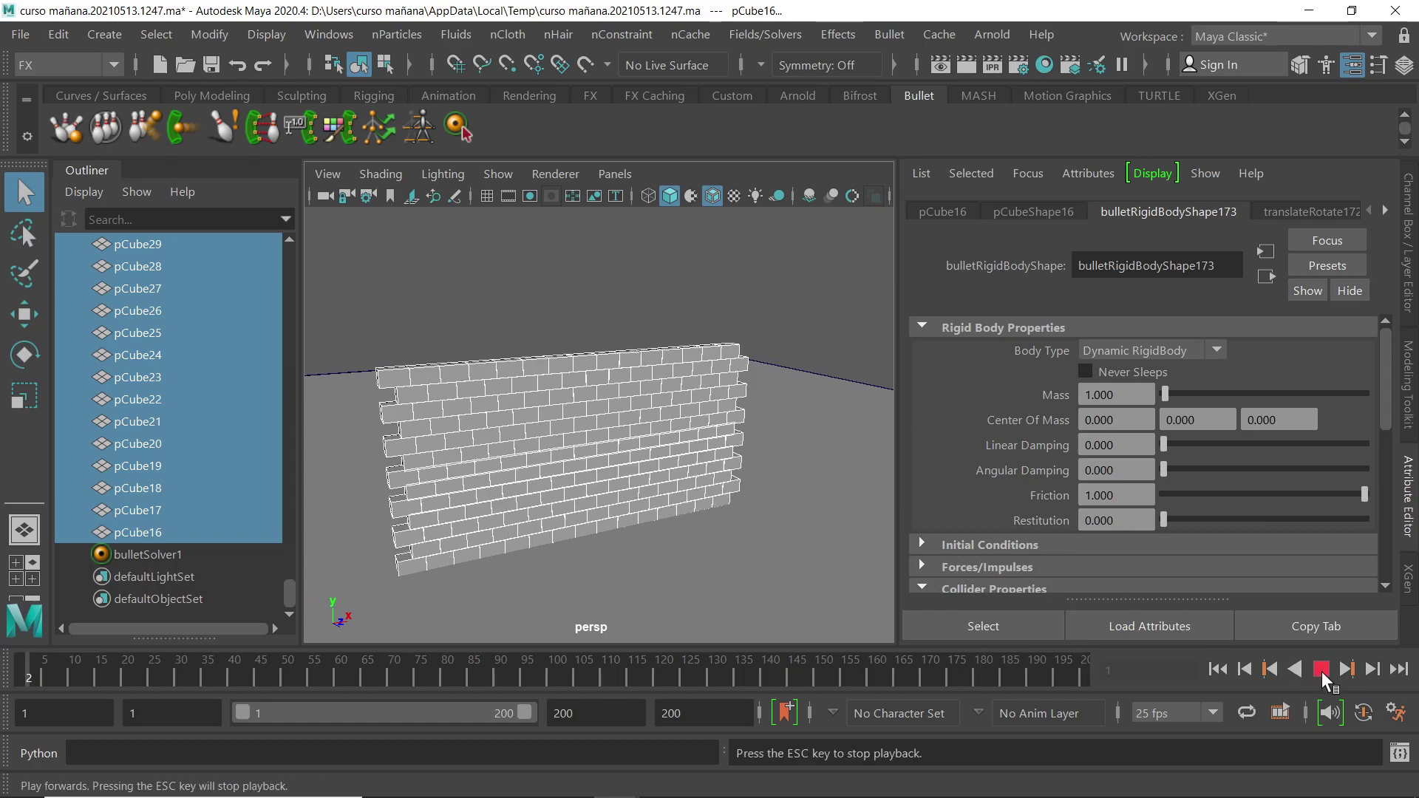
left_click(1321, 669)
left_click_drag(869, 454, 825, 427, "alt")
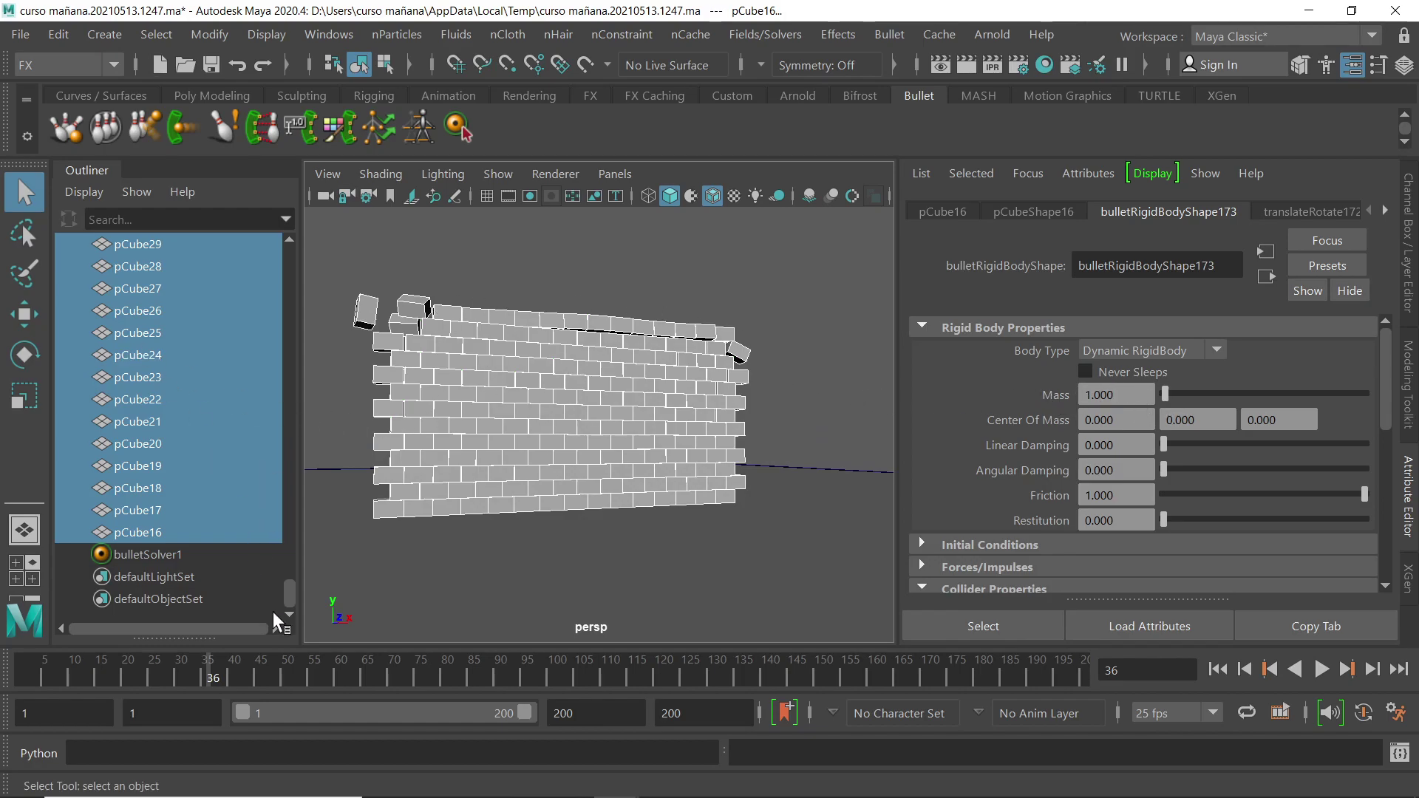
- Reselect the bricks from pCube14 to pCube16 and set the rigid body mass to 100
left_click_drag(287, 592, 296, 259)
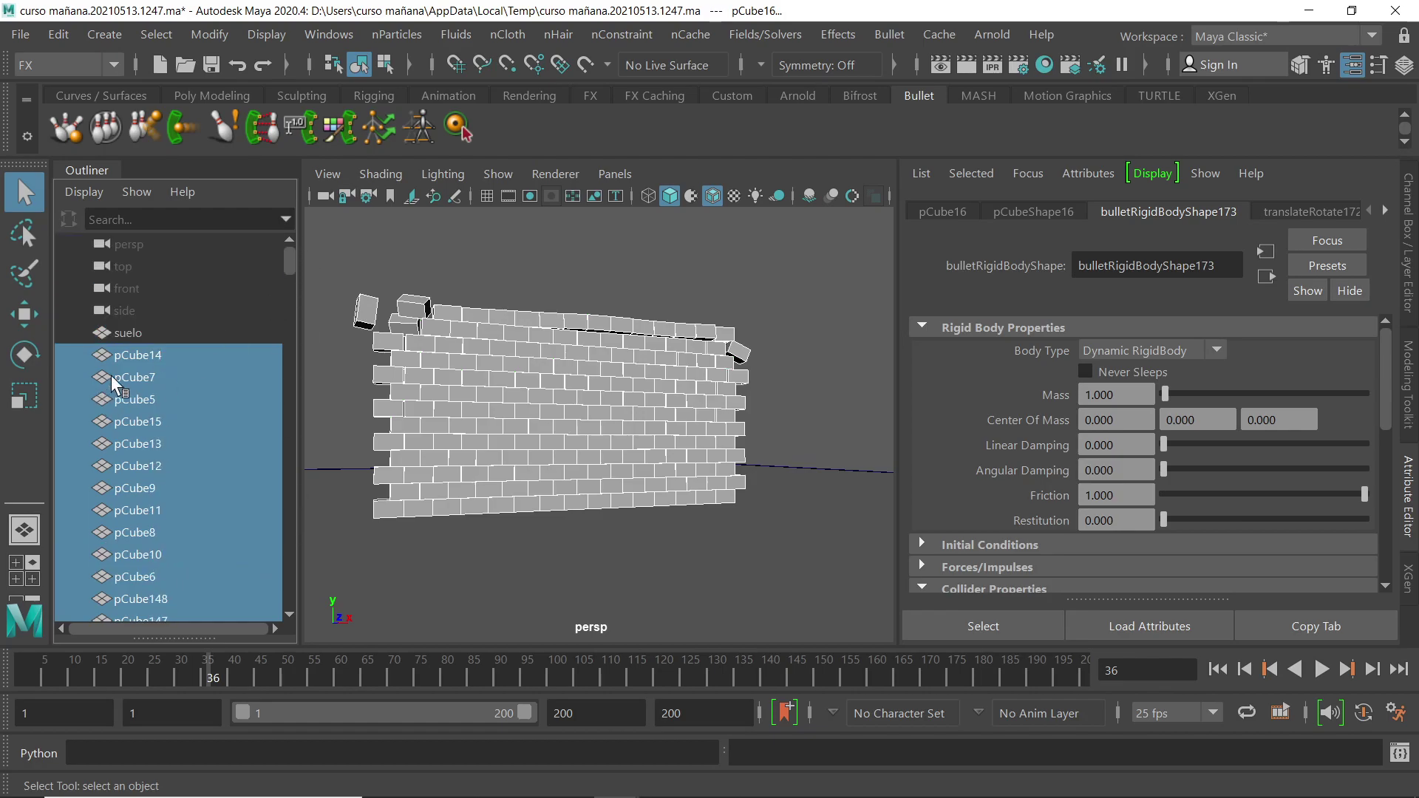
left_click(125, 349)
left_click_drag(289, 259, 303, 592)
left_click(139, 533, "shift")
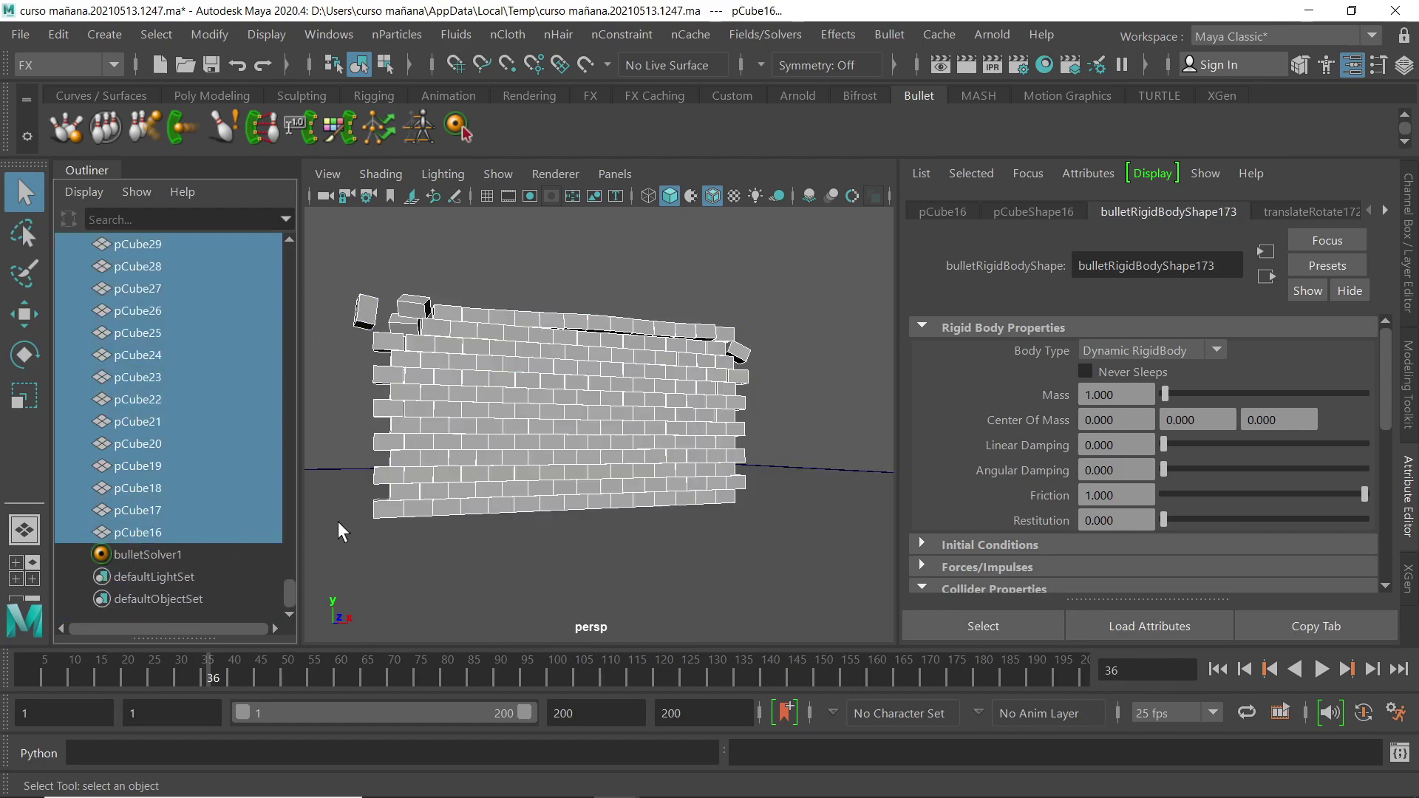
left_click_drag(1142, 395, 1048, 388)
type("100")
key("Return")
- Replay the simulation from frame 1 with the heavier mass past frame 150, and return to frame 1
left_click(1232, 668)
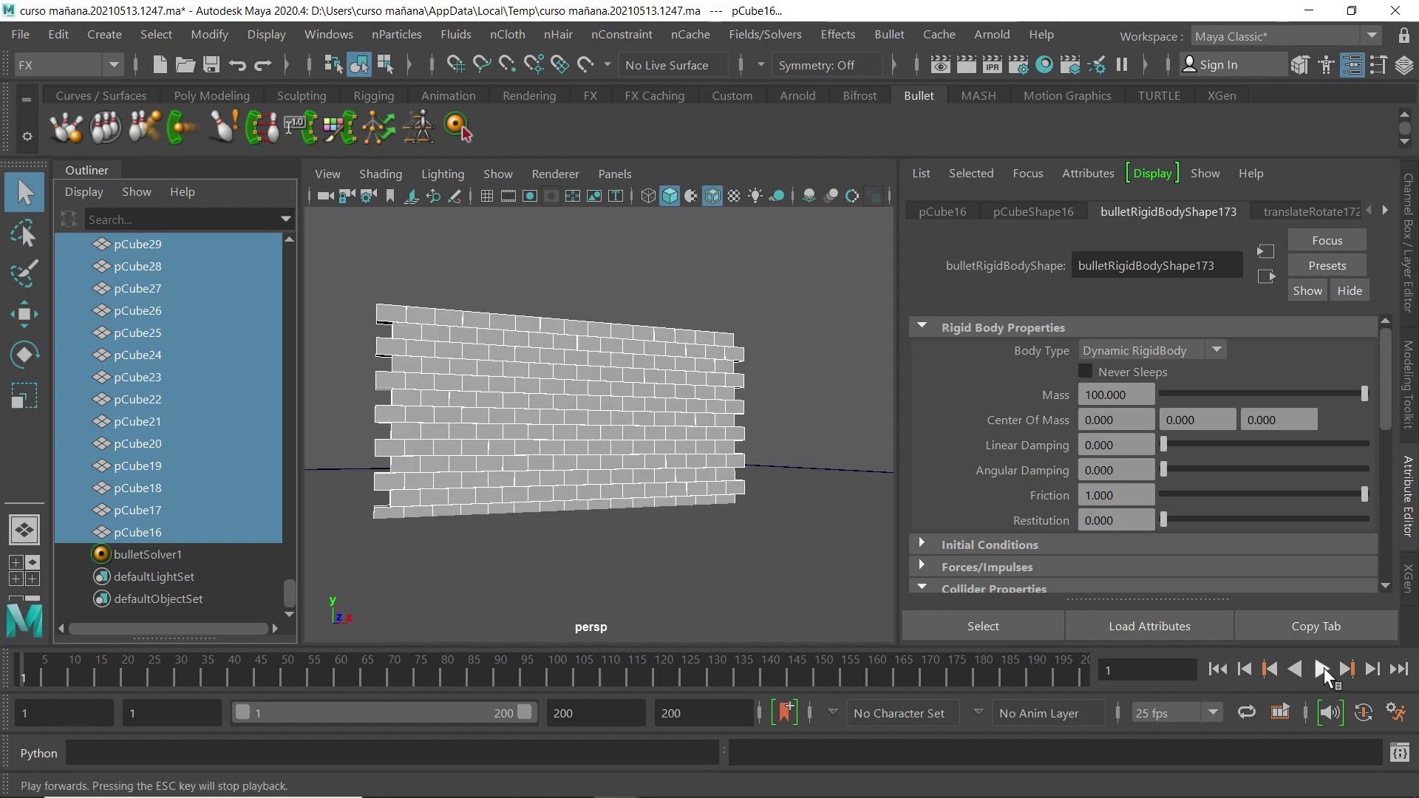
left_click(1324, 668)
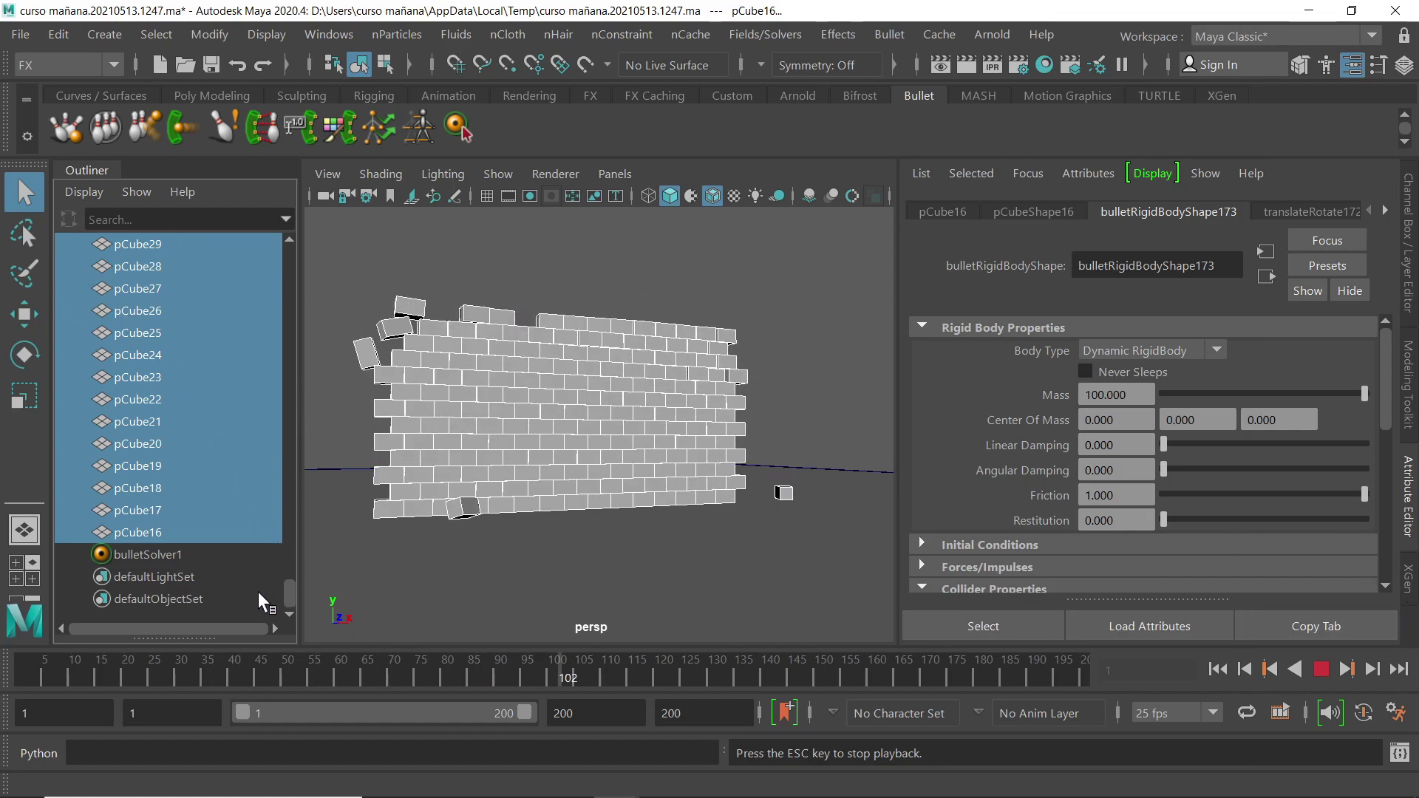
left_click_drag(291, 581, 292, 555)
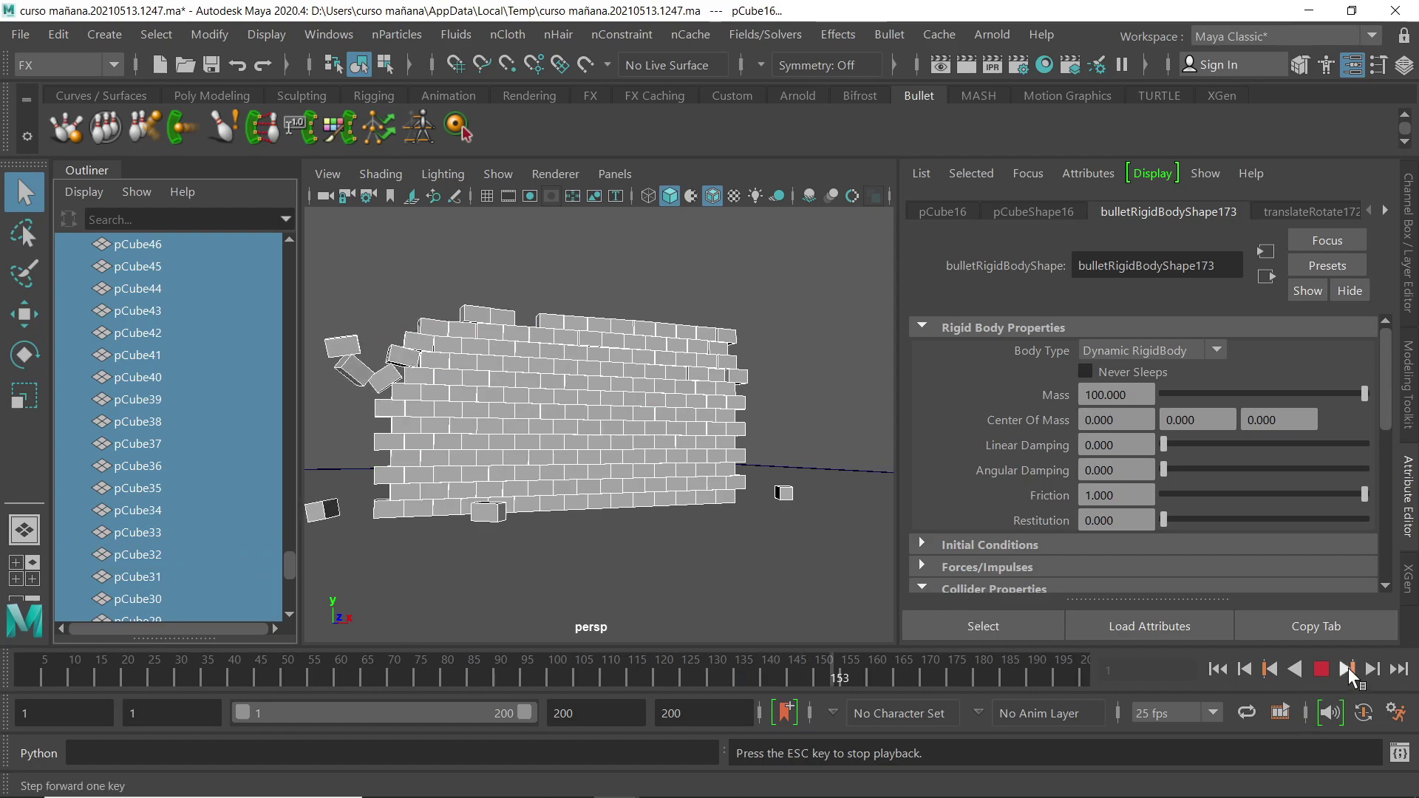
left_click(1322, 669)
left_click(1218, 669)
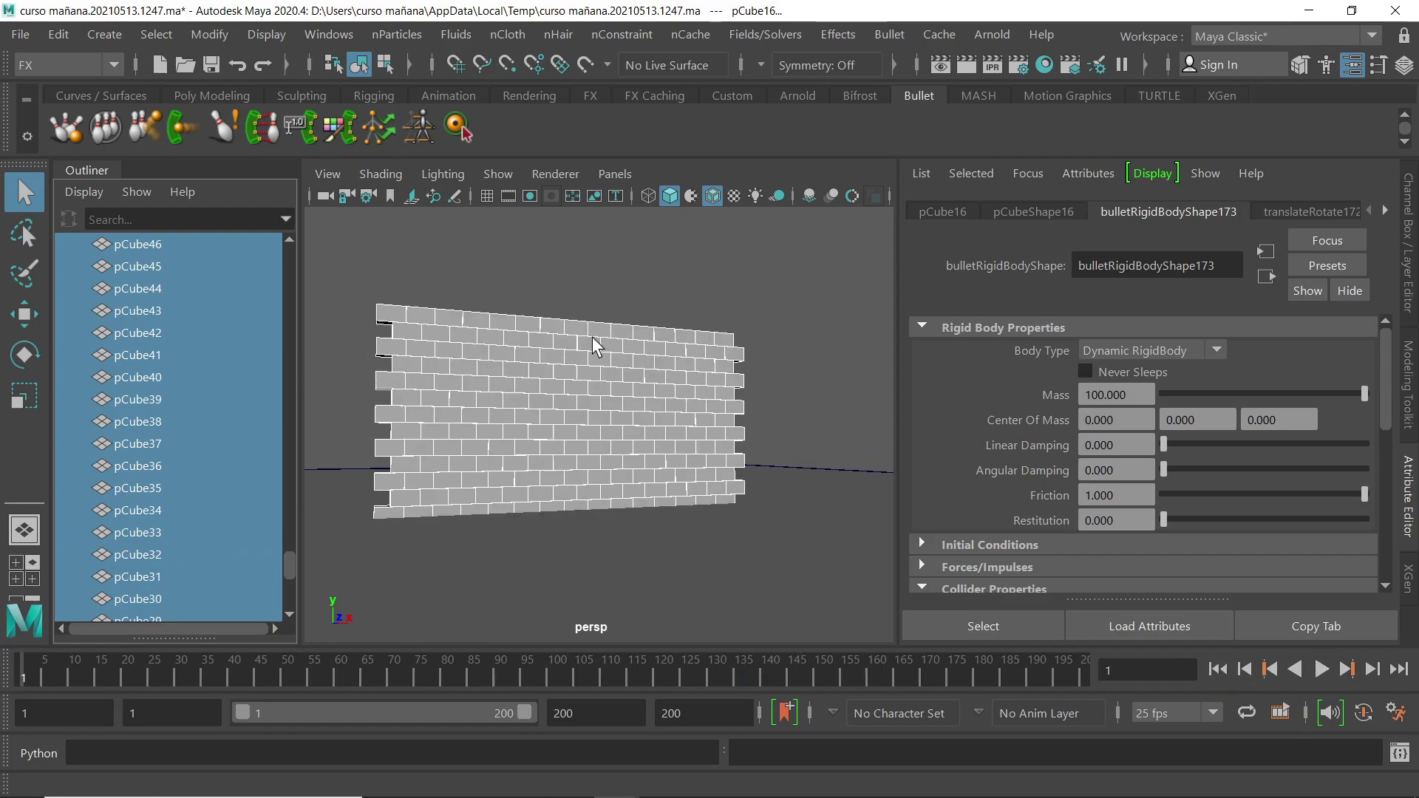
left_click_drag(291, 562, 269, 250)
left_click(59, 35)
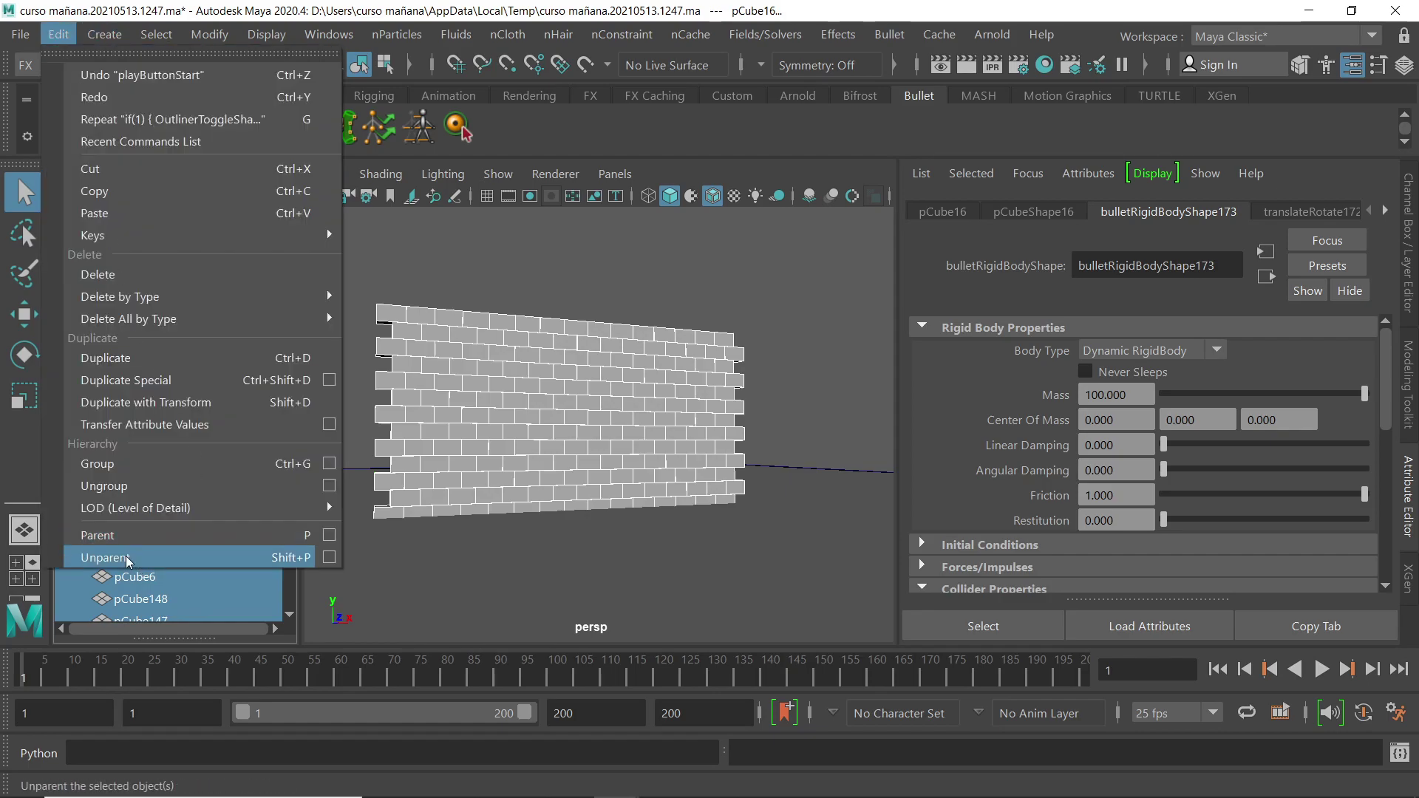
left_click(327, 27)
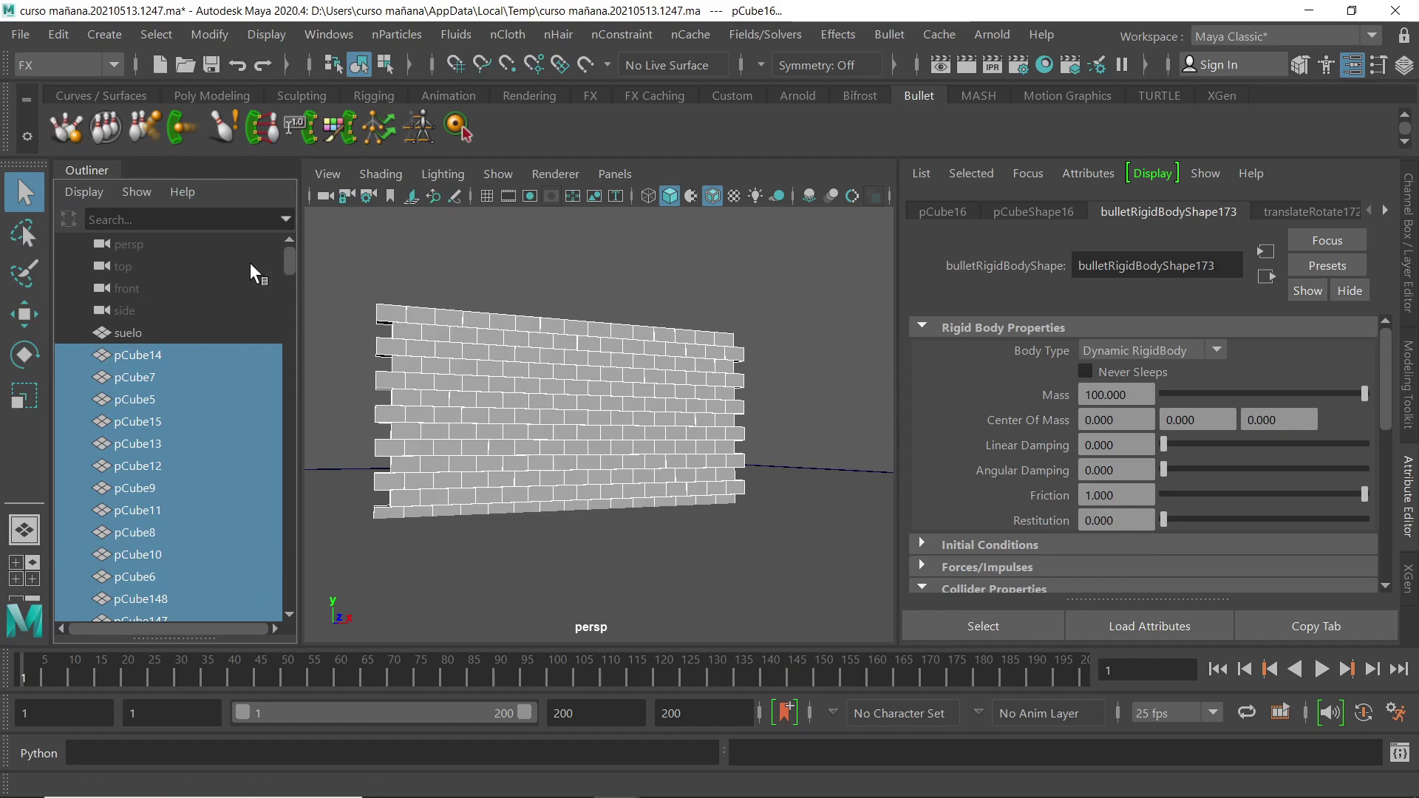
left_click(59, 34)
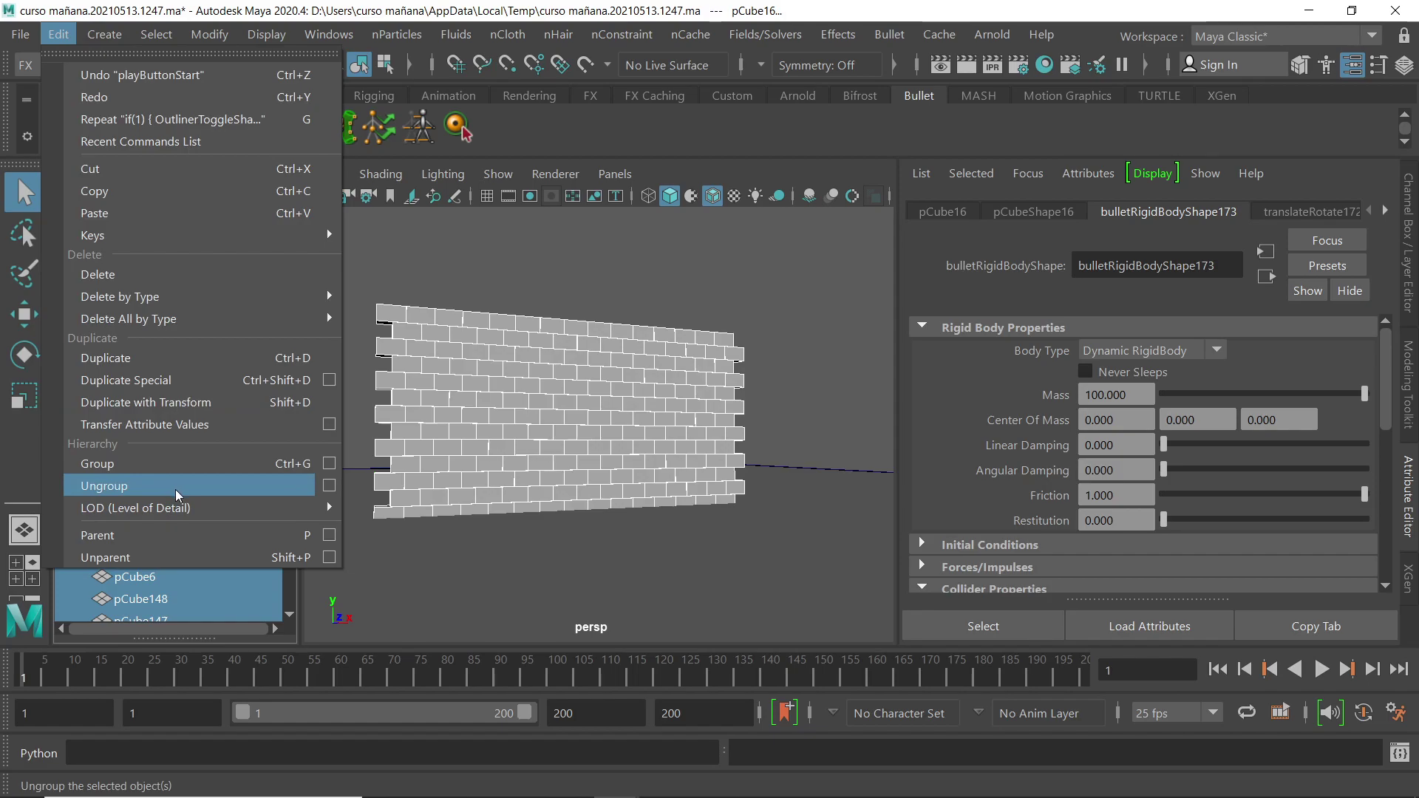
left_click(627, 34)
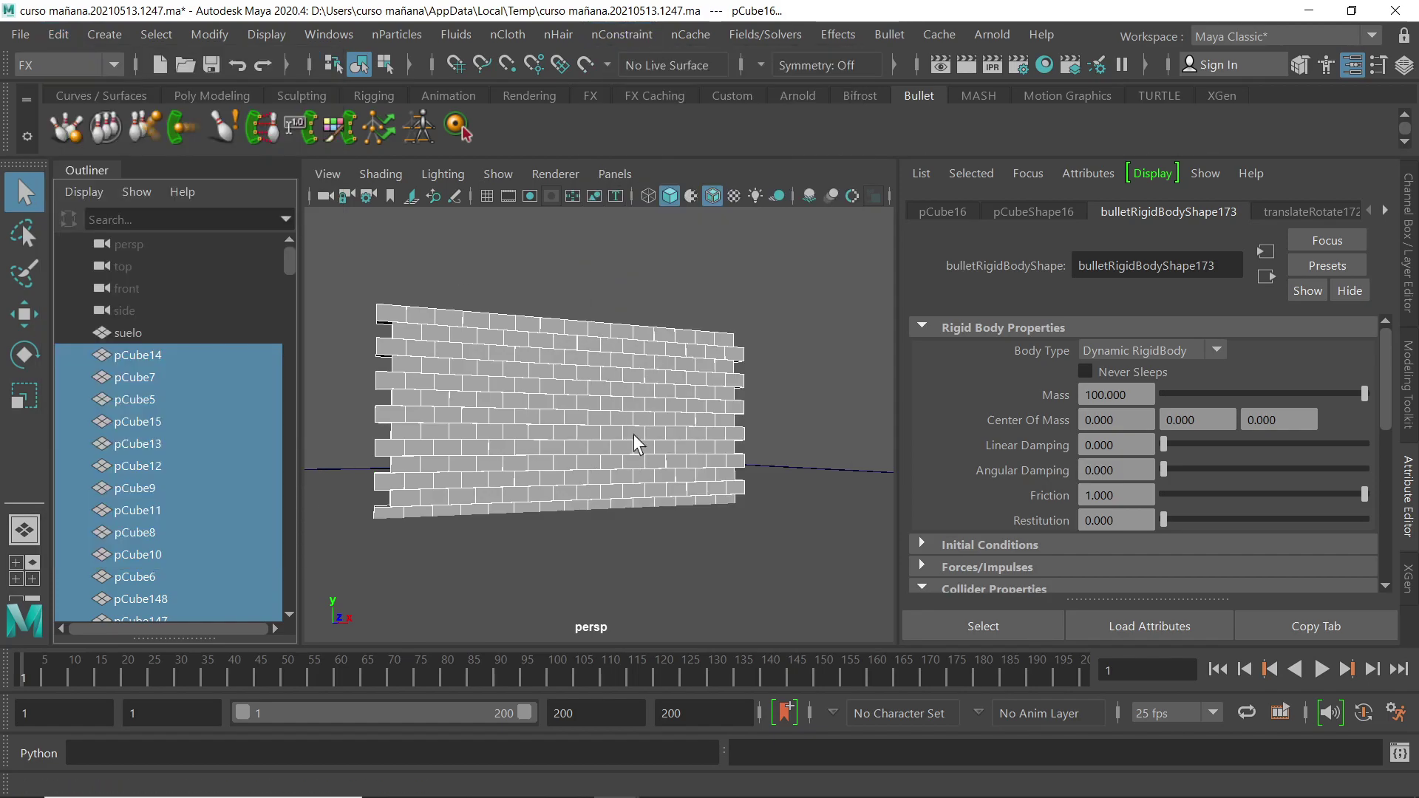
left_click_drag(573, 415, 885, 538, "alt")
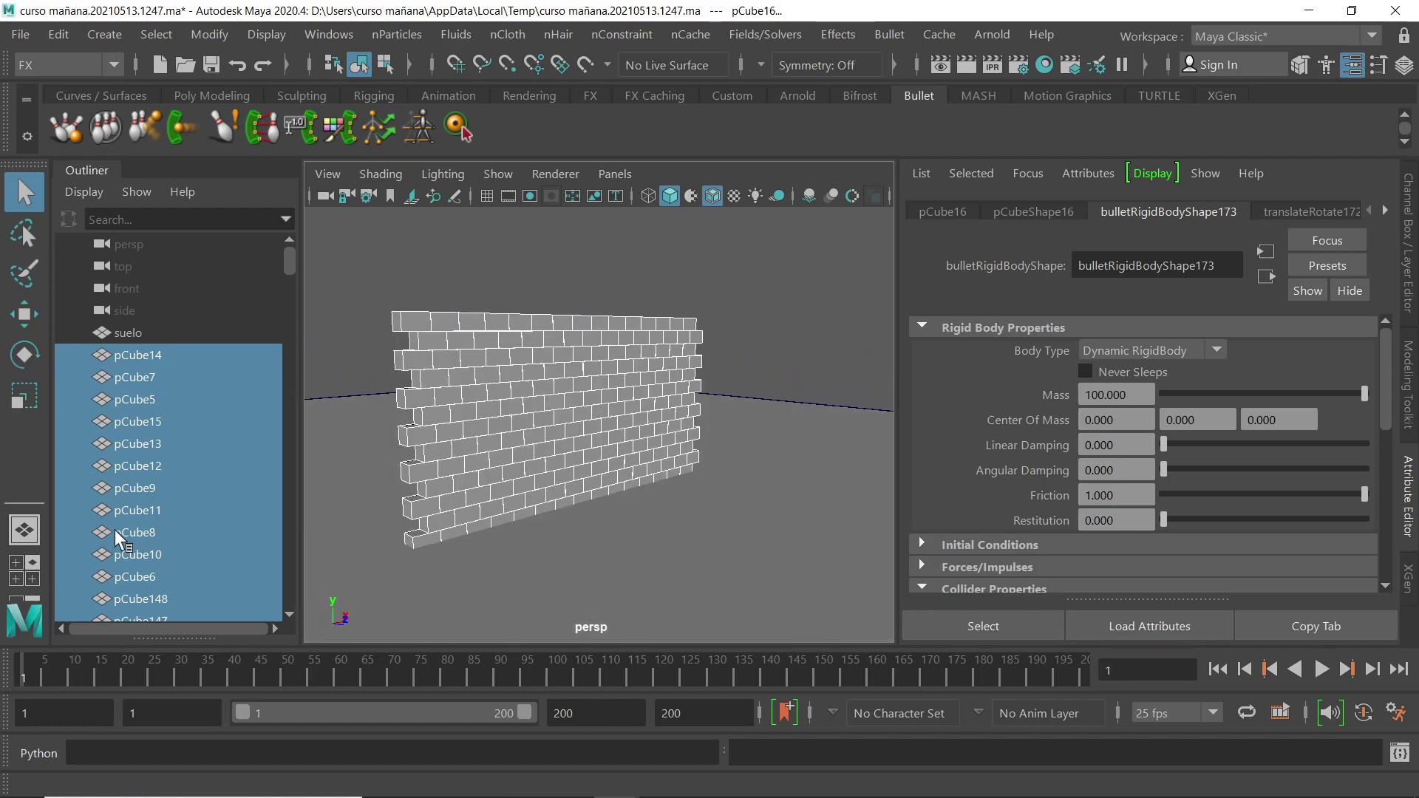
- Enable Initially Sleeping in the initial conditions of pCube16's rigid body, replay the simulation, and return to frame 1
left_click(926, 545)
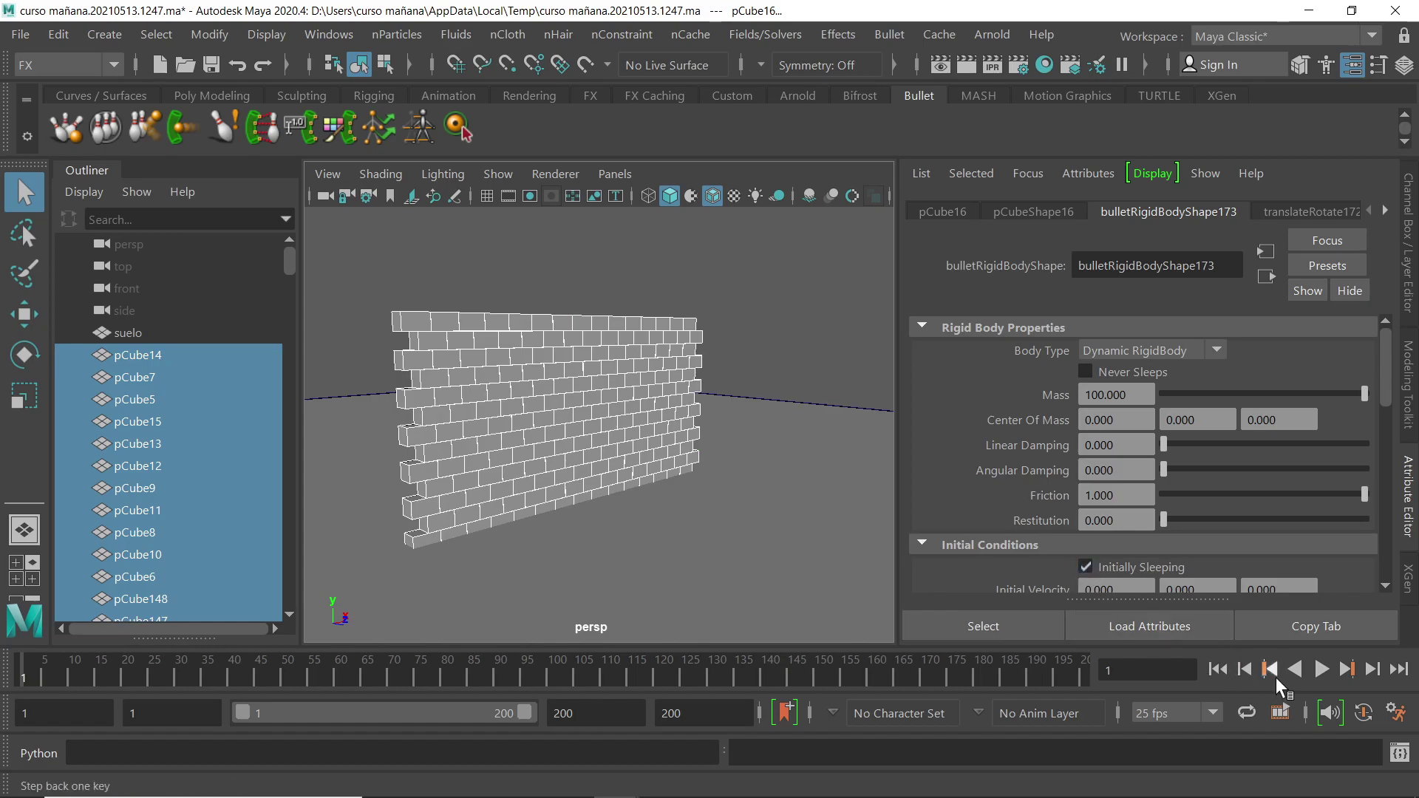
left_click(1322, 669)
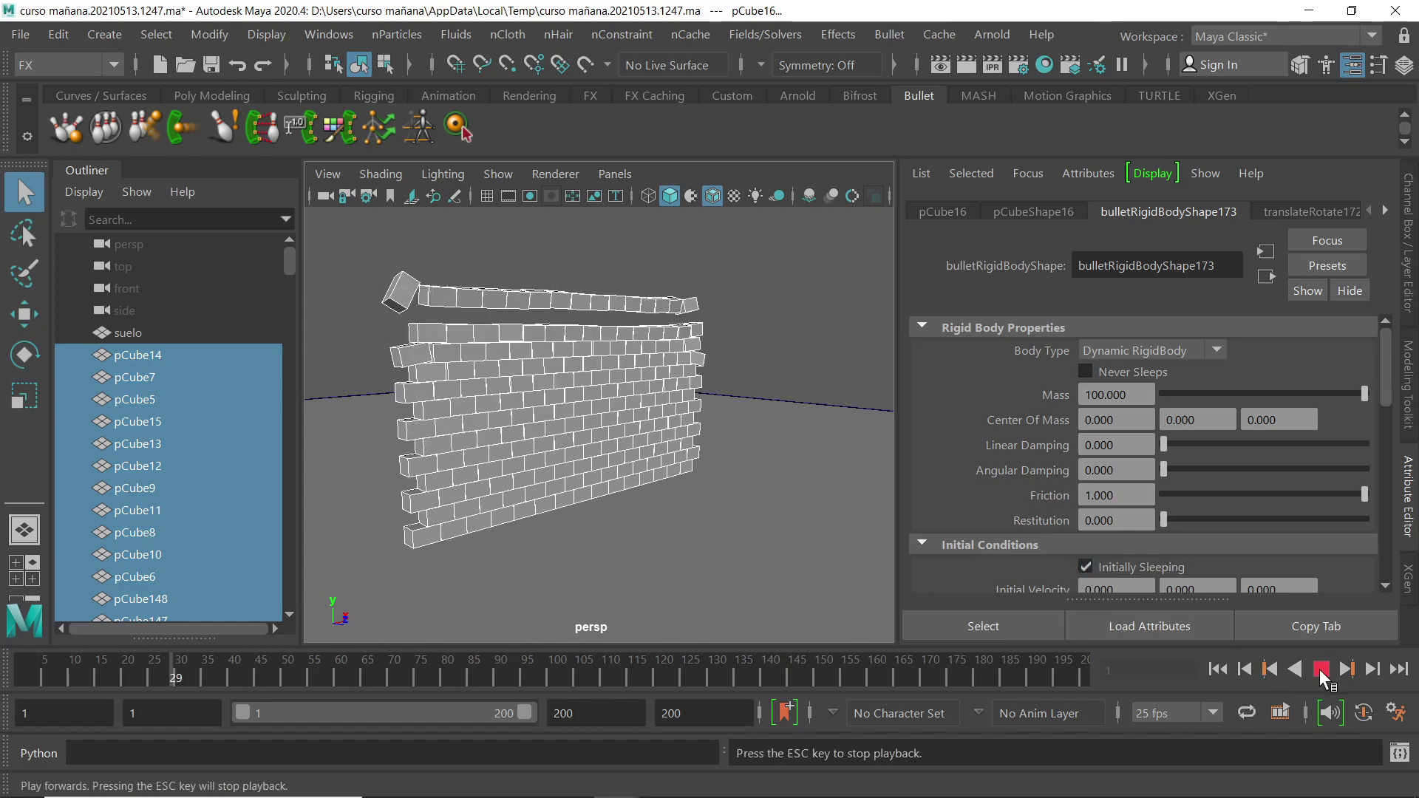
left_click(1319, 669)
left_click(1322, 669)
left_click(9, 674)
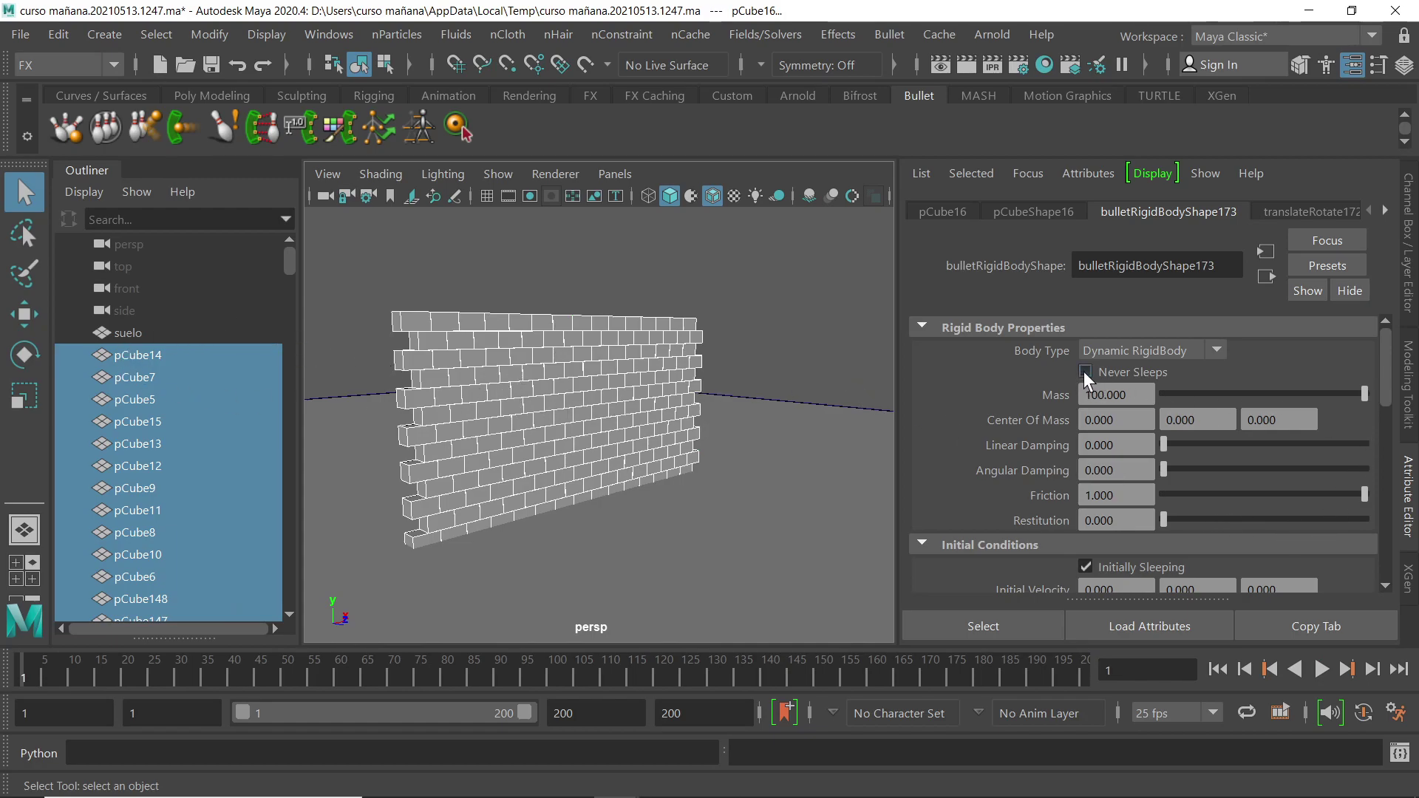
- Examine the Forces/Impulses and Collider Properties of pCube16's rigid body and collapse both sections
left_click_drag(1387, 380, 1382, 489)
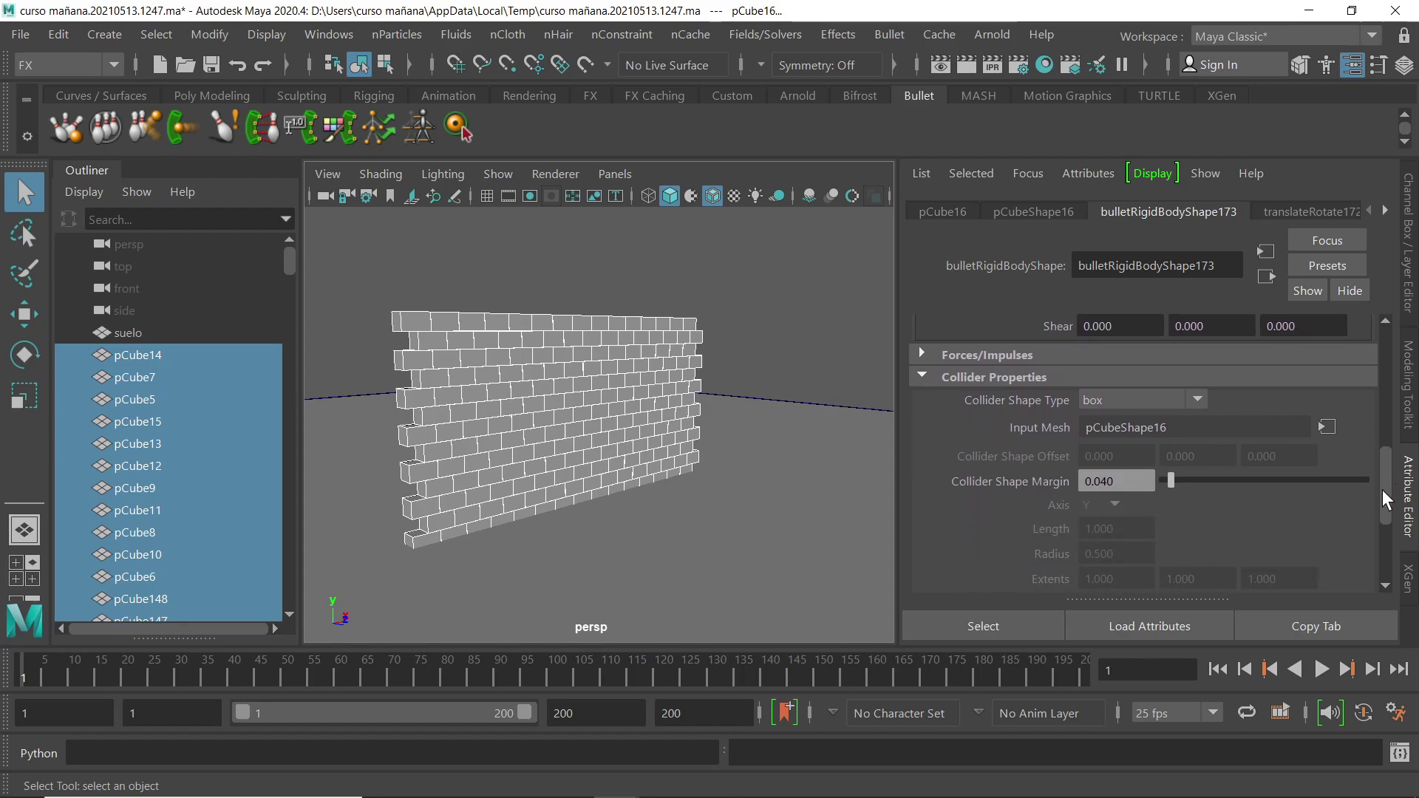
left_click(922, 353)
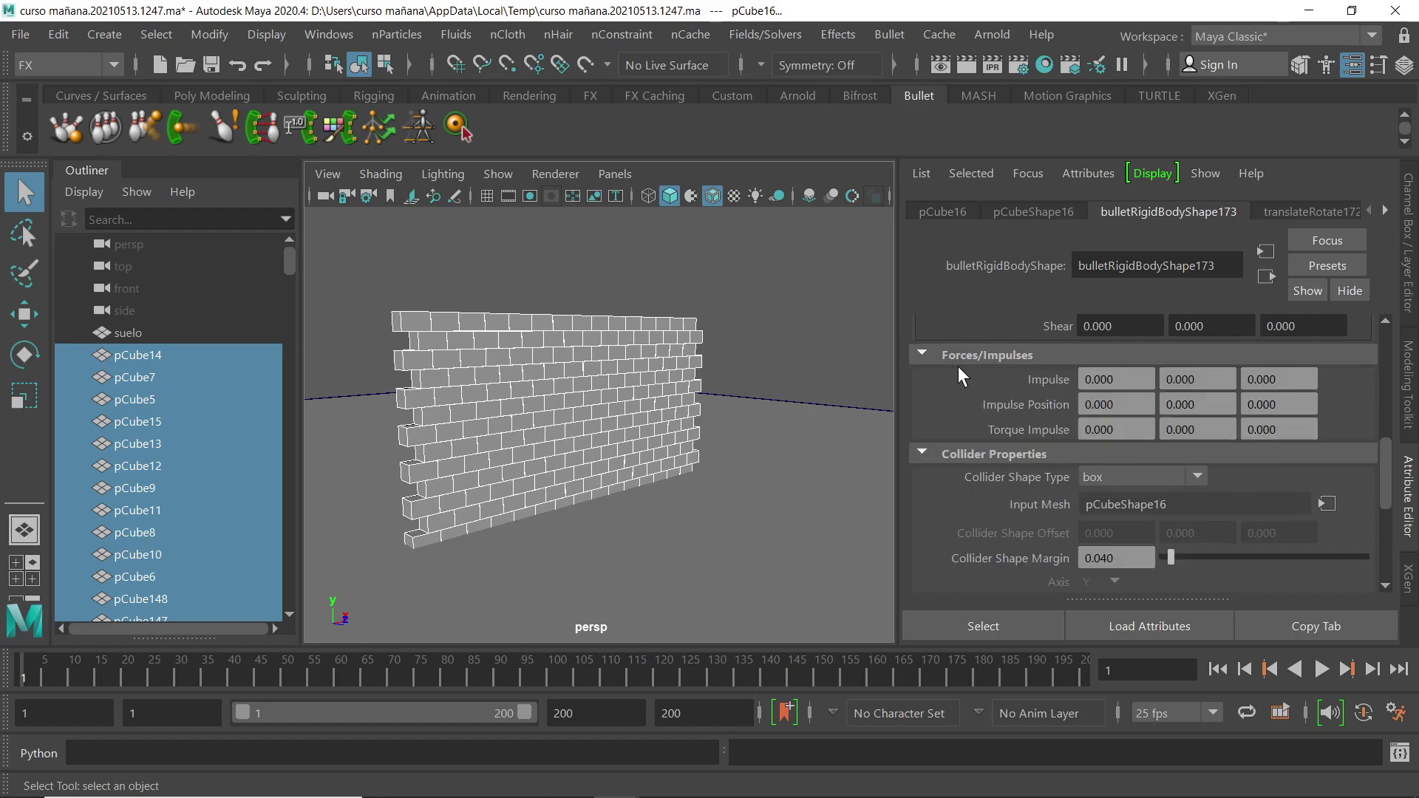
left_click(921, 351)
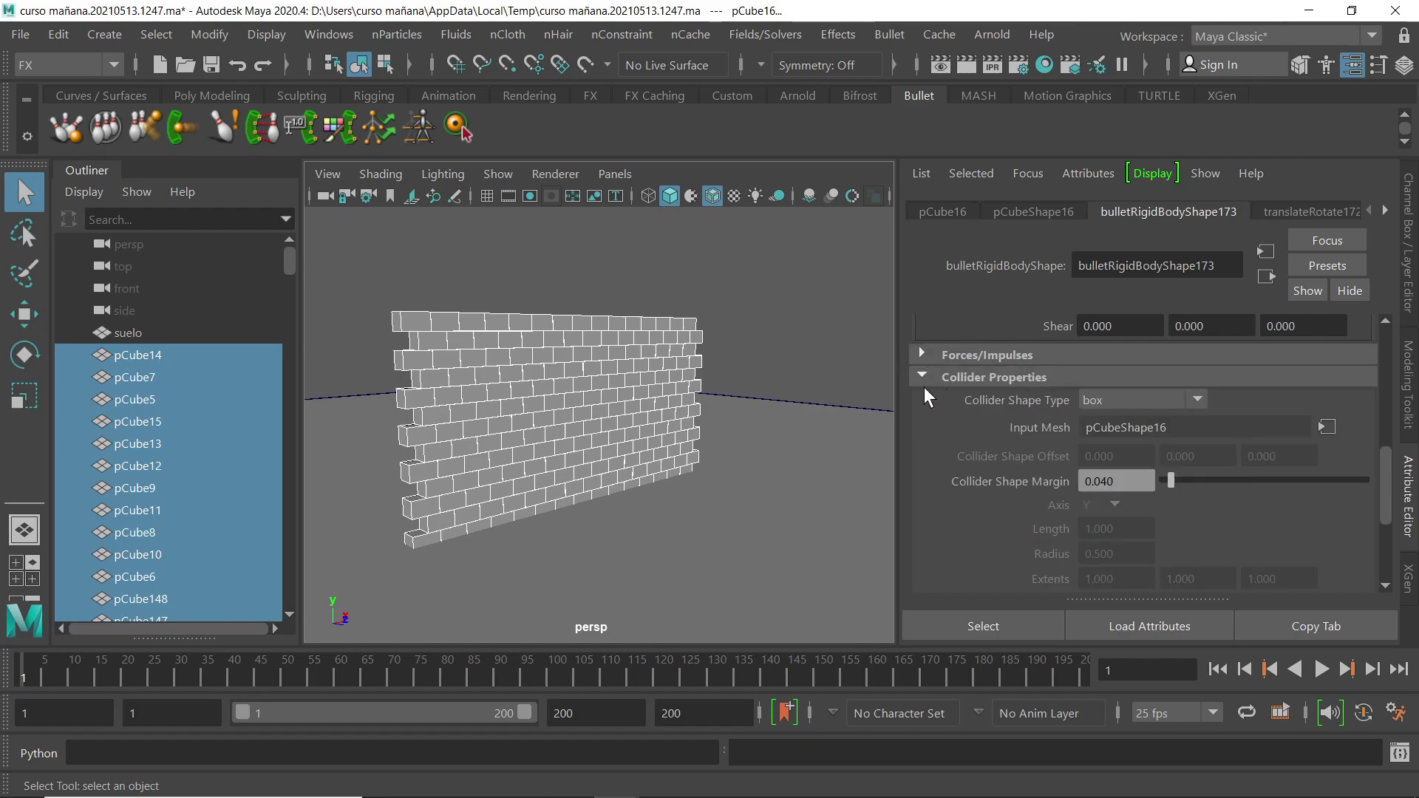
left_click(921, 377)
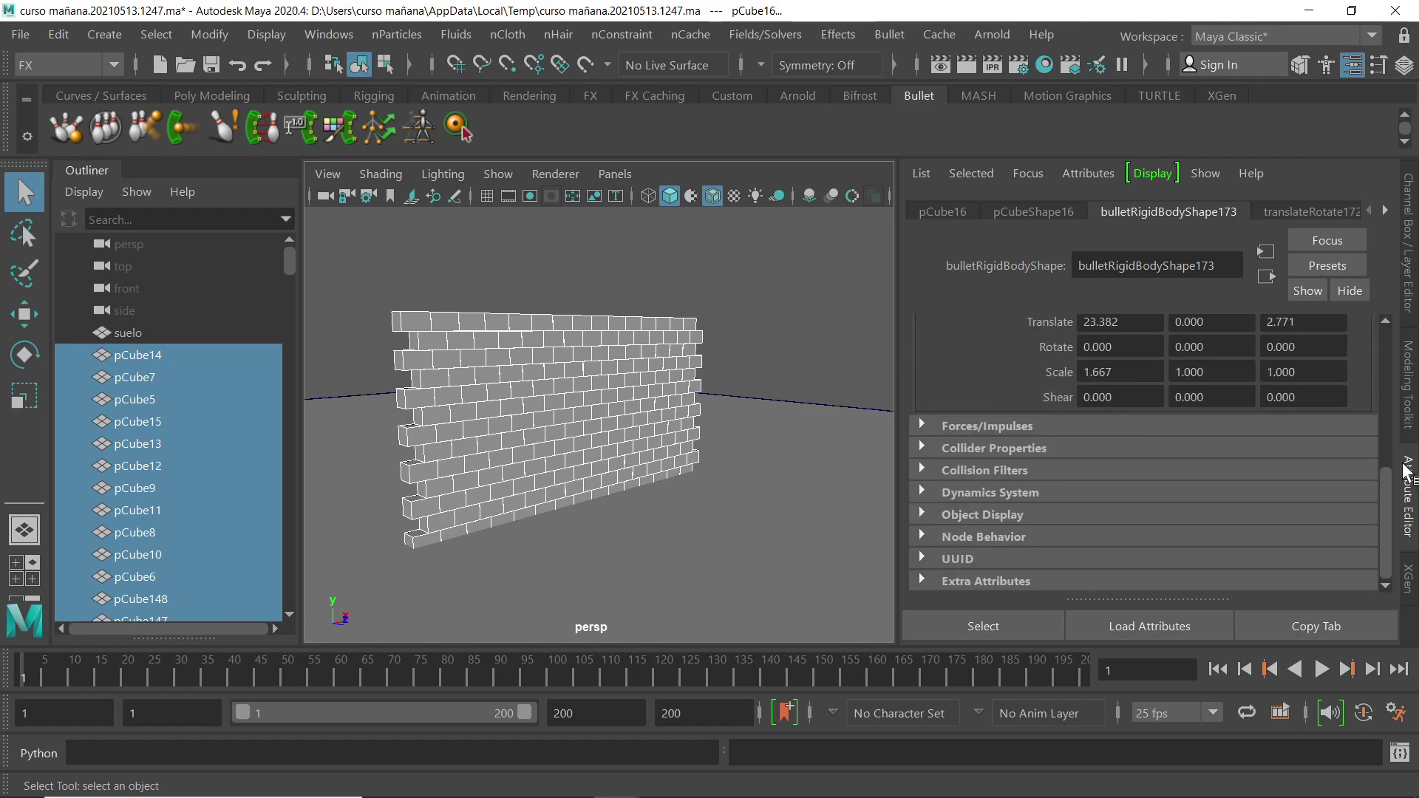
left_click_drag(1392, 475, 1391, 335)
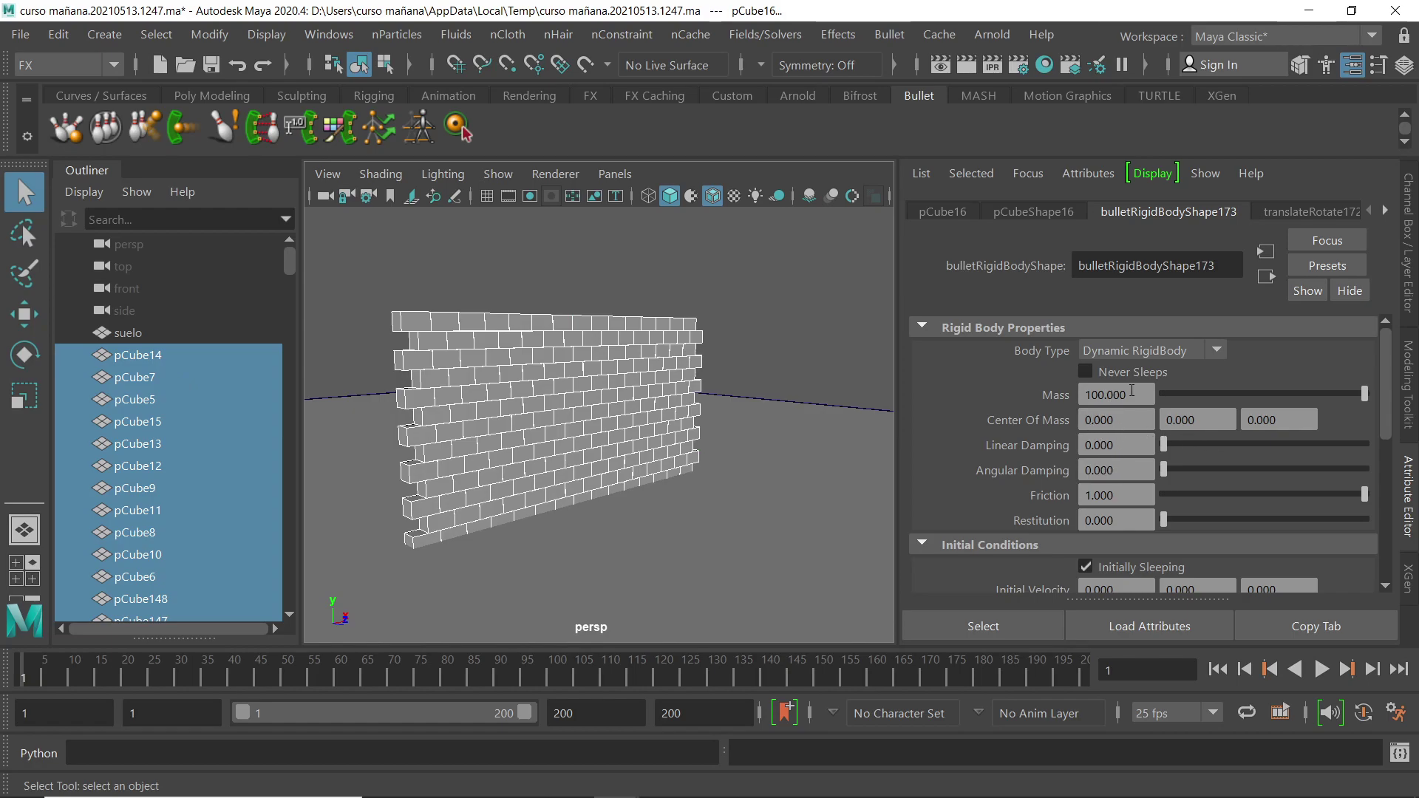
- Set the rigid body mass to 1 with the bricks still selected
left_click_drag(1143, 394, 1087, 395)
type("1")
key("Return")
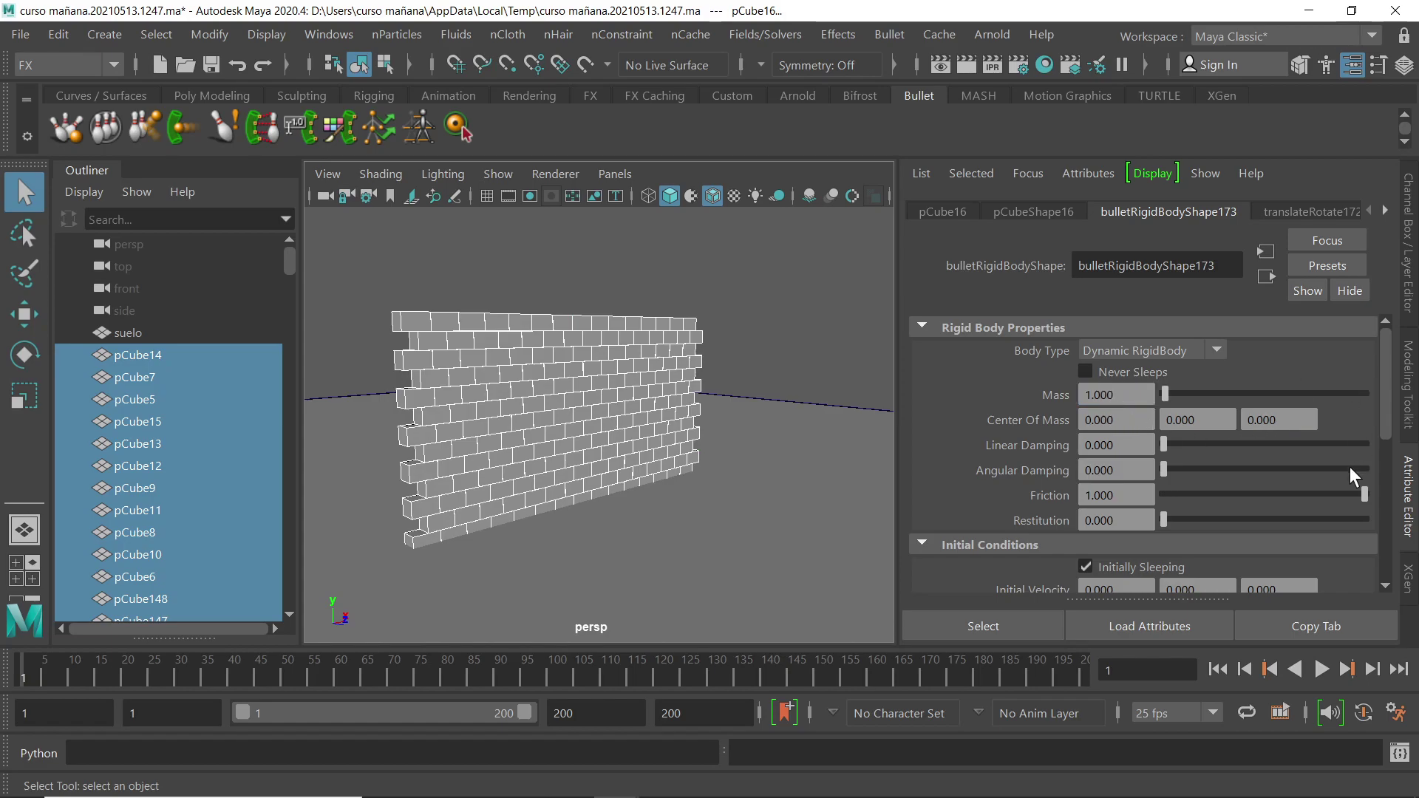
- Try Initially Sleeping on the wall's upper corner brick pCube199, replay to frame 44, return to frame 1, and disable the option
left_click_drag(1387, 414, 1373, 473)
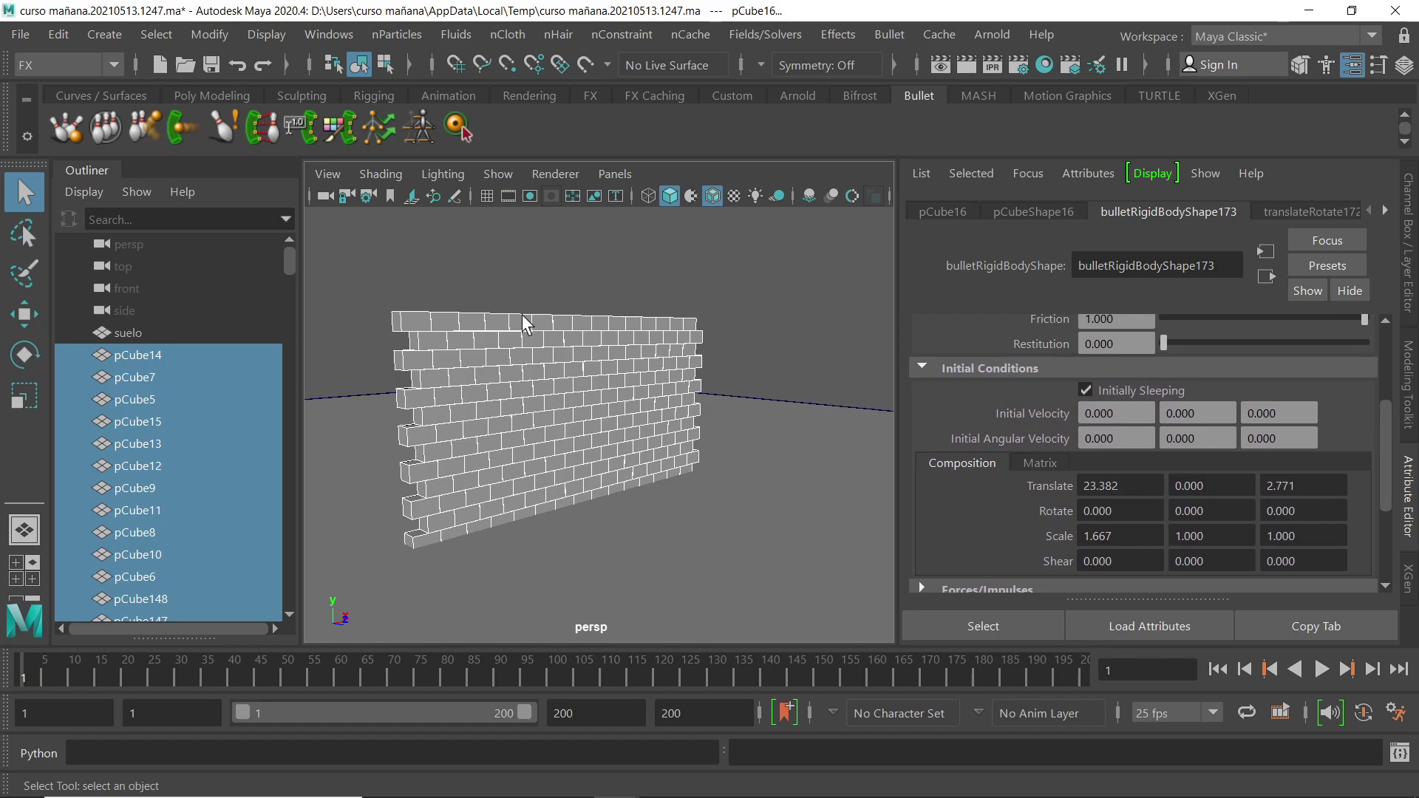
left_click(418, 327)
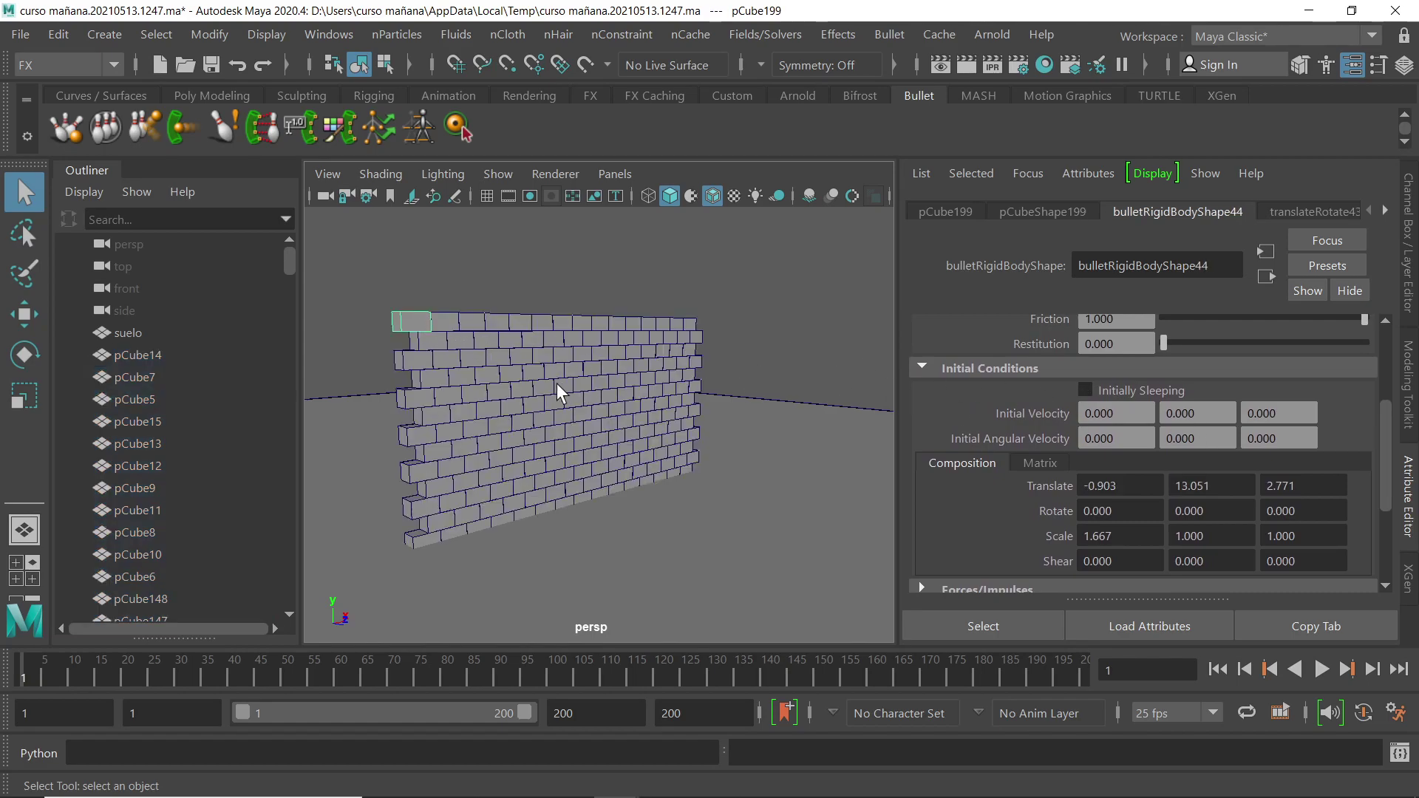
left_click(1085, 391)
left_click(1321, 671)
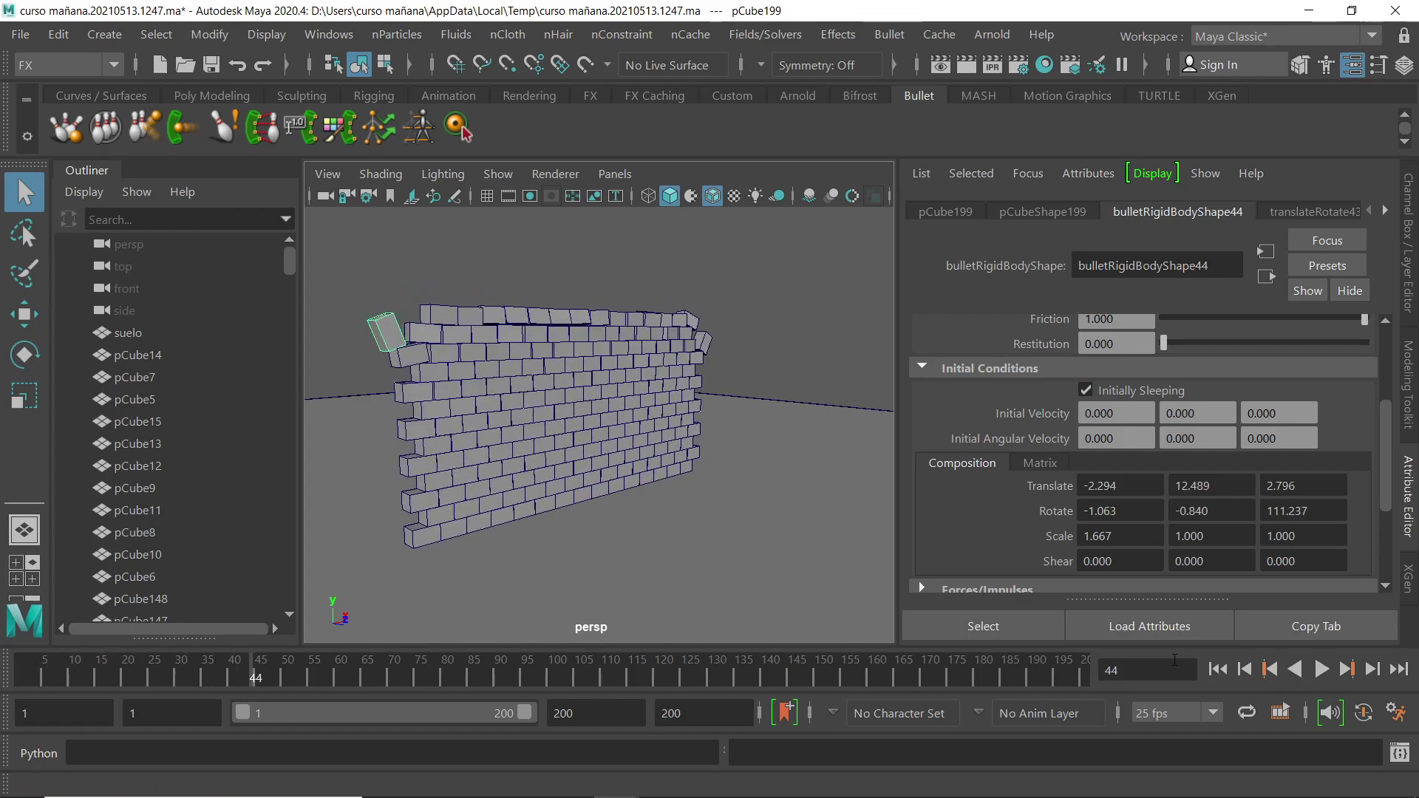
left_click(1217, 669)
left_click(1085, 390)
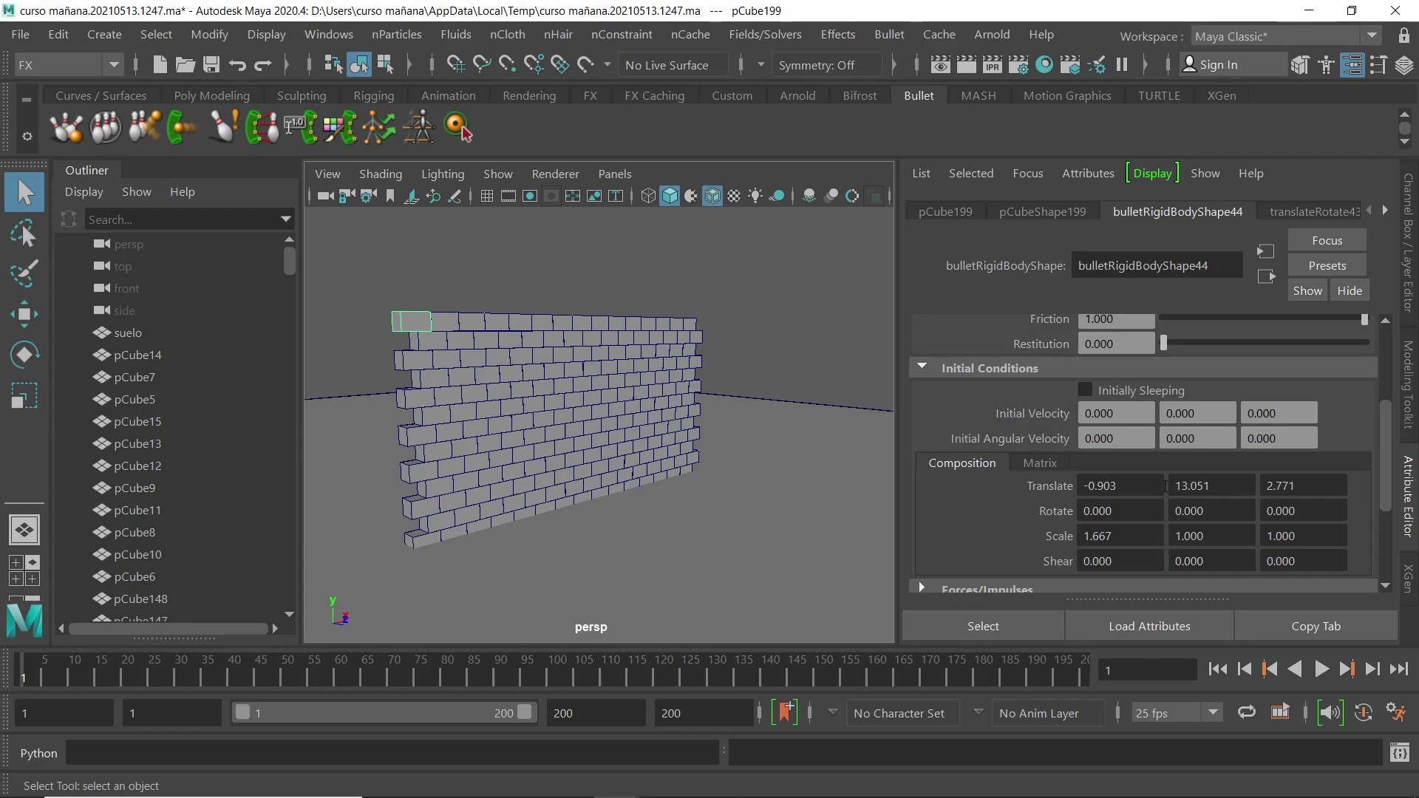
- Select all bricks from pCube14 through pCube16 and switch Initially Sleeping off and back on in the initial conditions
left_click_drag(1387, 485, 1396, 411)
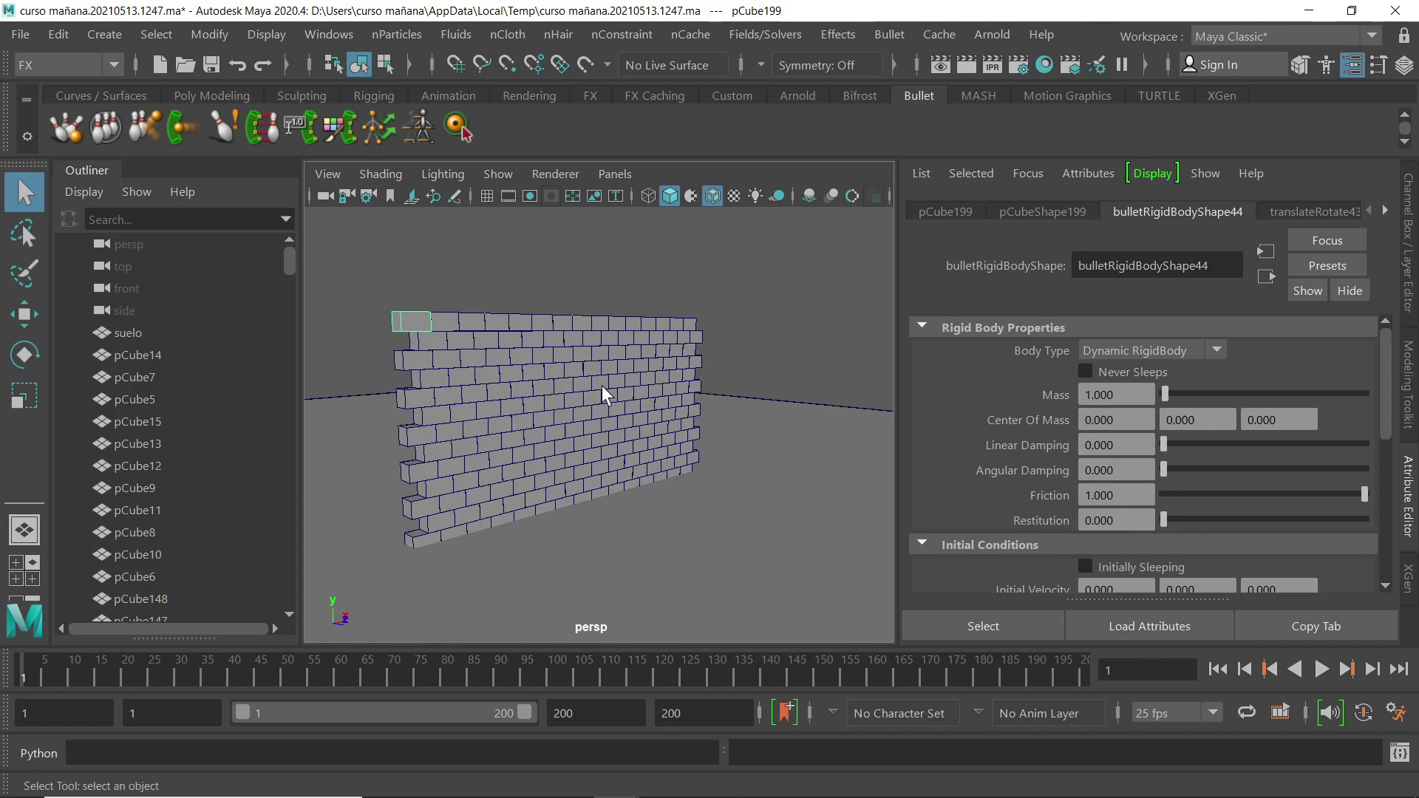
left_click(121, 354)
left_click_drag(291, 272, 305, 592)
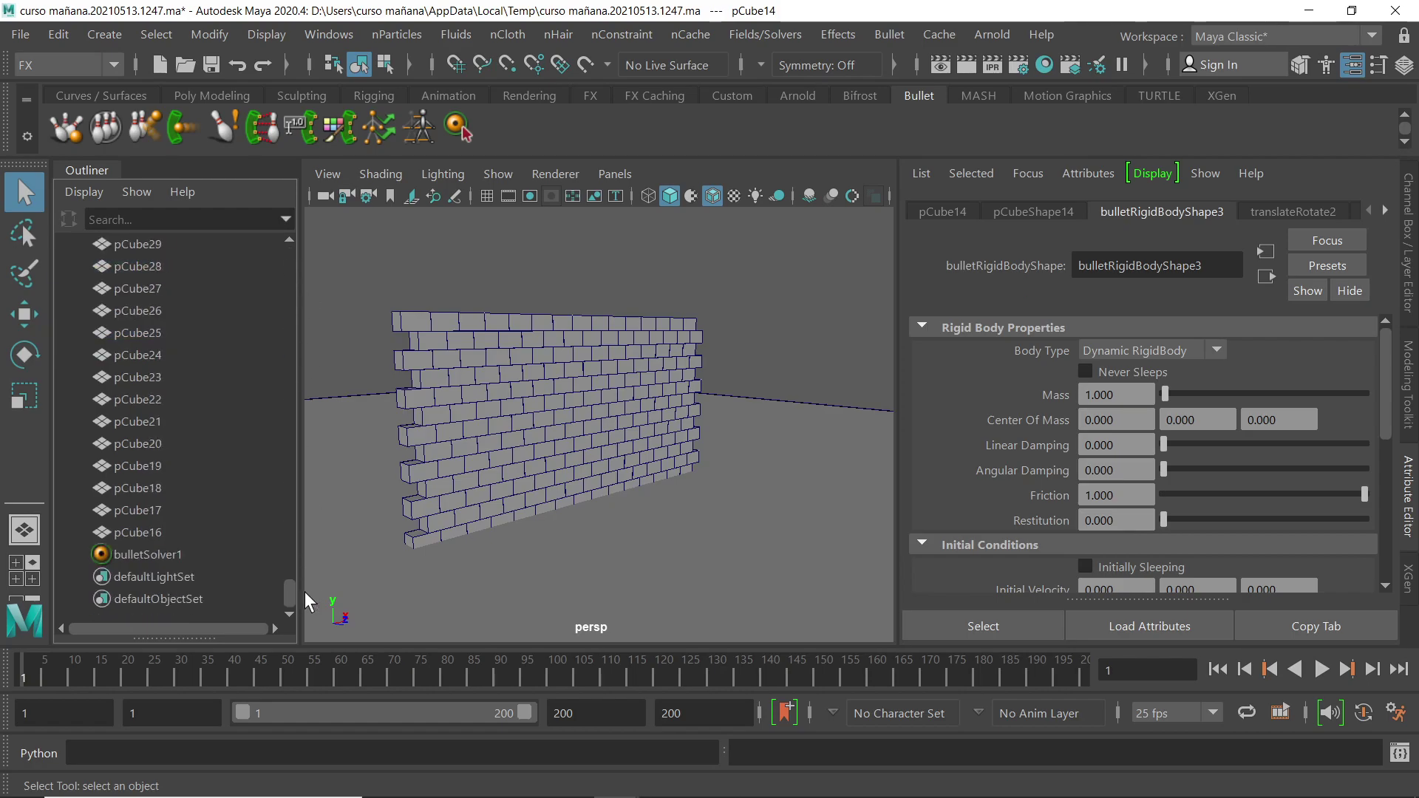
left_click(136, 531, "shift")
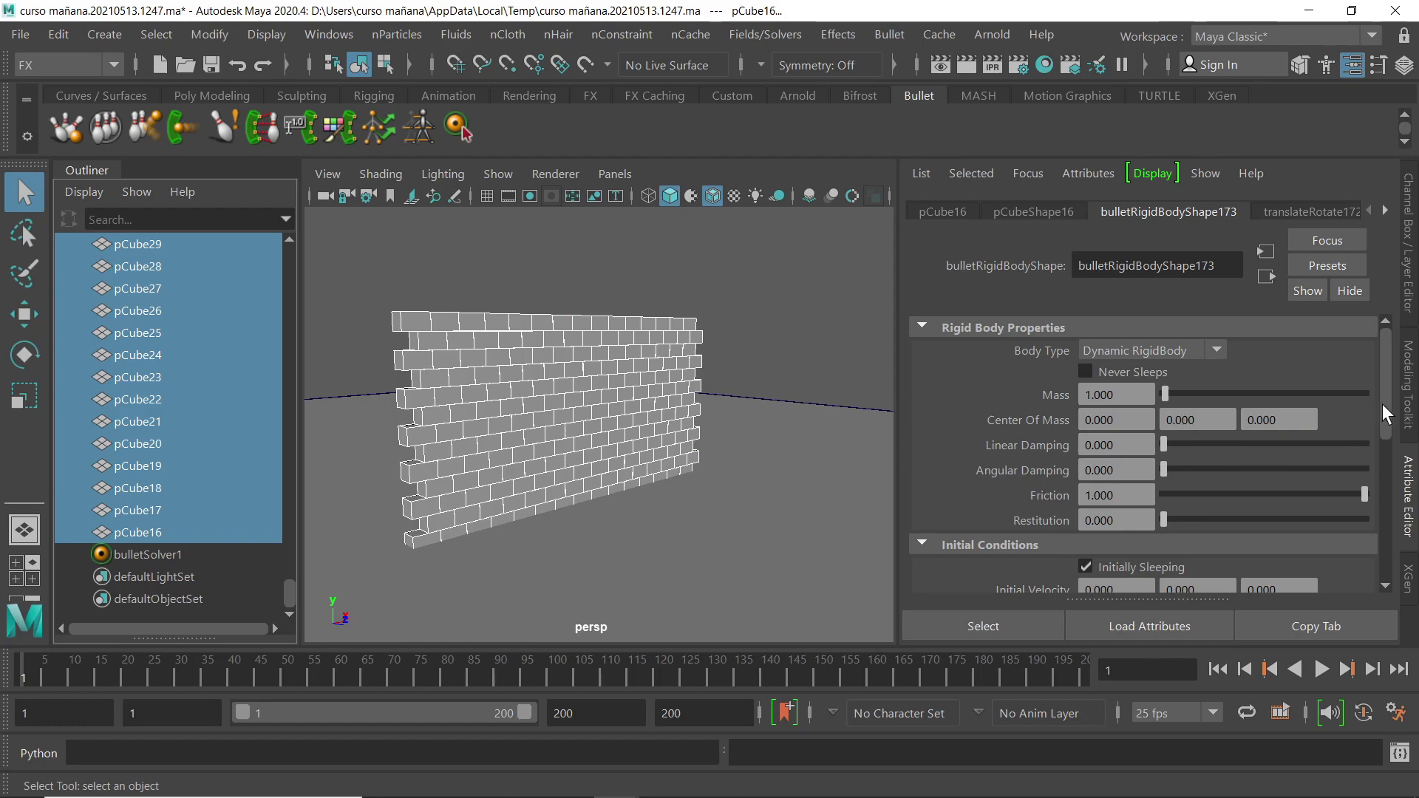
scroll(1382, 404, "down", 3)
left_click(1086, 431)
left_click(1086, 432)
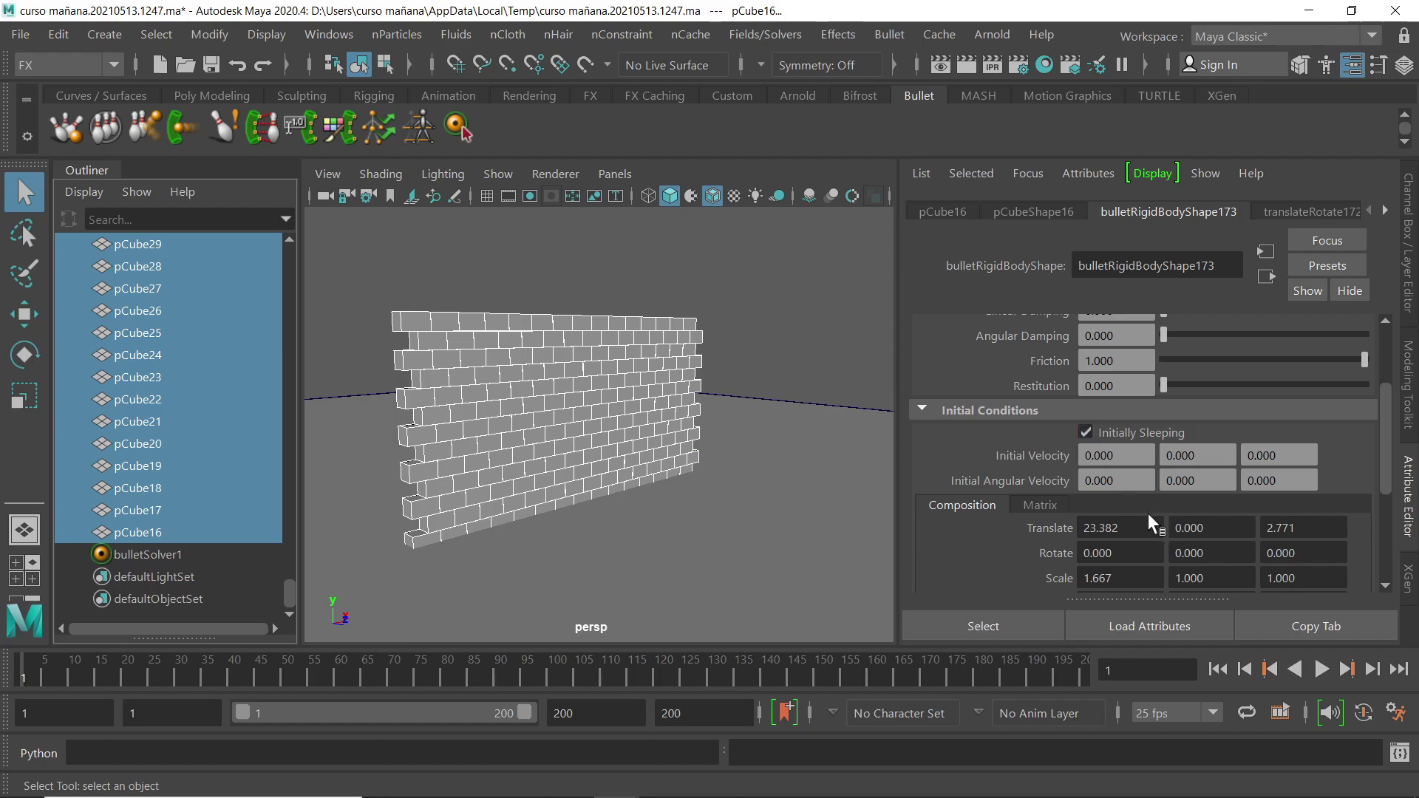
- Start the simulation briefly, return to frame 1, and set the playback speed to Play Every Frame, Free
left_click(1322, 669)
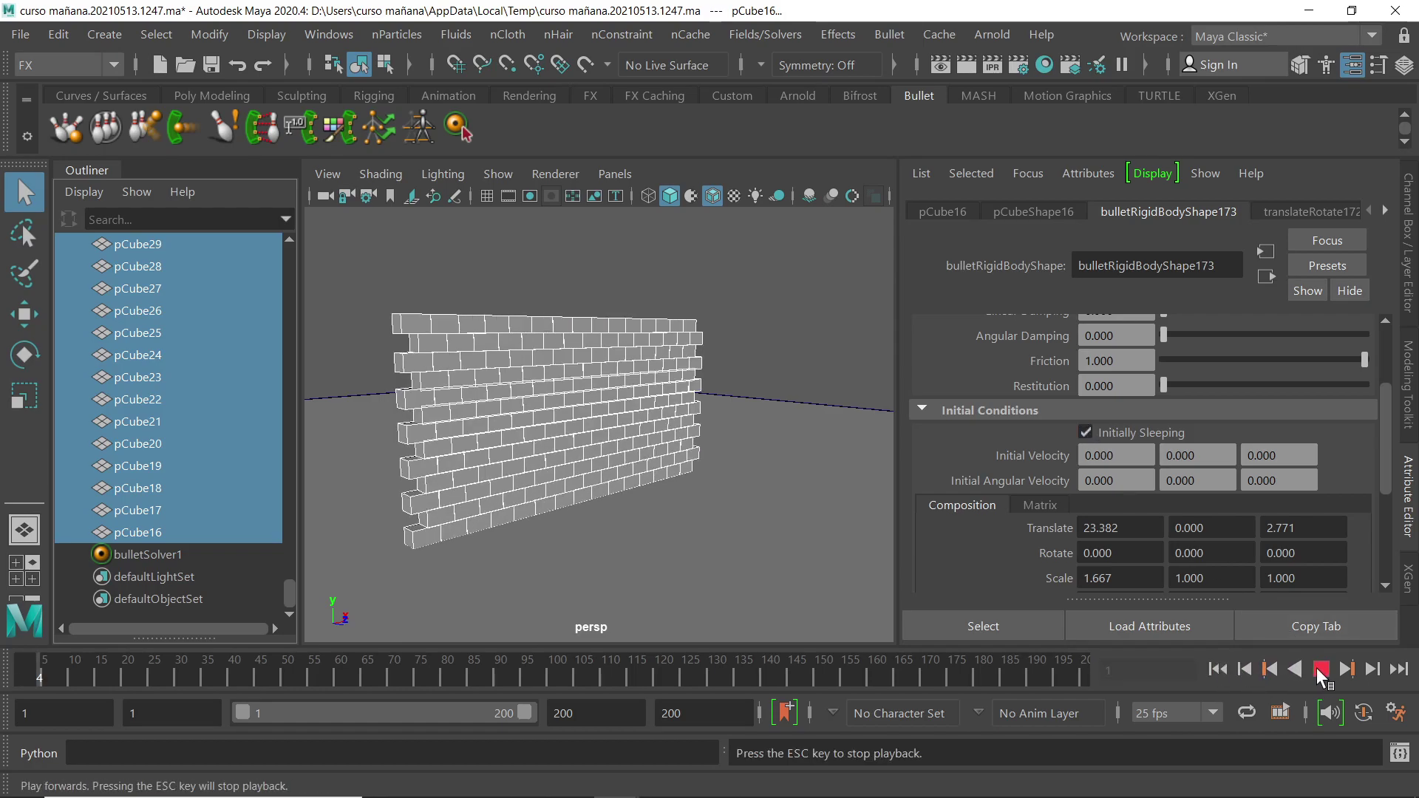
left_click(1216, 669)
right_click(683, 675)
mouse_move(838, 486)
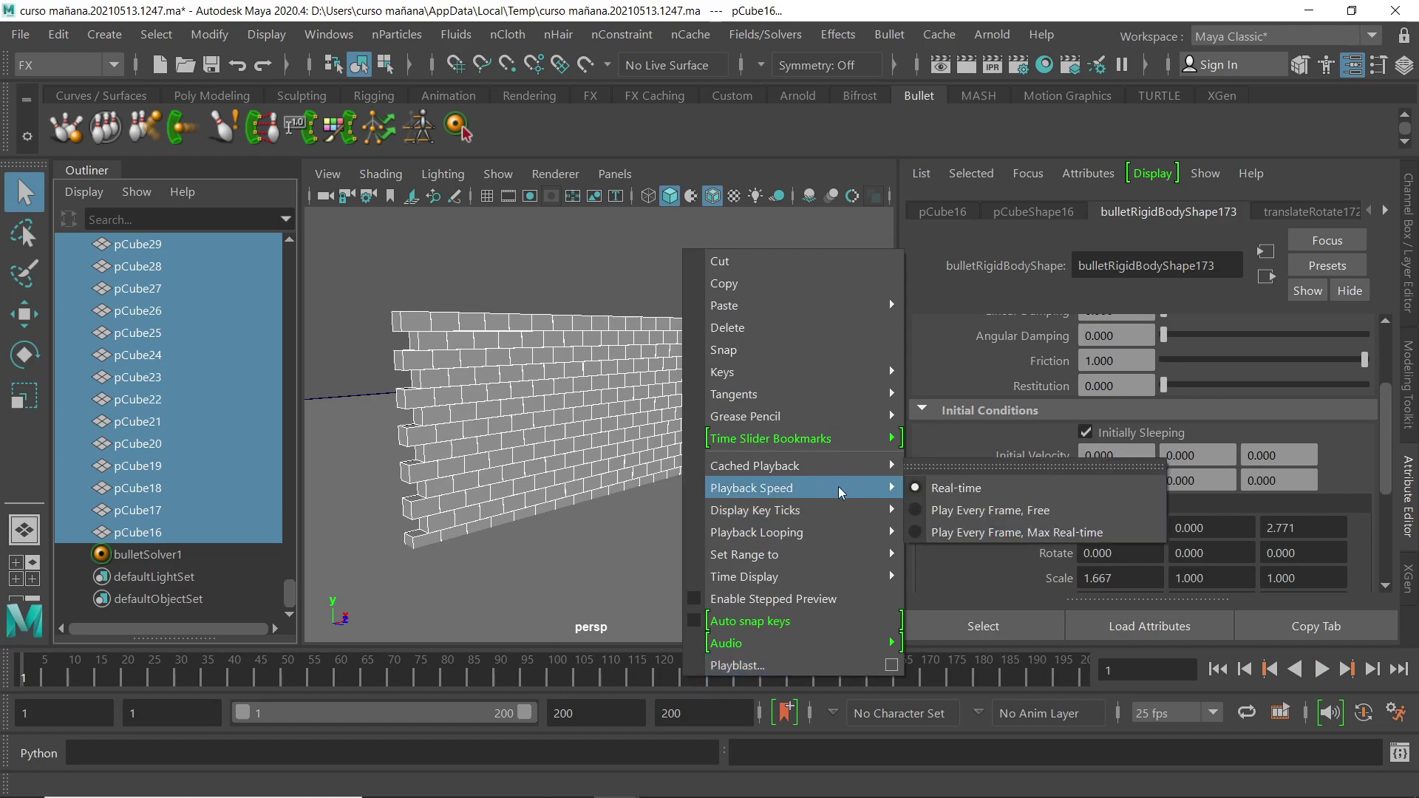
left_click(933, 511)
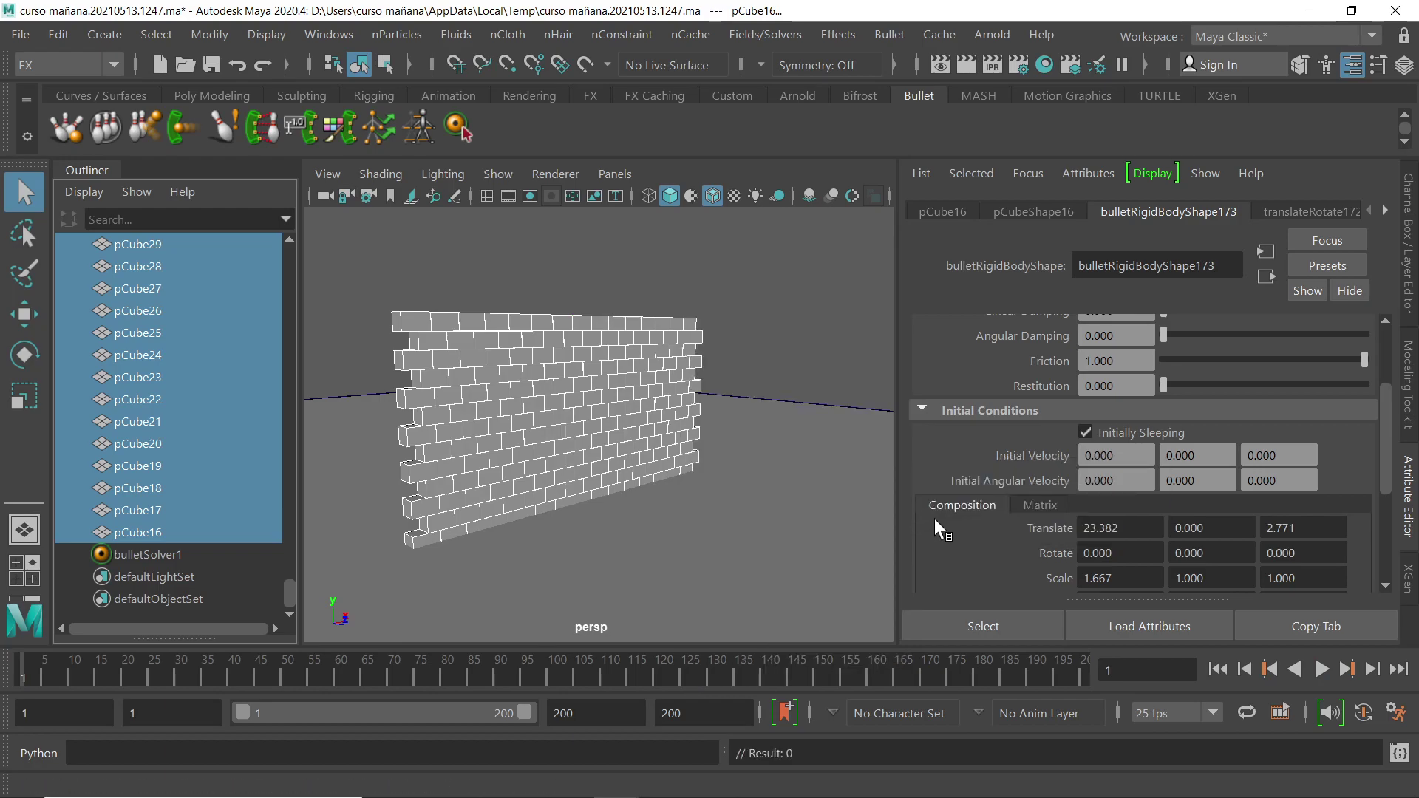
- Replay the brick wall simulation to about frame 71 and return to frame 1
left_click(1322, 669)
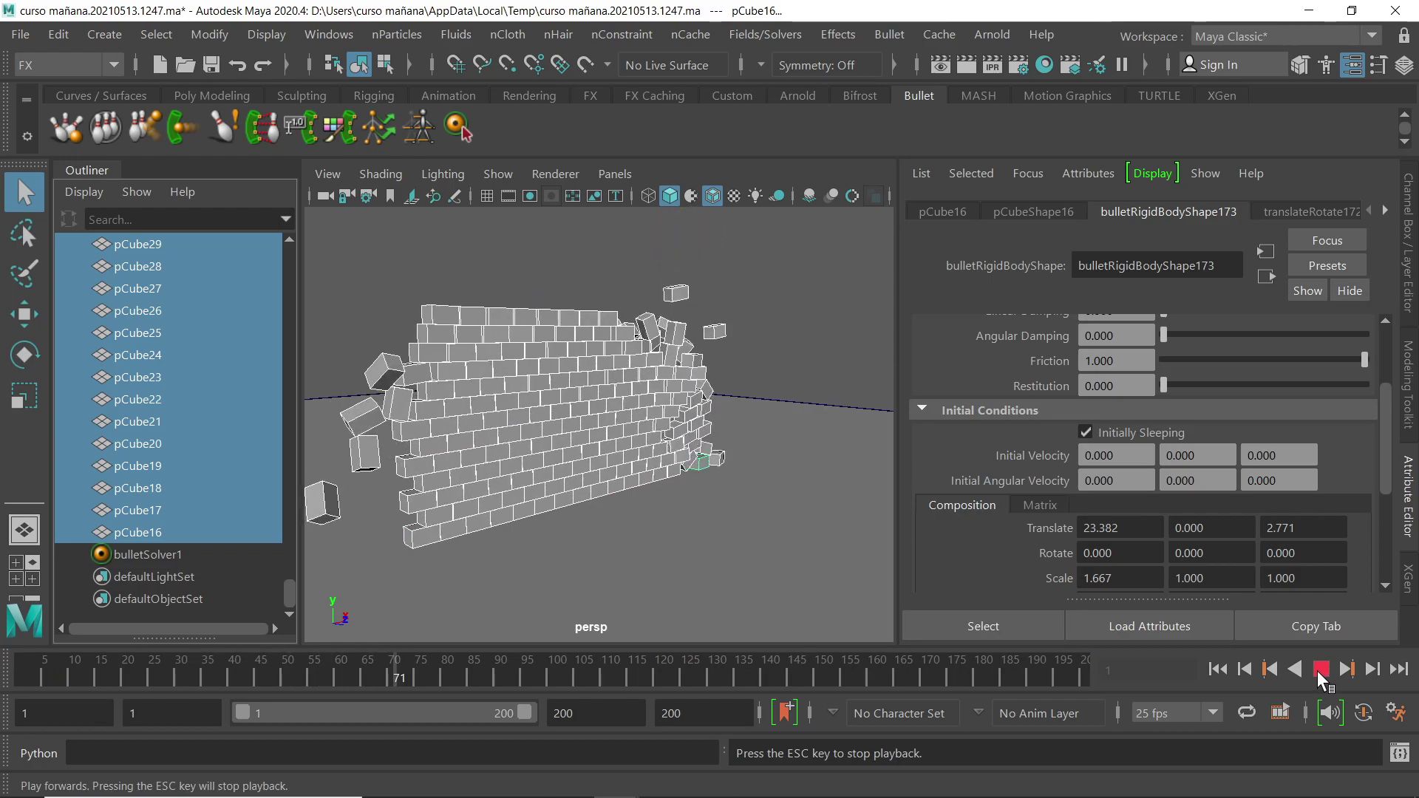
left_click(1320, 669)
left_click(1218, 669)
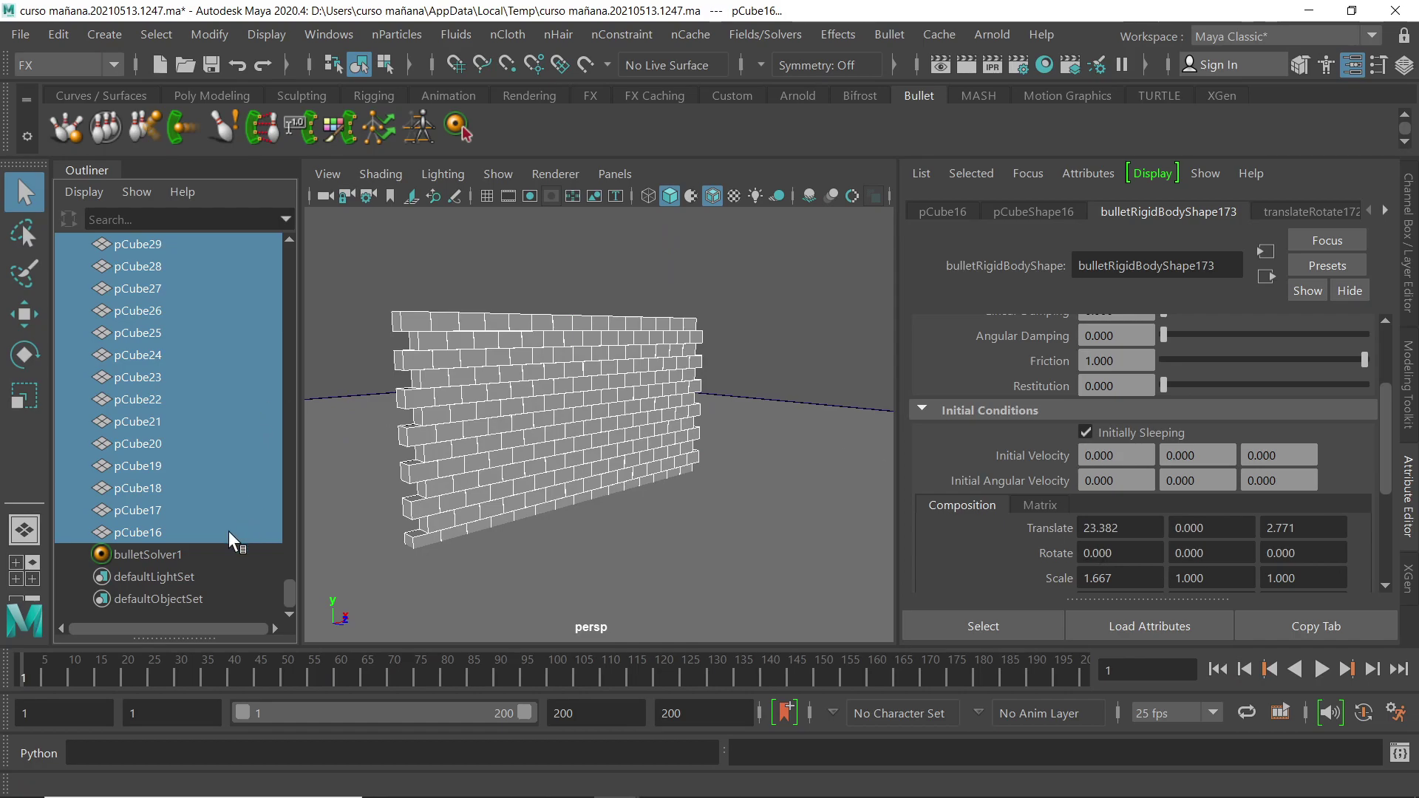
- Show shapes in the Outliner, expand pCube16, and select its Bullet rigid body shape
left_click(69, 193)
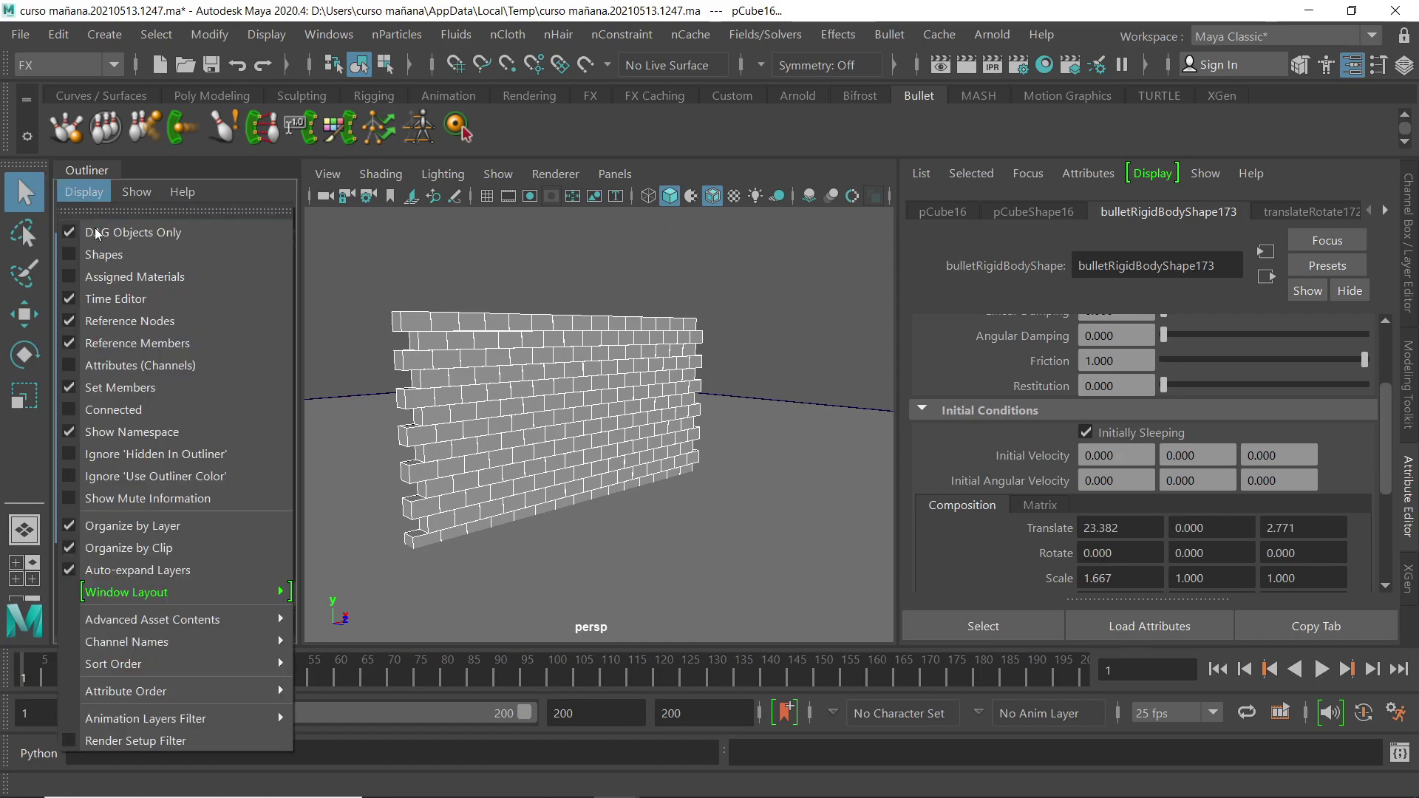
left_click(71, 253)
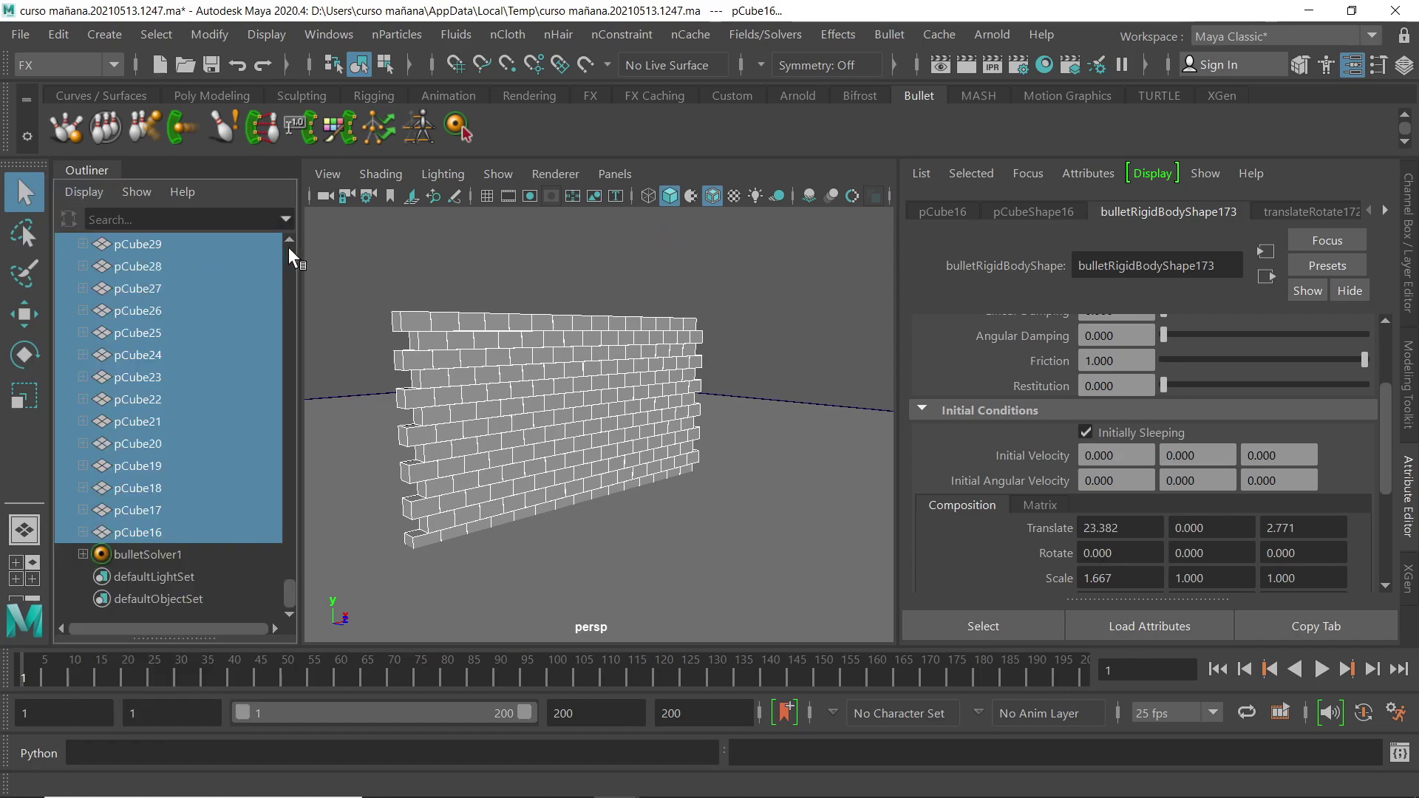
left_click(82, 532)
left_click(145, 553)
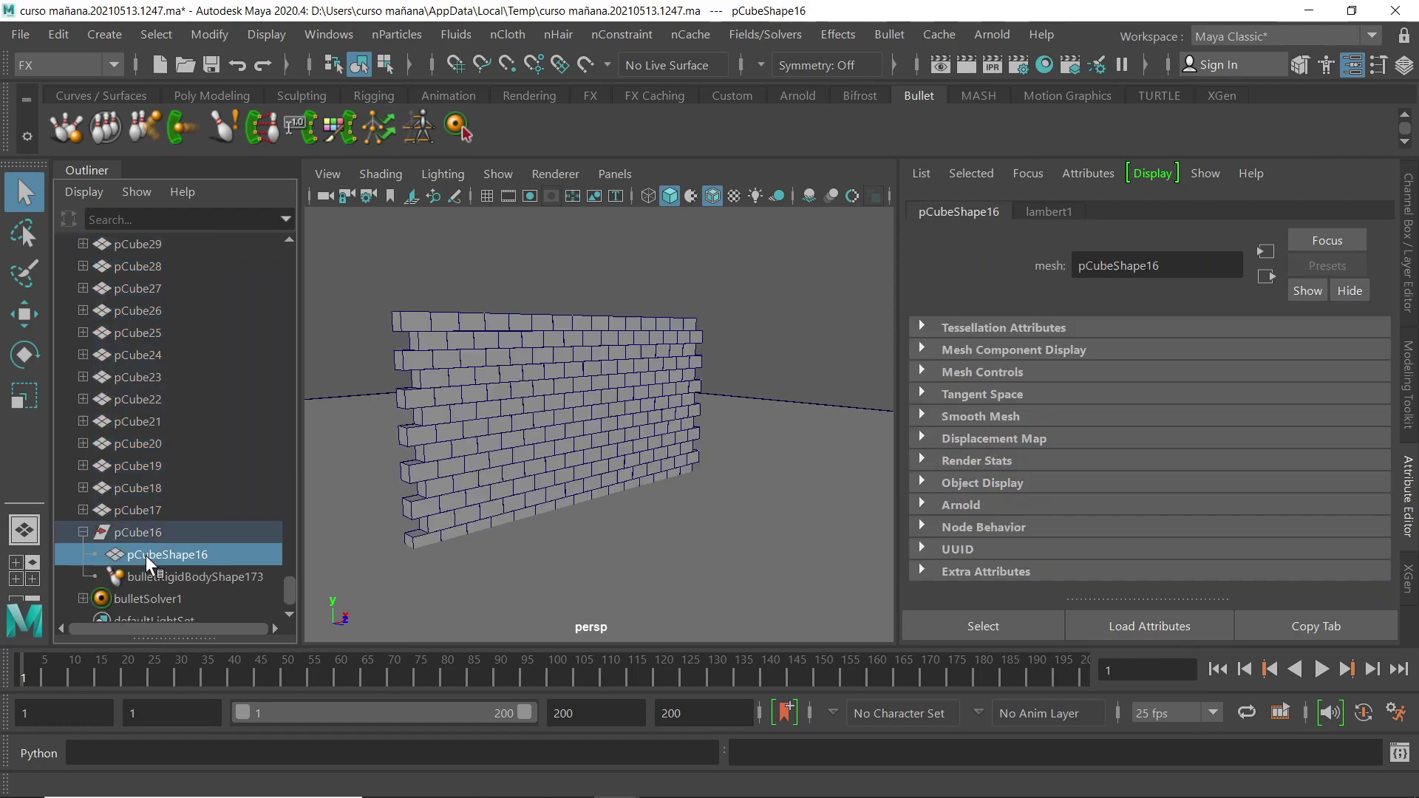
left_click(141, 576)
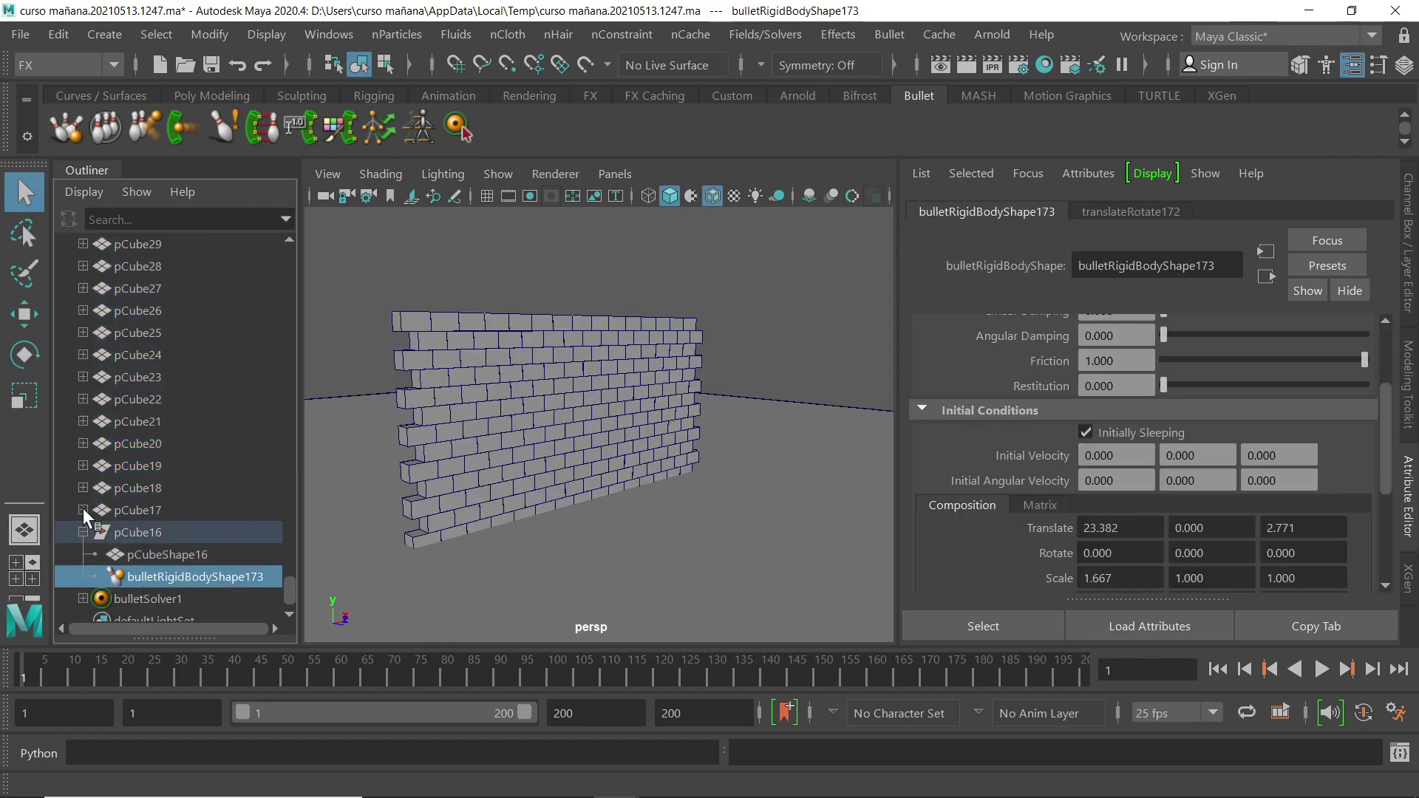
- Inspect pCube17's Bullet rigid body shape, then collapse the expanded pCube18, pCube17 and pCube16 nodes in the Outliner
left_click(83, 510)
left_click(151, 555)
left_click(82, 488)
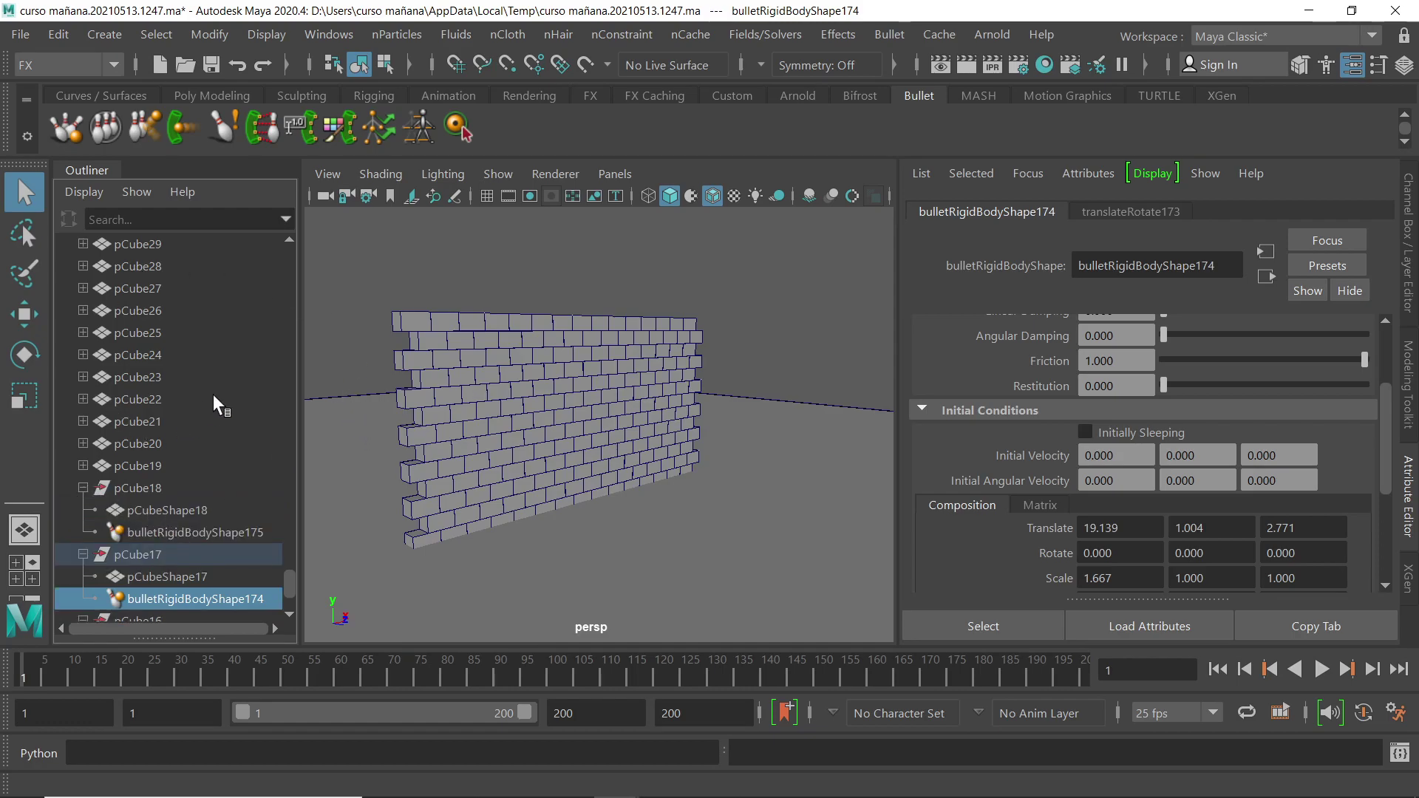
left_click(83, 488)
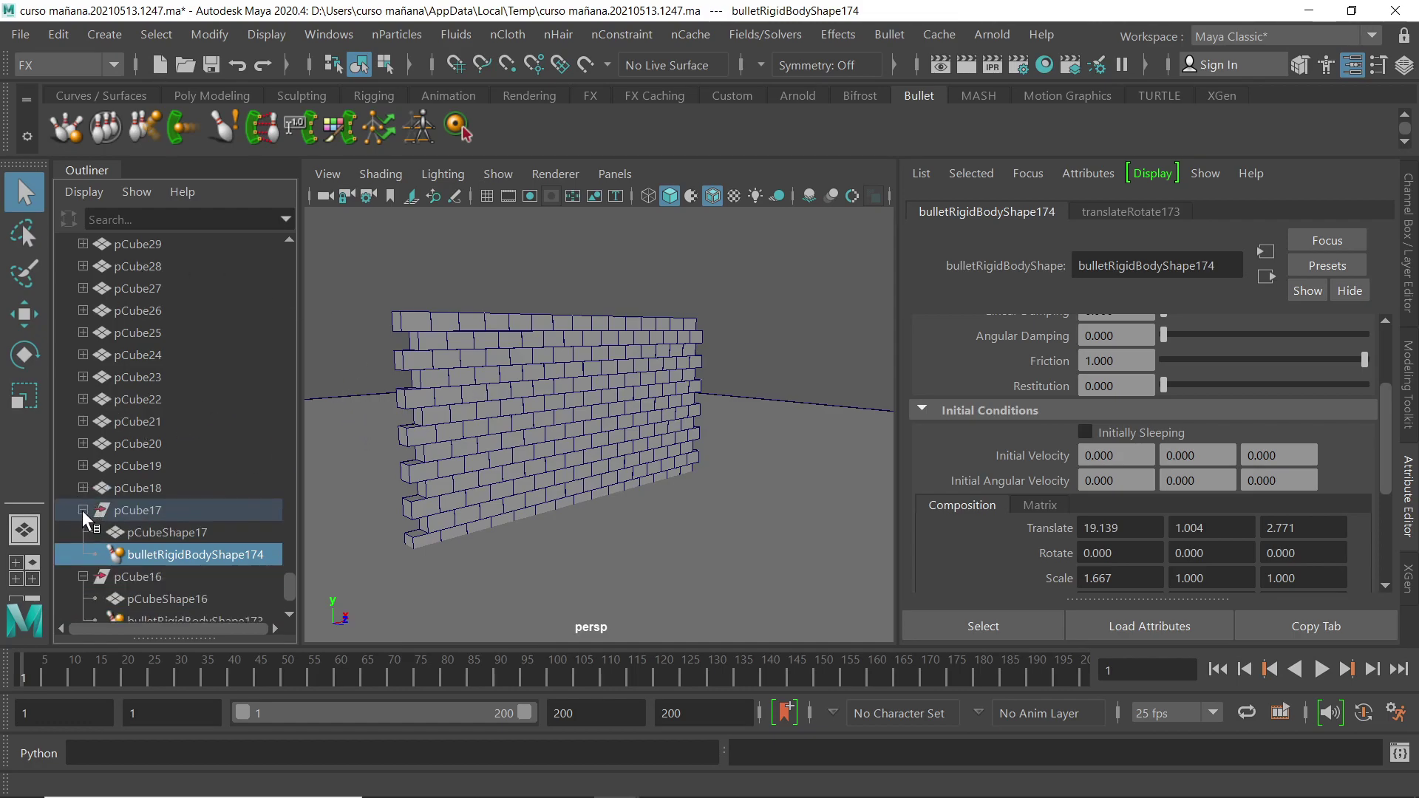
left_click(82, 510)
left_click(83, 534)
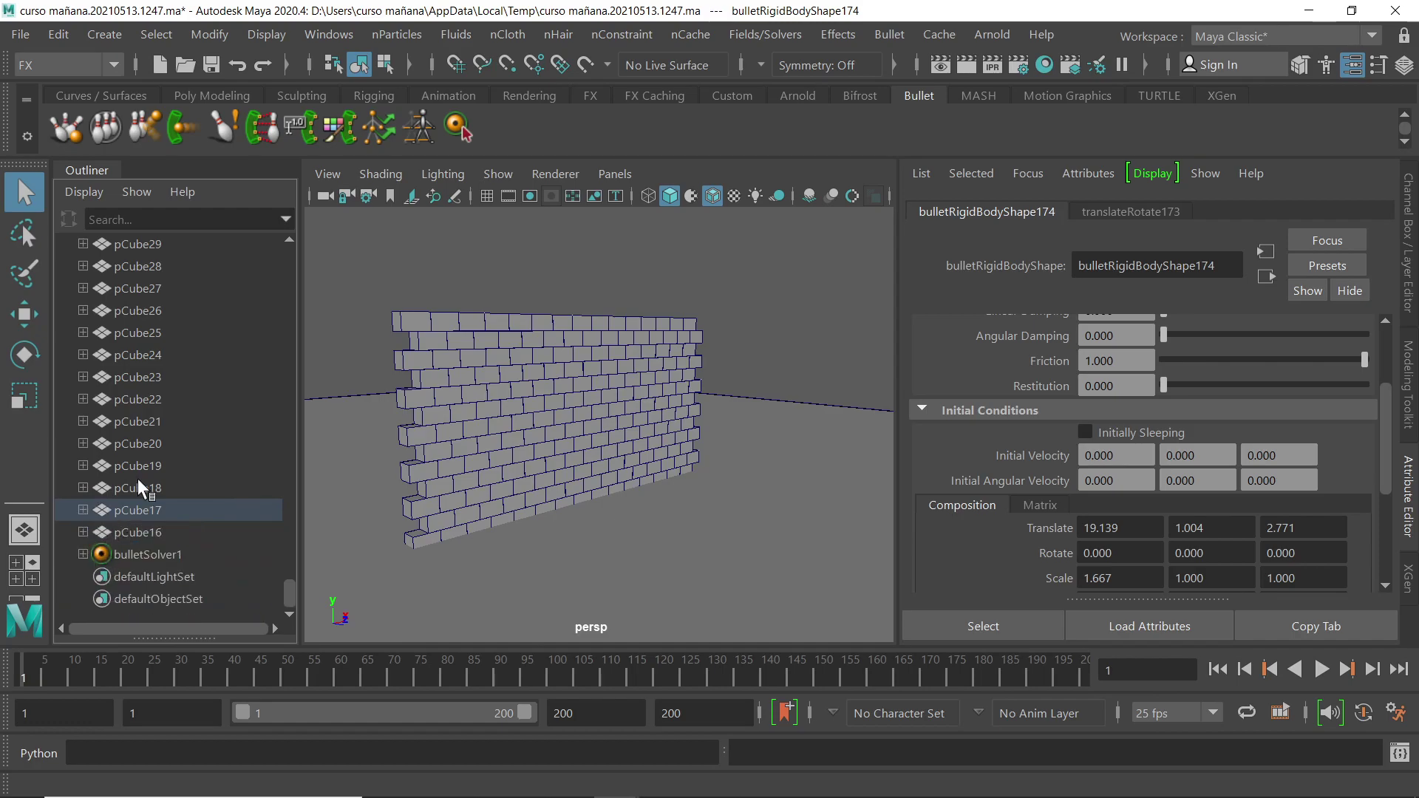
- Select all bricks from pCube14 through pCube16 and set the rigid body mass to 10
left_click(289, 241)
left_click(289, 240)
mouse_move(290, 570)
left_mouse_down()
mouse_move(287, 224)
mouse_move(288, 578)
left_mouse_up()
left_click(126, 354)
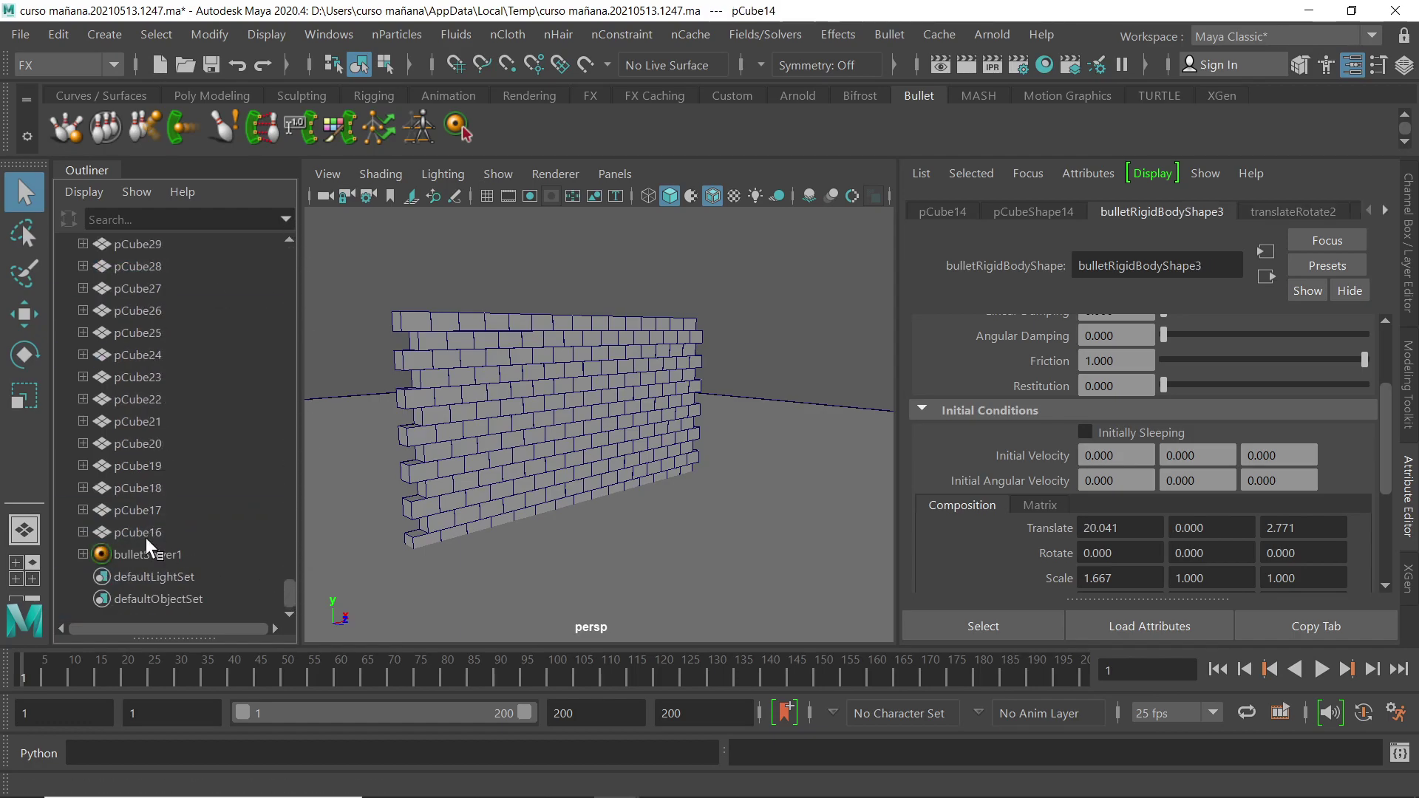
left_click(137, 530, "shift")
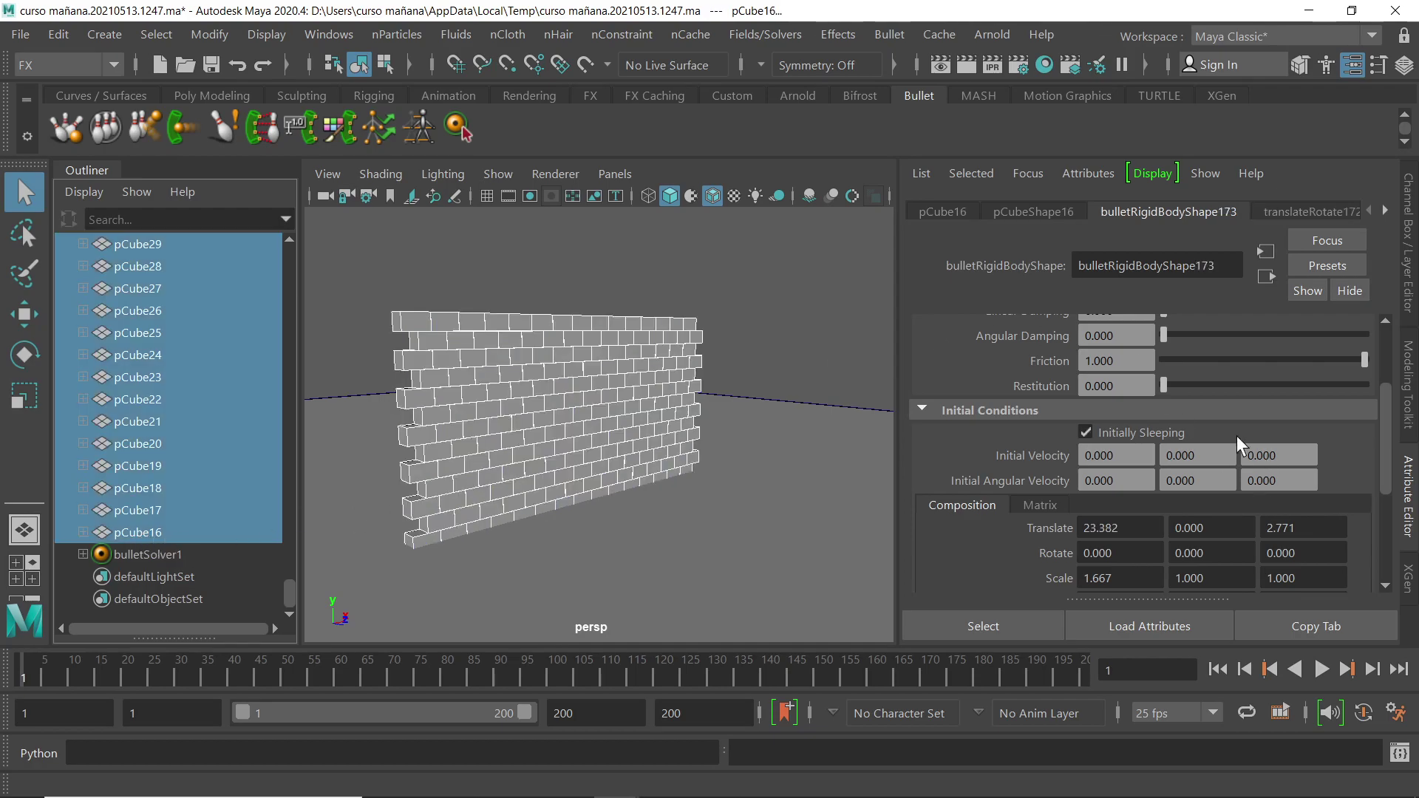
left_click_drag(1382, 445, 1368, 372)
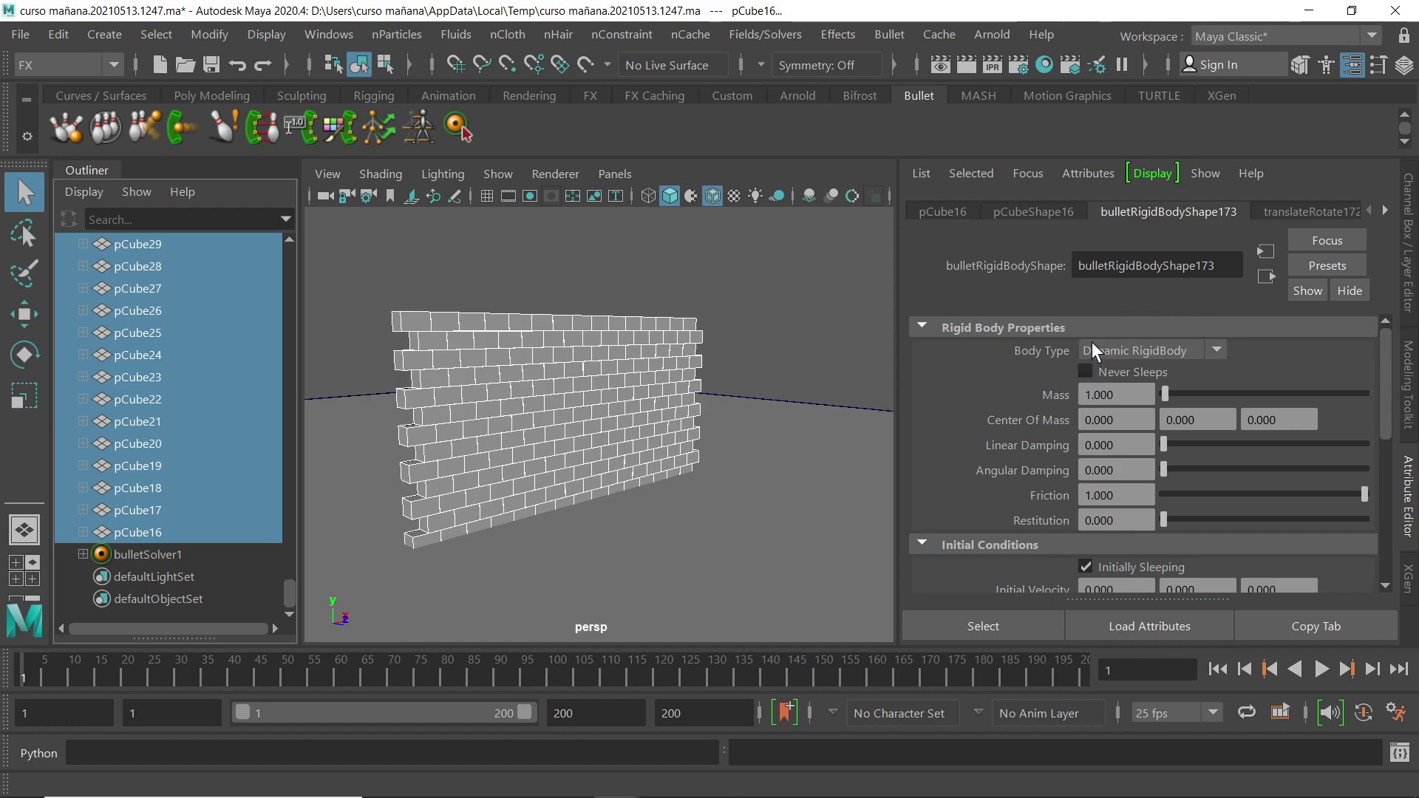
double_click(1113, 395)
type("10")
key("Return")
- Check the rigid body mass of bricks pCube14, pCube7, pCube16 and pCube17 one by one
left_click_drag(291, 592, 309, 243)
left_click(124, 357)
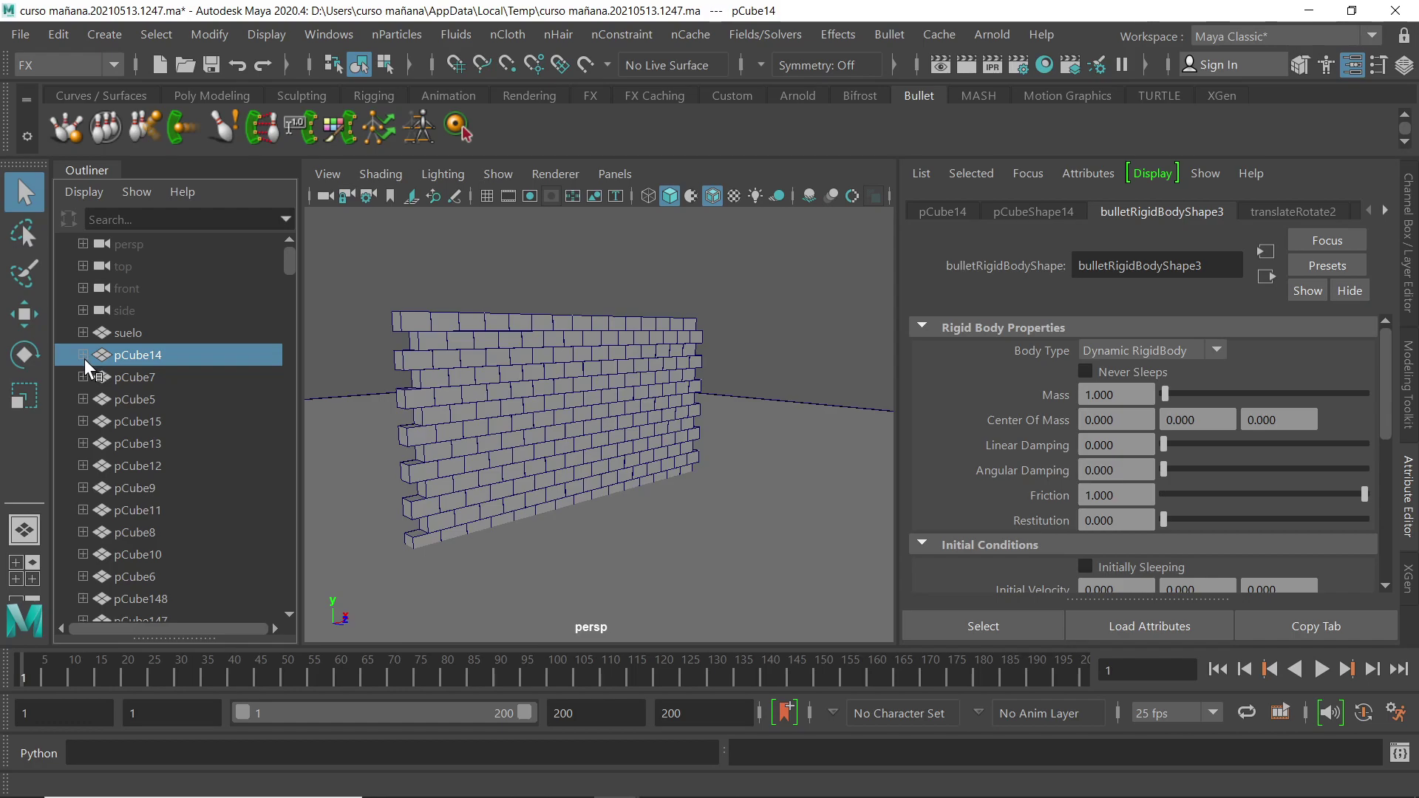
left_click(135, 376)
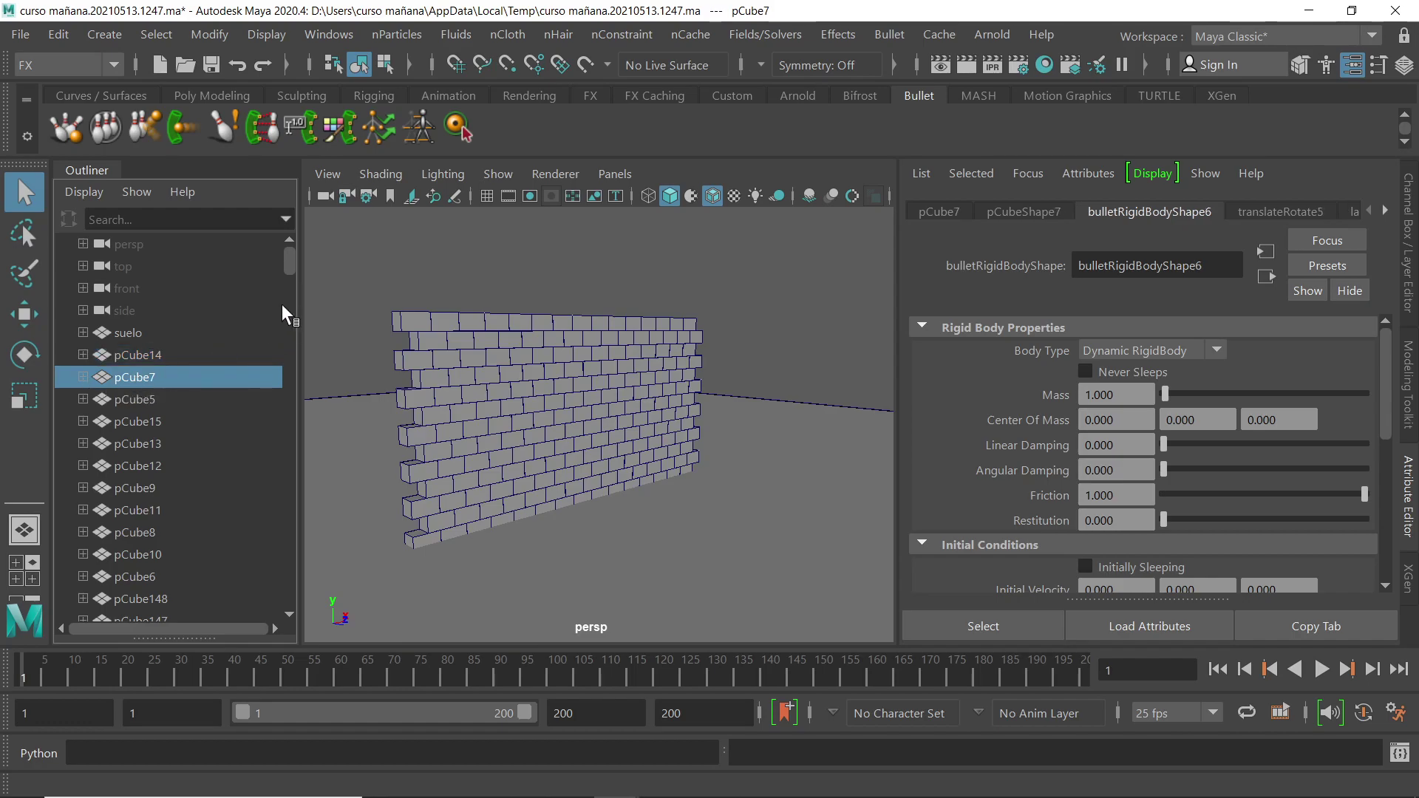
left_click_drag(294, 256, 291, 638)
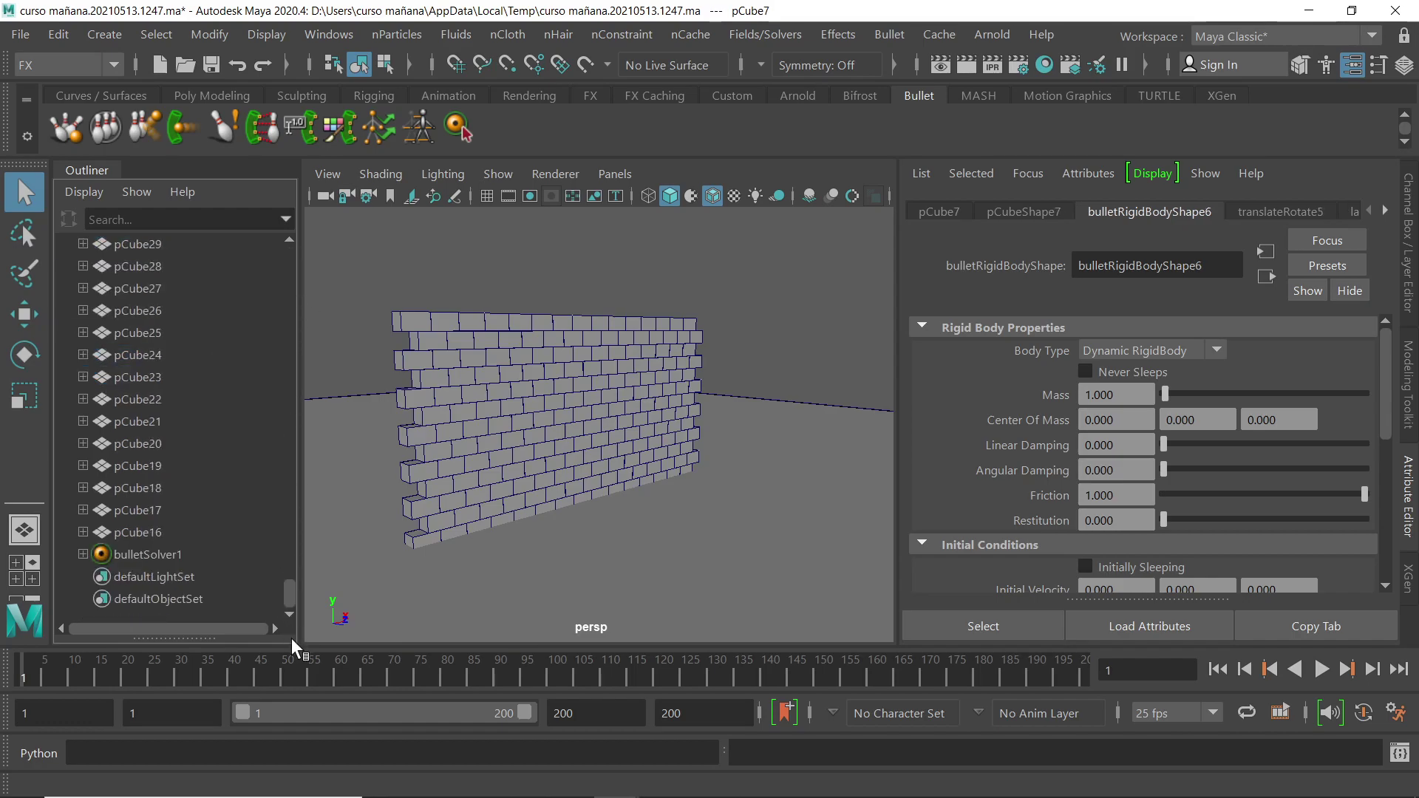
left_click(135, 530)
middle_click_drag(133, 533, 133, 522)
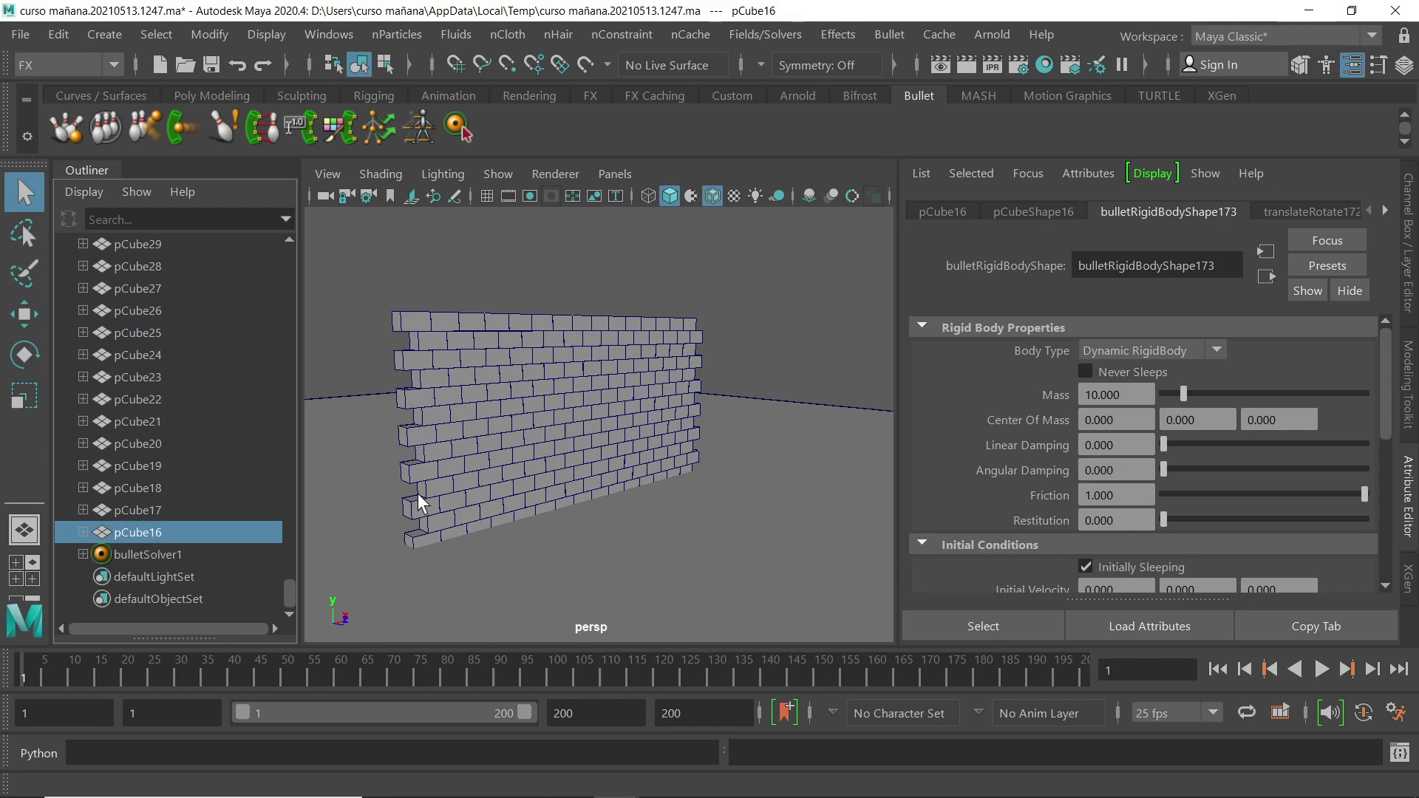
left_click(142, 510)
middle_click_drag(136, 511, 121, 488)
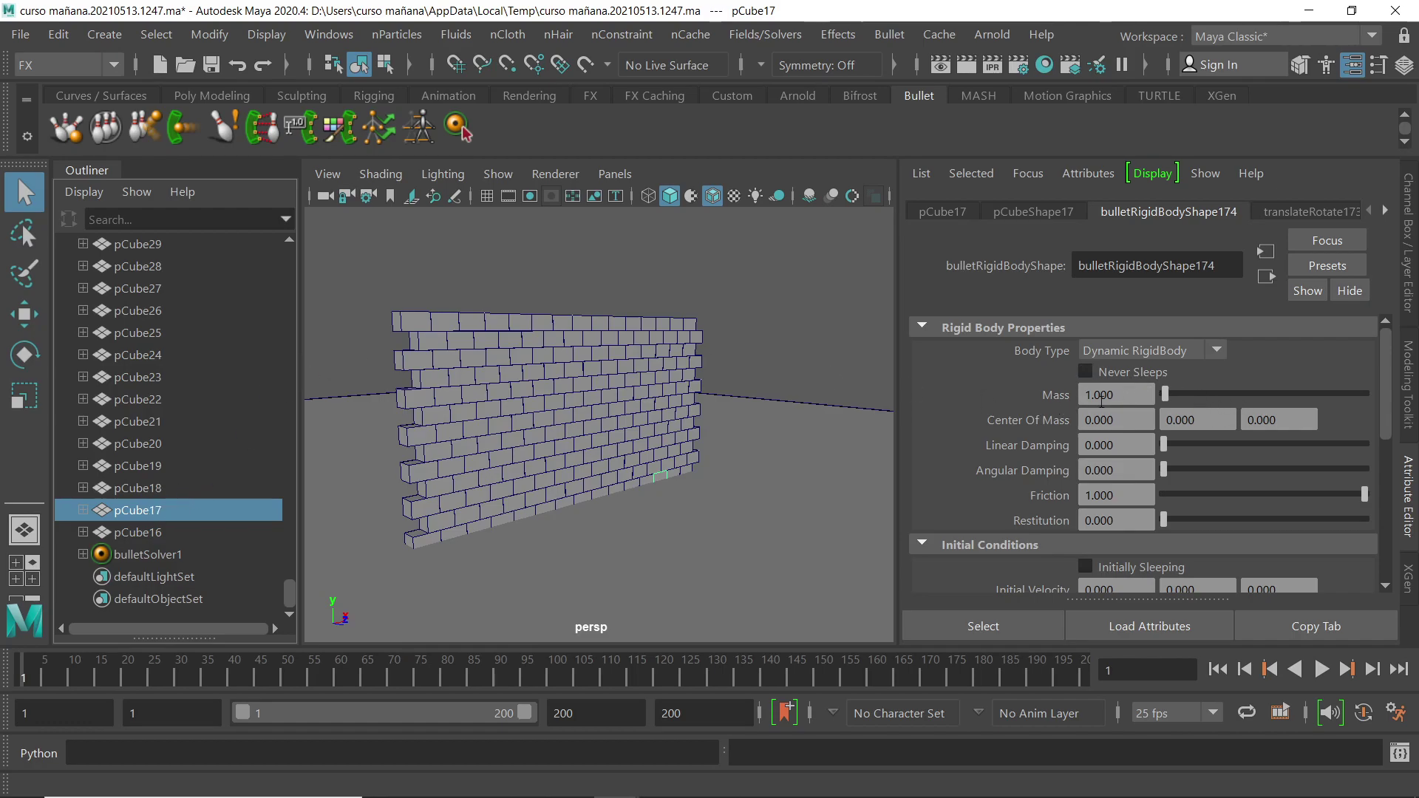
- Compare the rigid body masses of pCube14, pCube16 and pCube17 again, highlighting the mass values of the last two
left_click_drag(289, 587, 303, 252)
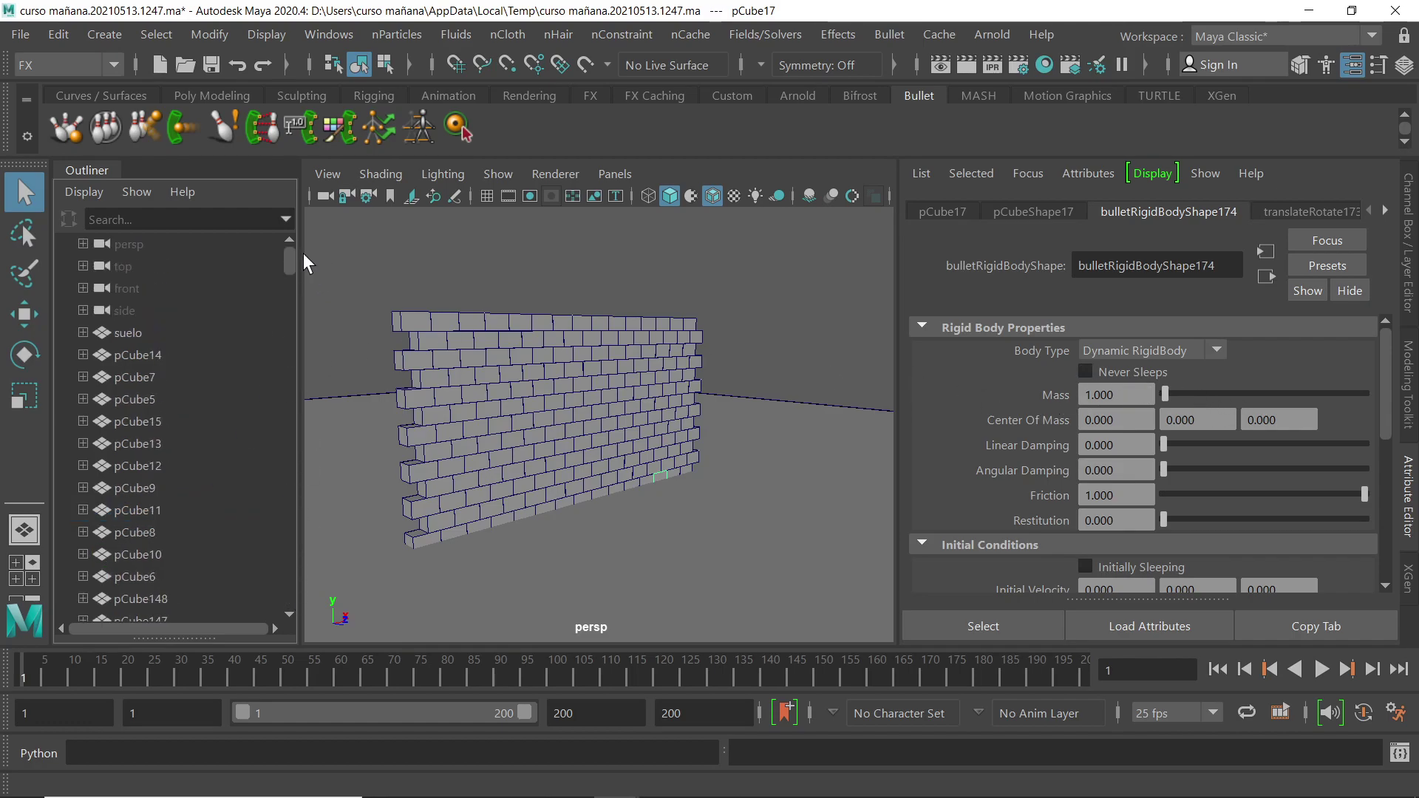
left_click(126, 357)
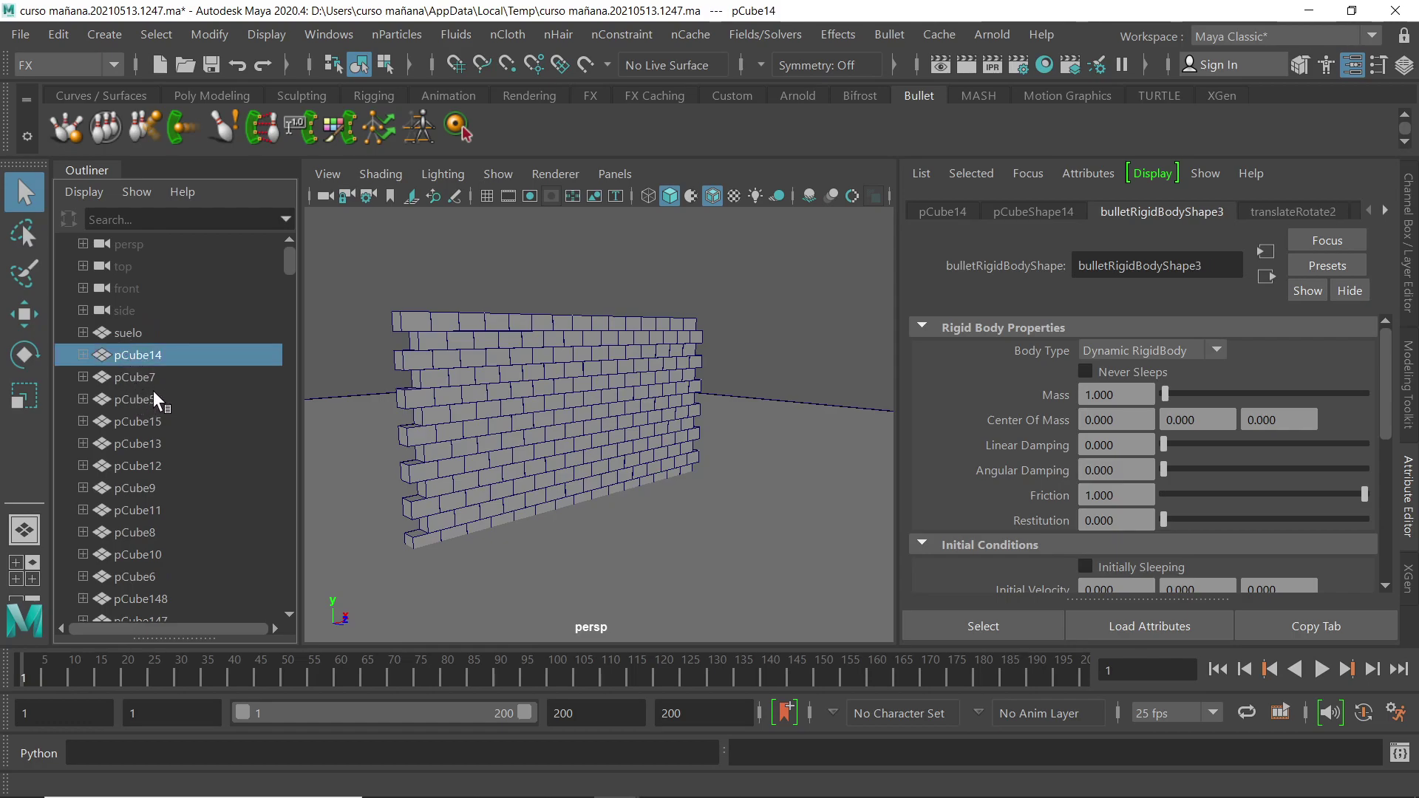
left_click_drag(289, 260, 296, 606)
left_click(139, 533)
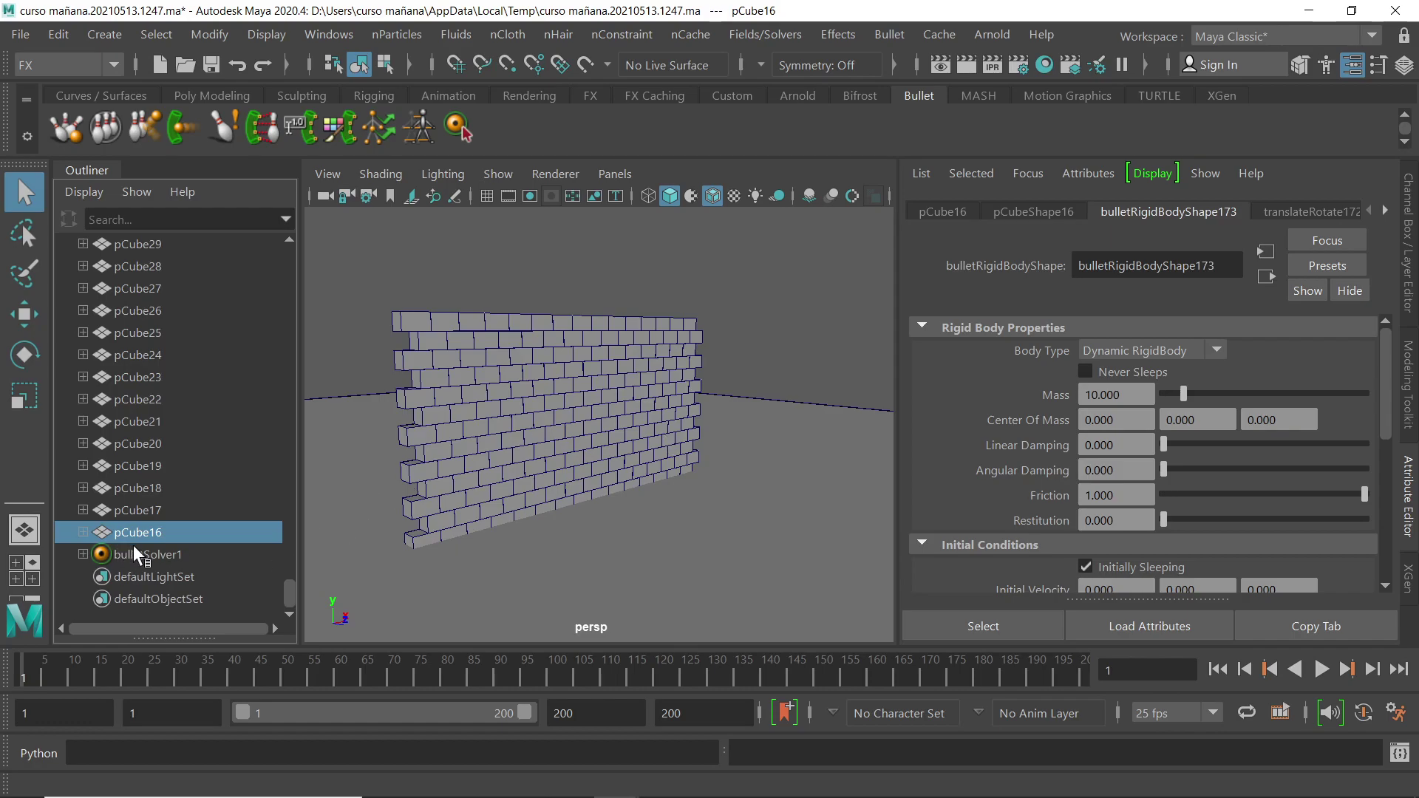
left_click_drag(649, 375, 307, 484, "alt")
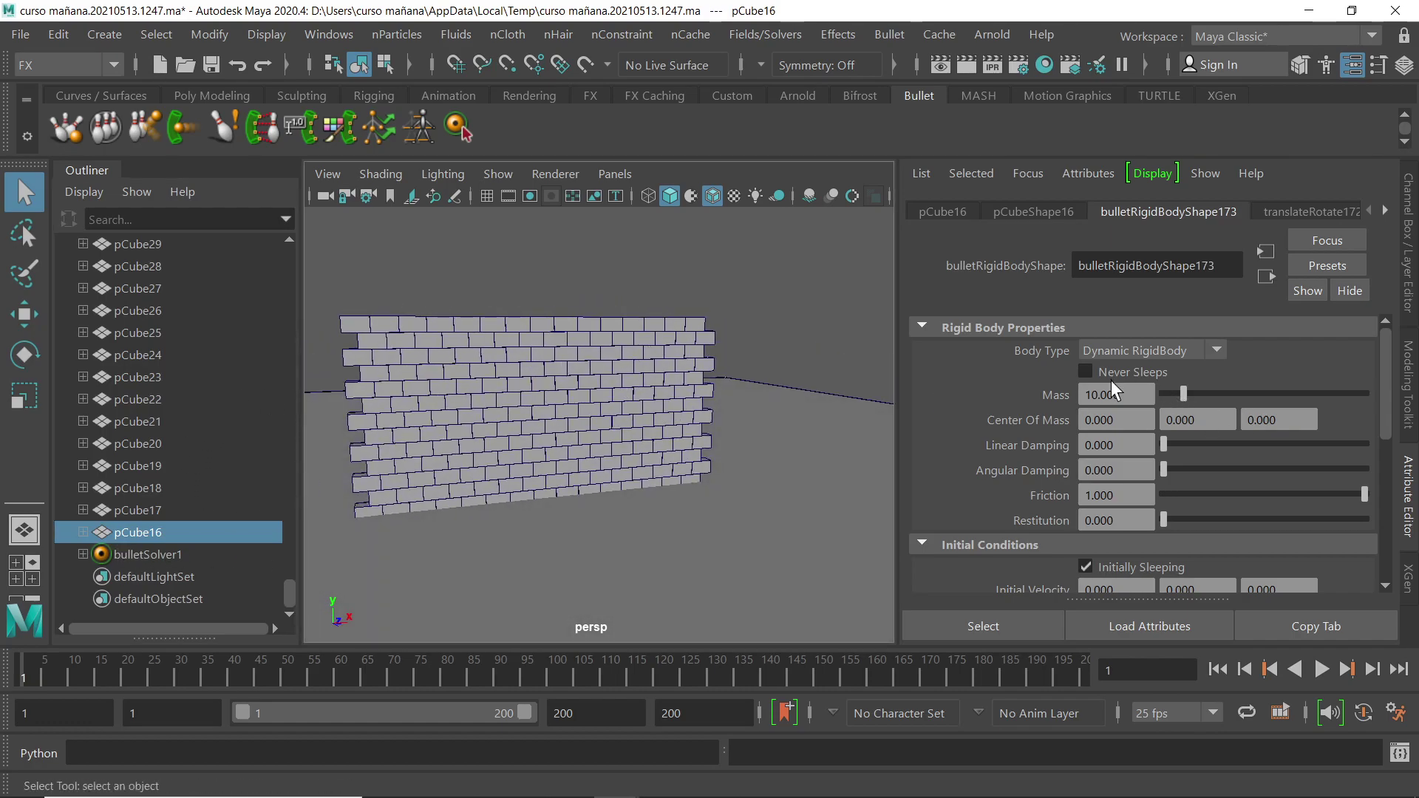
double_click(1137, 398)
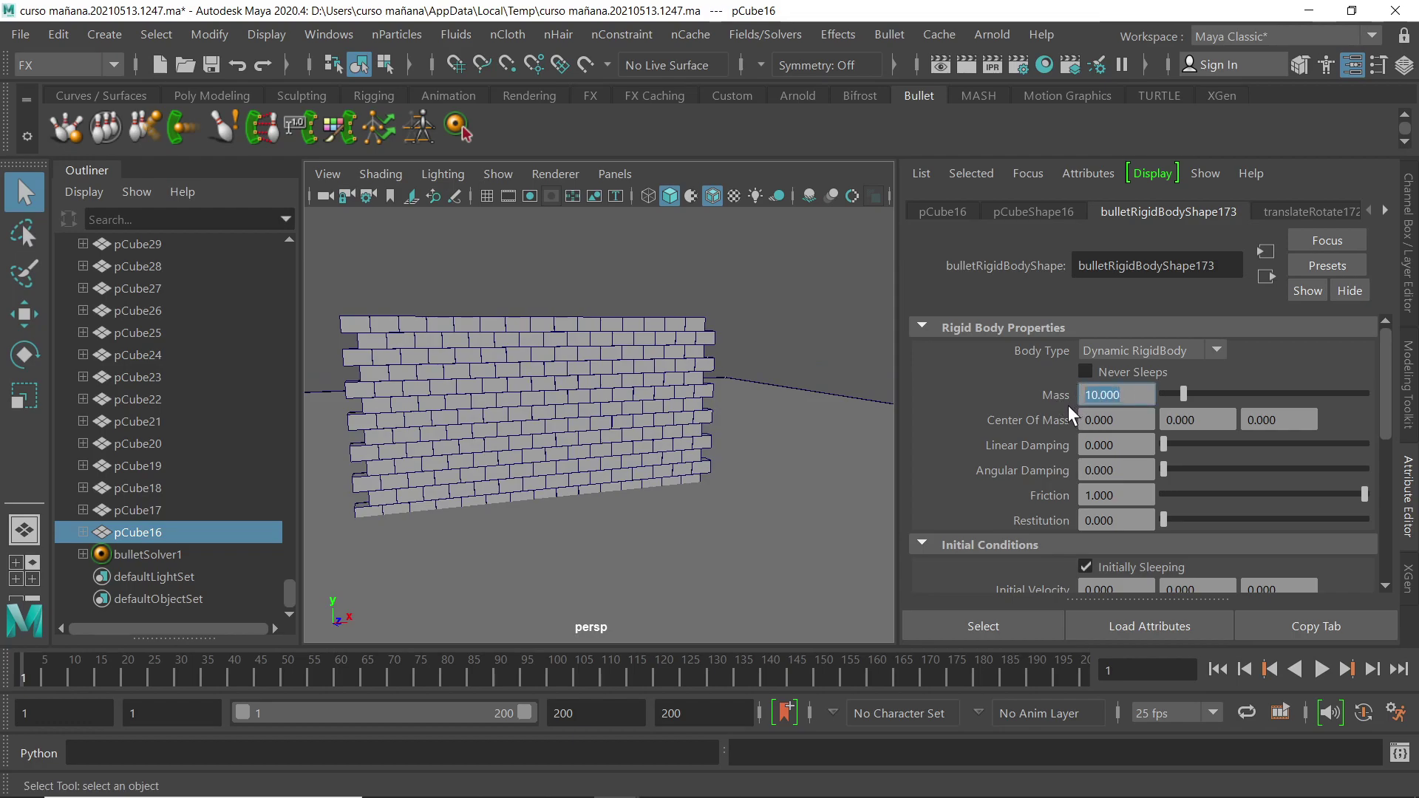
left_click(136, 510)
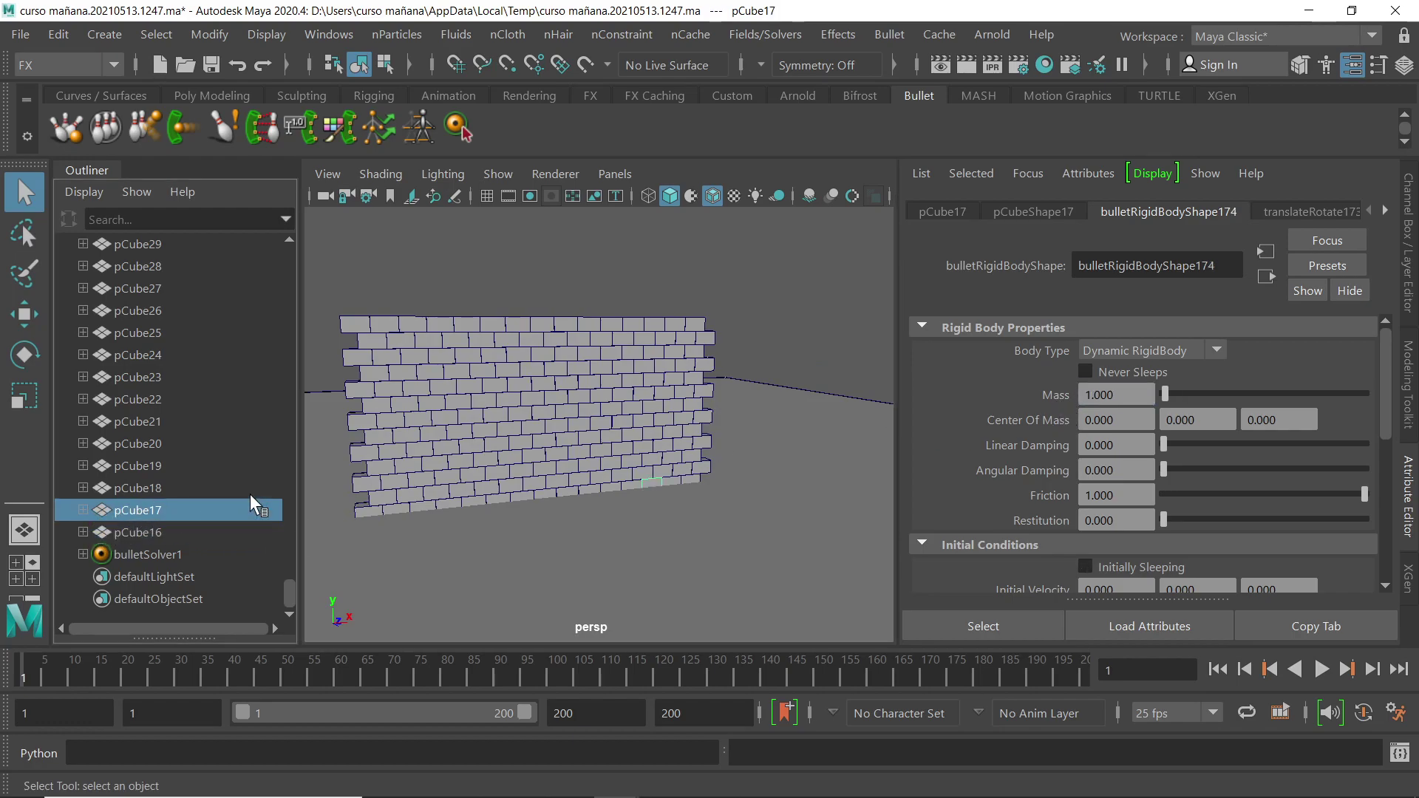
left_click_drag(1125, 397, 1068, 397)
- Set the rigid body mass of brick pCube18 to 10
left_click(118, 493)
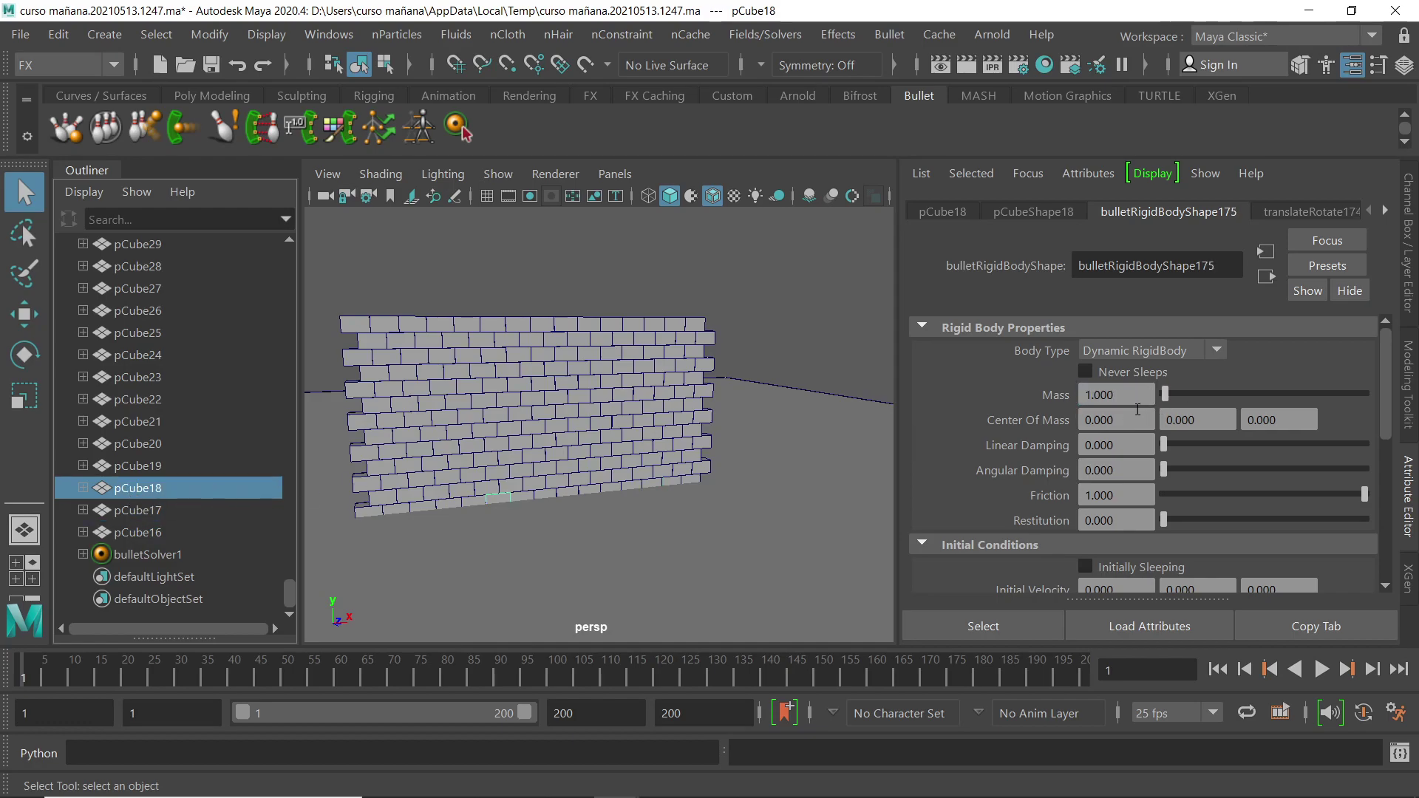
left_click_drag(1123, 393, 1087, 396)
type("10")
key("Return")
- Select all bricks from pCube14 through pCube16 and highlight the rigid body mass value
left_click_drag(288, 584, 283, 239)
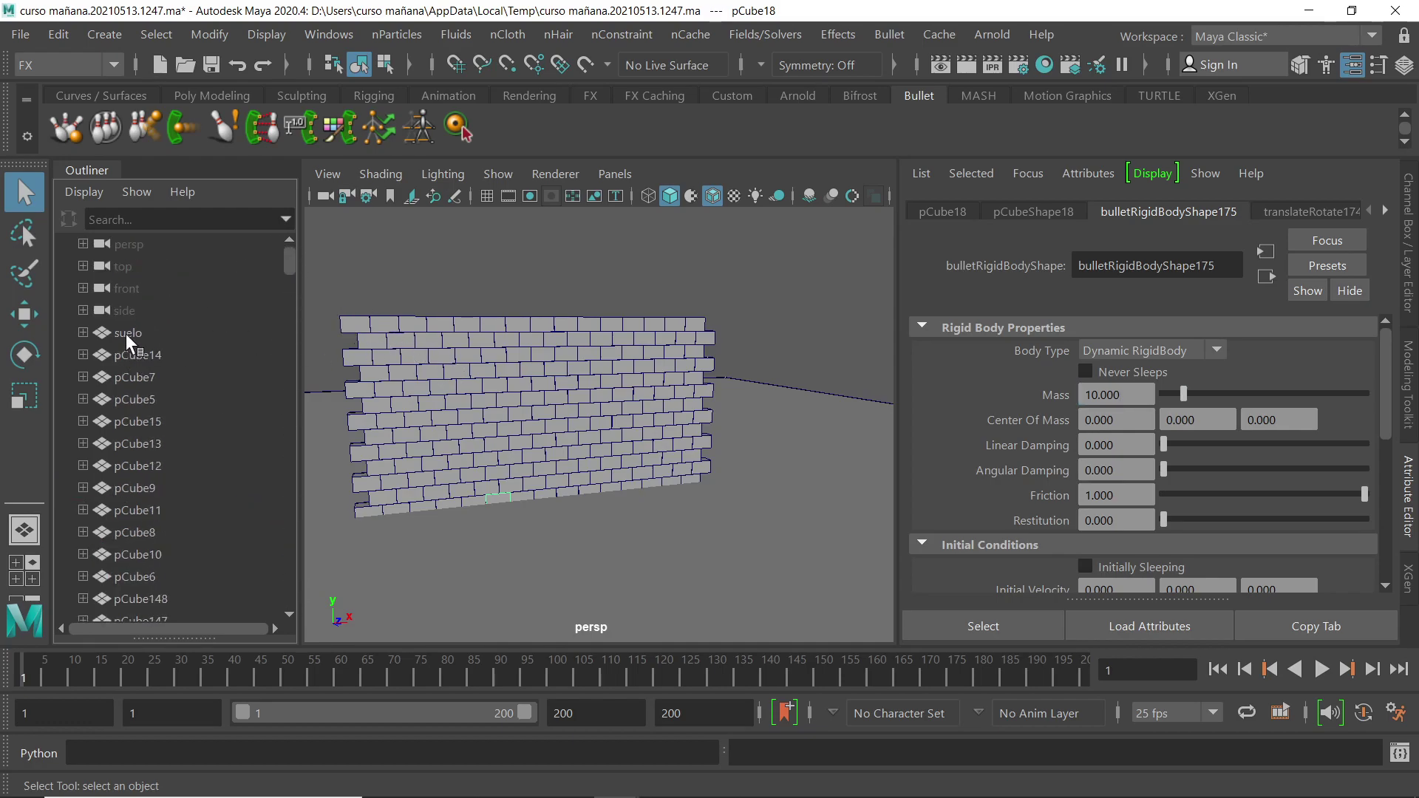
left_click(126, 355)
left_click_drag(289, 260, 281, 552)
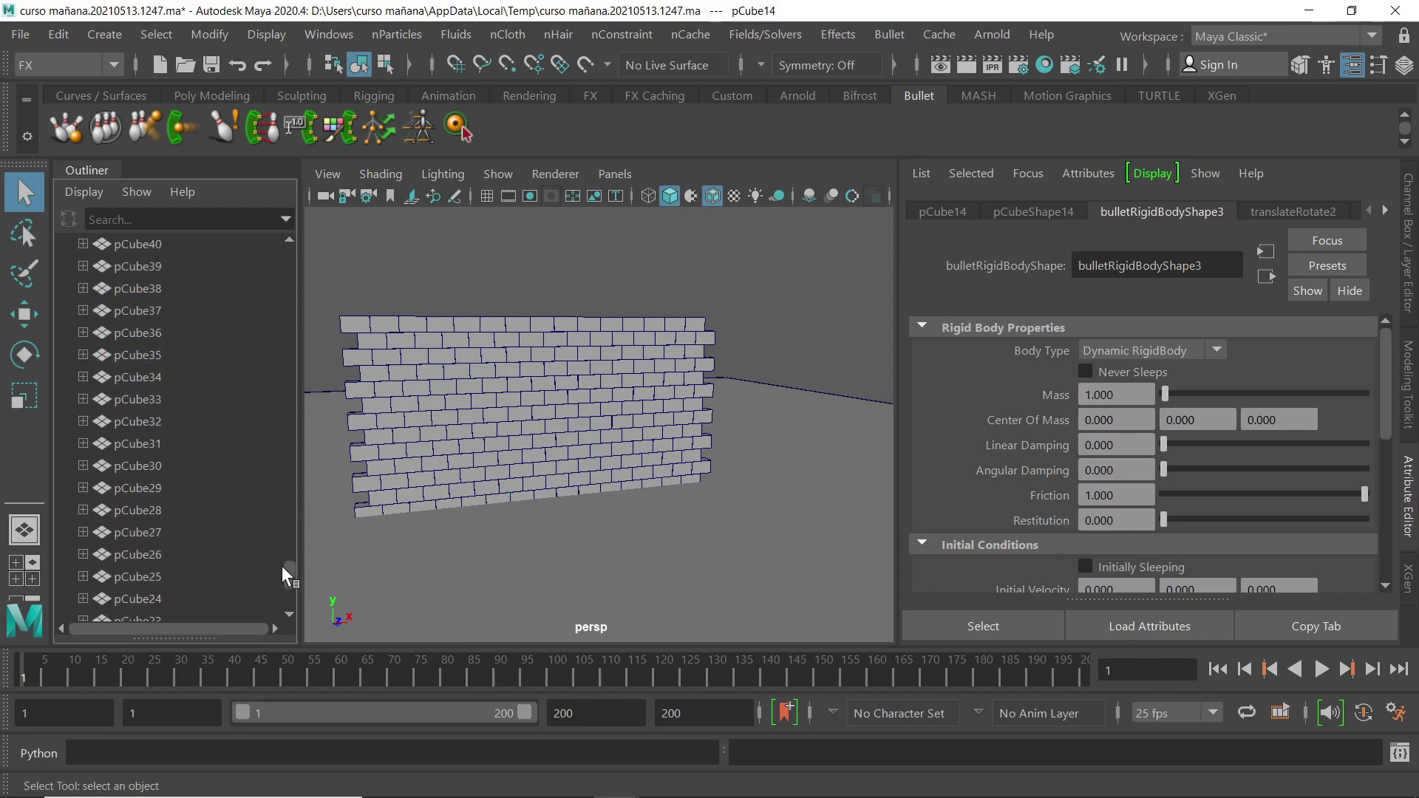
left_click(136, 532, "shift")
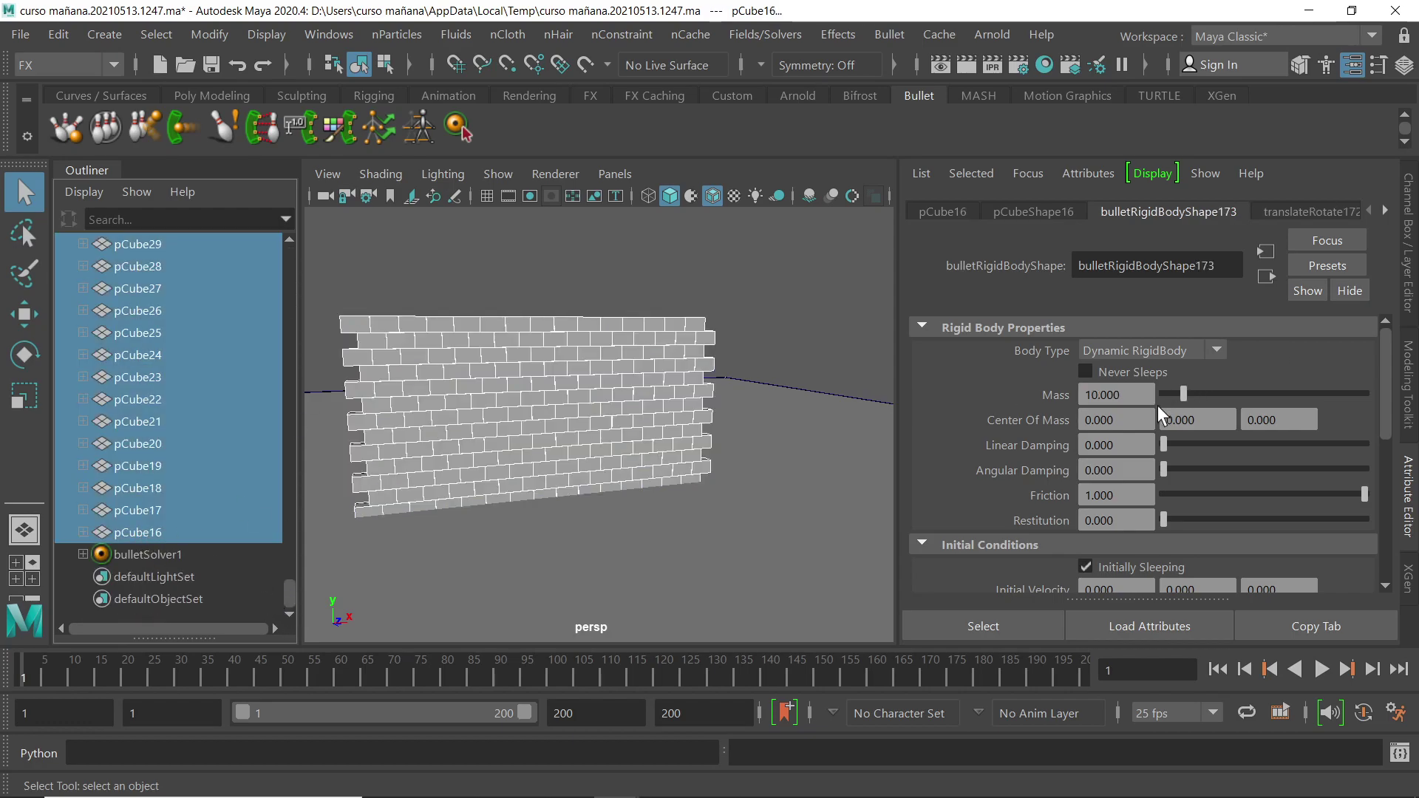
left_click_drag(1142, 394, 1072, 386)
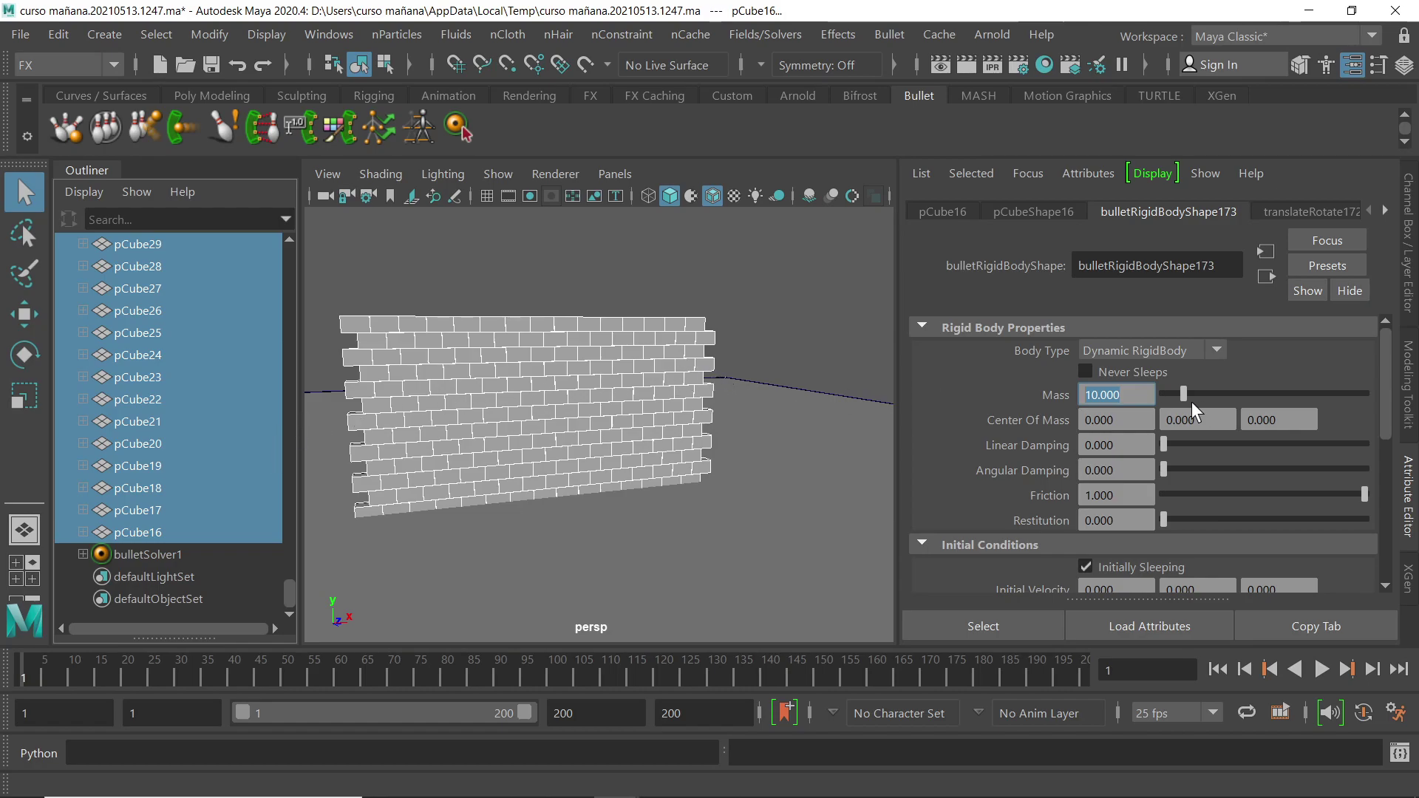
- Enable Initially Sleeping on the rigid body shape of brick pCube14
left_click_drag(295, 591, 315, 246)
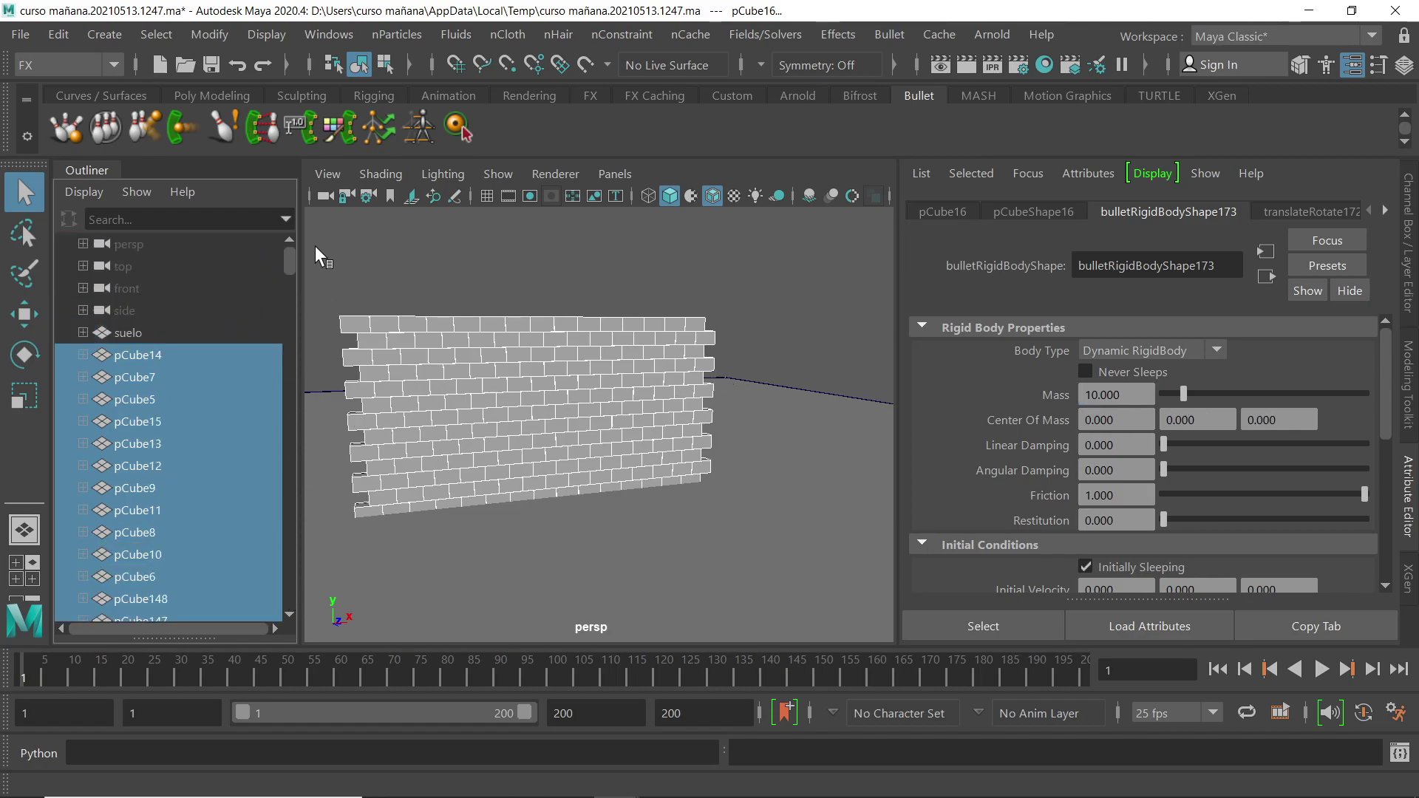
left_click(130, 354)
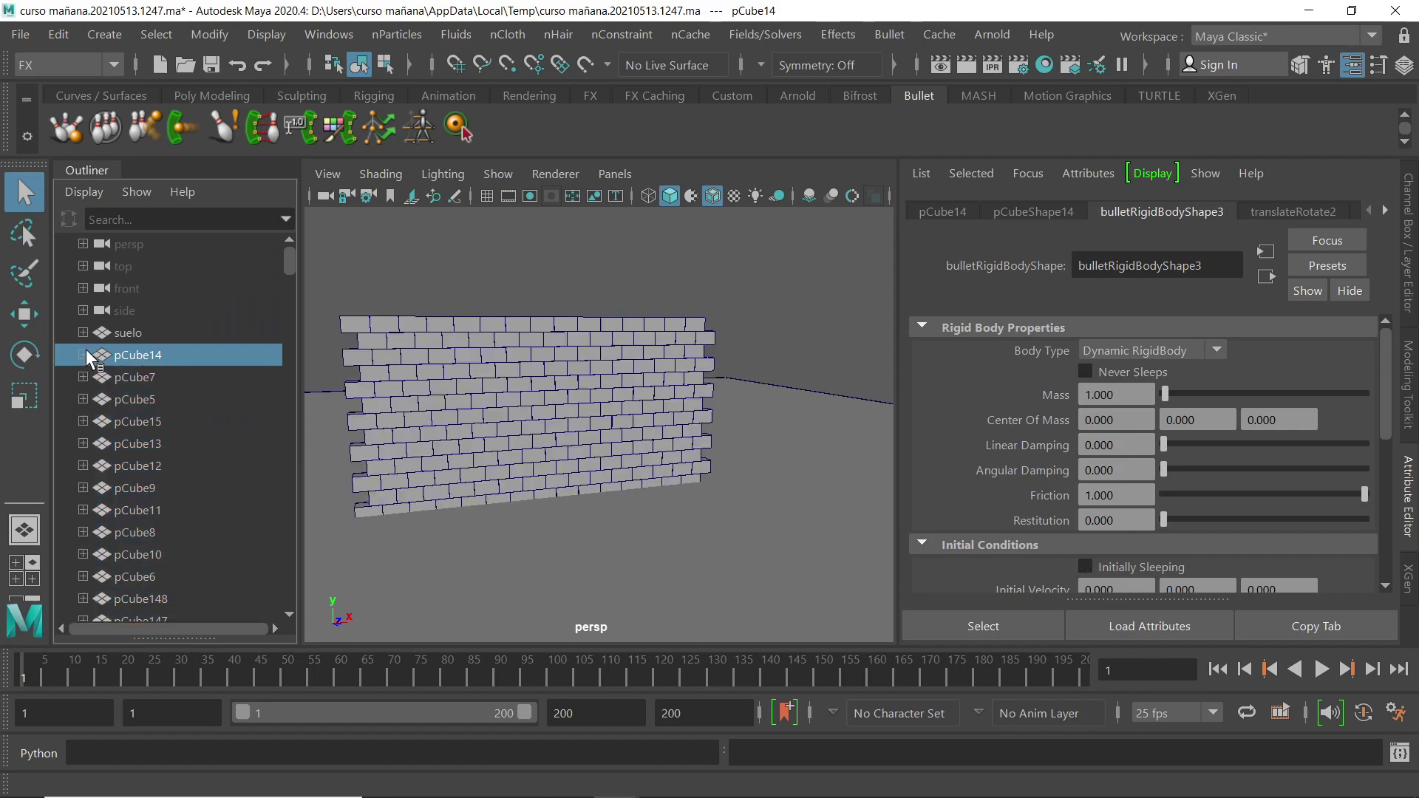
left_click(83, 355)
left_click(142, 397)
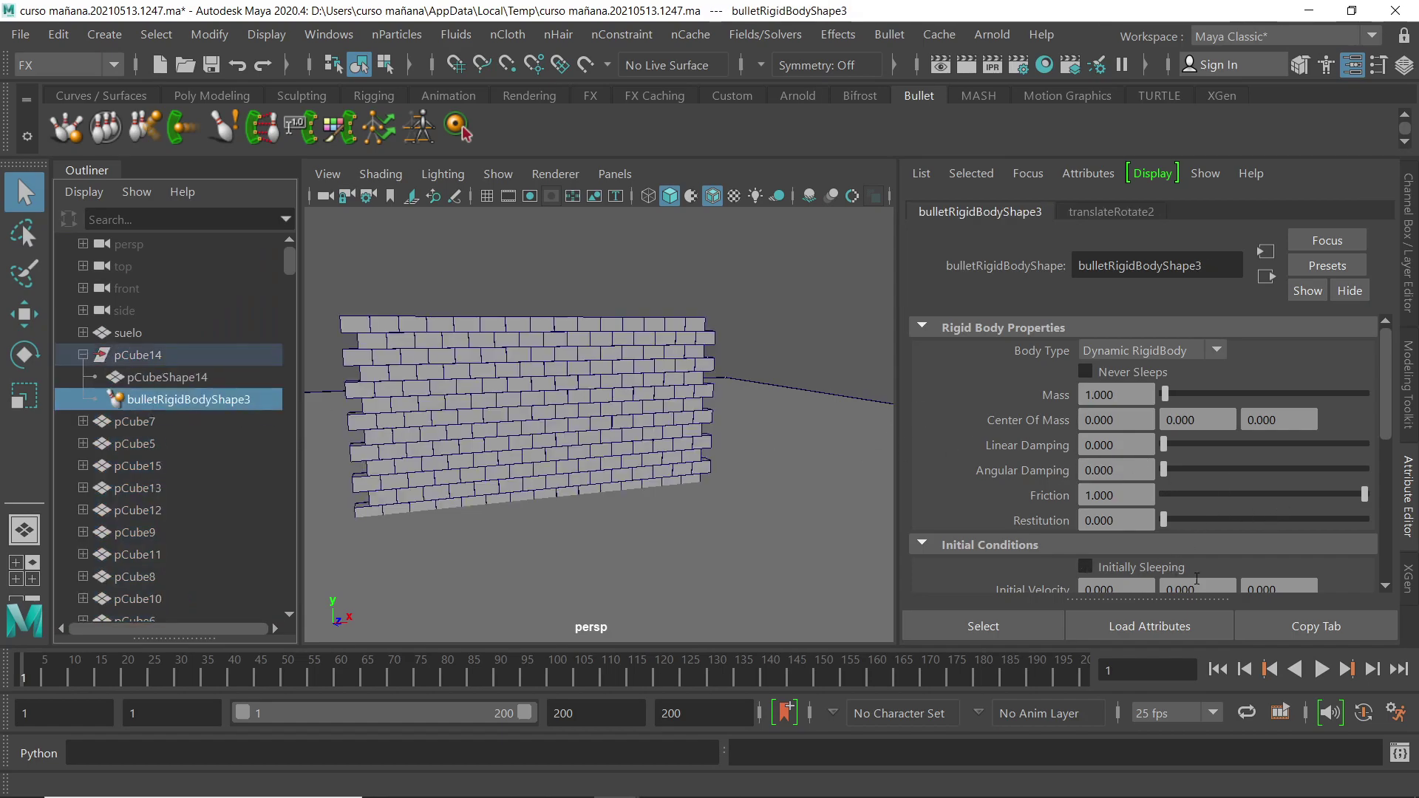
left_click(1086, 567)
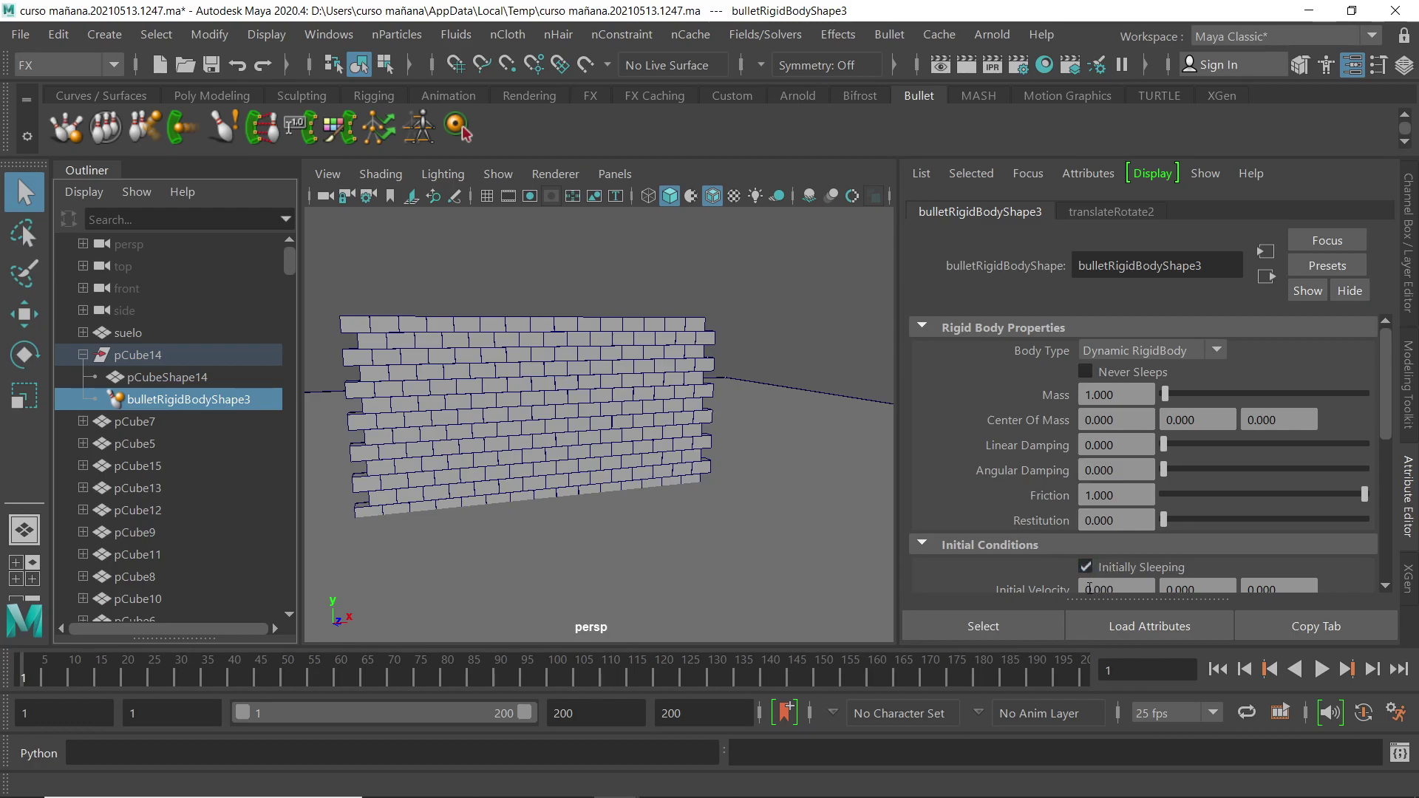
- Enable Initially Sleeping on the rigid body shapes of bricks pCube7 and pCube5
left_click(86, 423)
left_click(154, 465)
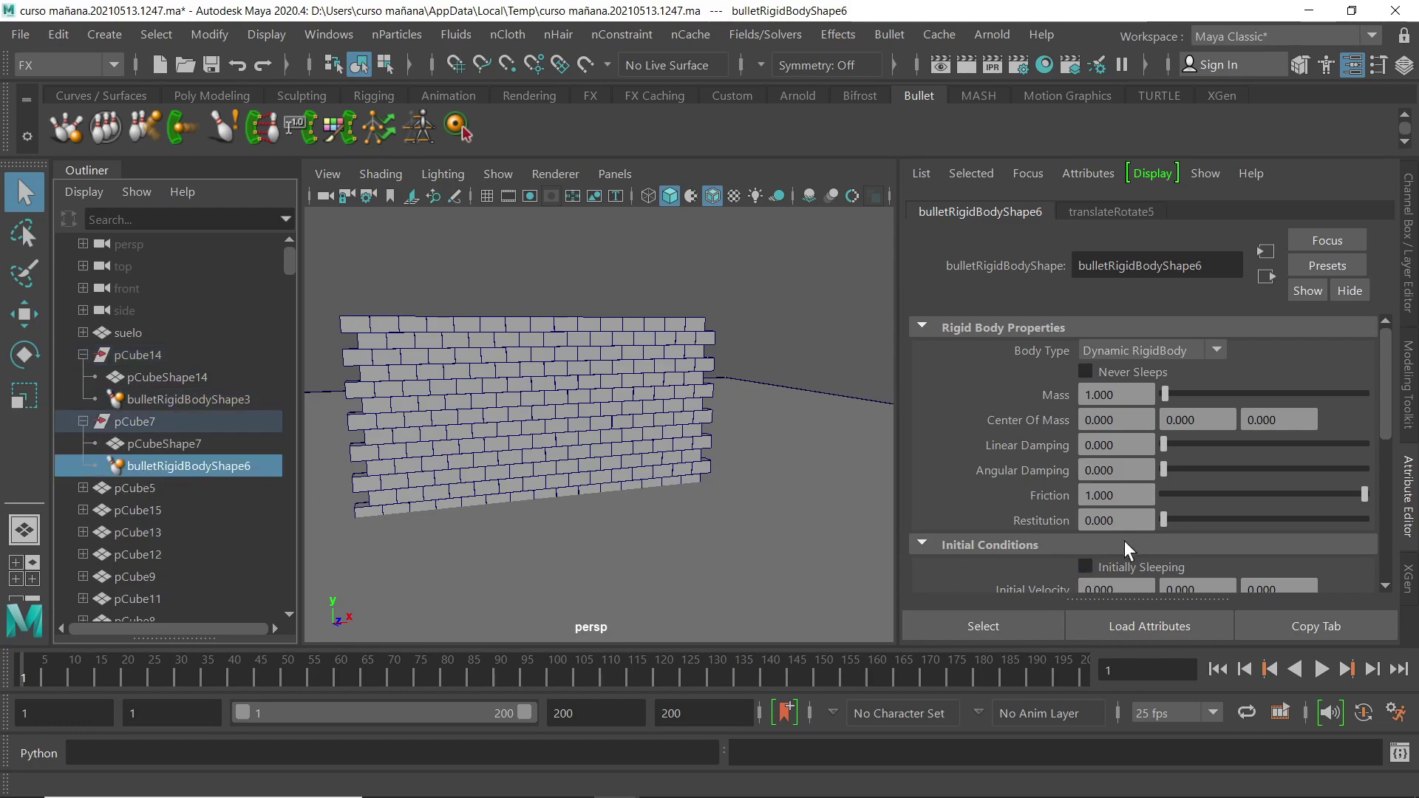
left_click(1086, 567)
left_click(83, 488)
left_click(159, 533)
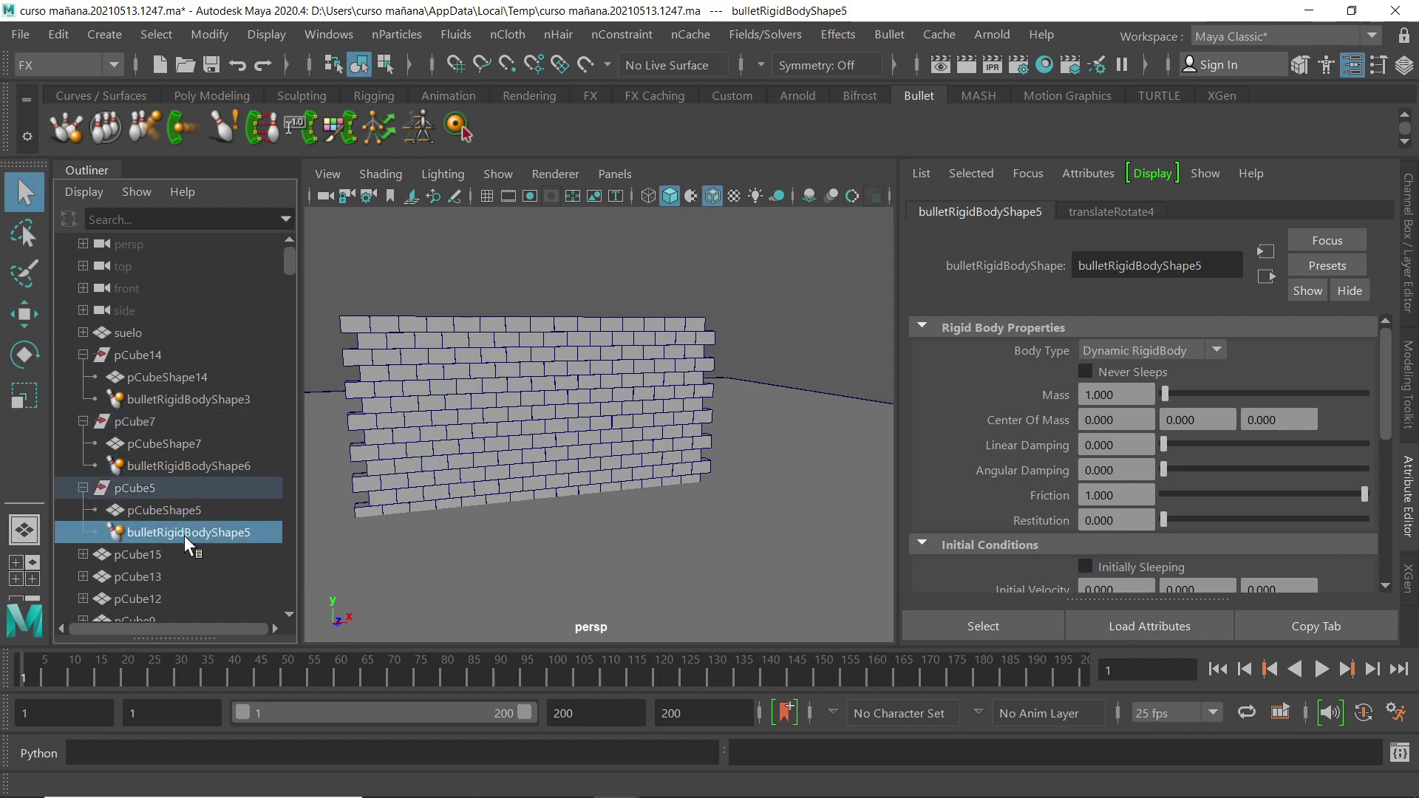
left_click(1085, 567)
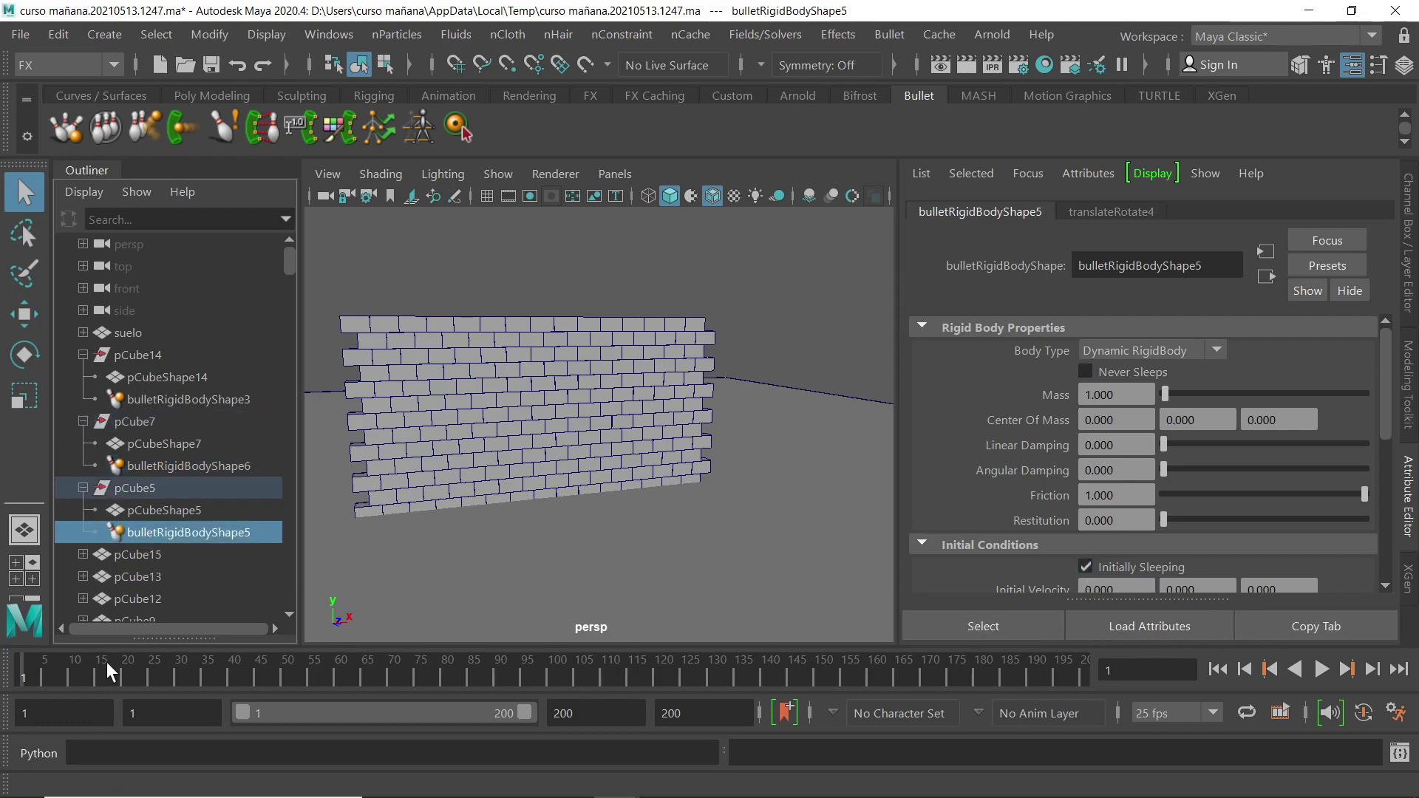
- Play the simulation to test the wall, stop it and return to frame 1
left_click(1322, 671)
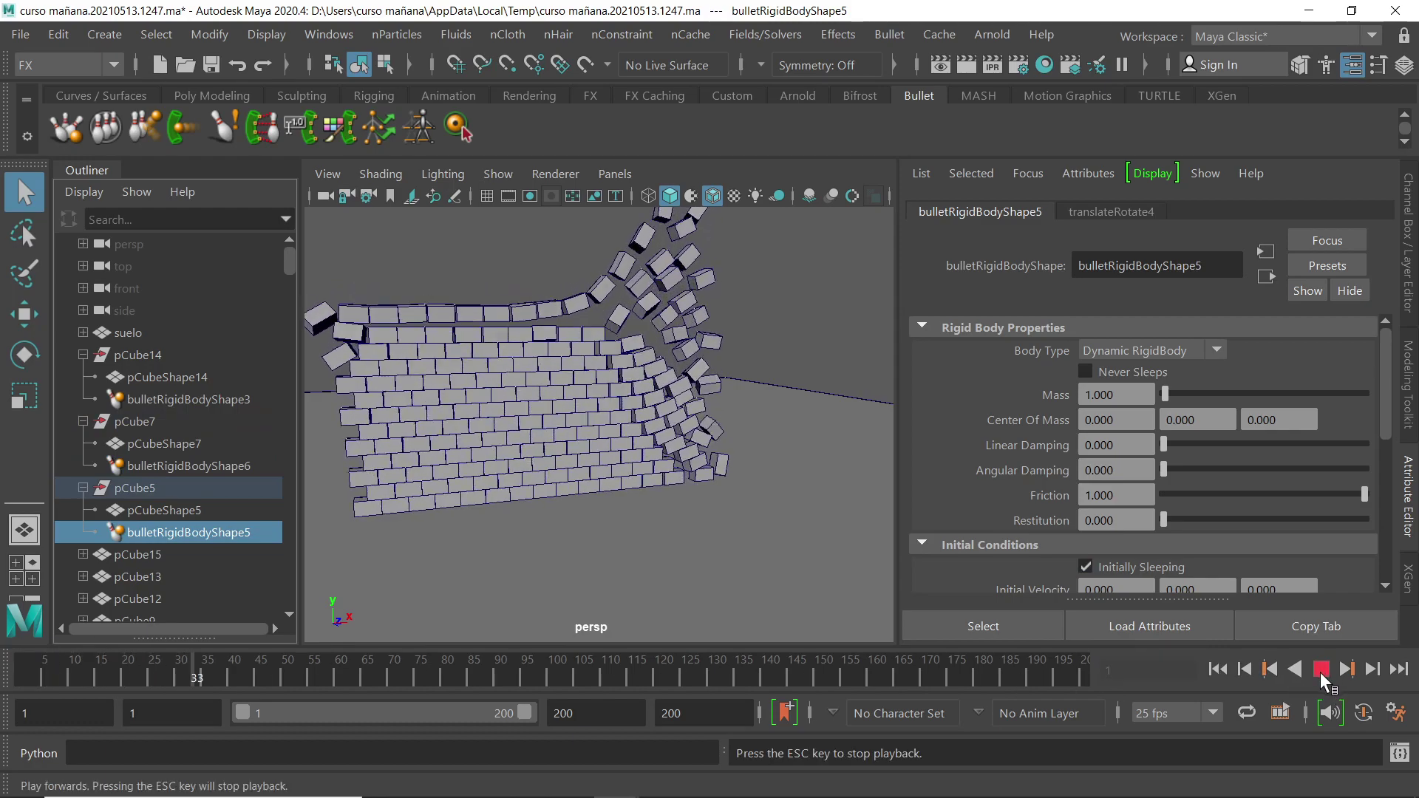
left_click(1321, 672)
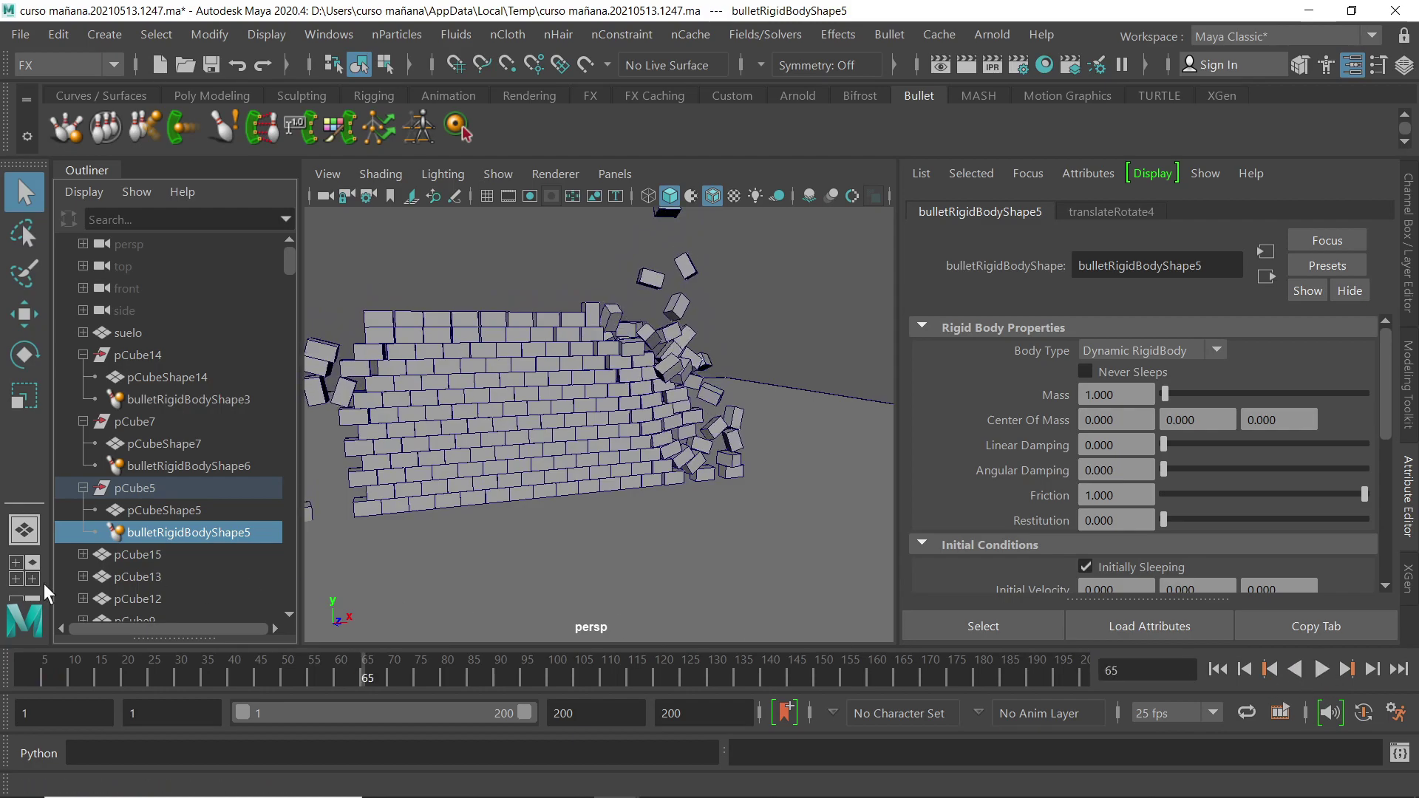
key("alt+shift+v")
key("alt+v")
key("Escape")
- Inspect the mass and Initially Sleeping settings on the rigid body shapes of pCube16, pCube17 and pCube18
left_click_drag(289, 260, 326, 638)
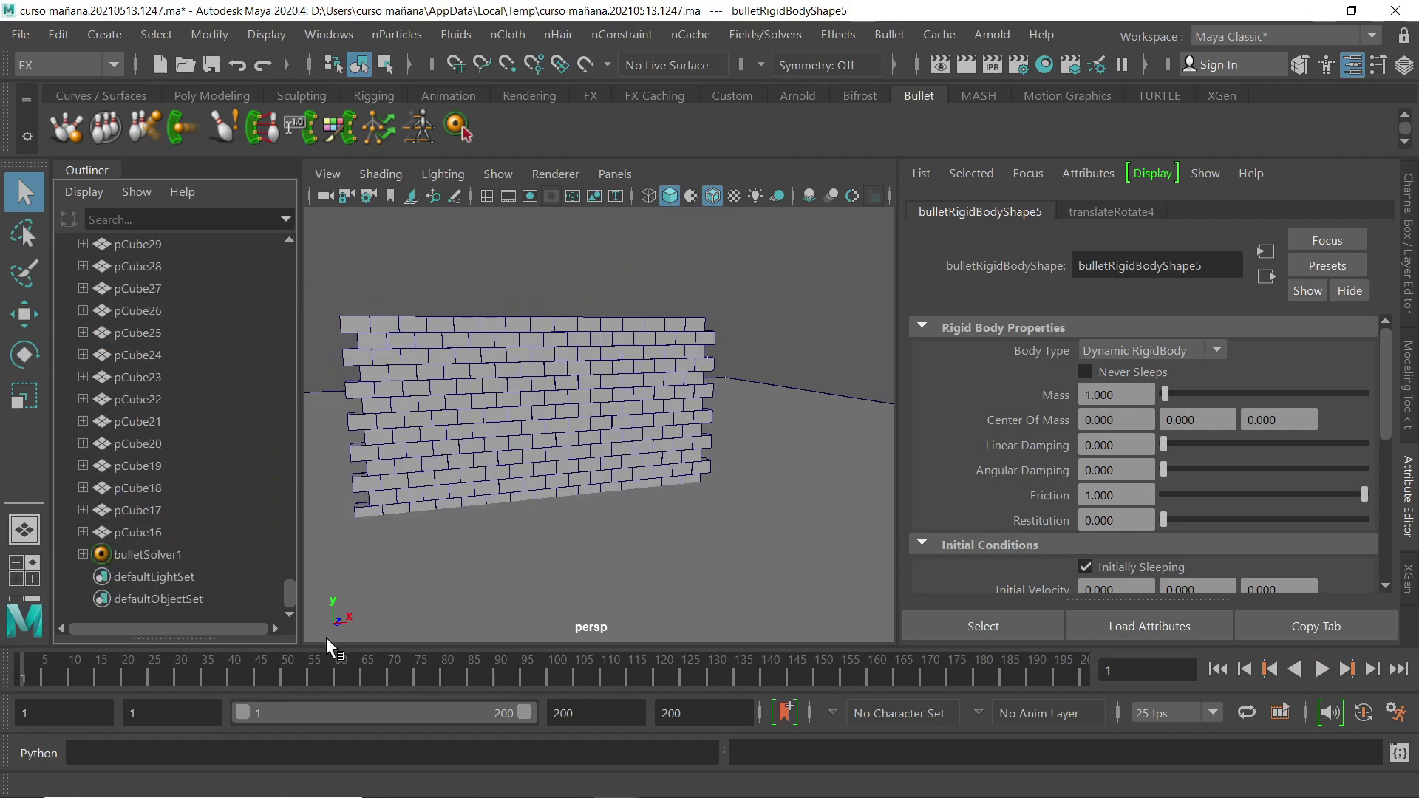
left_click(83, 532)
left_click(162, 575)
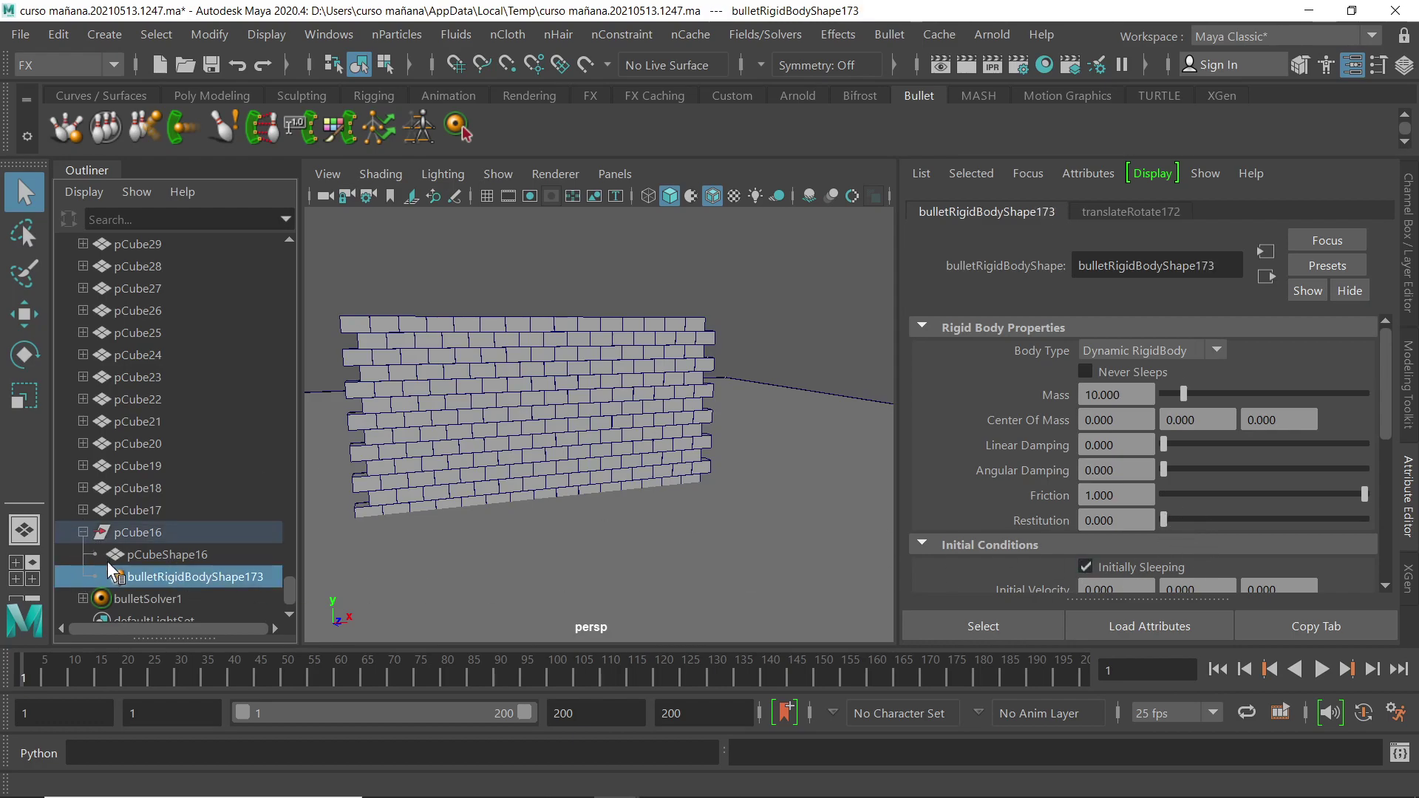
left_click(83, 510)
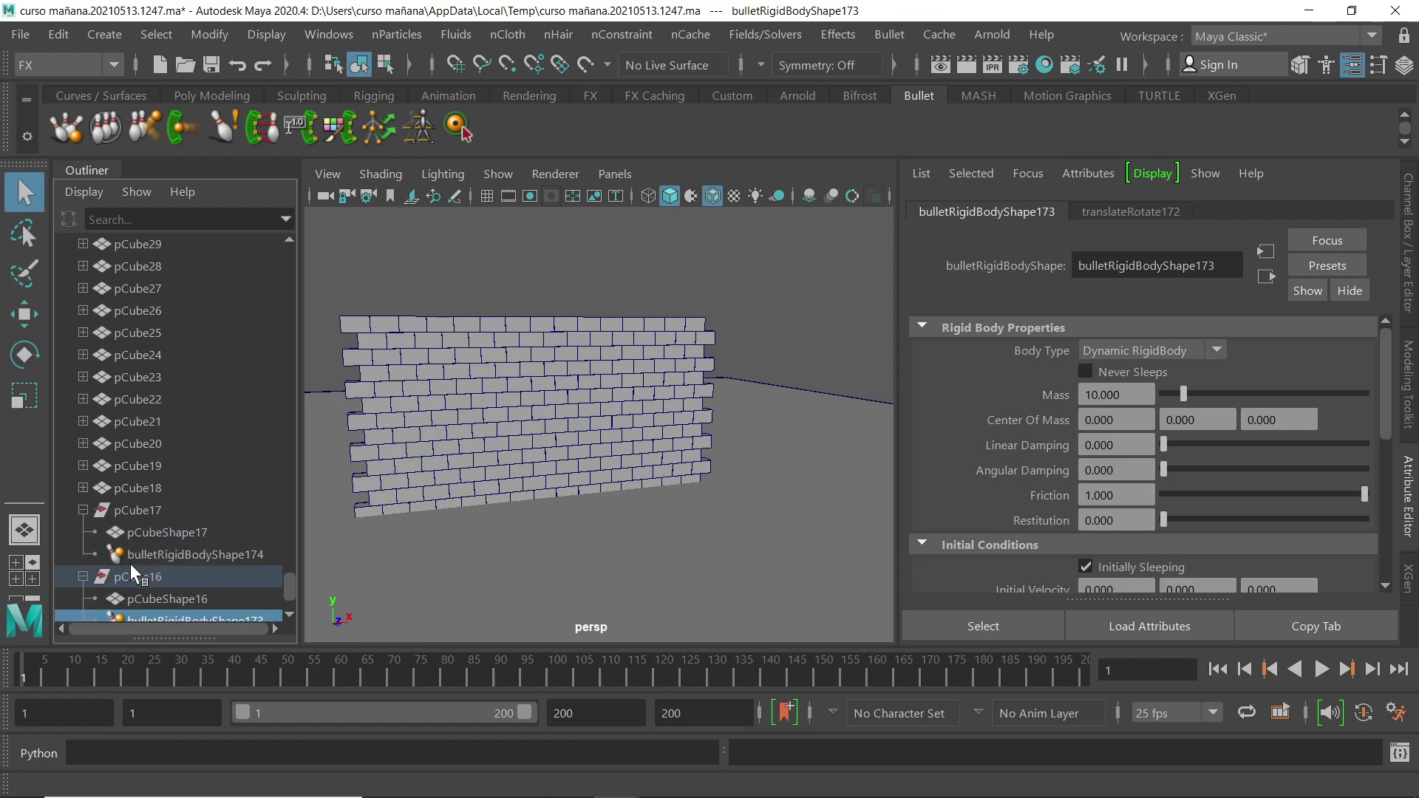
left_click(119, 559)
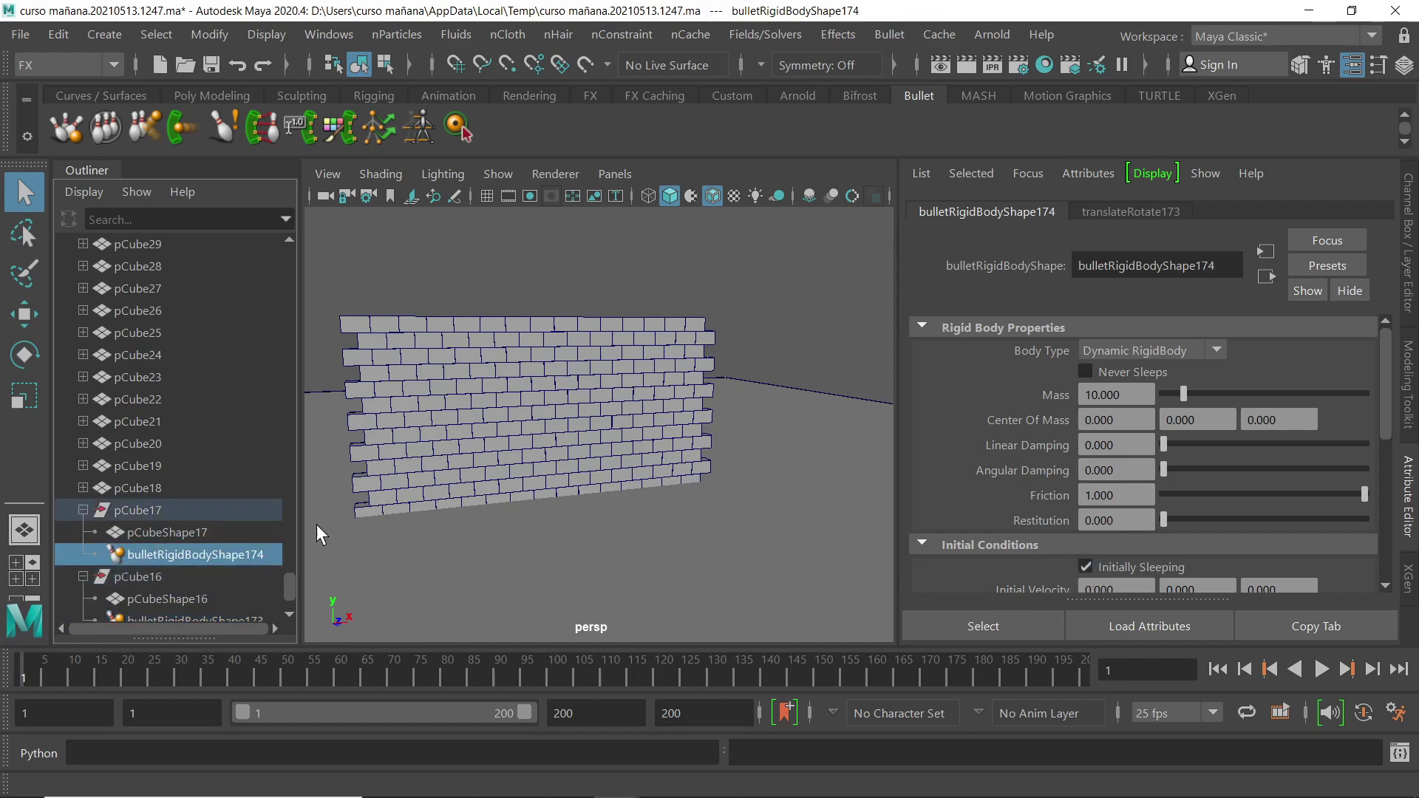
left_click(83, 488)
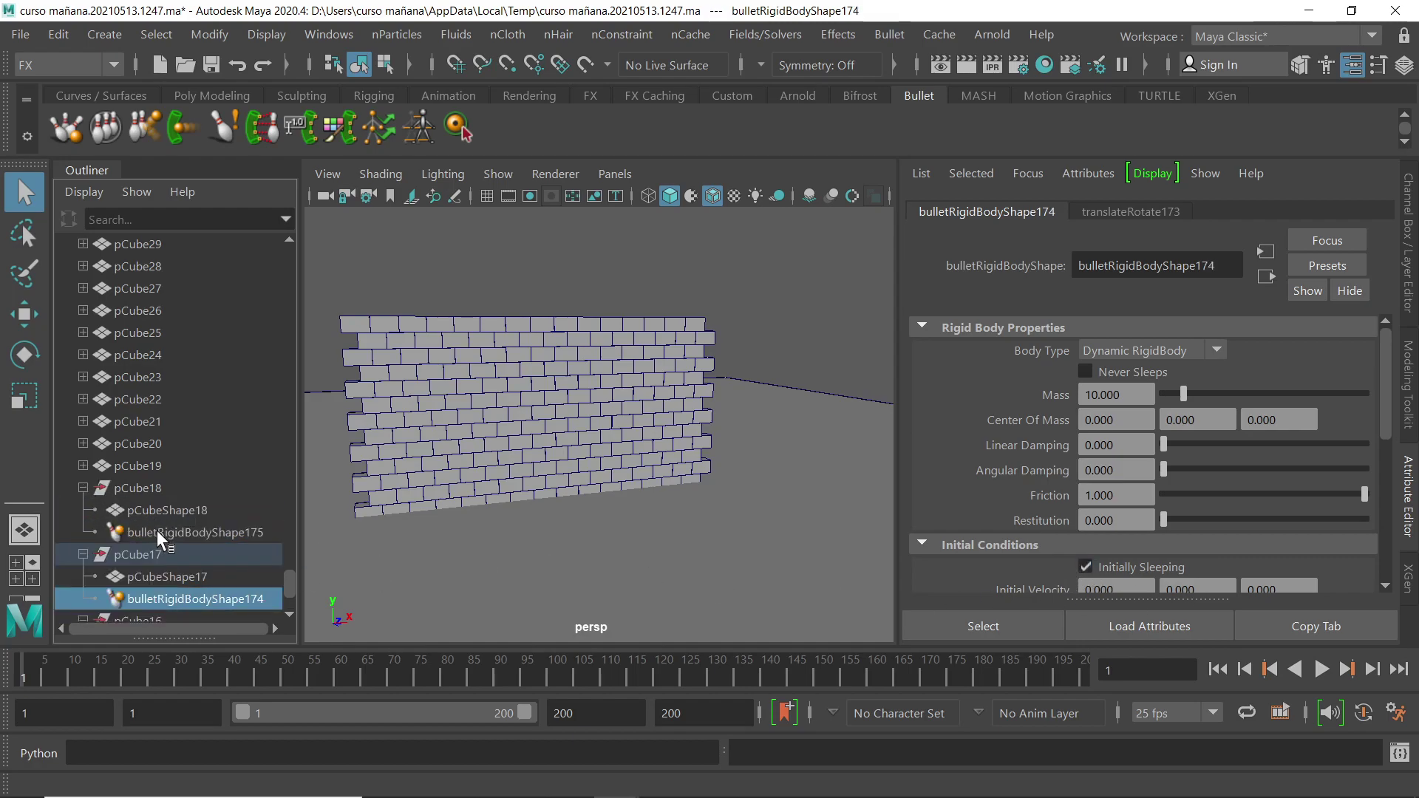
left_click(157, 533)
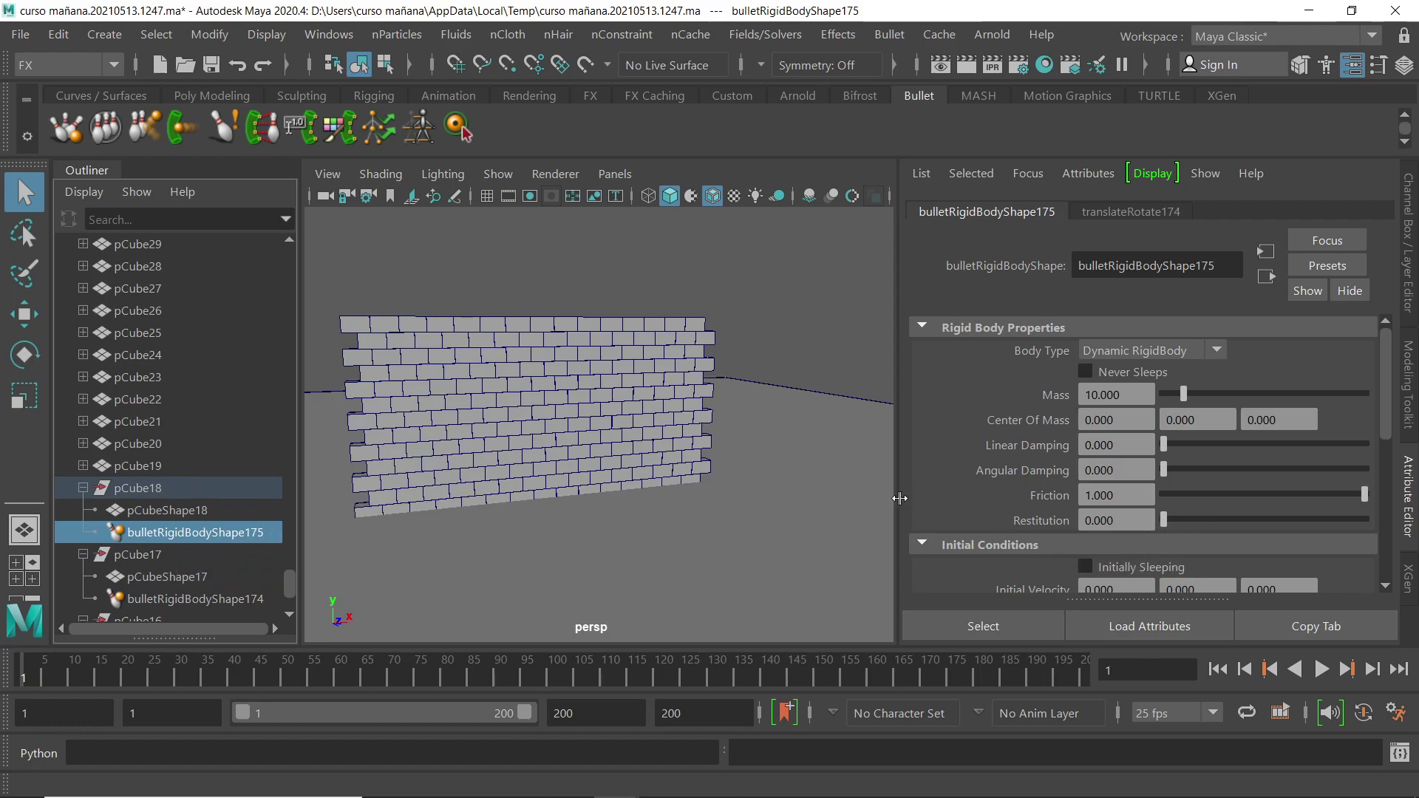
- Ensure Initially Sleeping is enabled on the rigid body shapes of pCube19 and pCube20, and play the simulation to test the wall
left_click(83, 466)
left_click(139, 510)
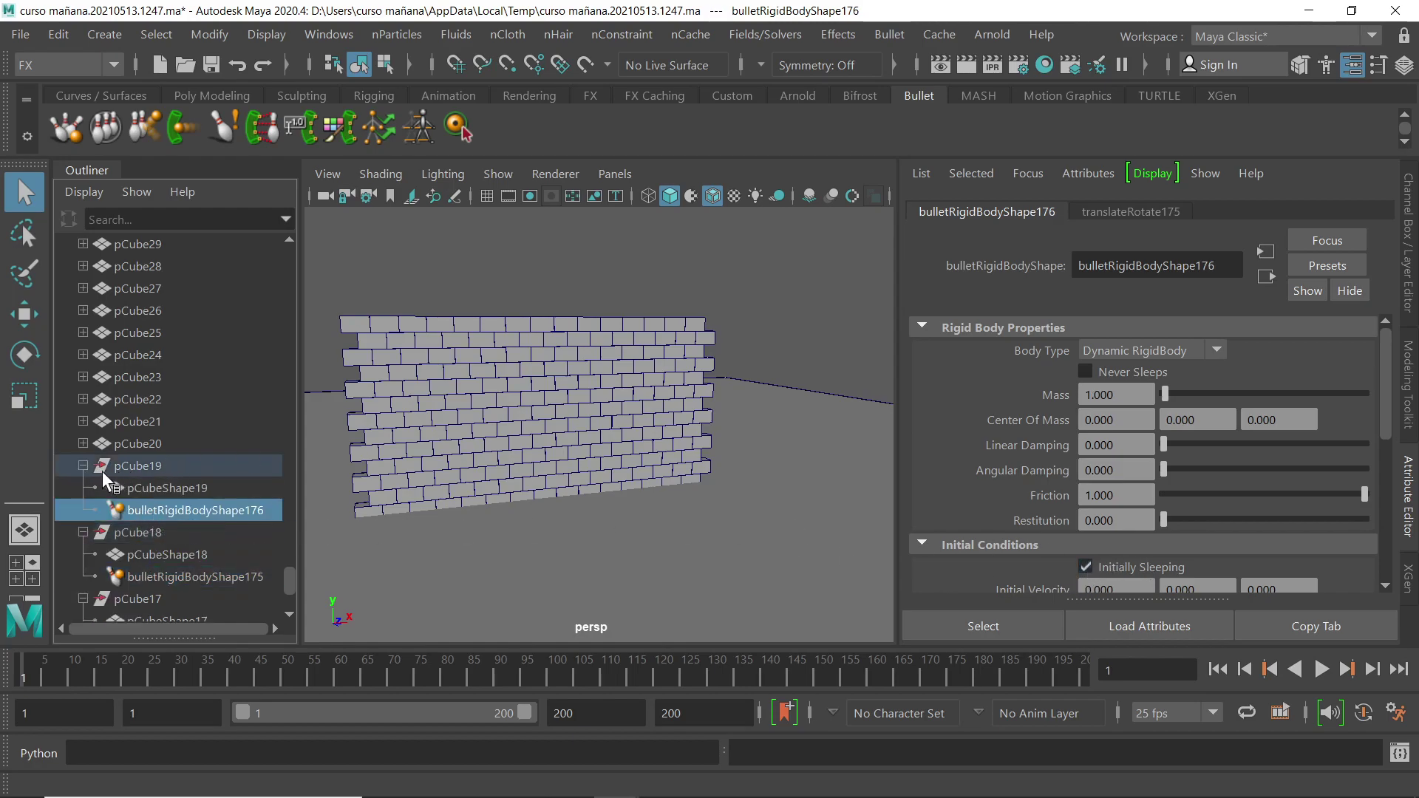
left_click(83, 443)
left_click(145, 488)
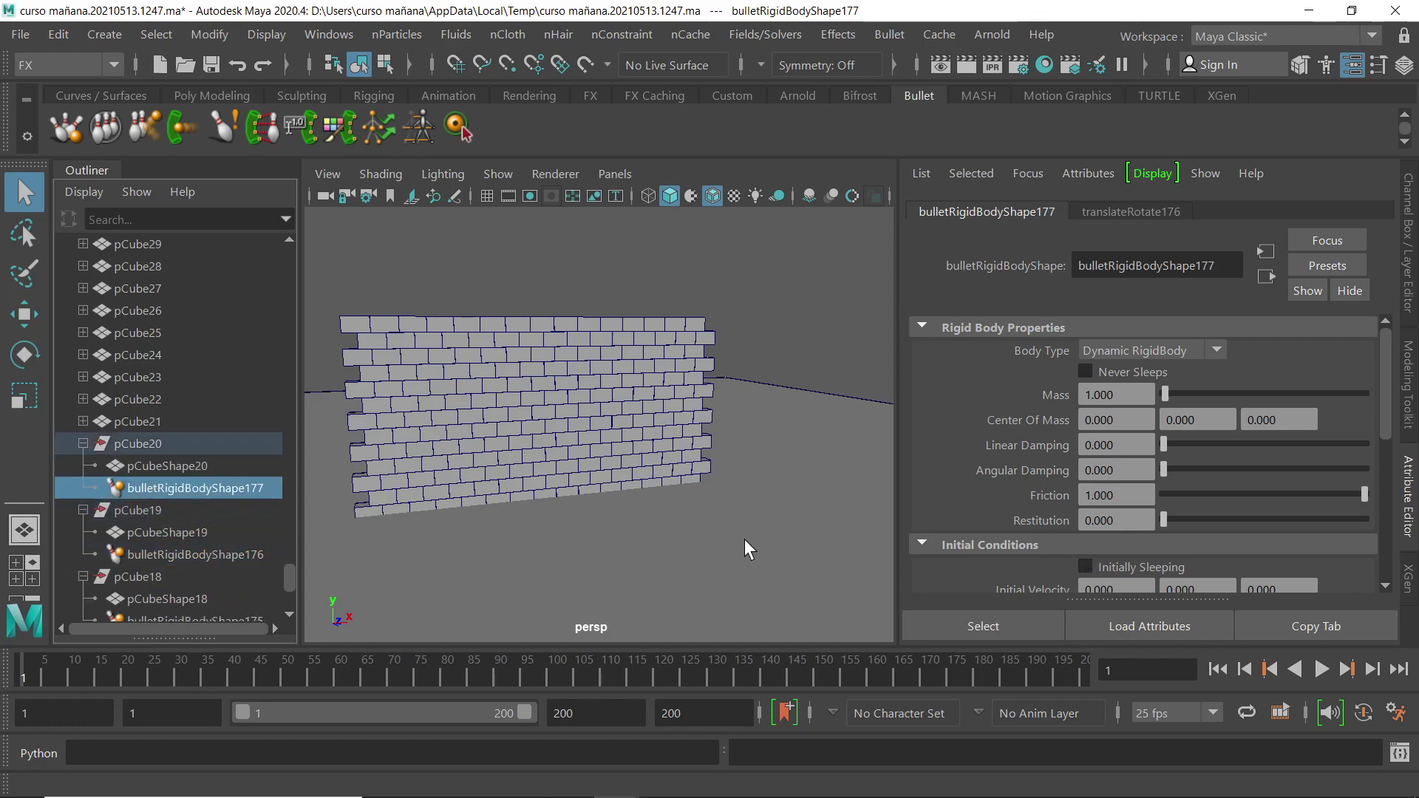
left_click(1087, 567)
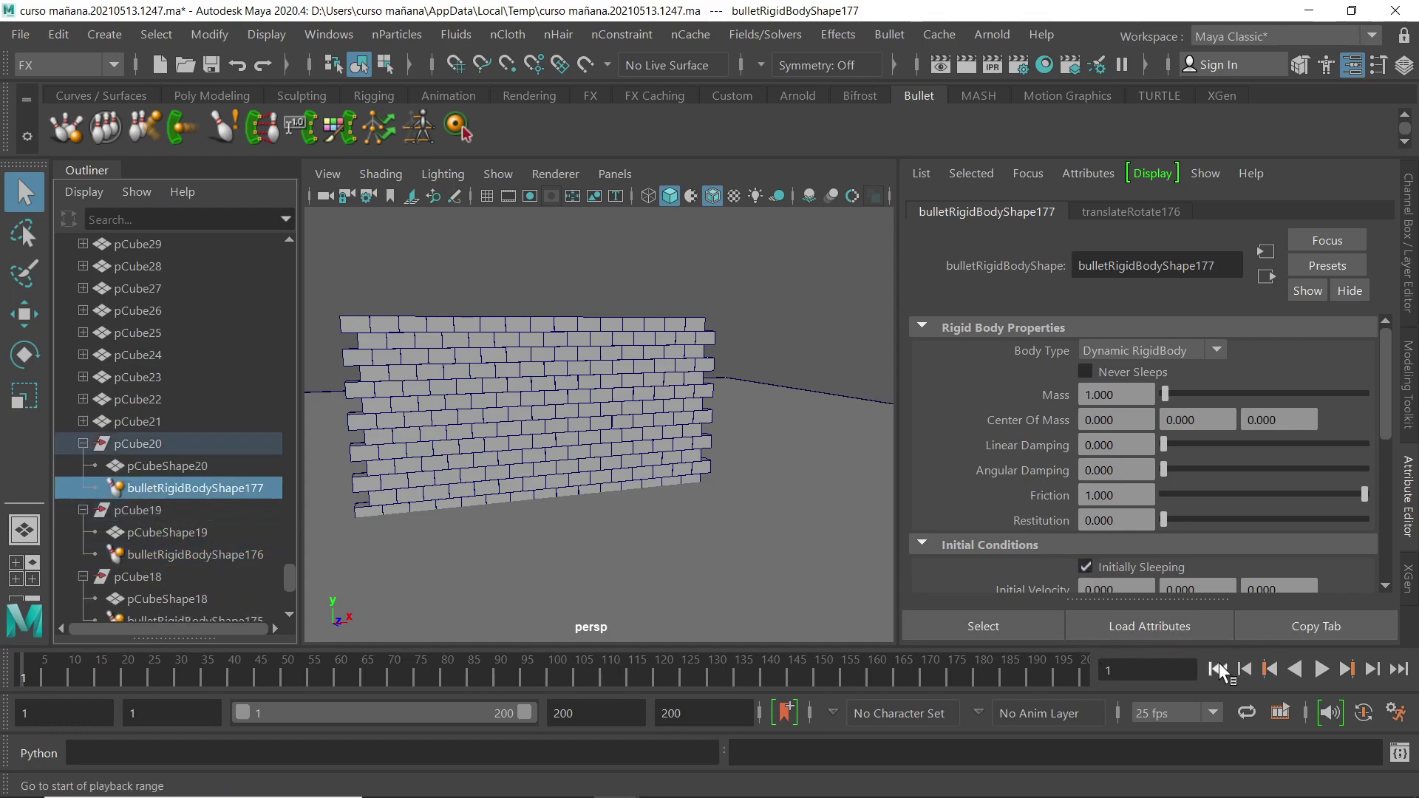
left_click(1320, 669)
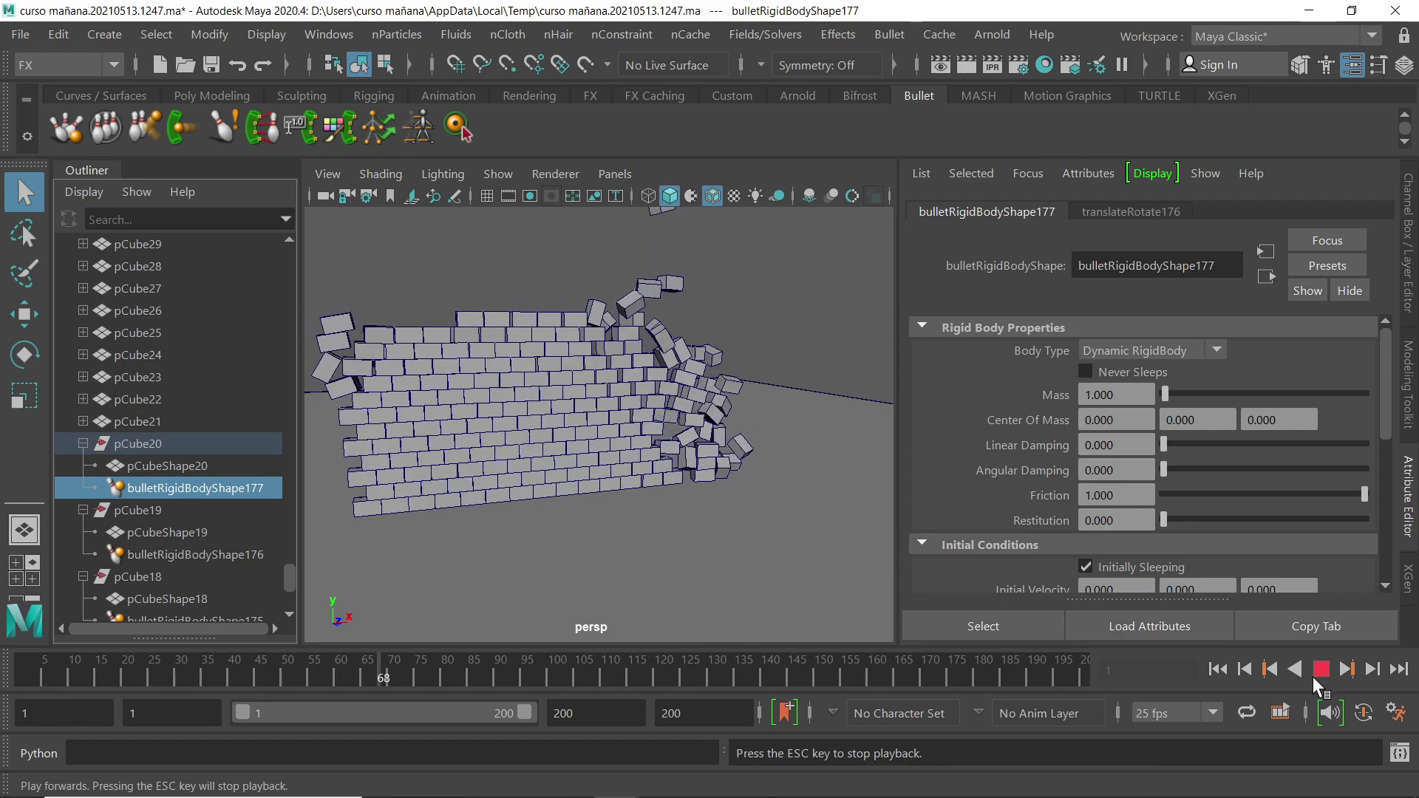
left_click(1316, 675)
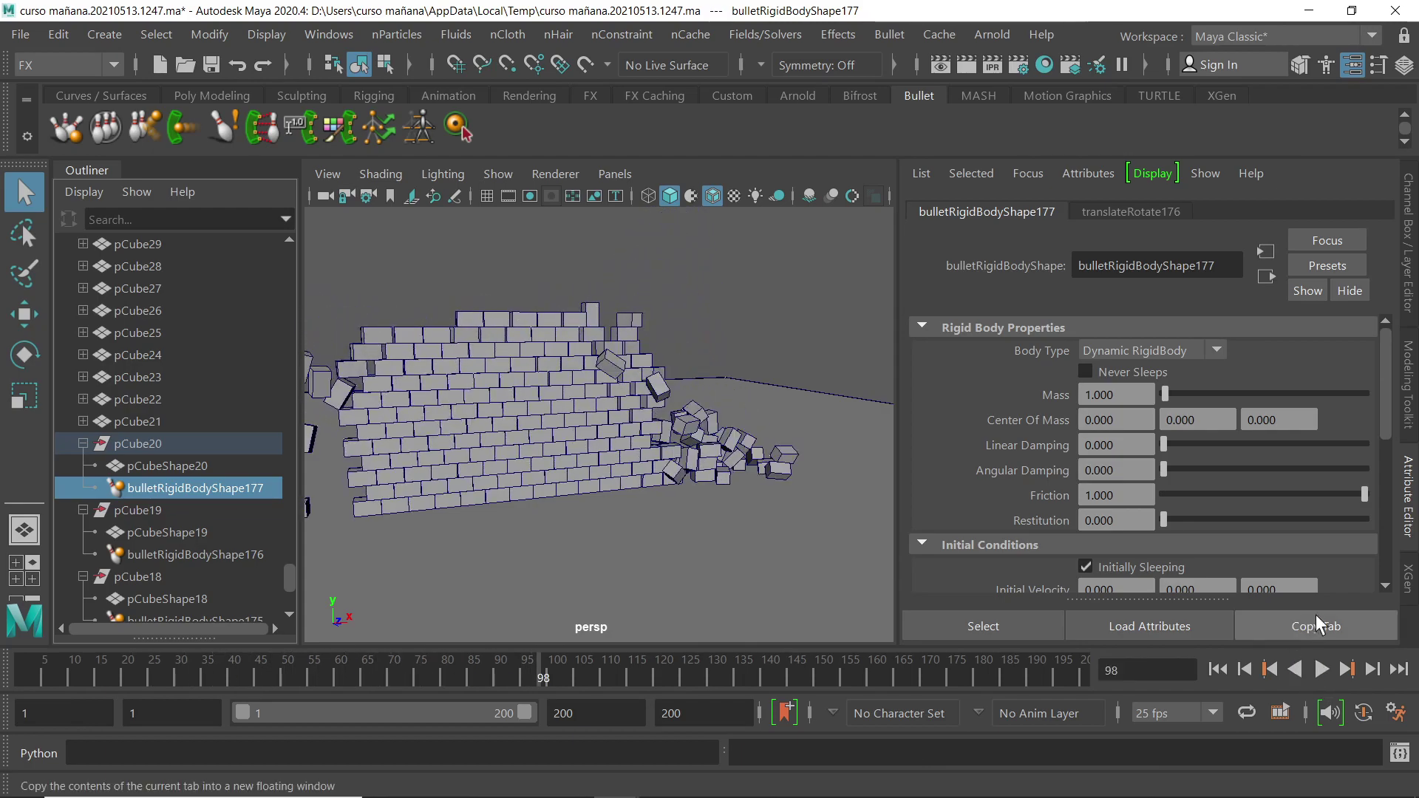
- Examine the Forces/Impulses, Collider Properties, Collision Filters and Dynamics System attributes of pCube20's rigid body shape
scroll(1387, 455, "down", 2)
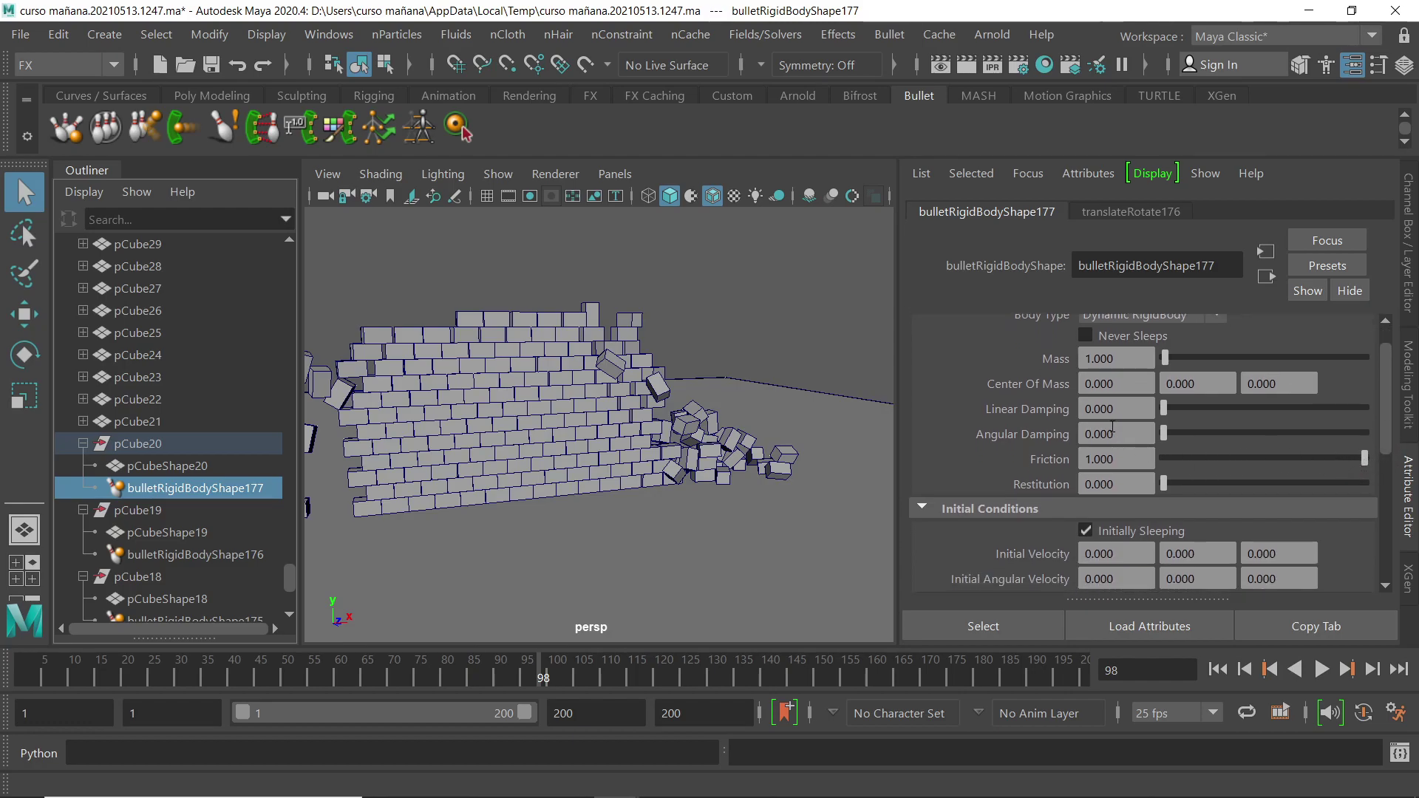
left_click_drag(1387, 424, 1372, 509)
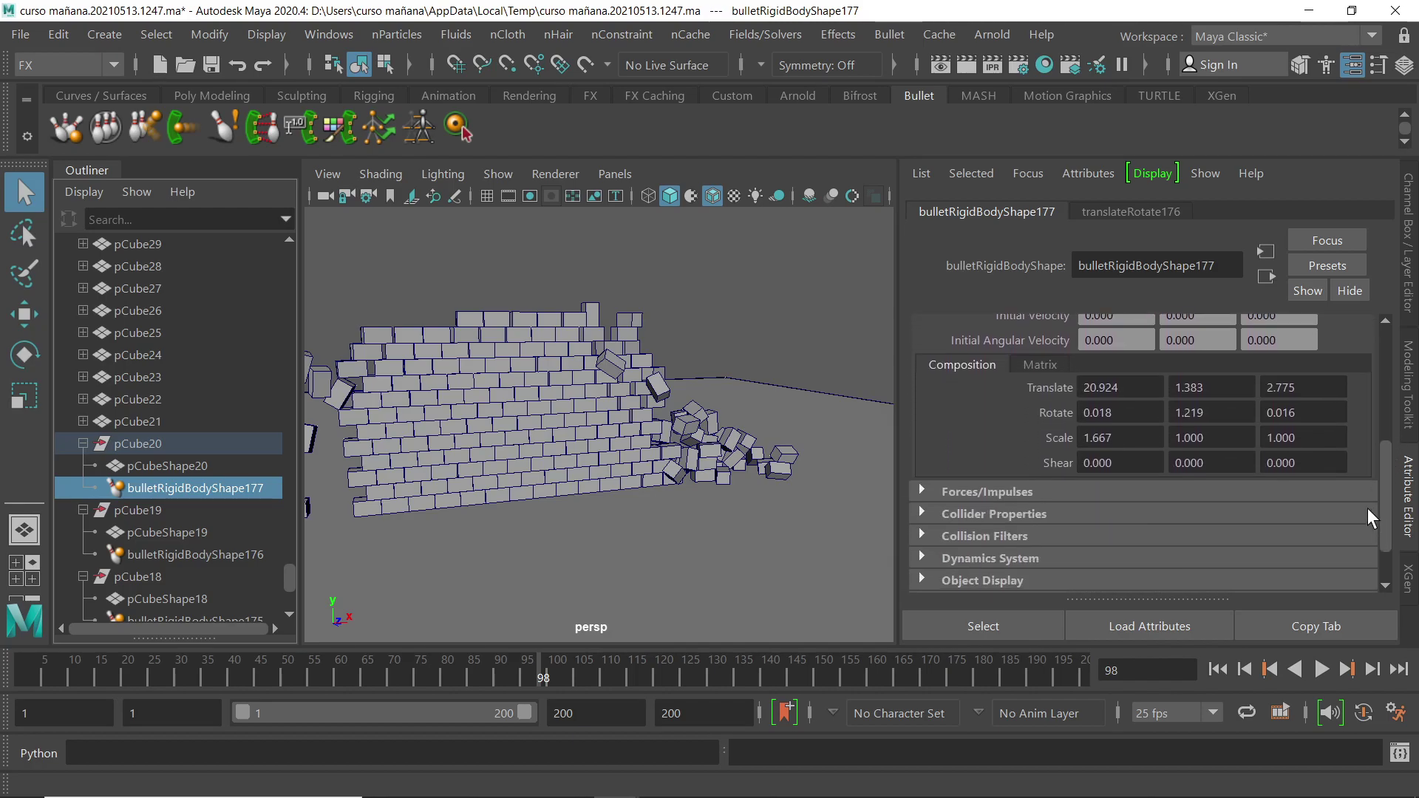
left_click(925, 494)
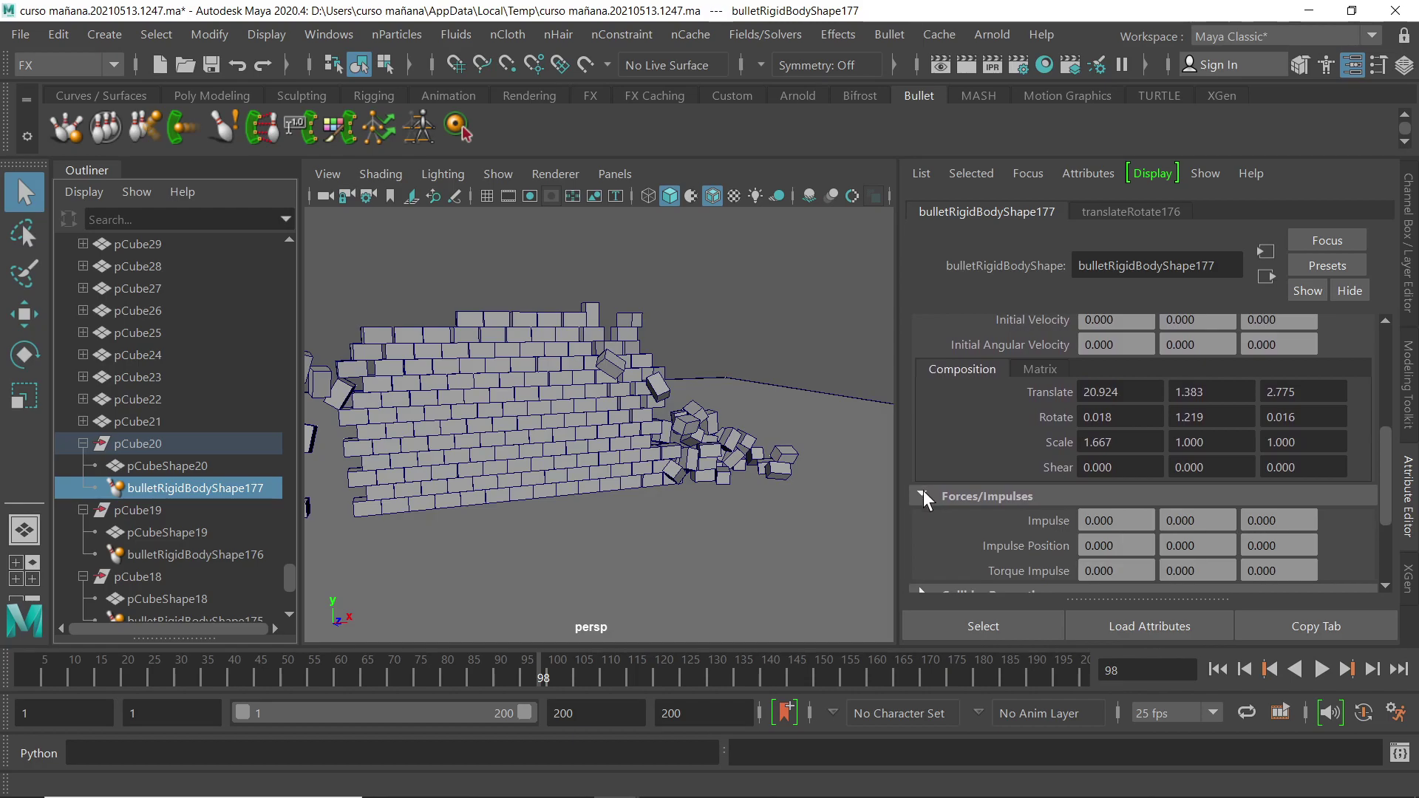
left_click(924, 490)
left_click(920, 519)
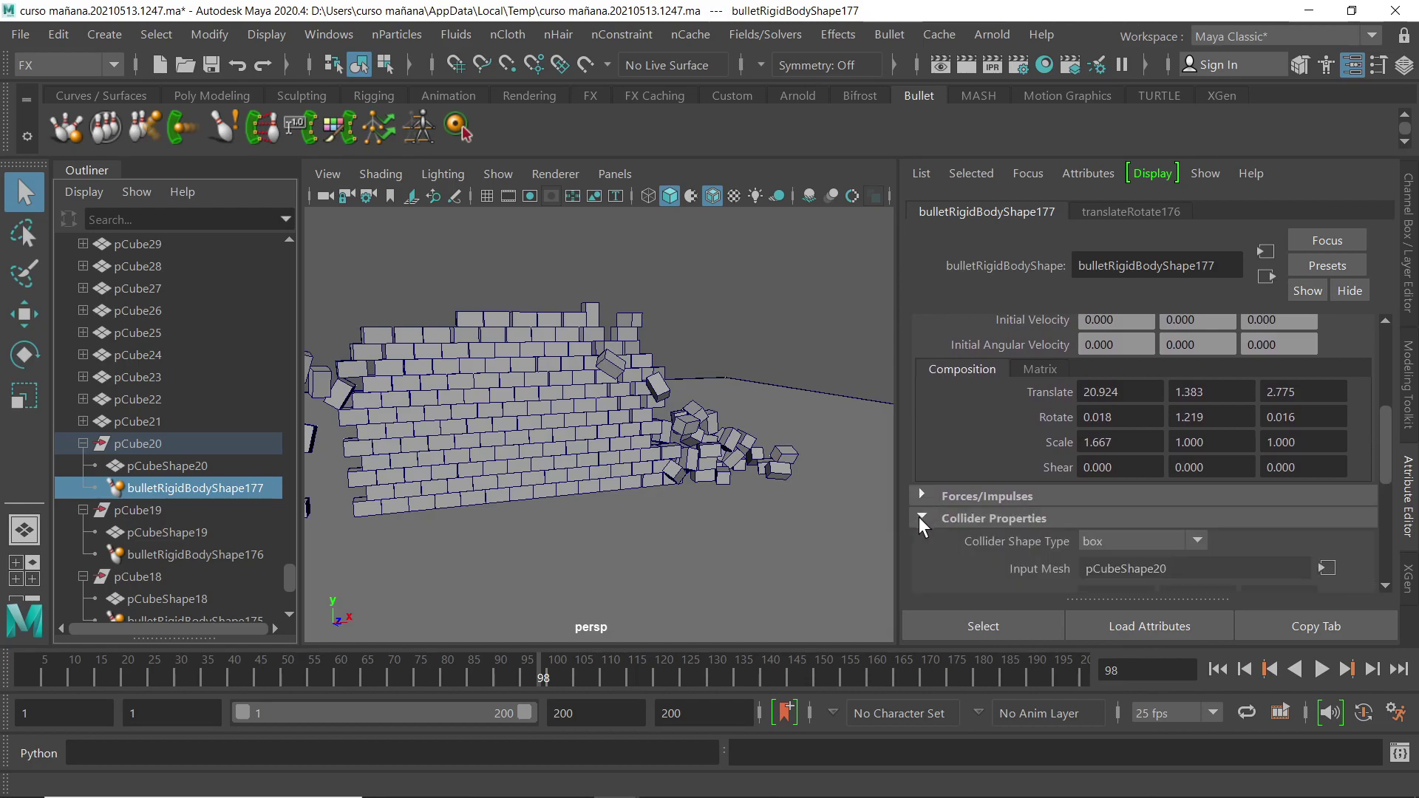
left_click_drag(1384, 447, 1378, 492)
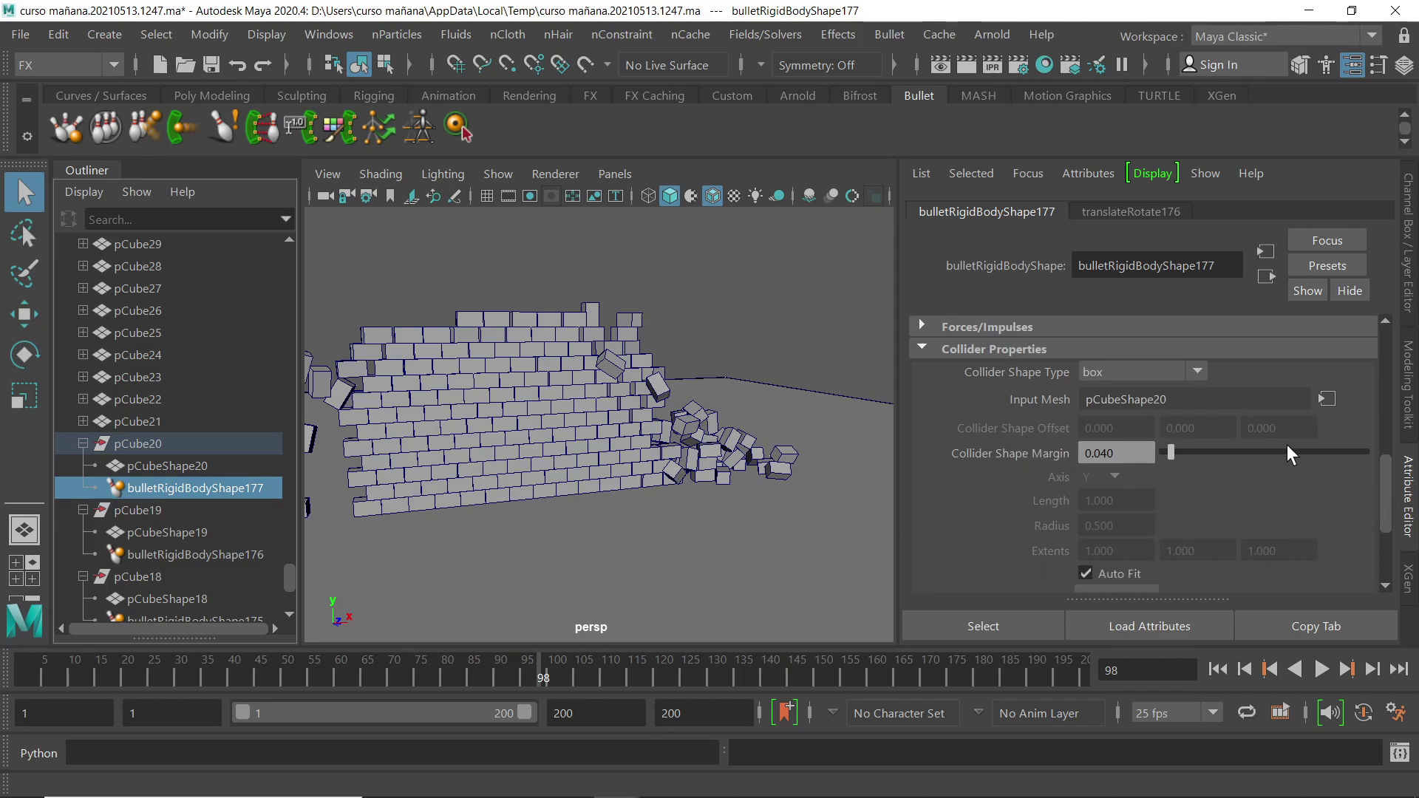
scroll(1387, 469, "down", 2)
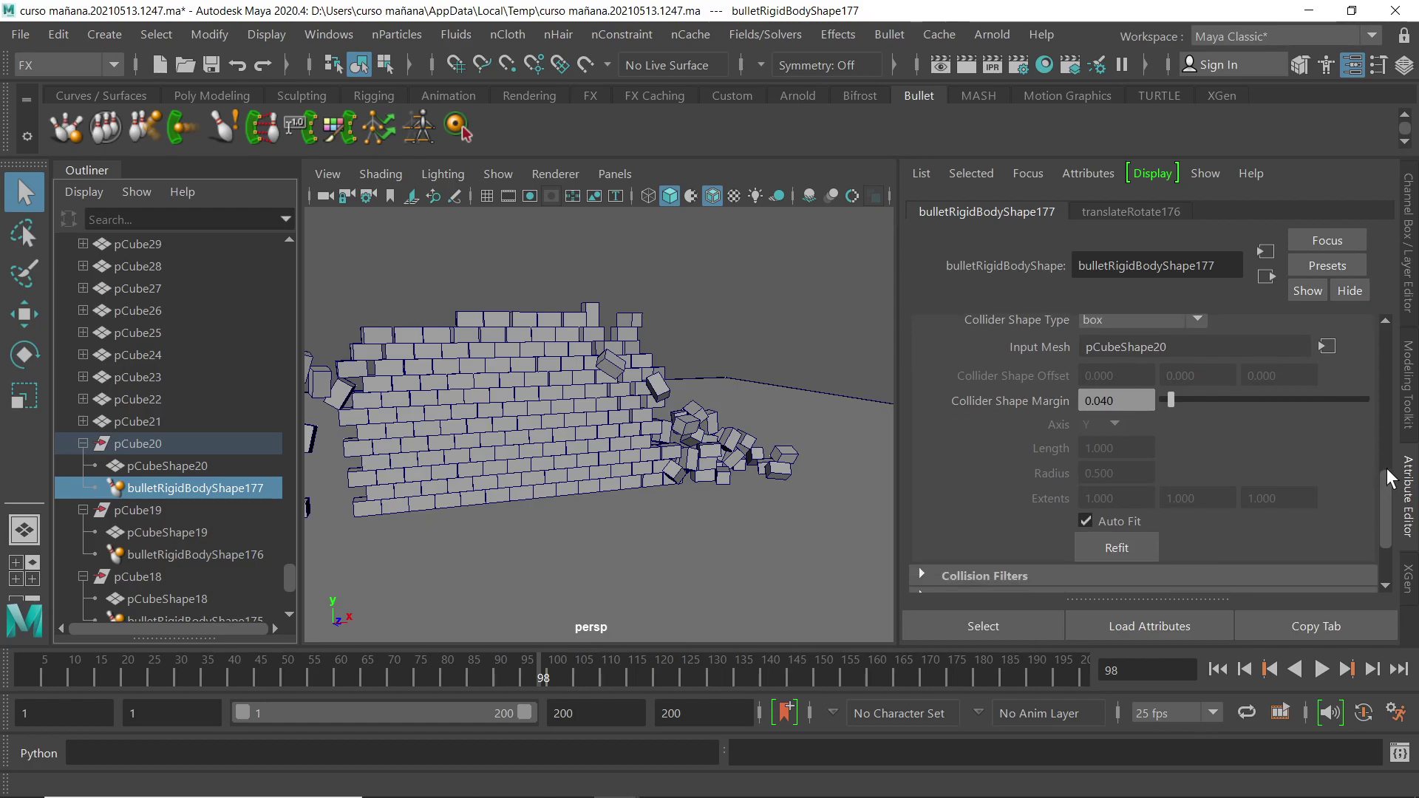
left_click_drag(1386, 468, 1387, 479)
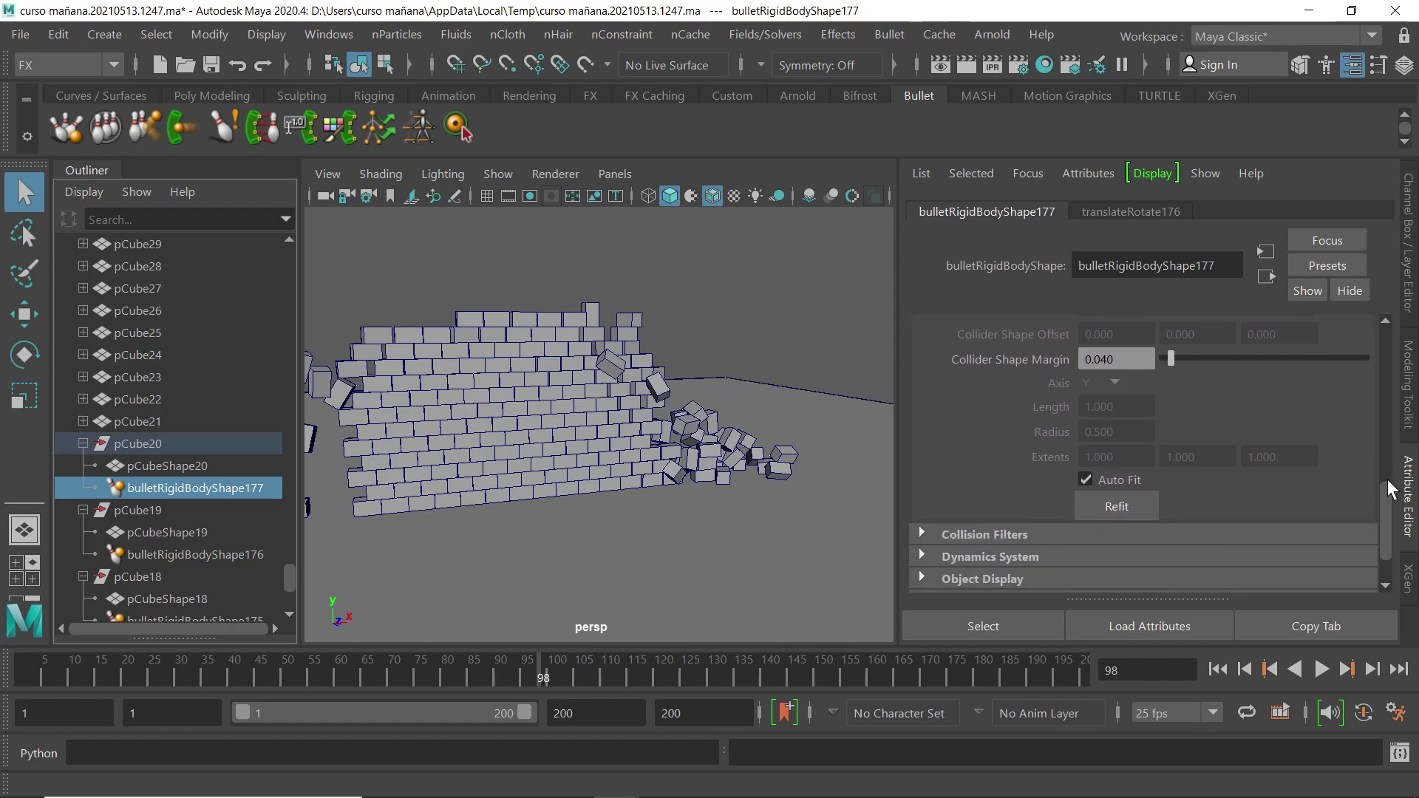
left_click(922, 531)
left_click_drag(1391, 468, 1384, 543)
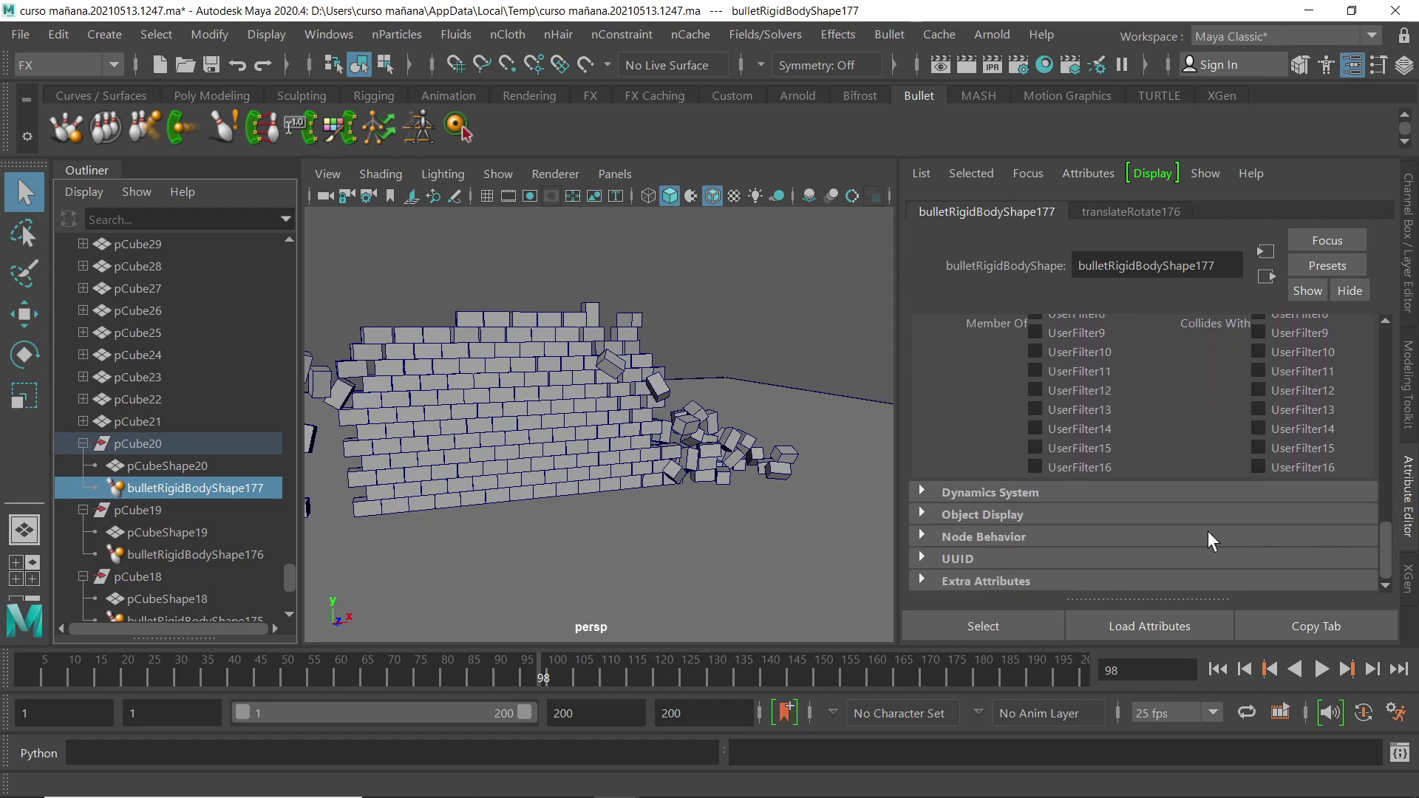
left_click(922, 493)
left_click_drag(1384, 513, 1391, 330)
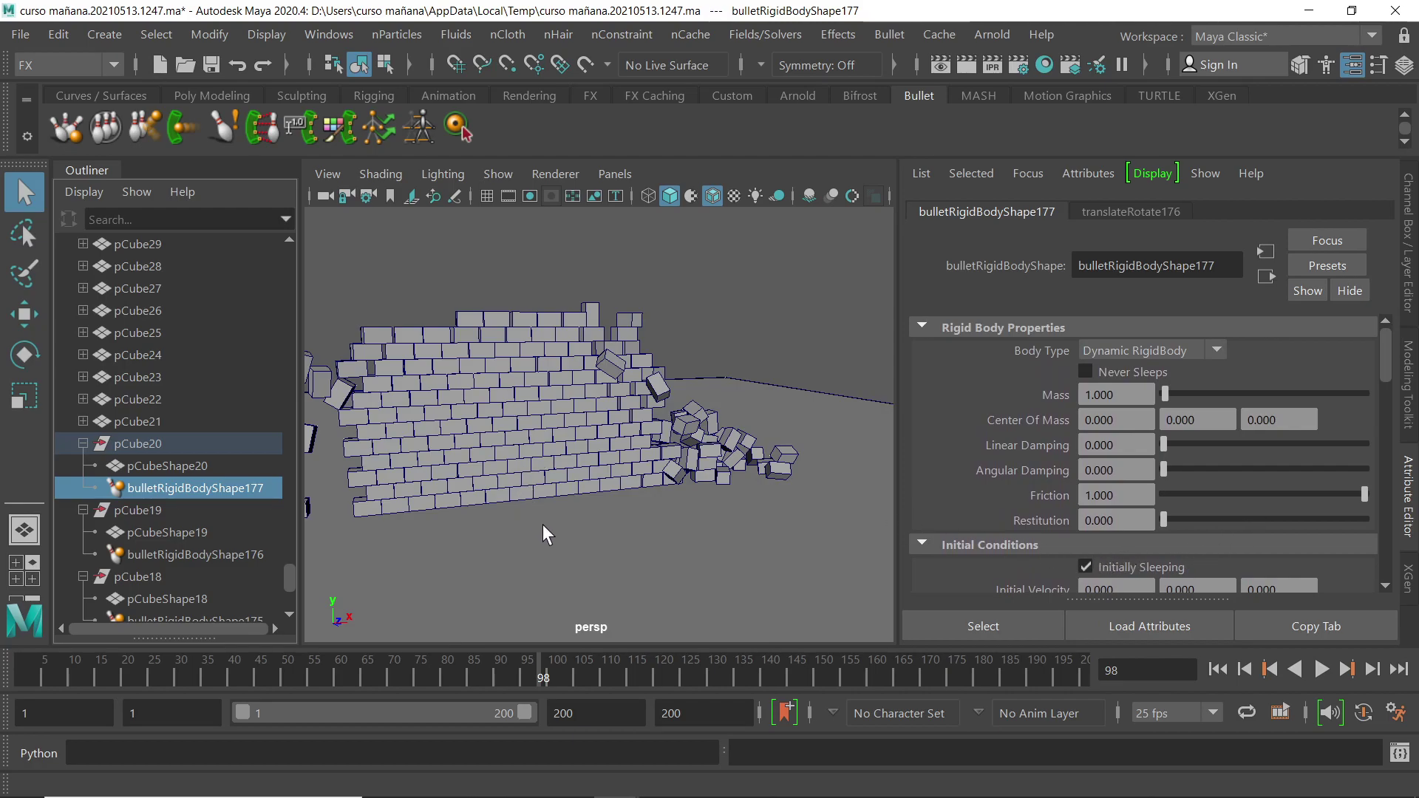
- Return to frame 1 and replay the wall simulation from a slightly different angle
left_click_drag(623, 500, 624, 500, "alt")
left_click_drag(65, 674, 2, 680)
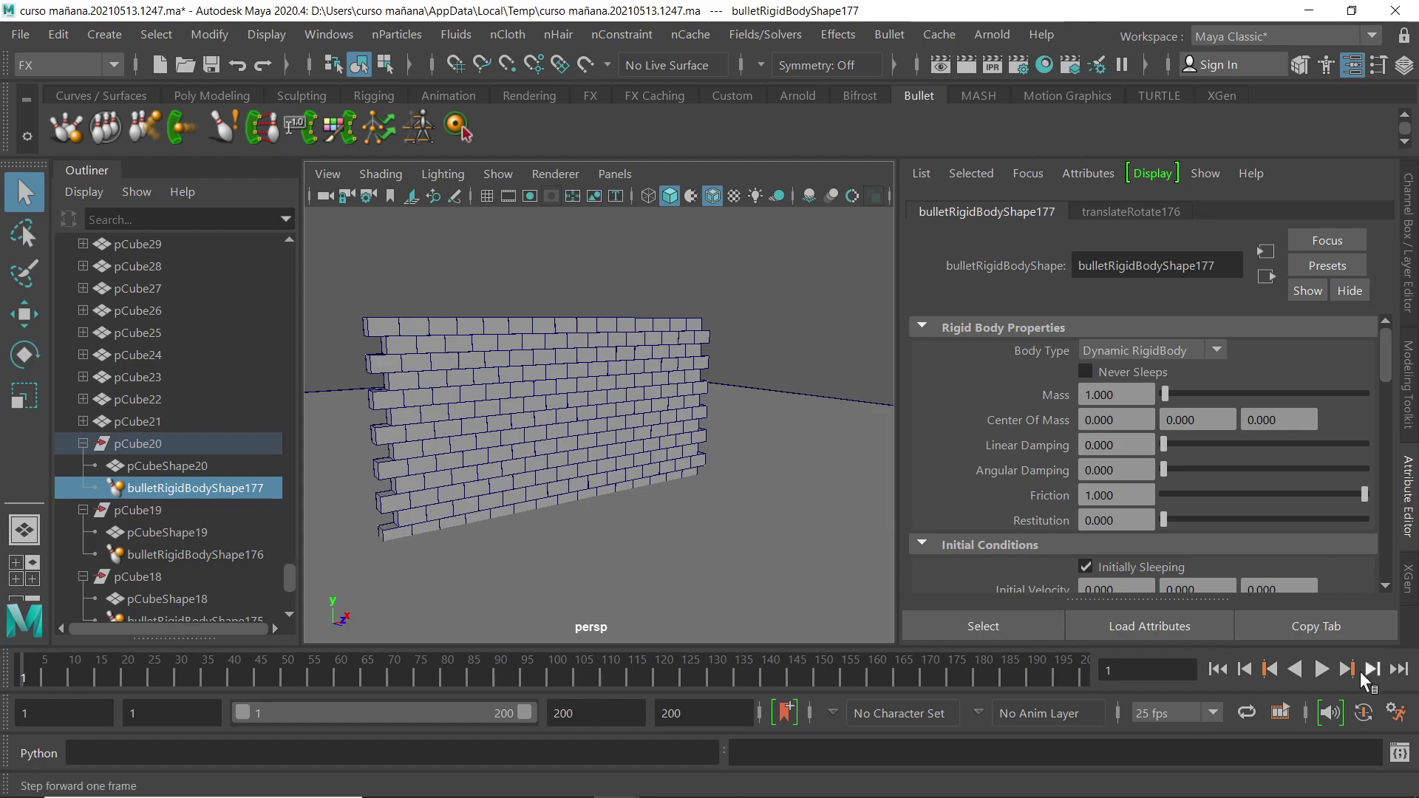
left_click(1321, 672)
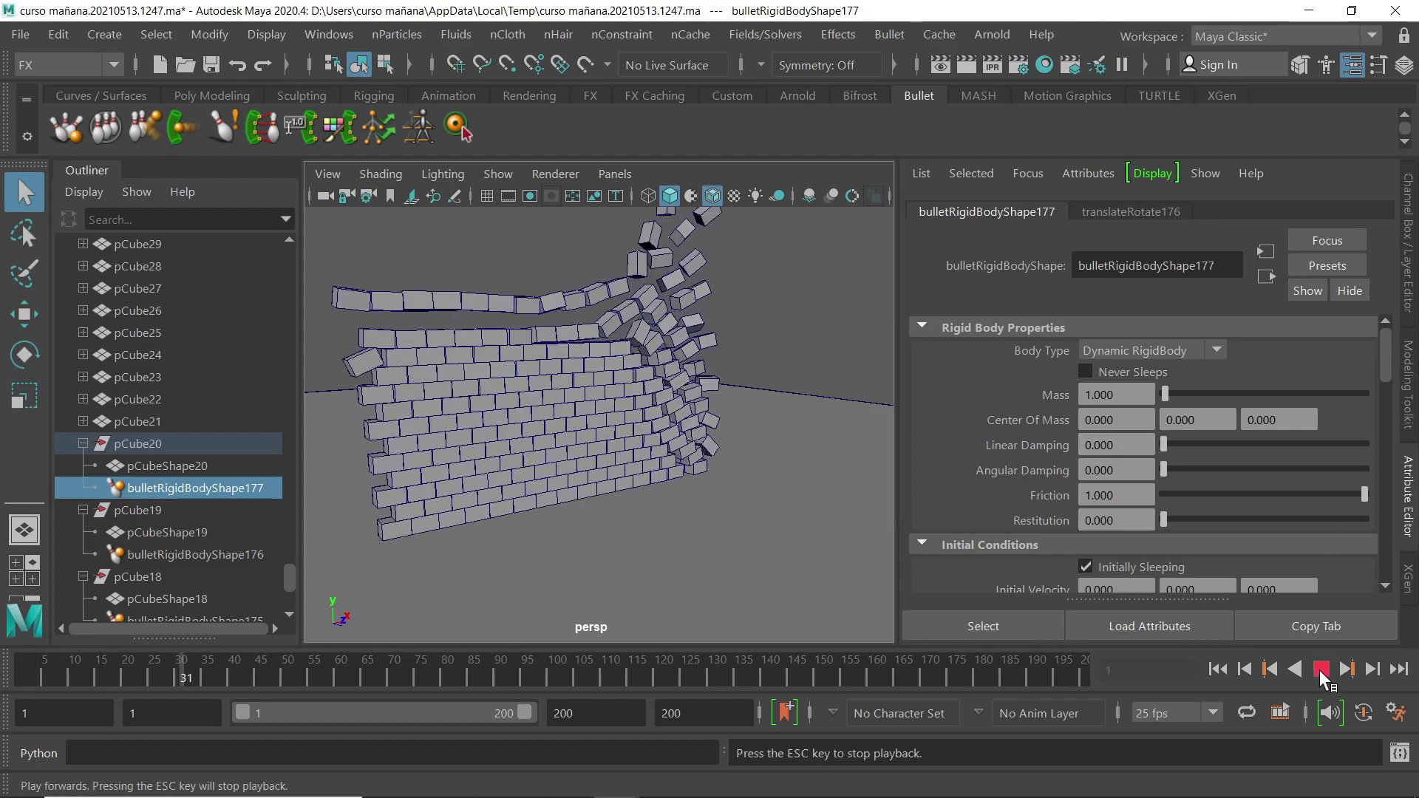
- Stop the playback, return to frame 1 and undo the edits back to before the wall bricks had Bullet rigid bodies
left_click(1321, 673)
left_click_drag(283, 674, 16, 675)
key("ctrl+z")
key("ctrl+z")
key("ctrl+z")
key("ctrl+z")
key("ctrl+z")
key("ctrl+z")
key("ctrl+z")
key("ctrl+z")
key("ctrl+z")
key("ctrl+z")
key("ctrl+z")
key("ctrl+z")
key("ctrl+z")
key("ctrl+z")
key("ctrl+z")
key("ctrl+z")
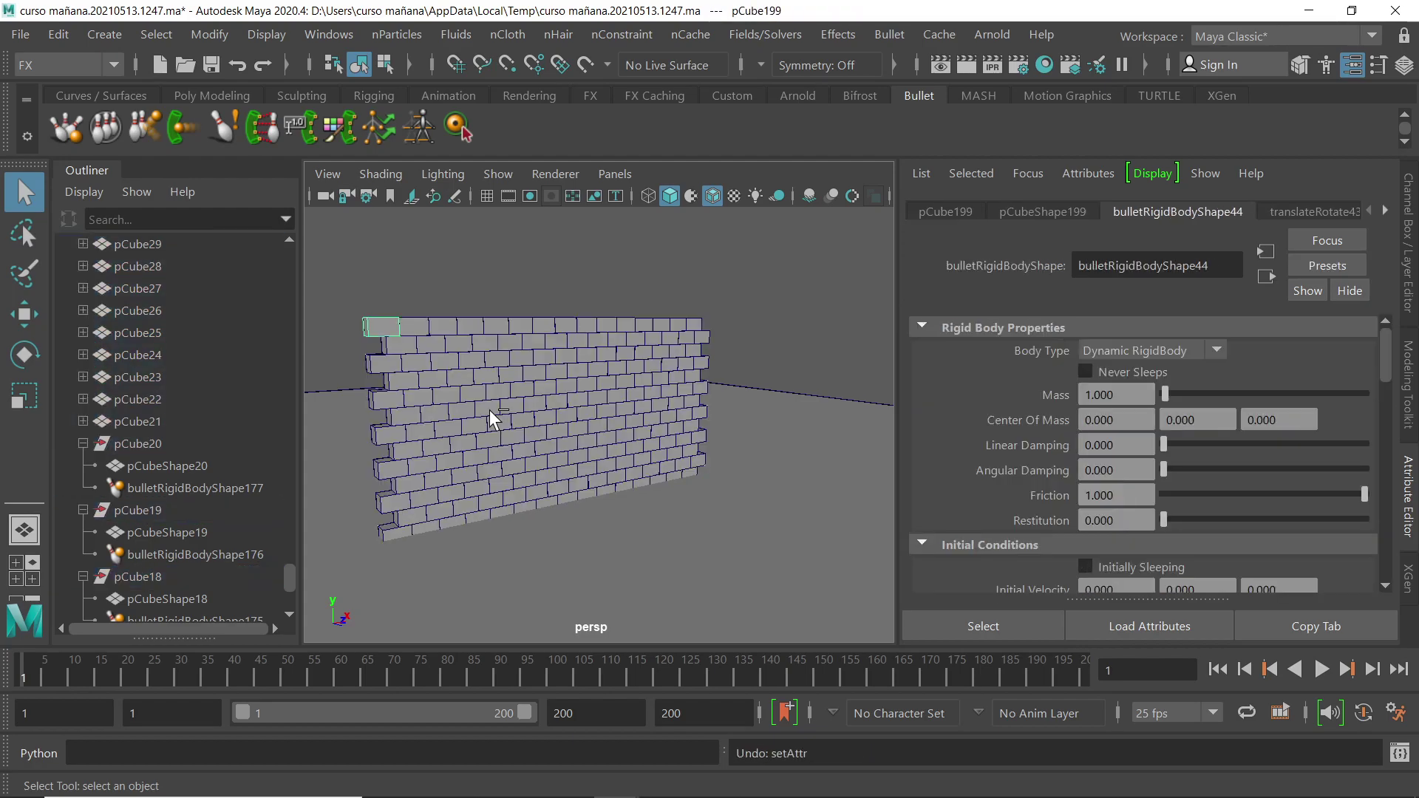
key("ctrl+z")
key("ctrl+z")
key("ctrl+z")
key("ctrl+z")
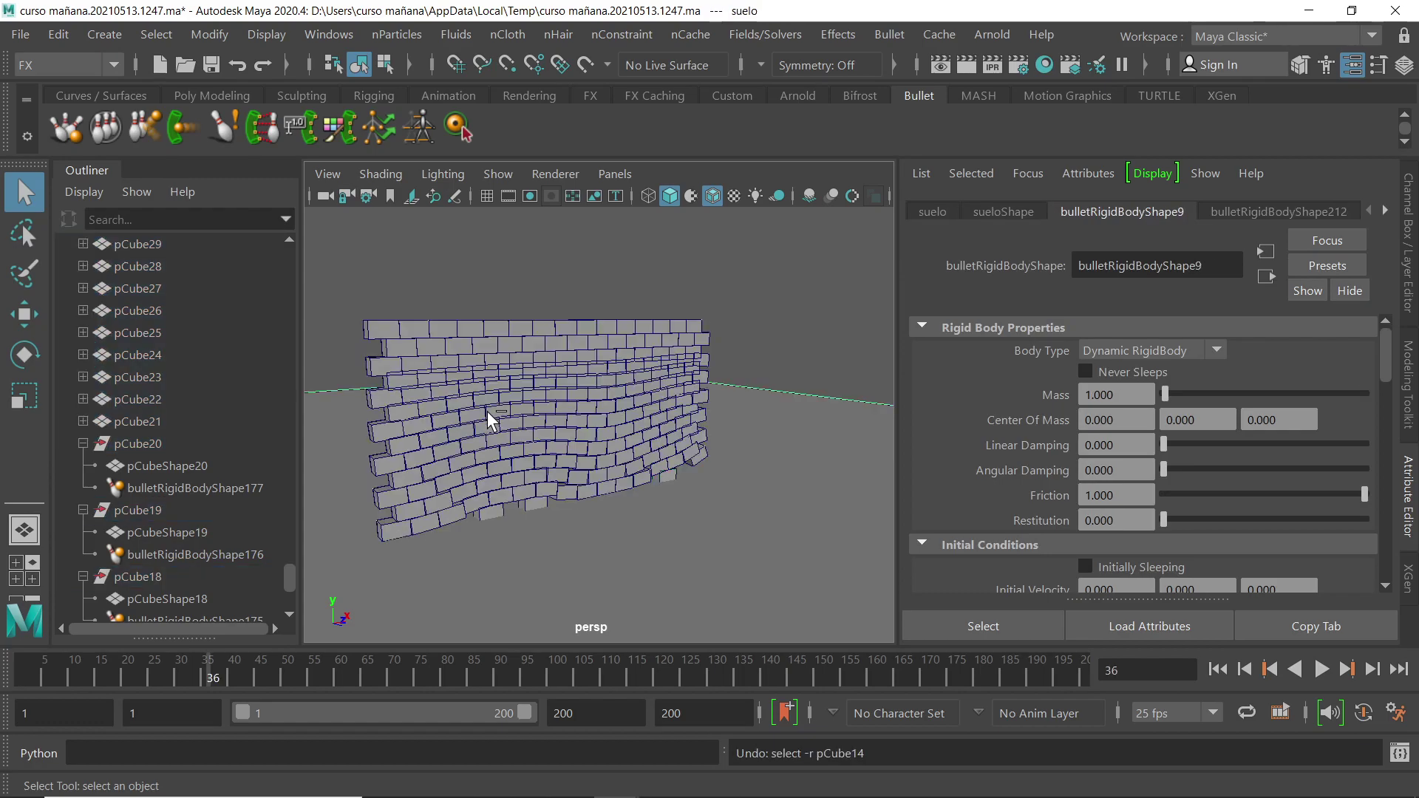
key("ctrl+z")
key("ctrl+z")
key("ctrl+z")
key("ctrl+z")
key("ctrl+z")
key("ctrl+z")
key("ctrl+z")
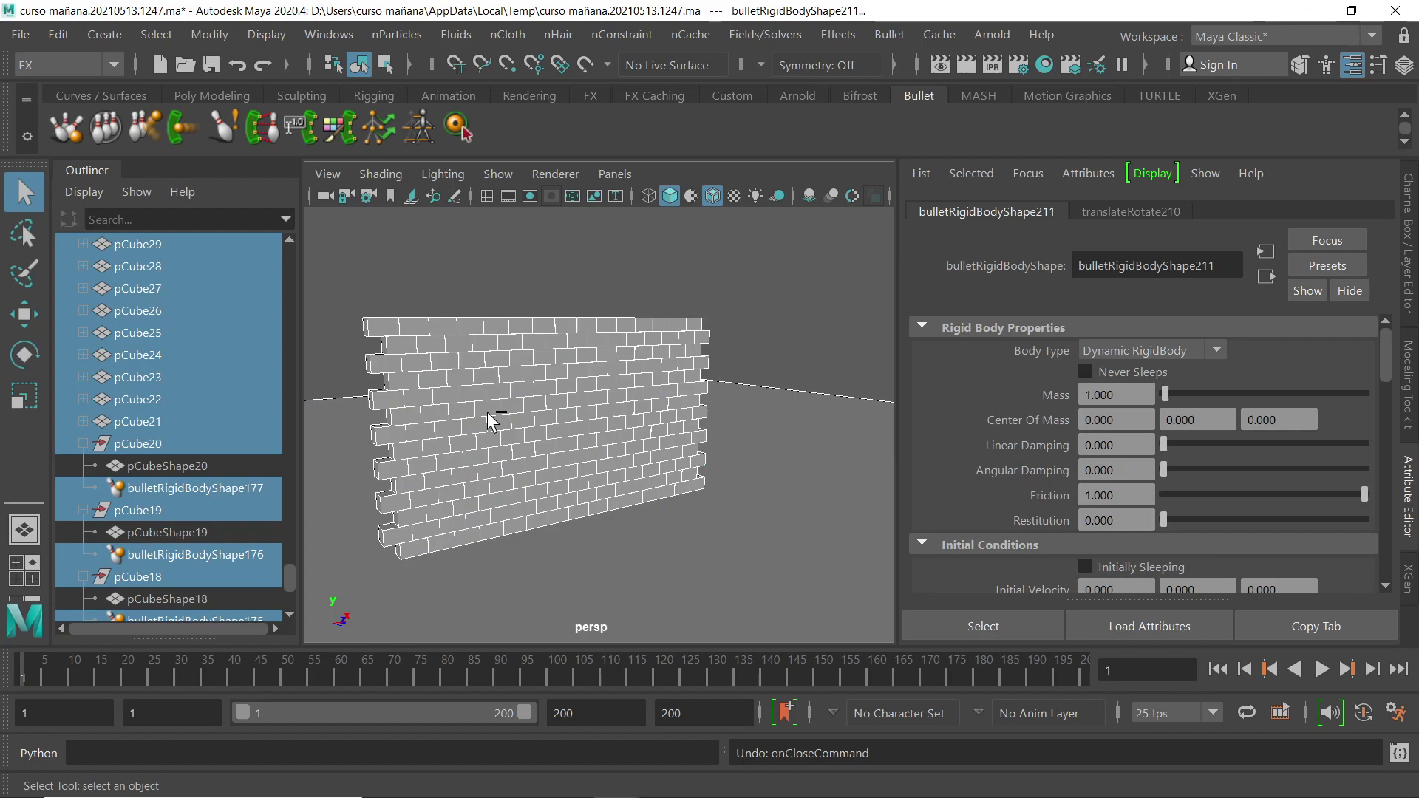
key("ctrl+z")
key("ctrl+z")
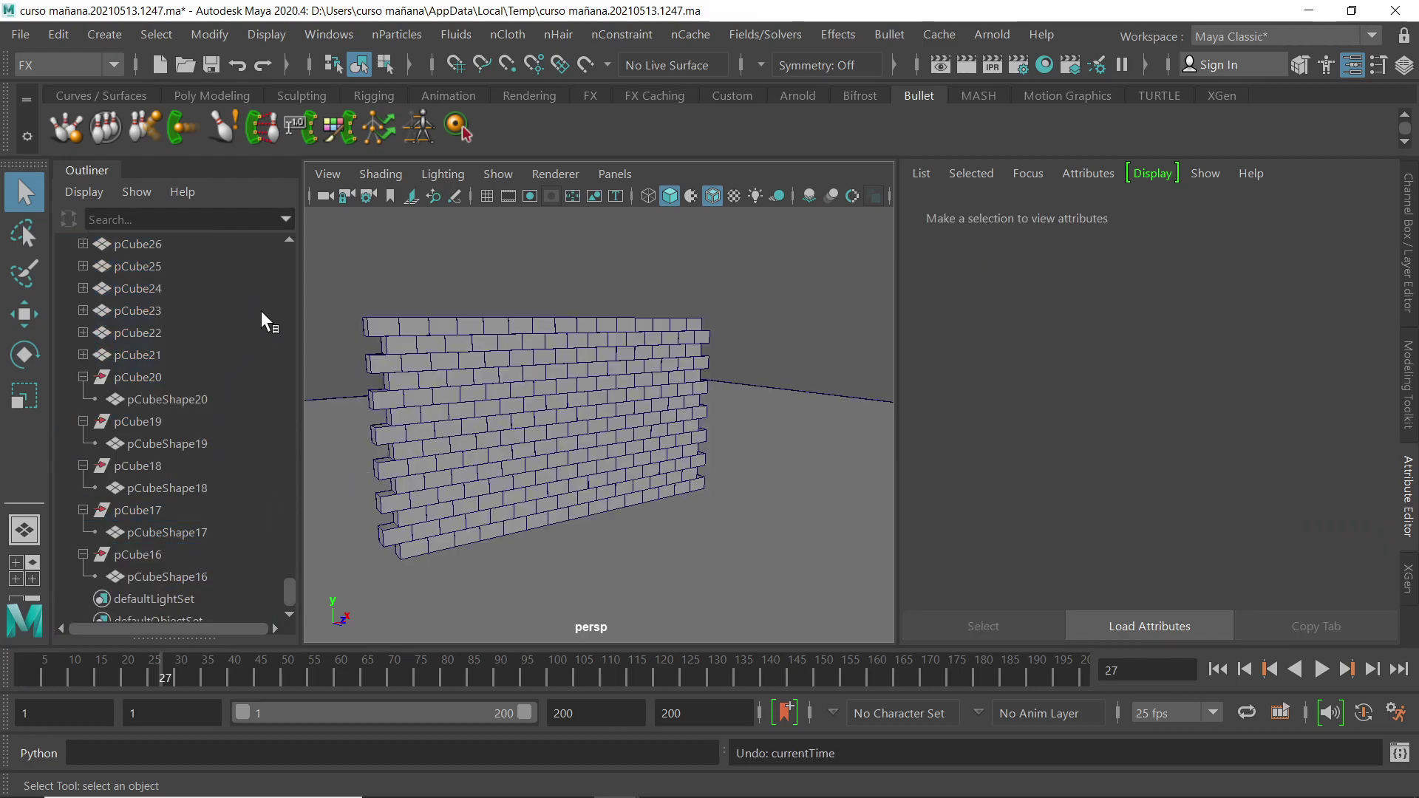
- Hide the shape nodes in the Outliner so only the transform nodes are listed
left_click_drag(290, 591, 296, 238)
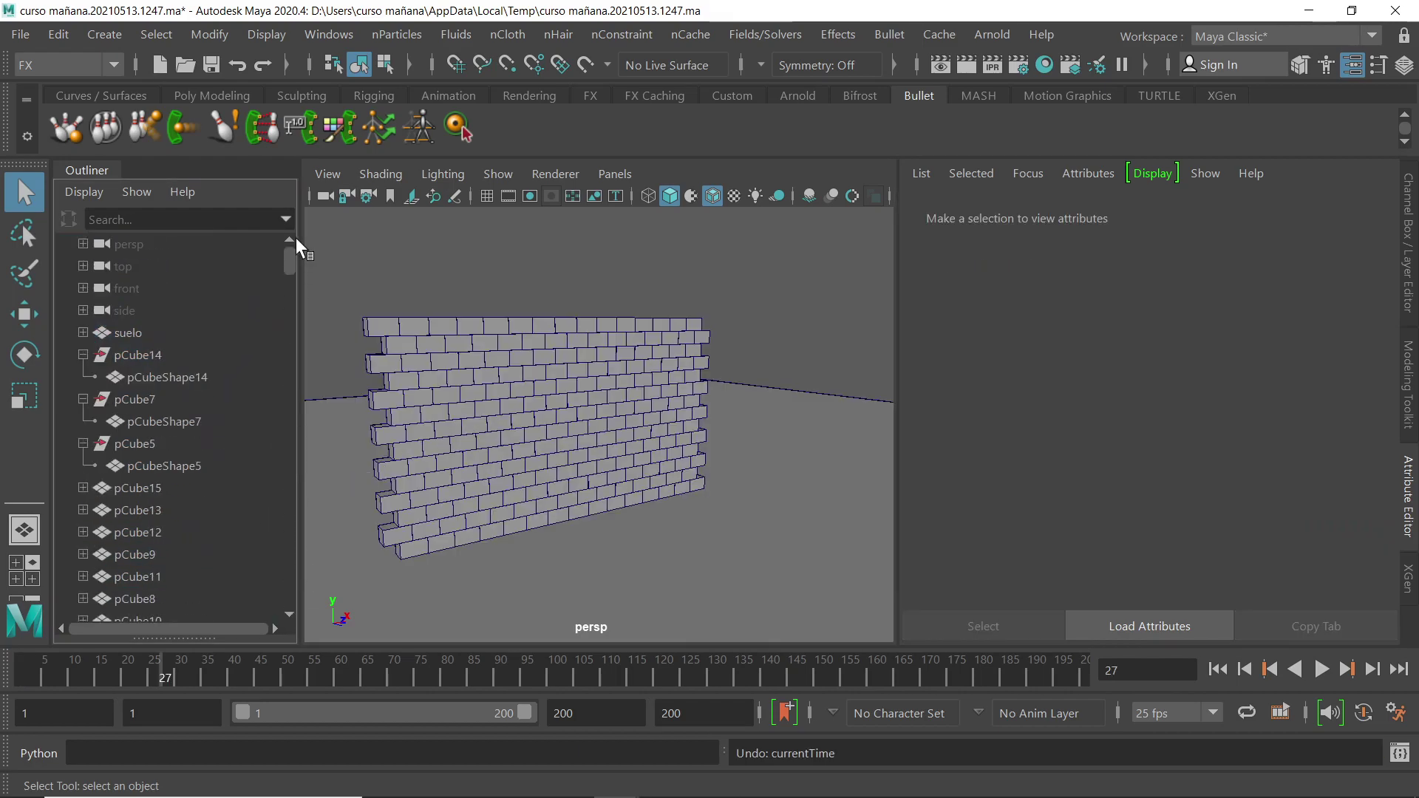
left_click(74, 189)
left_click(71, 255)
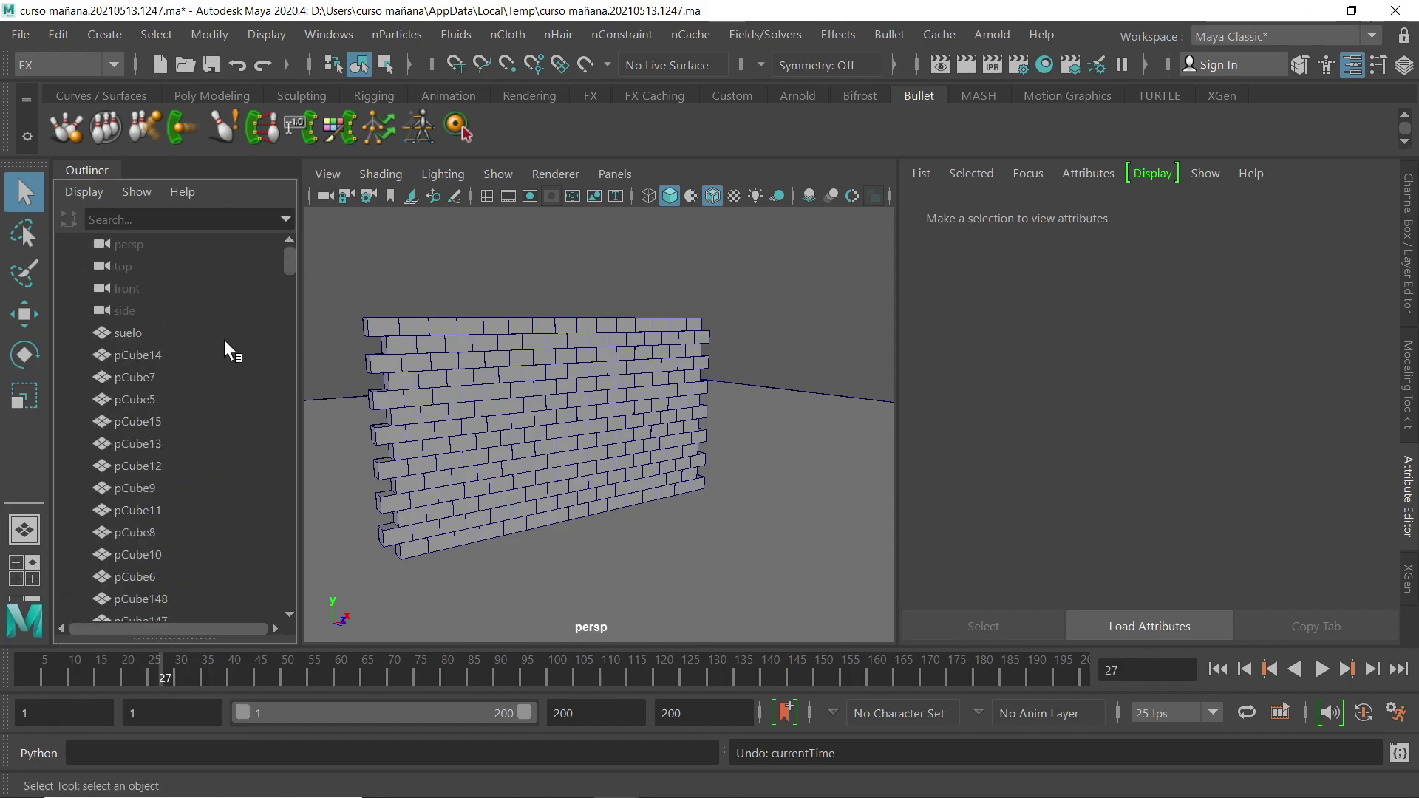
left_click(122, 353)
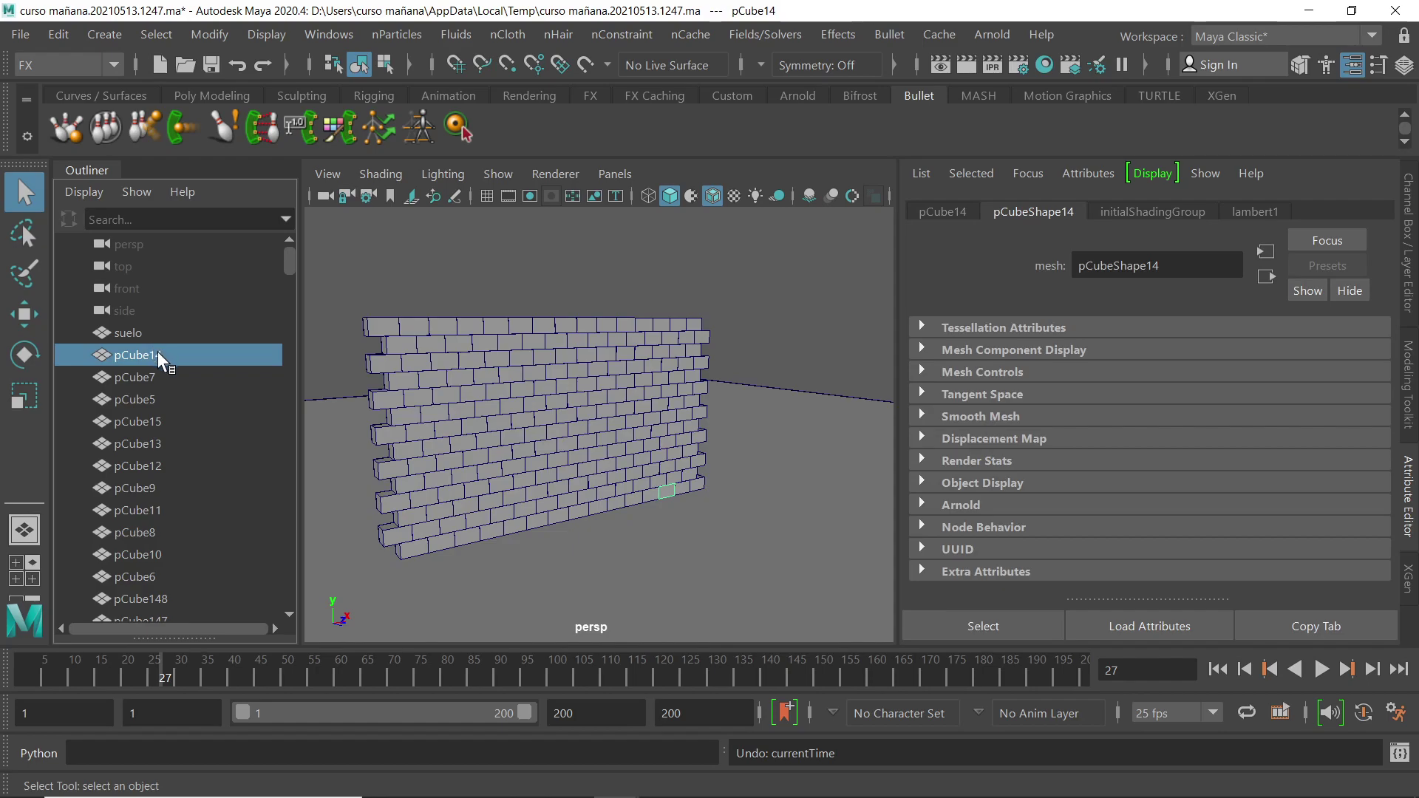
left_click_drag(293, 258, 282, 579)
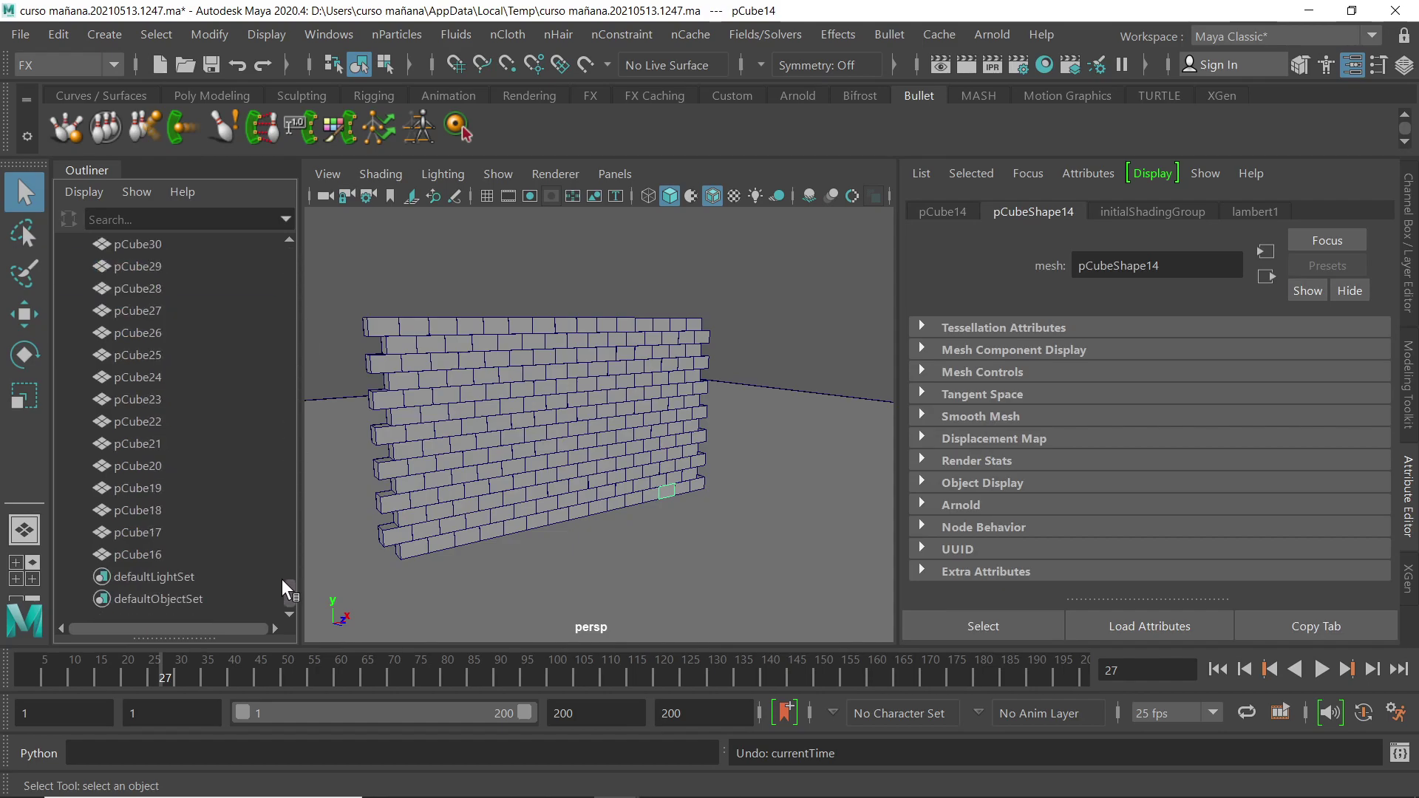
left_click(99, 552)
left_click_drag(291, 589, 296, 254)
scroll(133, 379, "up", 1)
left_click(137, 356, "shift")
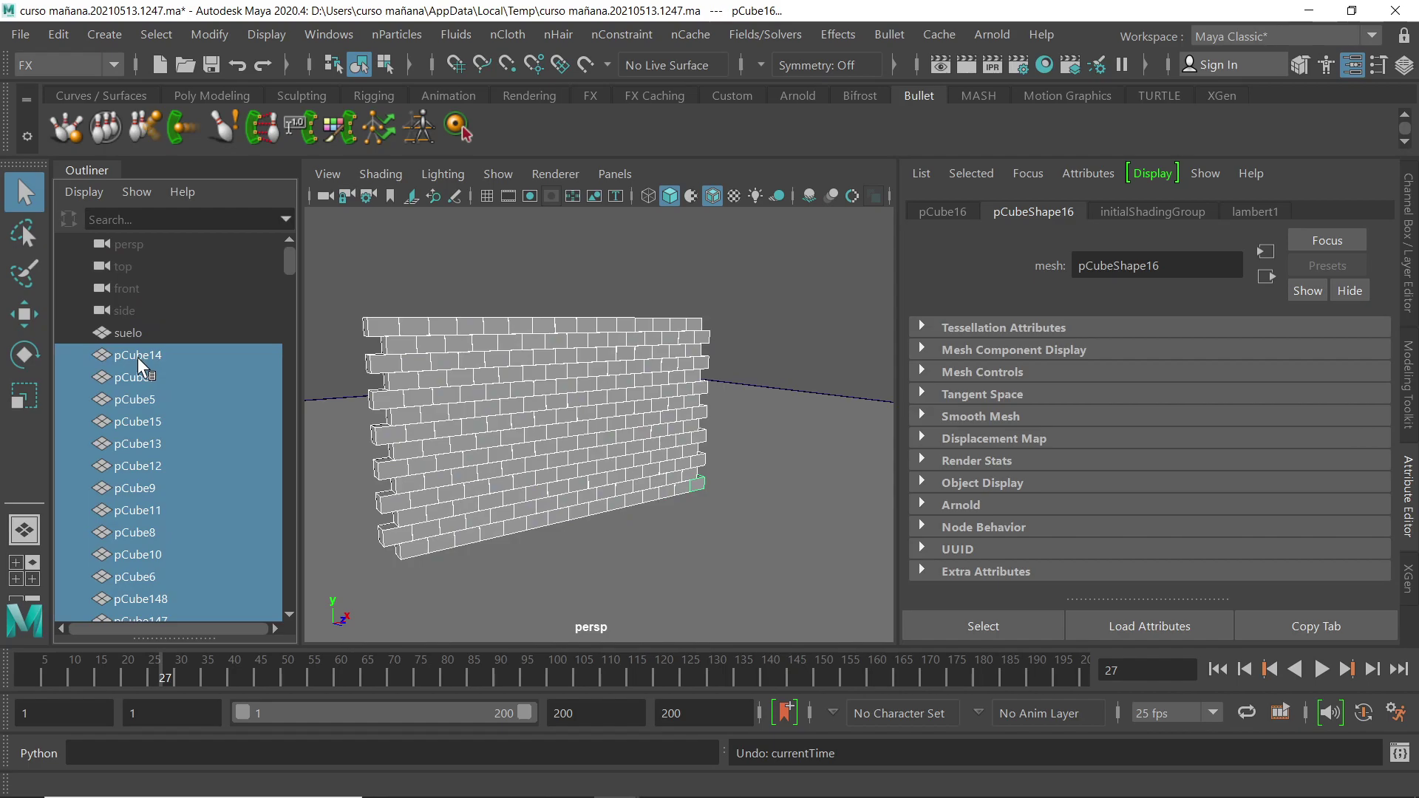
left_click(135, 332, "shift")
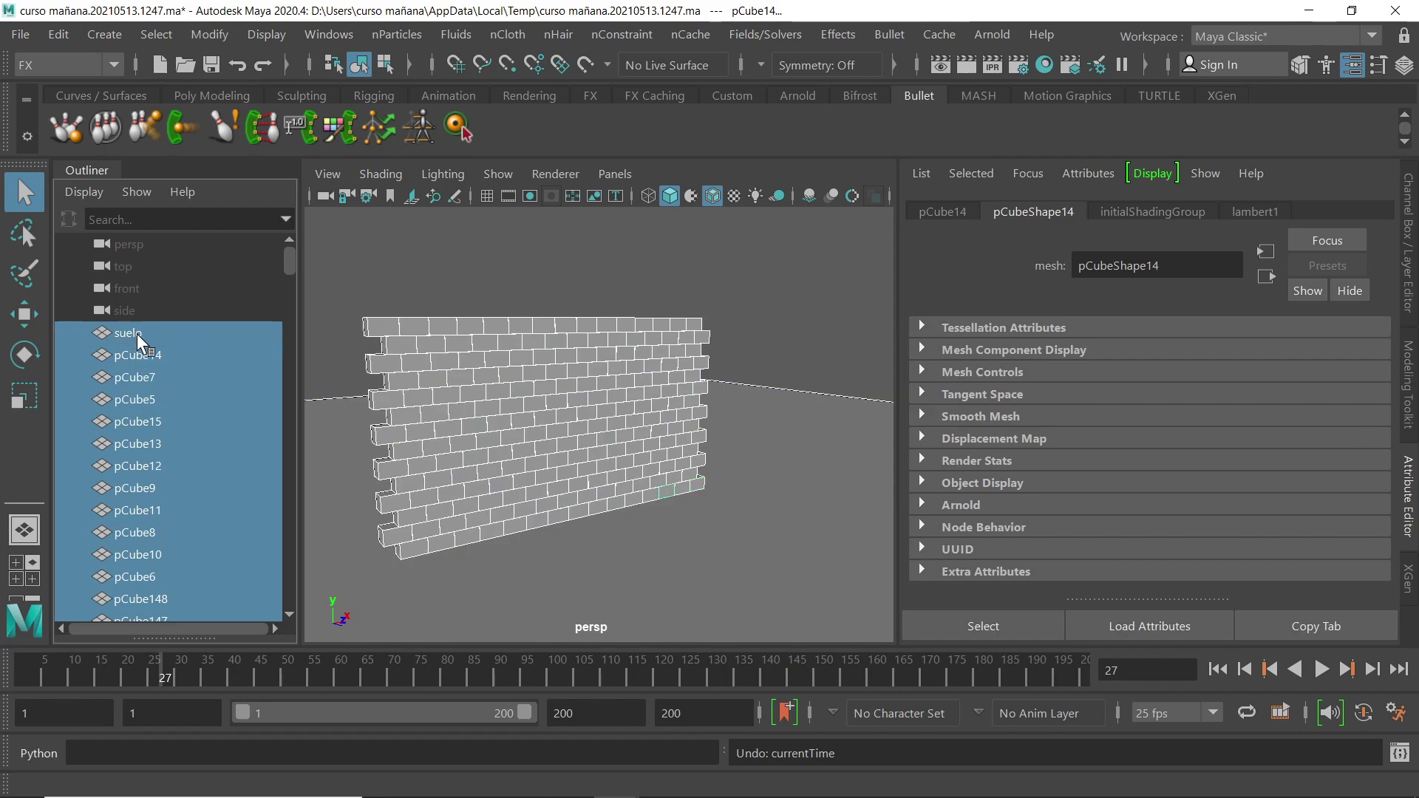
left_click(908, 37)
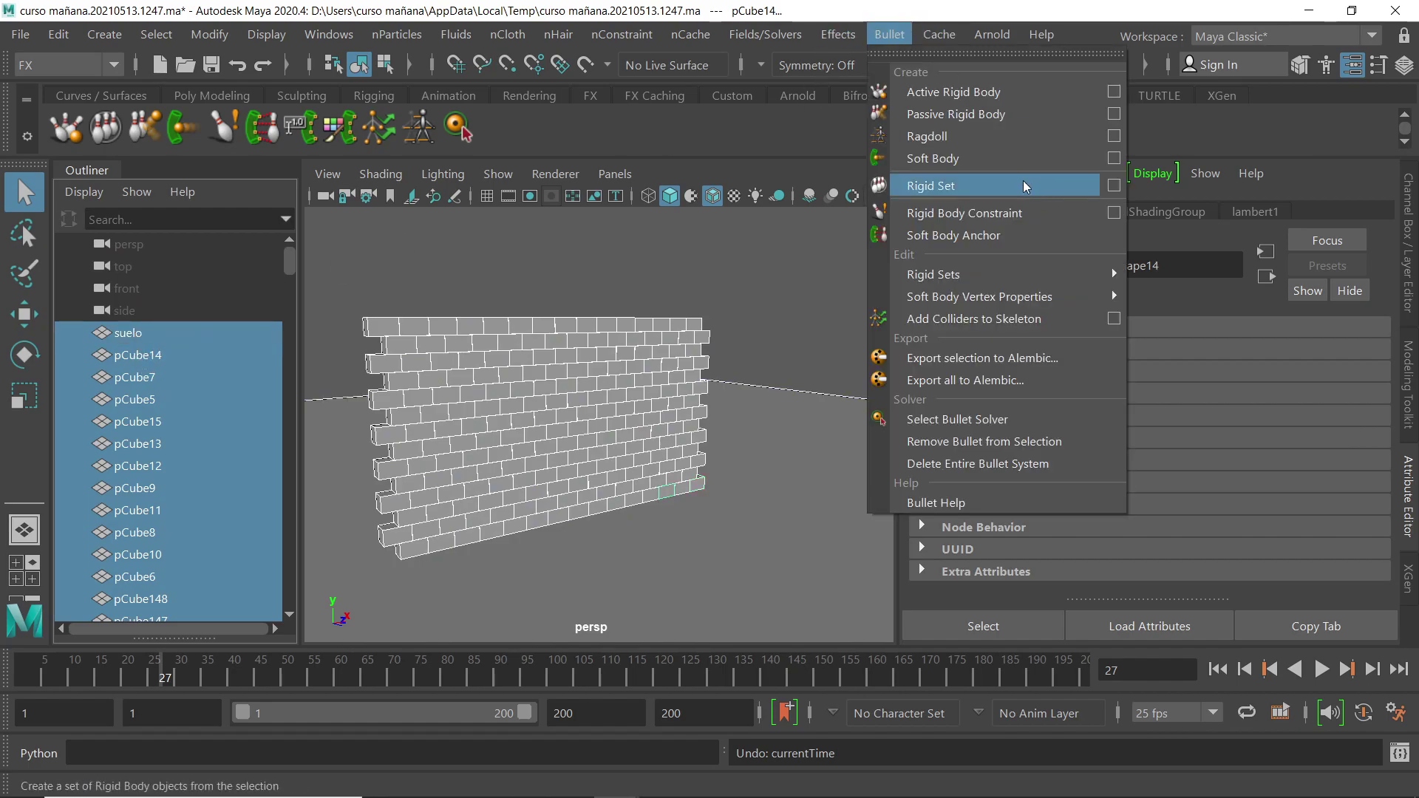
left_click(1118, 186)
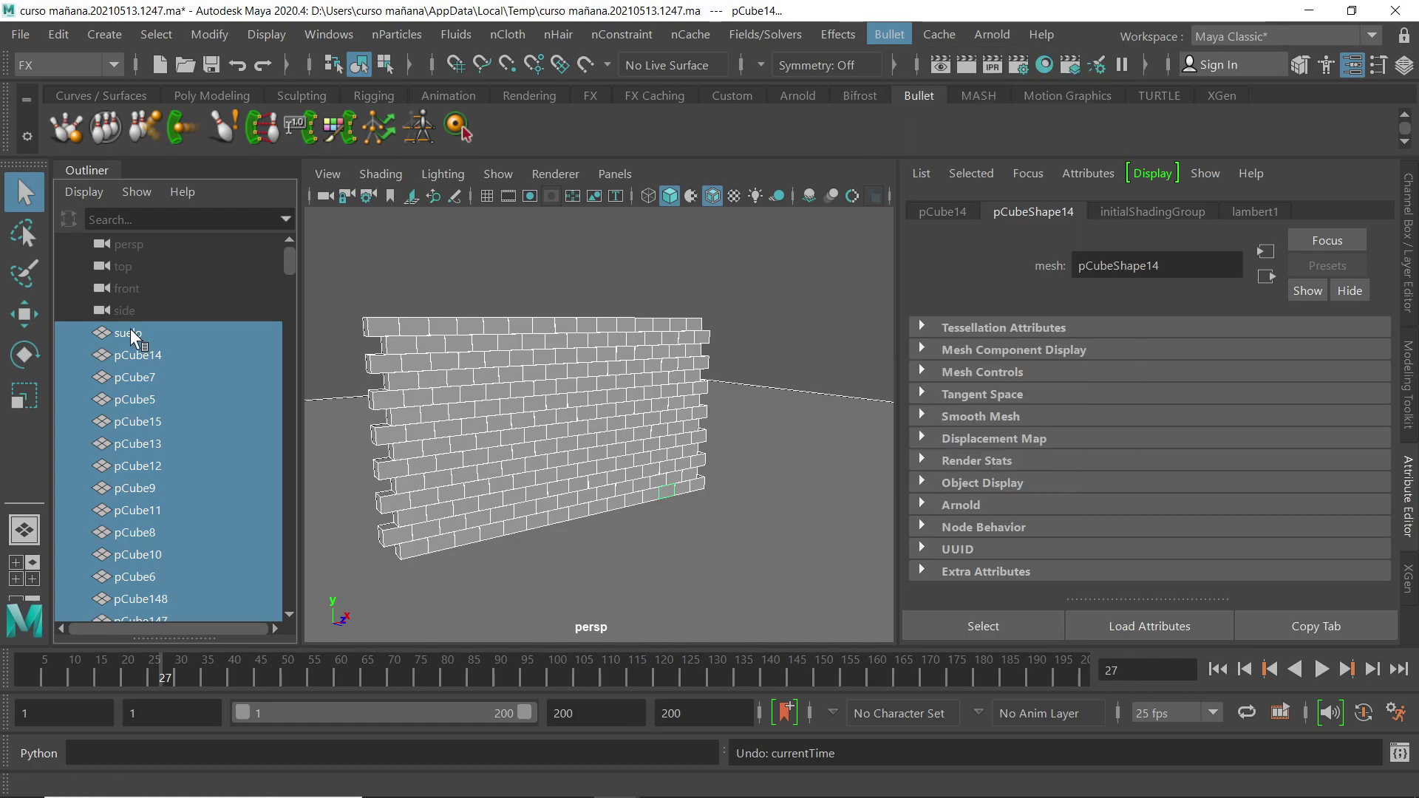
- Select all the wall bricks in the Outliner from pCube14 through pCube16, leaving out the suelo floor
left_click(135, 337)
left_click(145, 356)
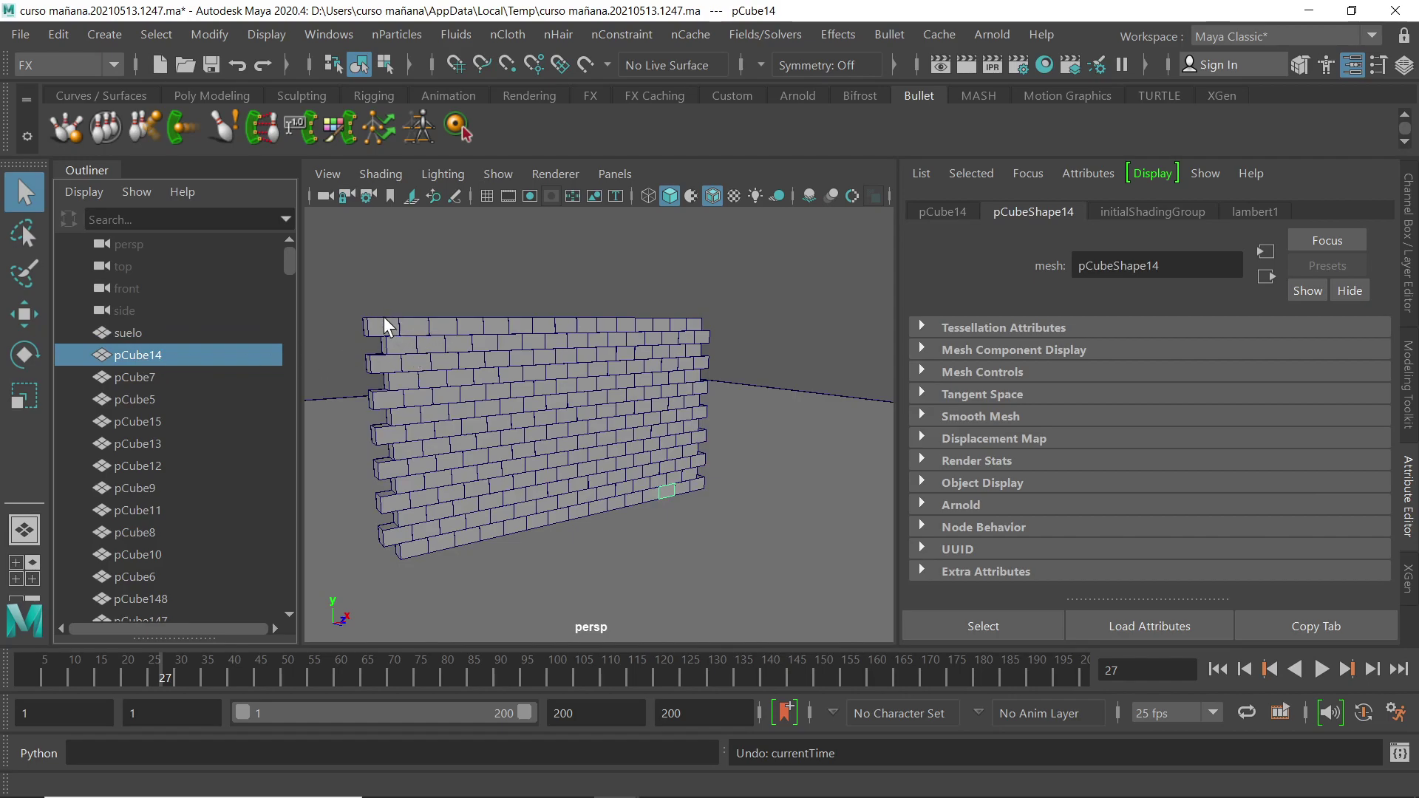
left_click_drag(292, 265, 298, 587)
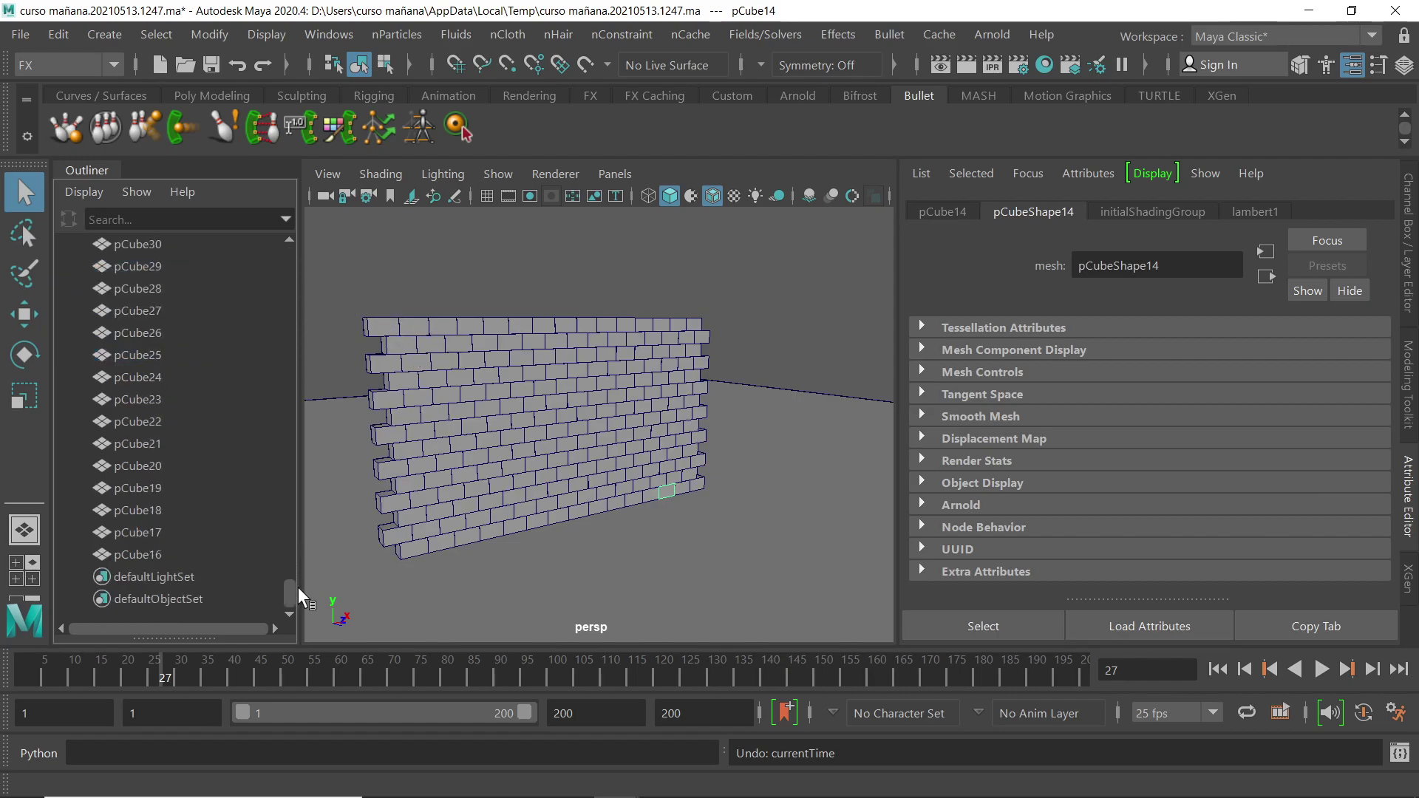
left_click(139, 556, "shift")
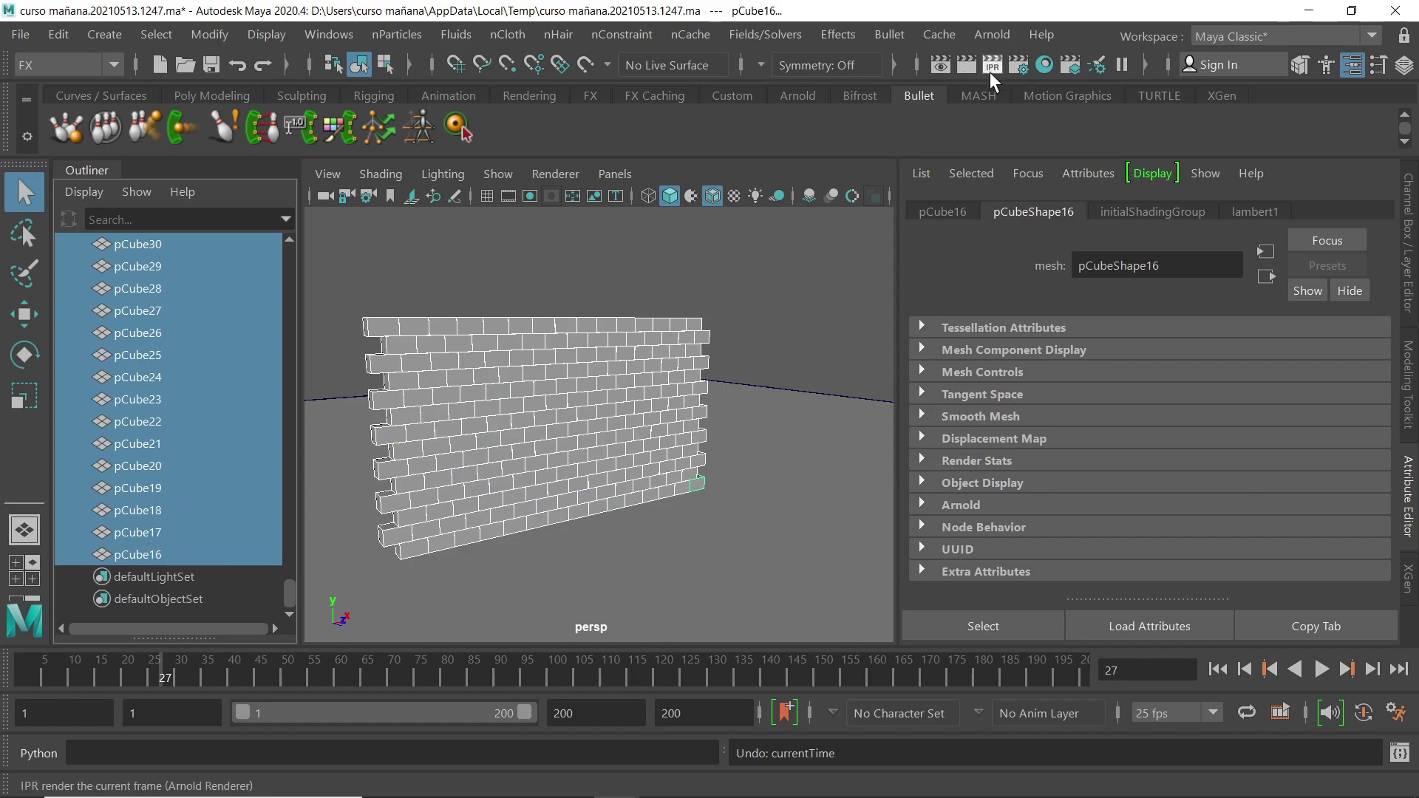